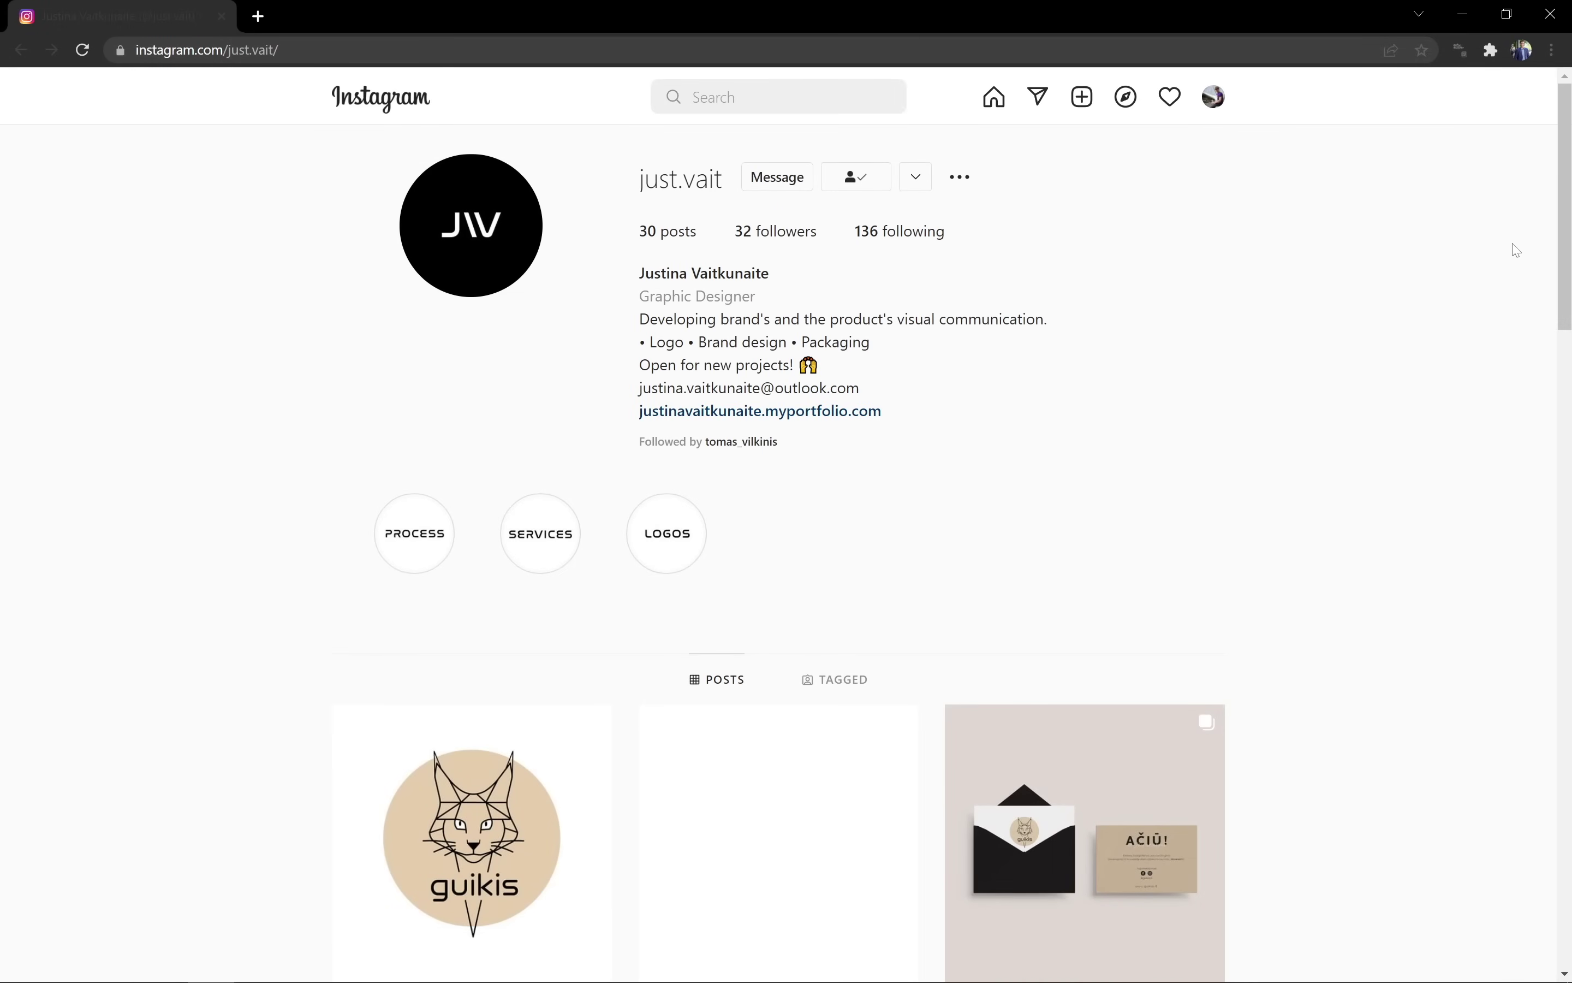
Step: View the Fi Store shot's Aqua fashion animation on Dribbble and select its web address
mouse_move(1563, 213)
mouse_down()
mouse_move(1563, 711)
mouse_move(1539, 945)
mouse_move(1565, 925)
mouse_move(1568, 248)
mouse_up()
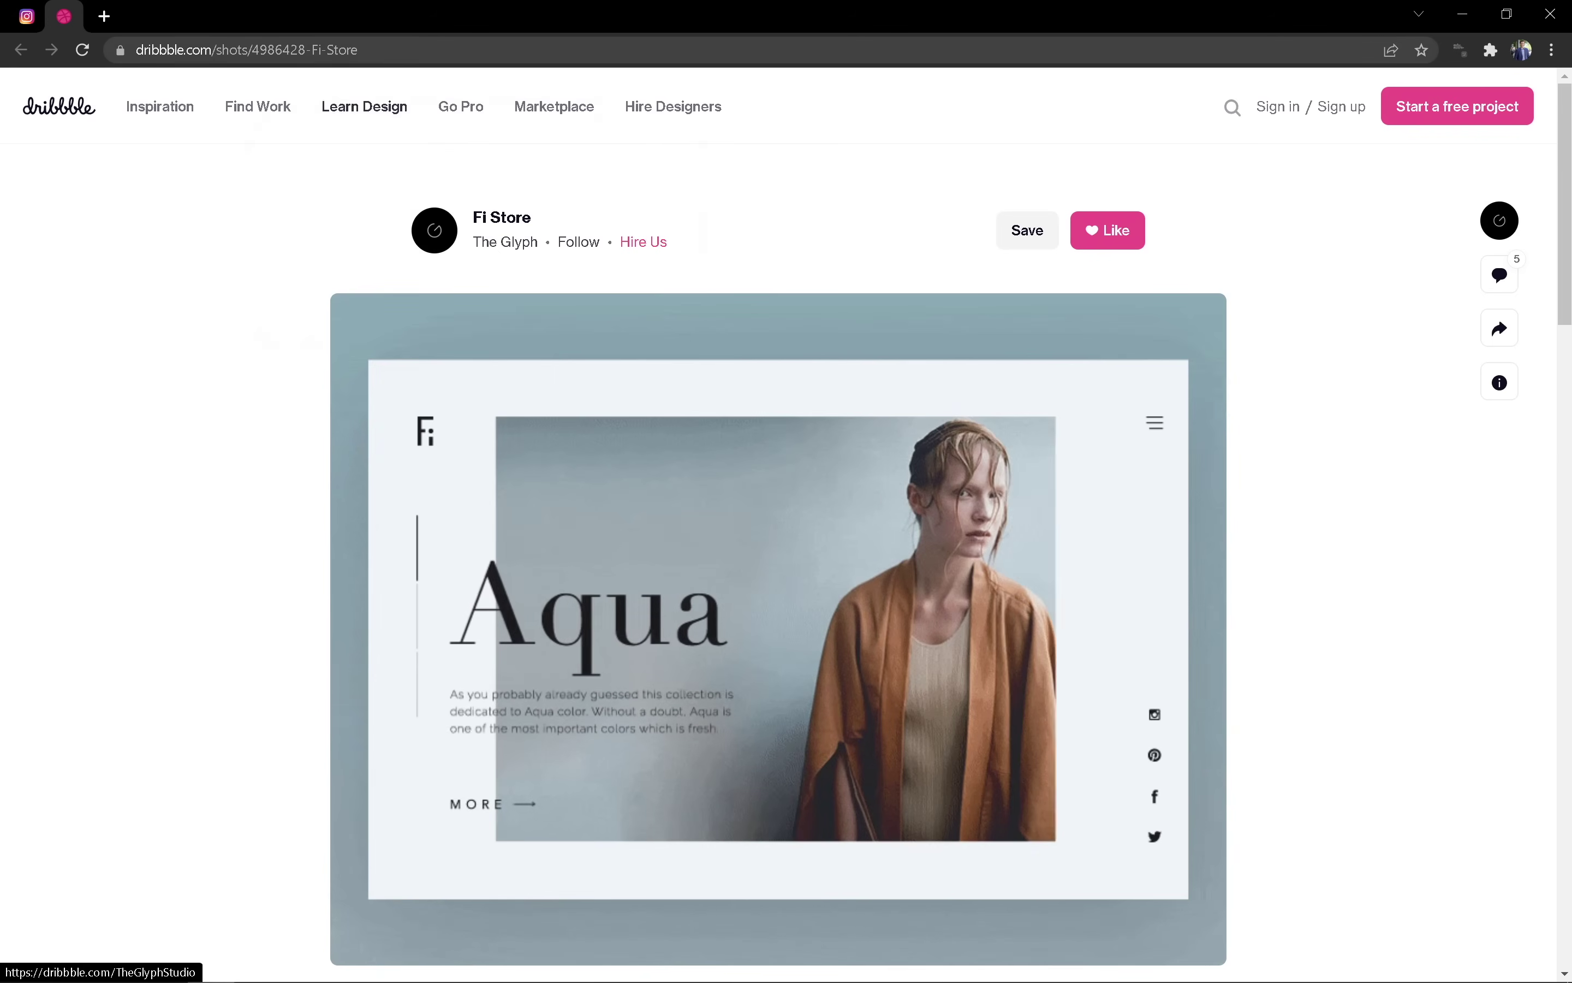
click(338, 51)
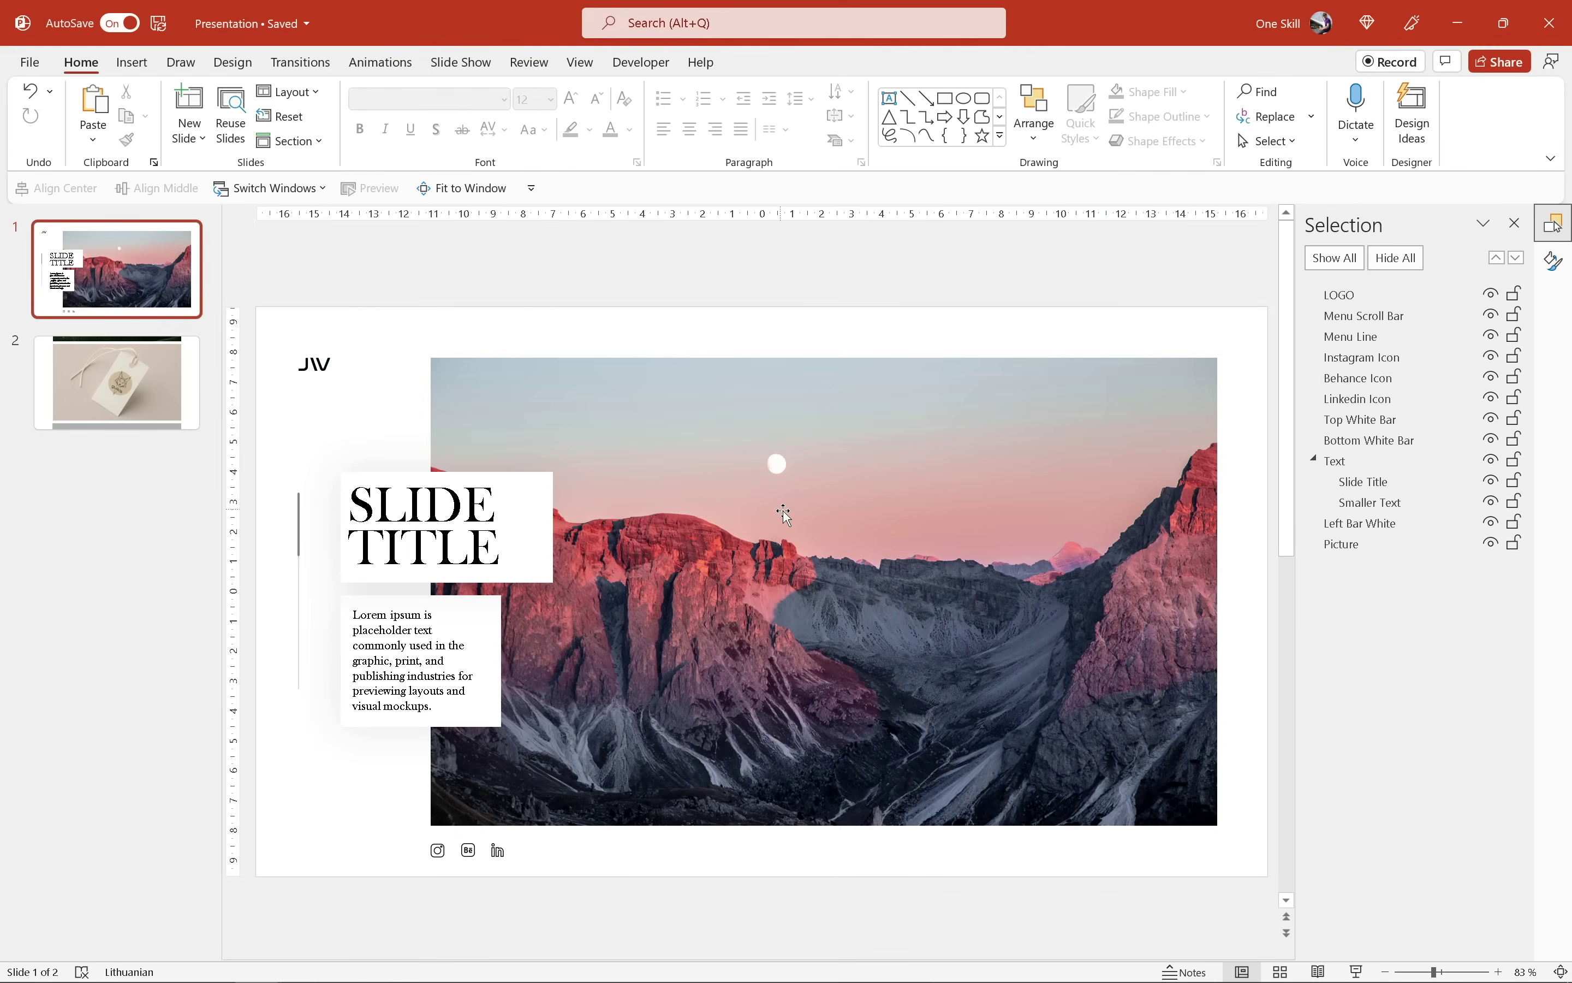
click(317, 367)
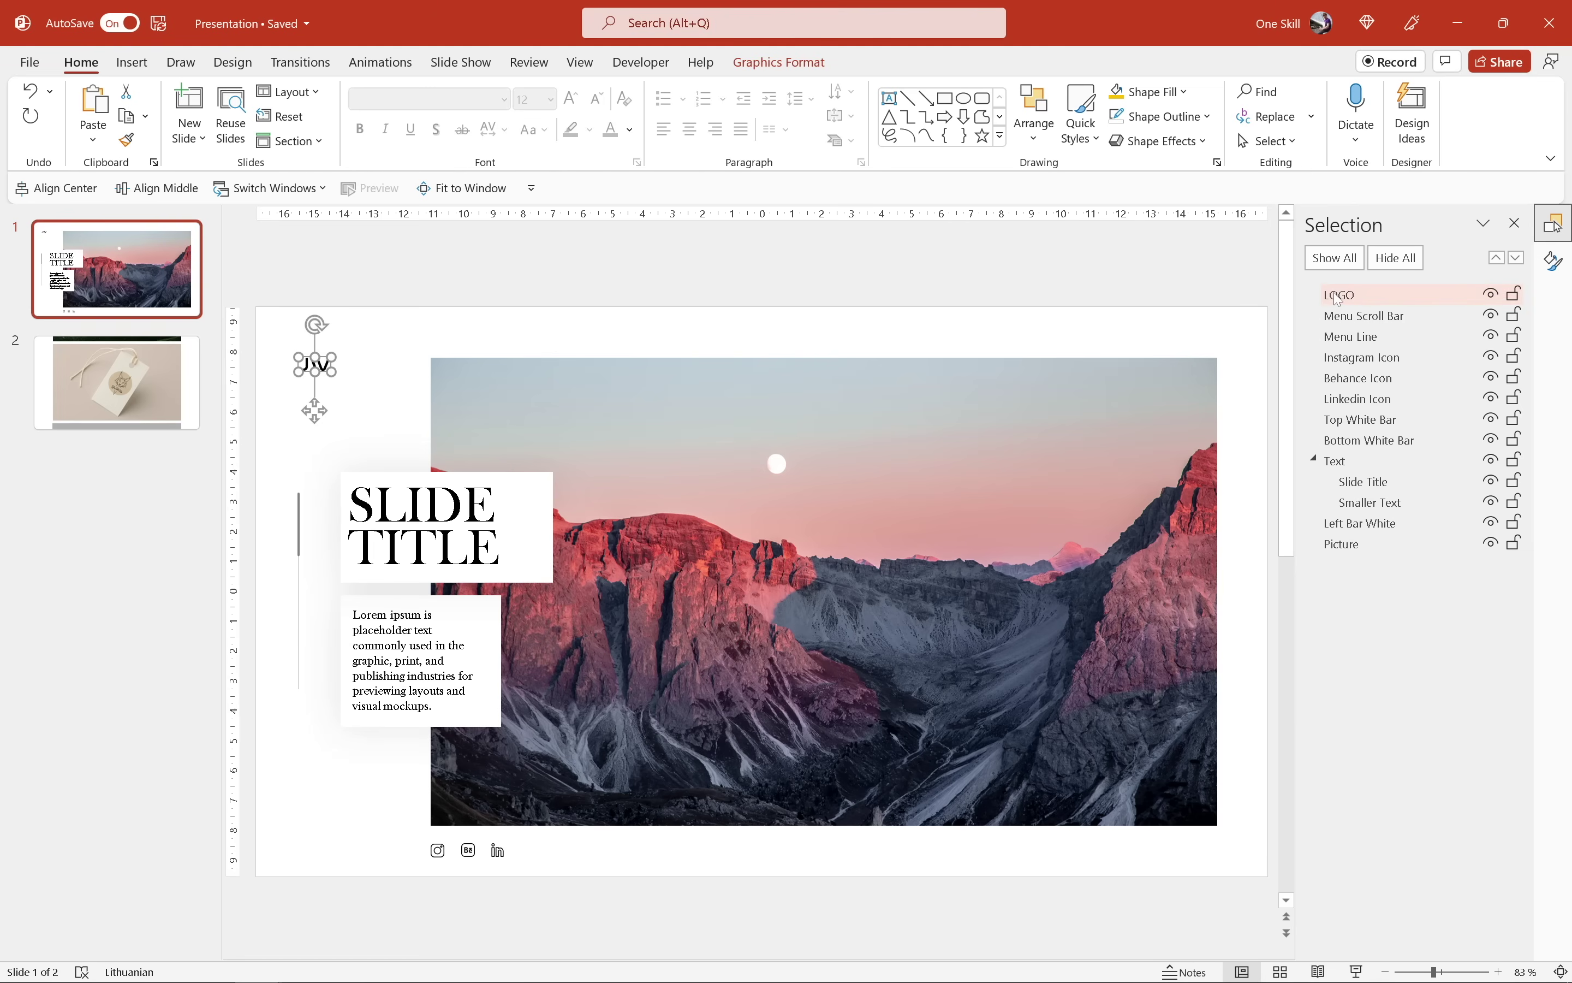
click(301, 522)
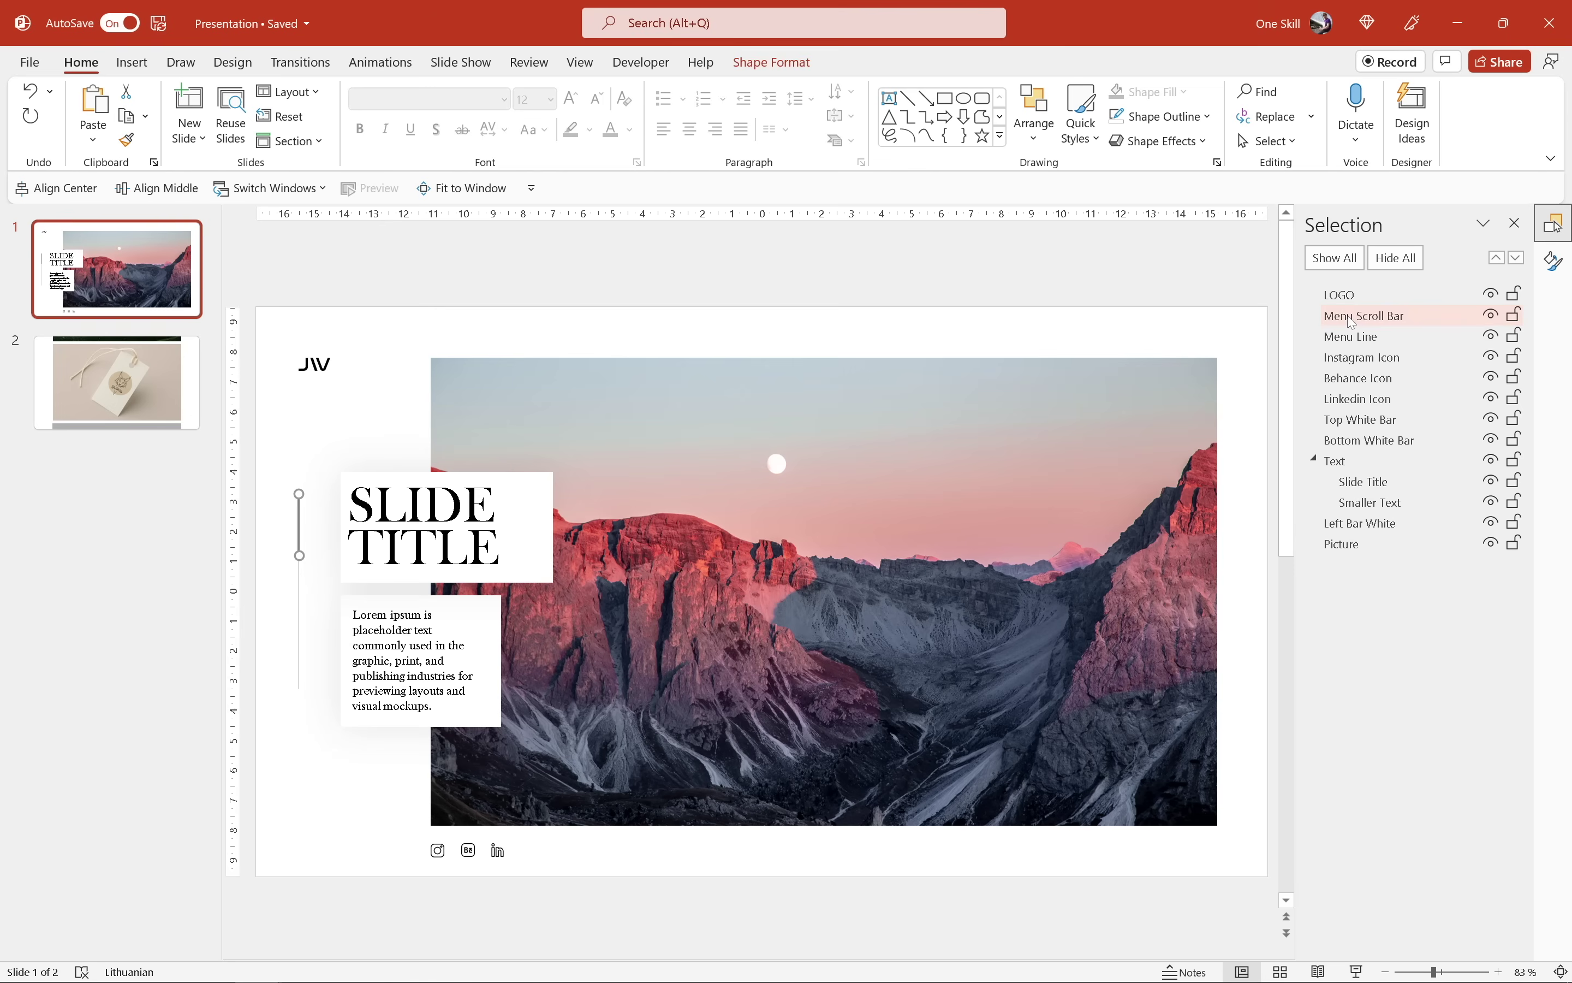
click(1353, 338)
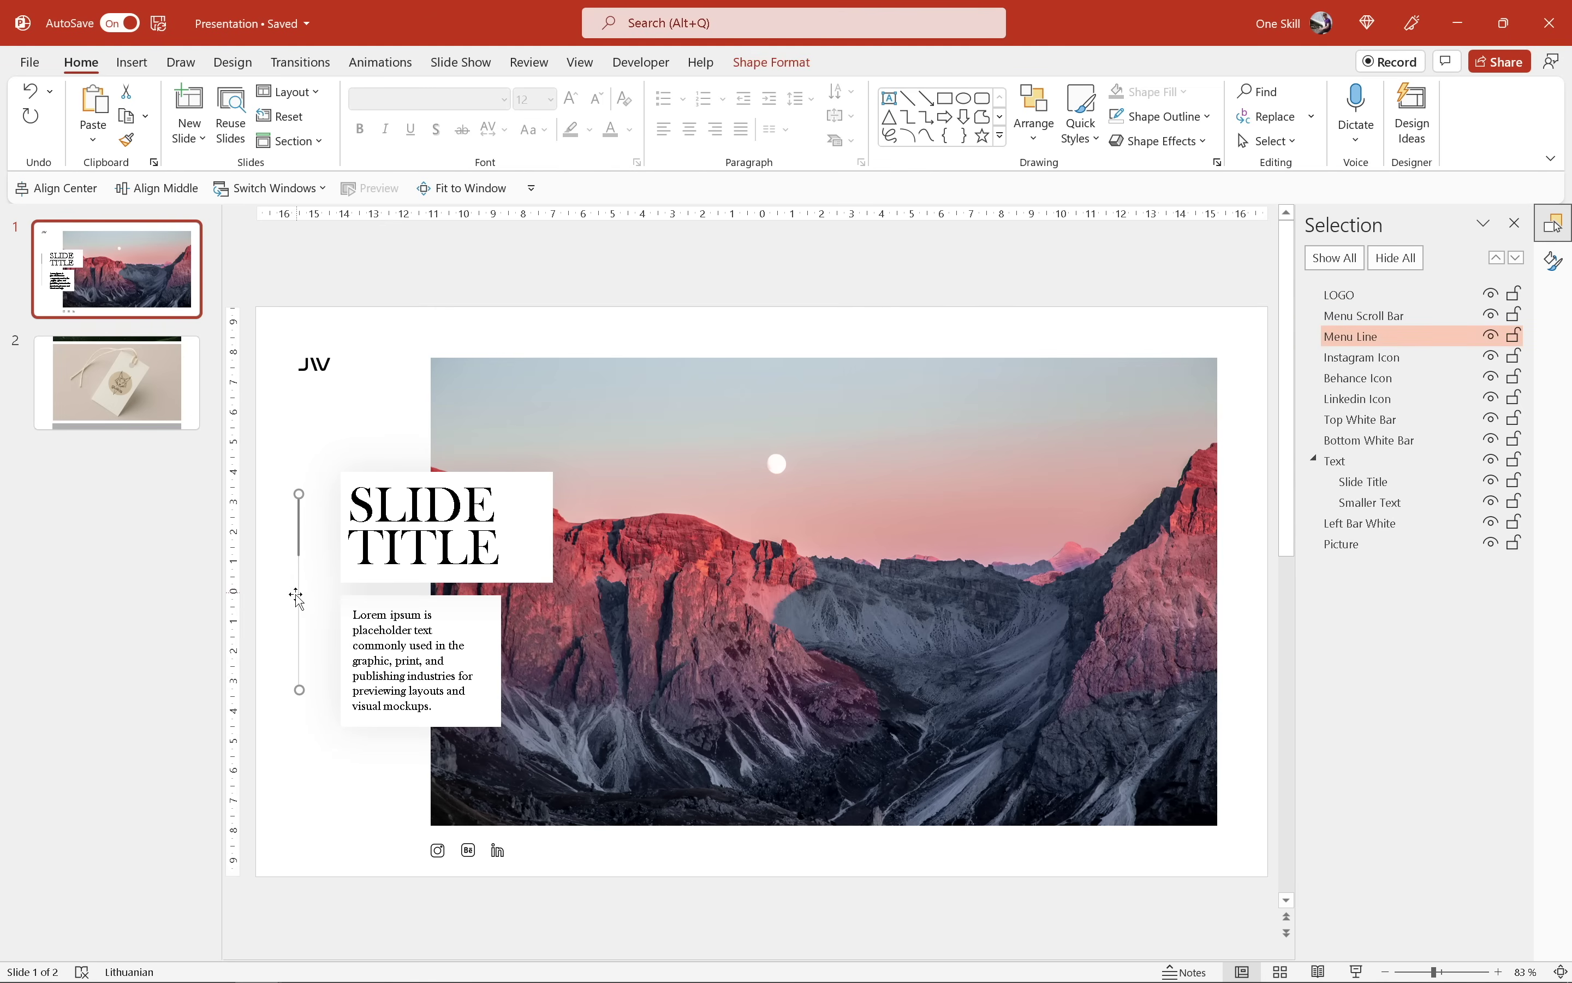
click(300, 529)
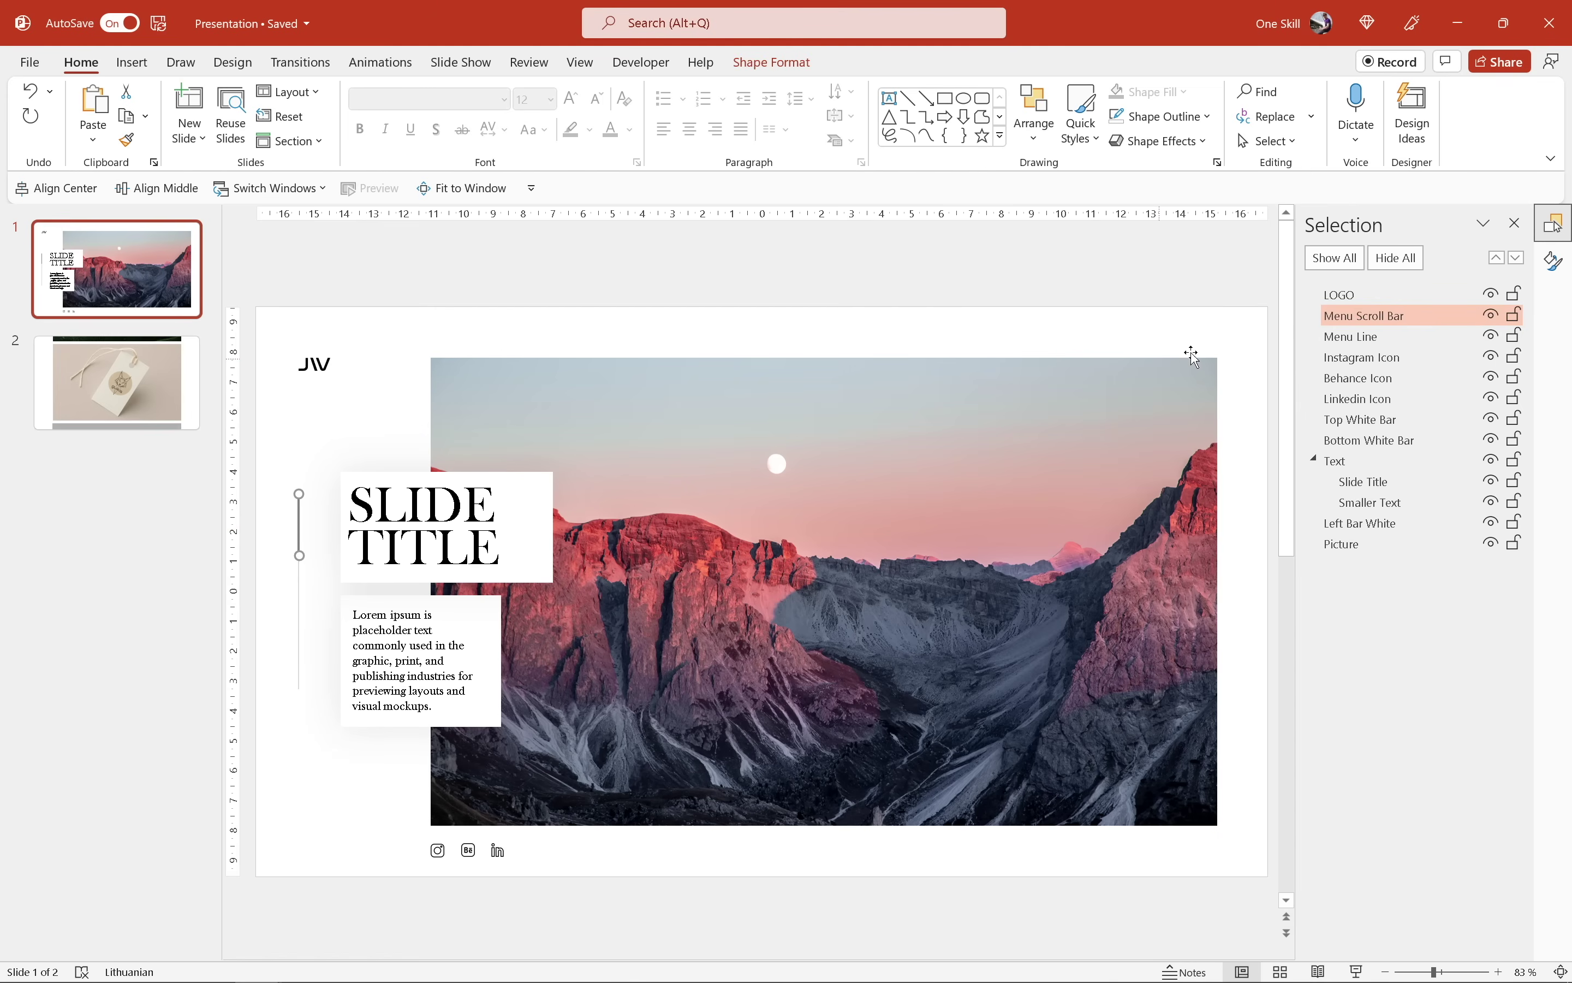
click(1553, 261)
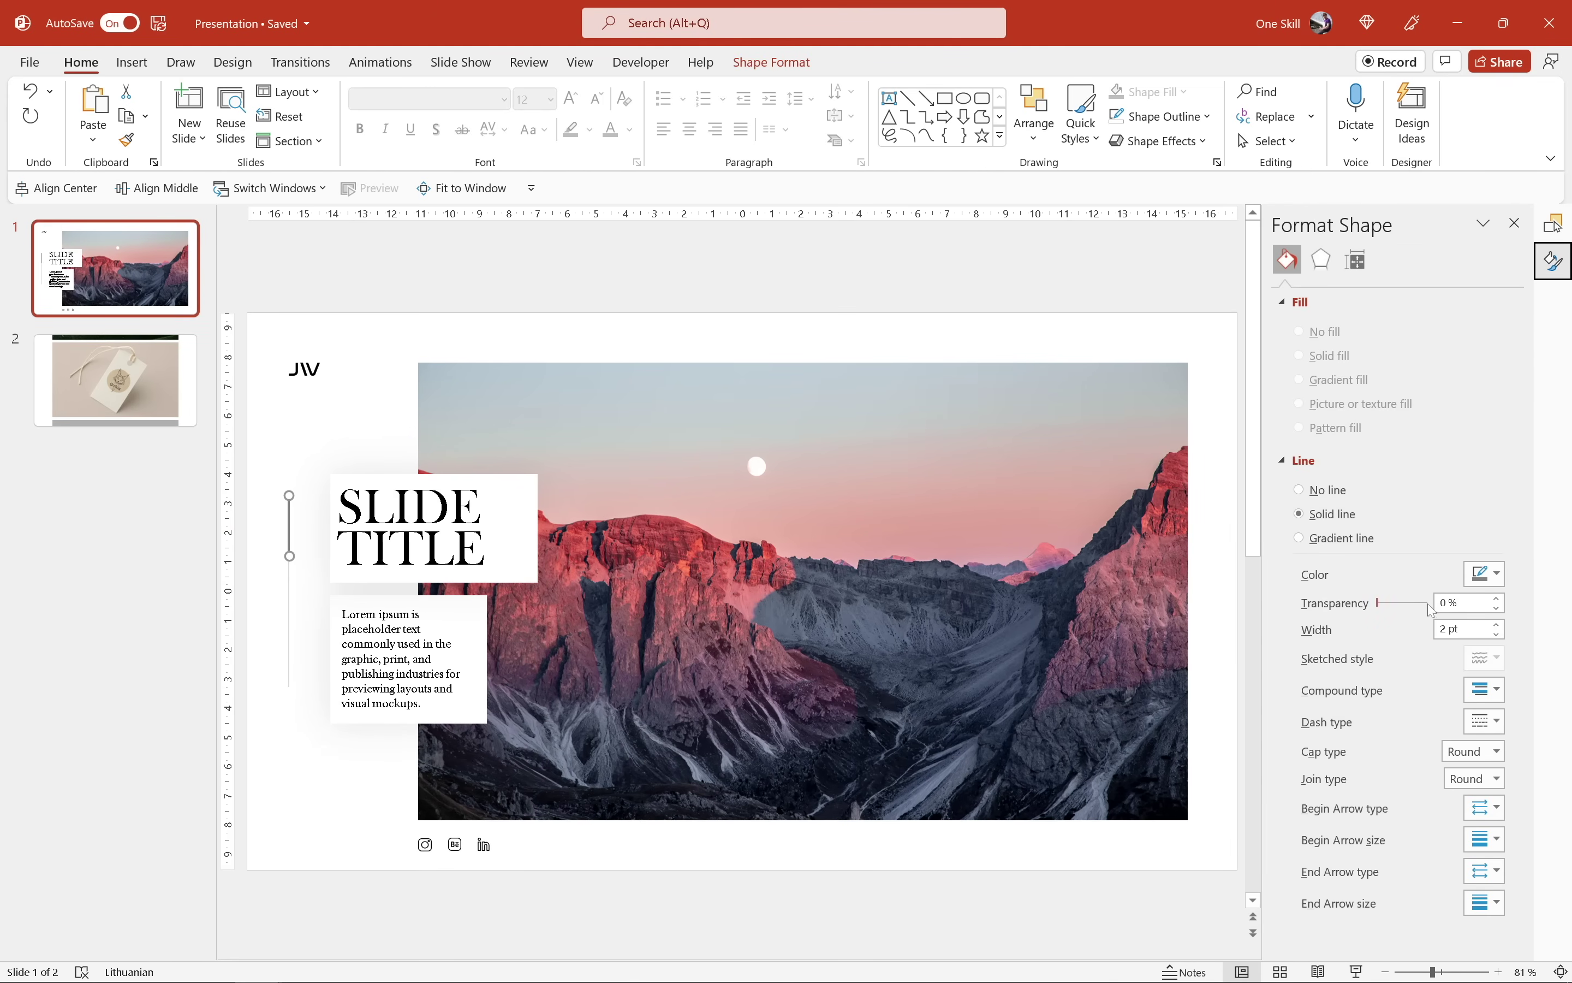
click(1488, 573)
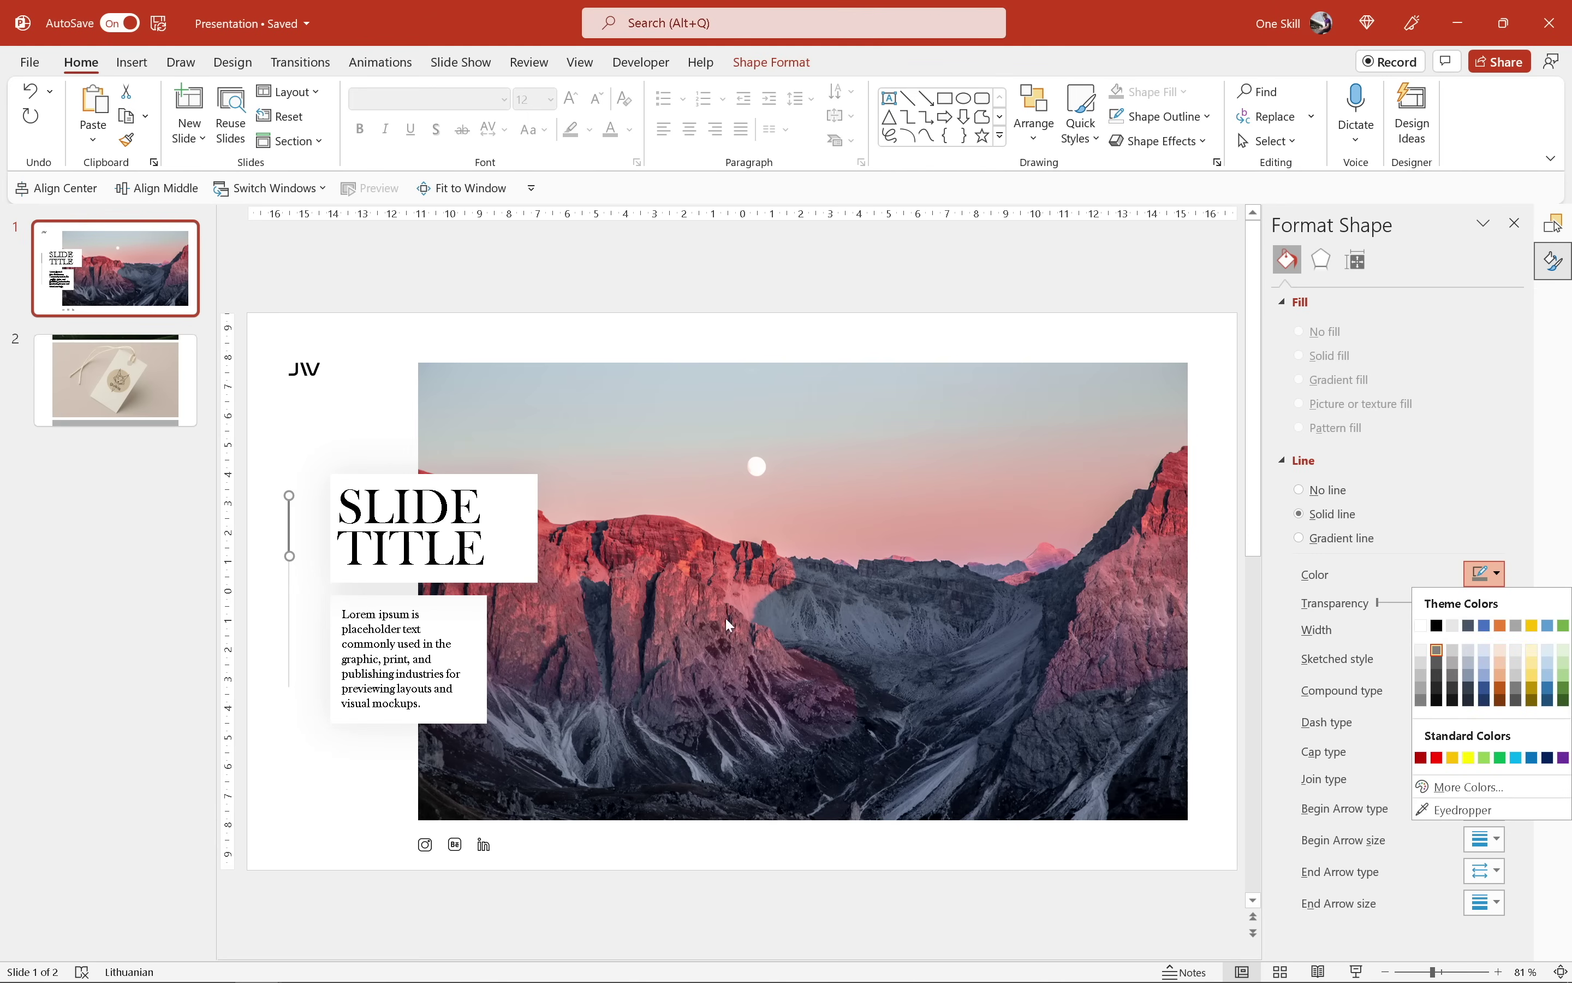
click(291, 618)
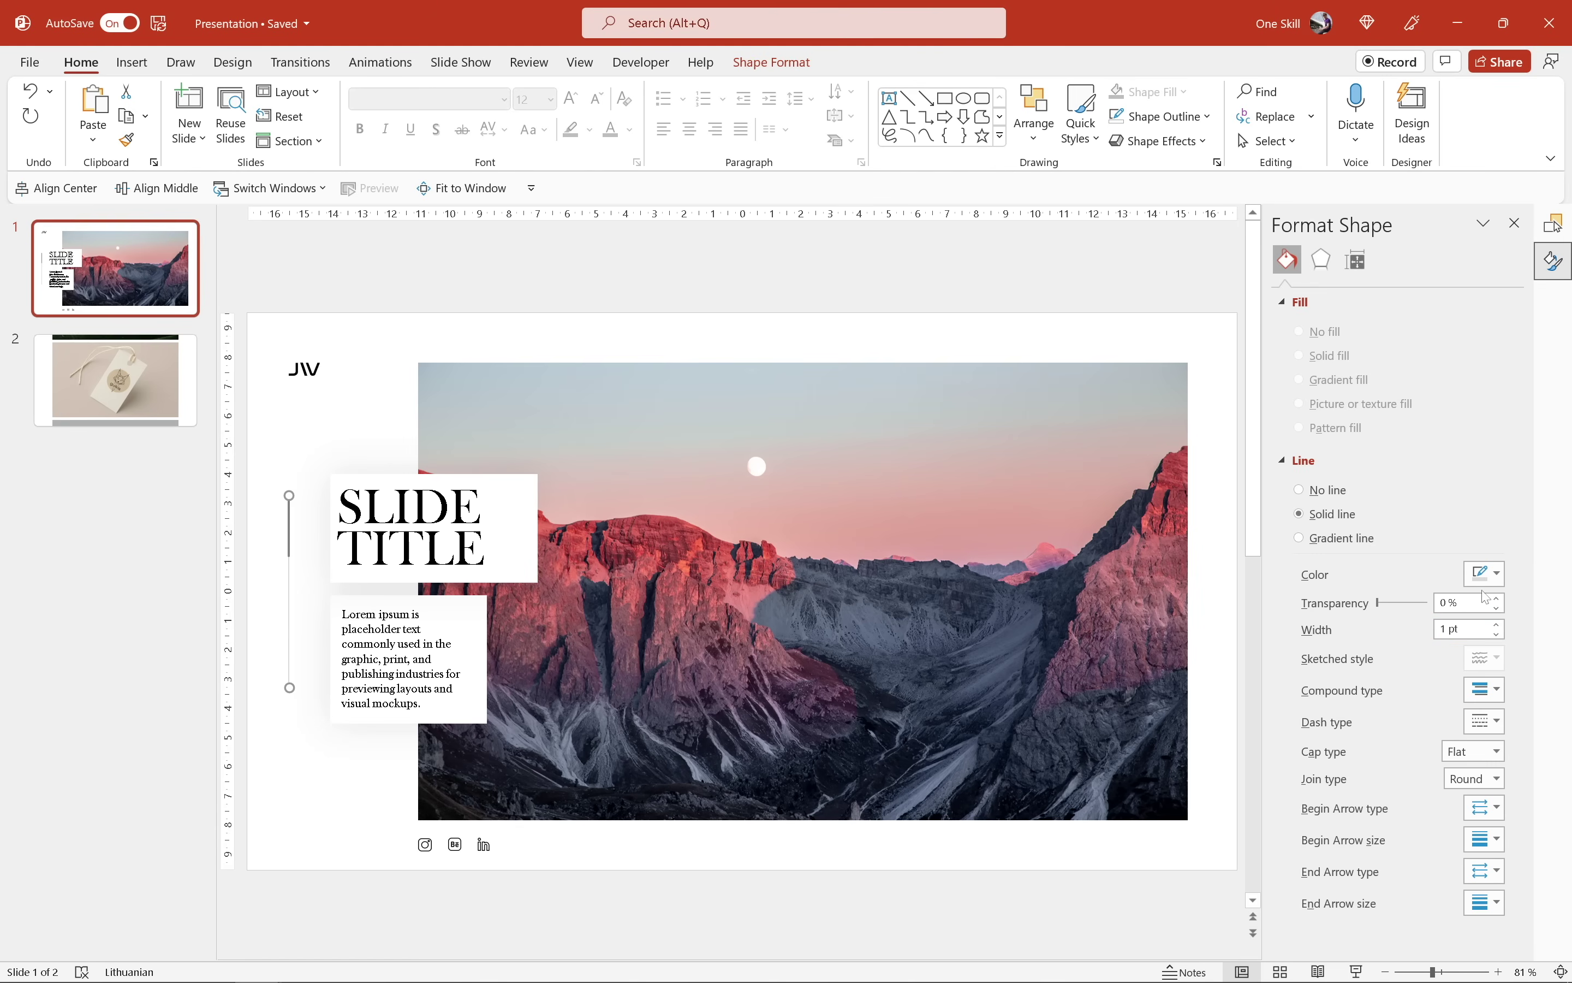
click(1496, 574)
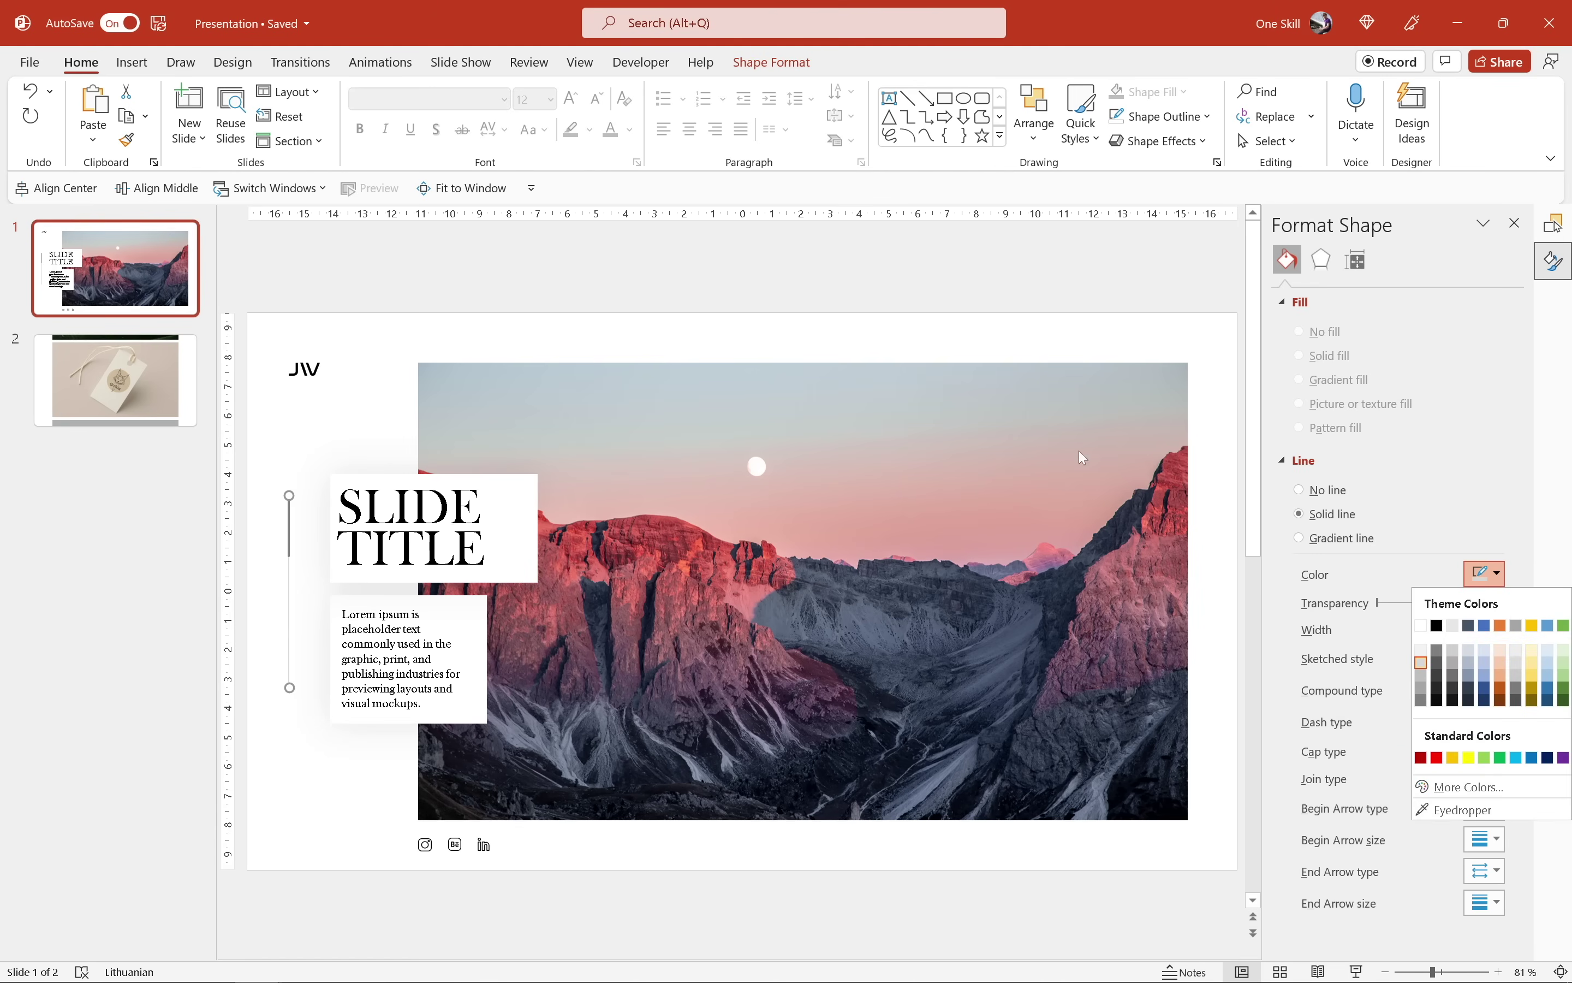
click(912, 292)
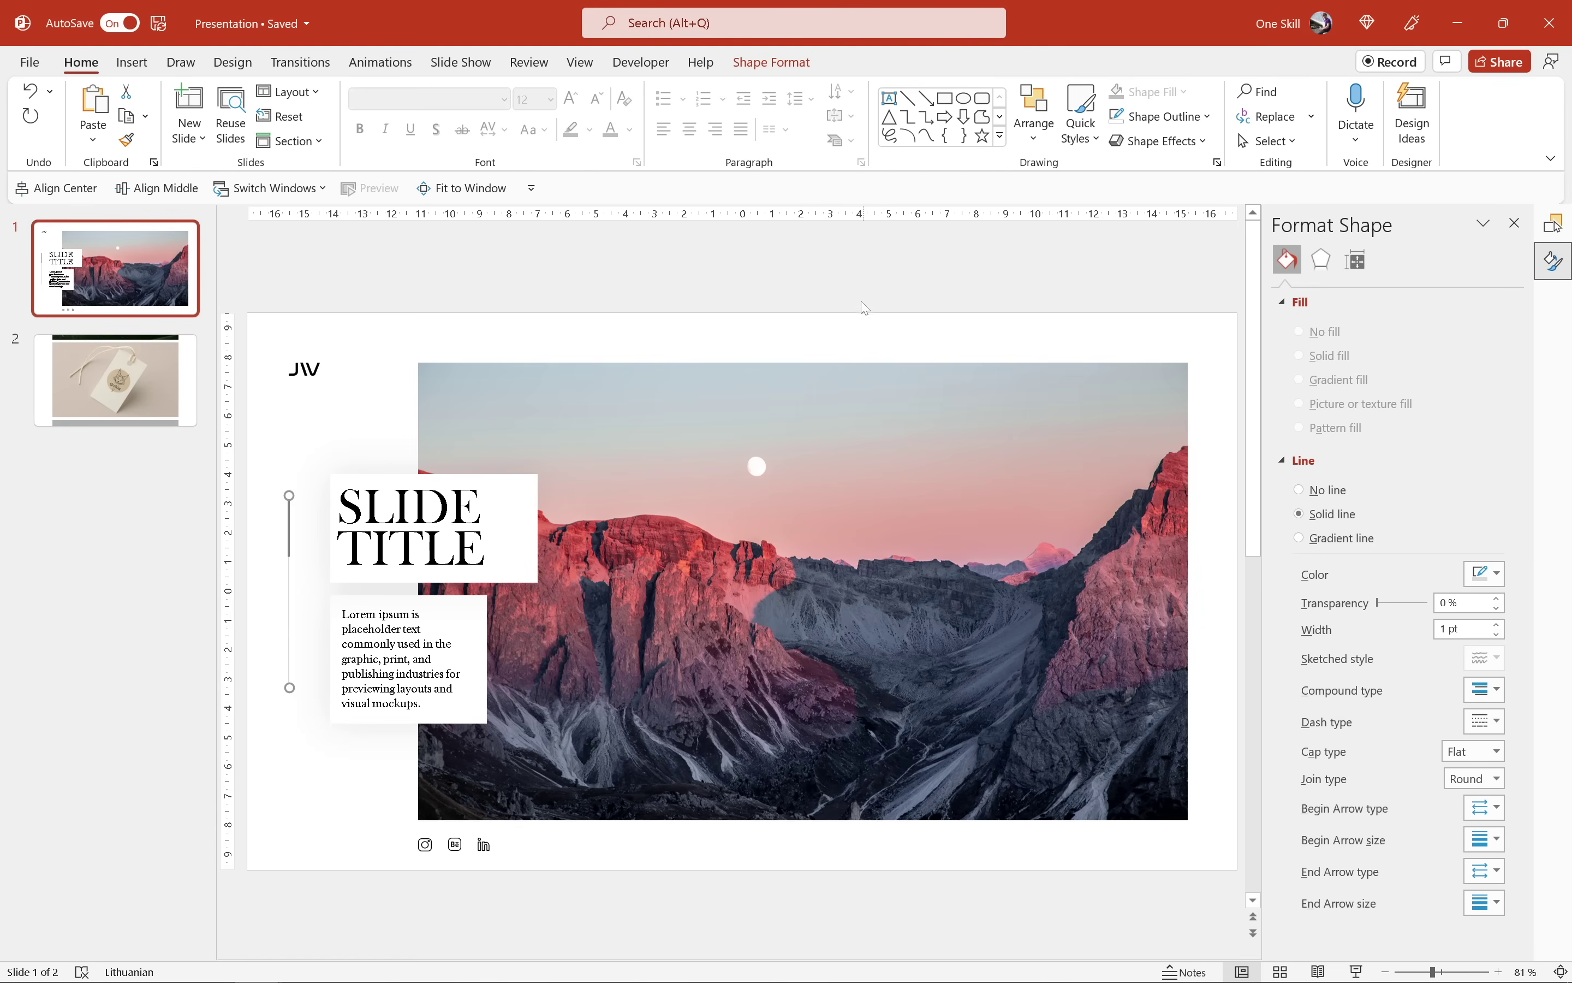
click(1555, 222)
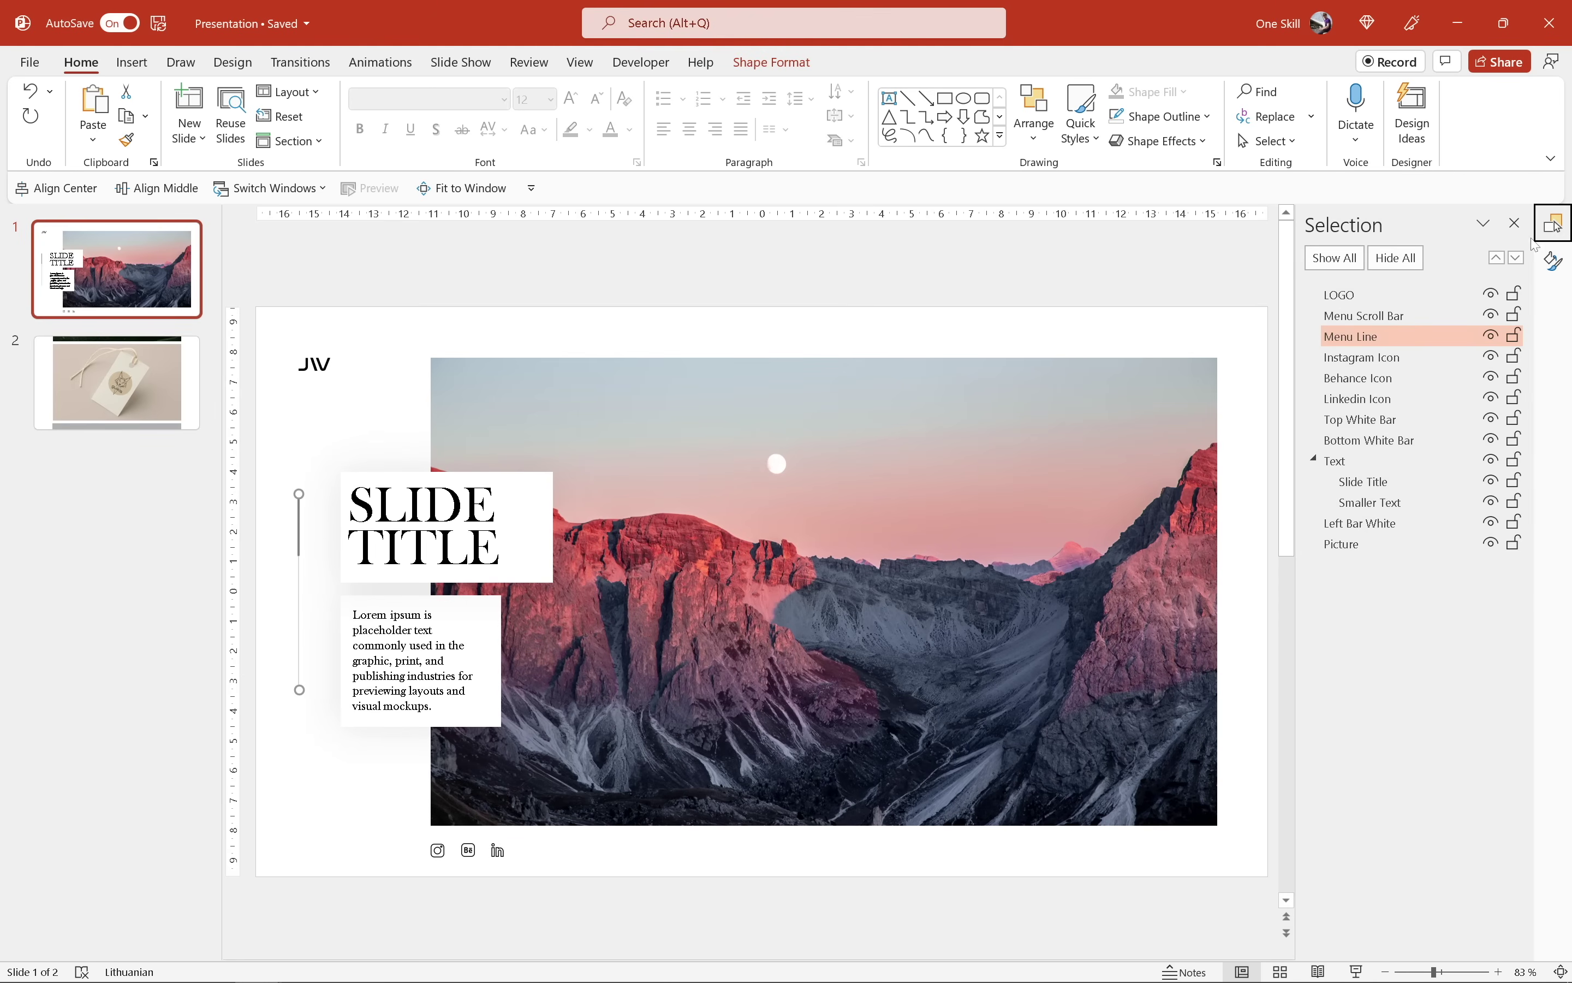
click(517, 523)
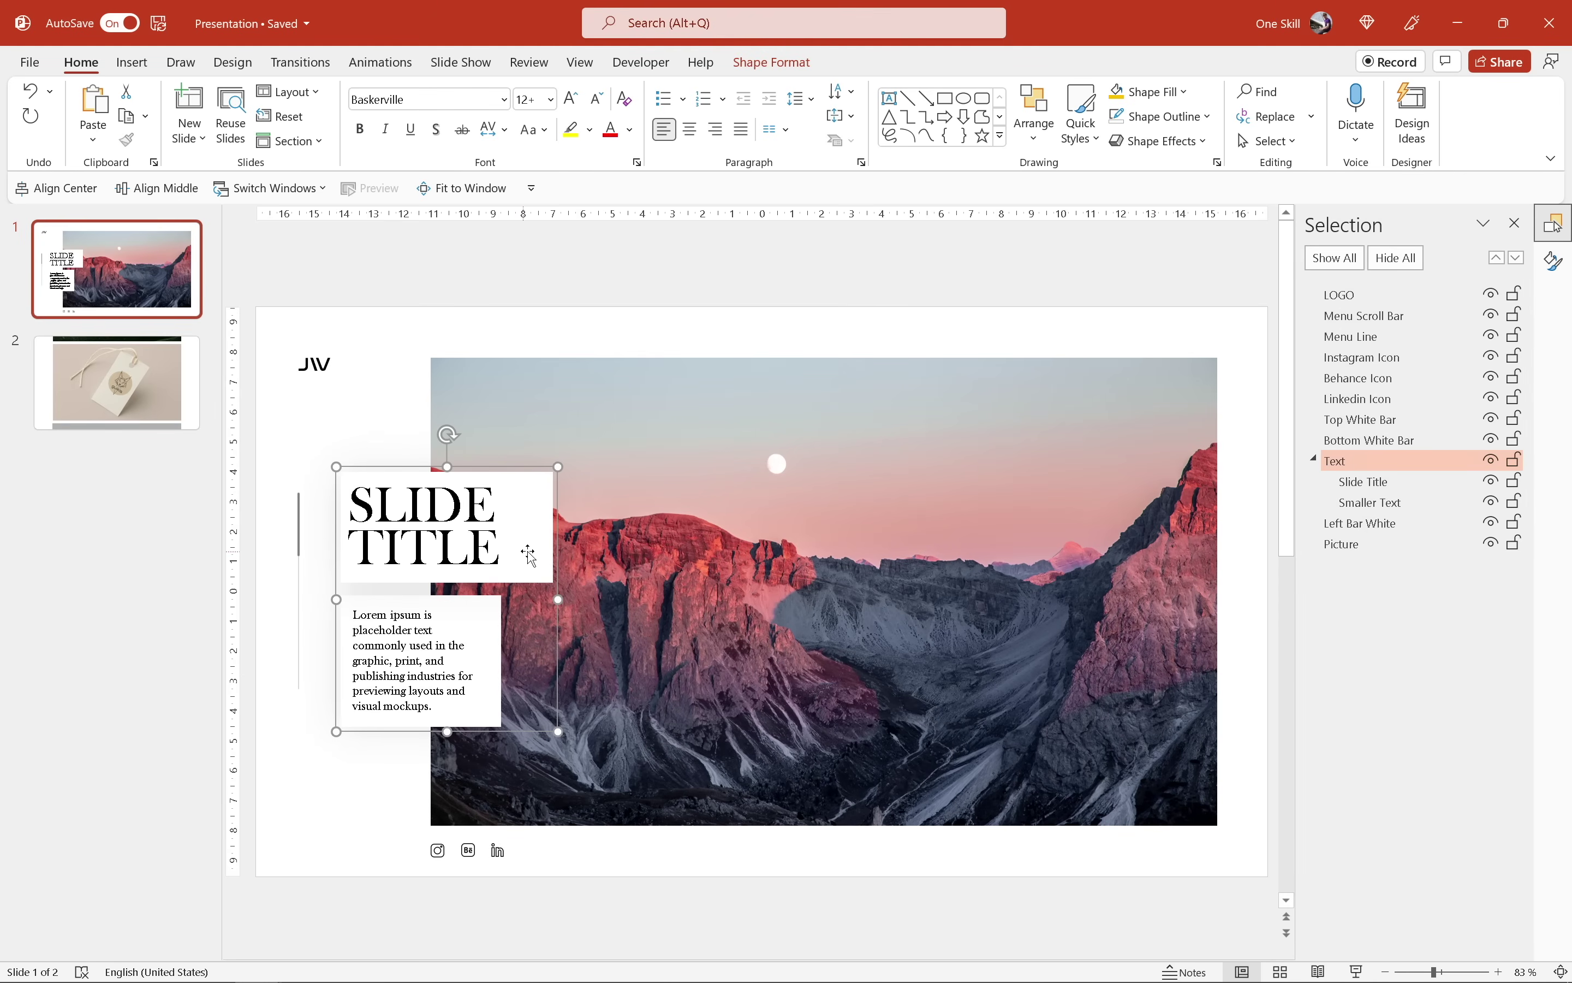
click(1359, 486)
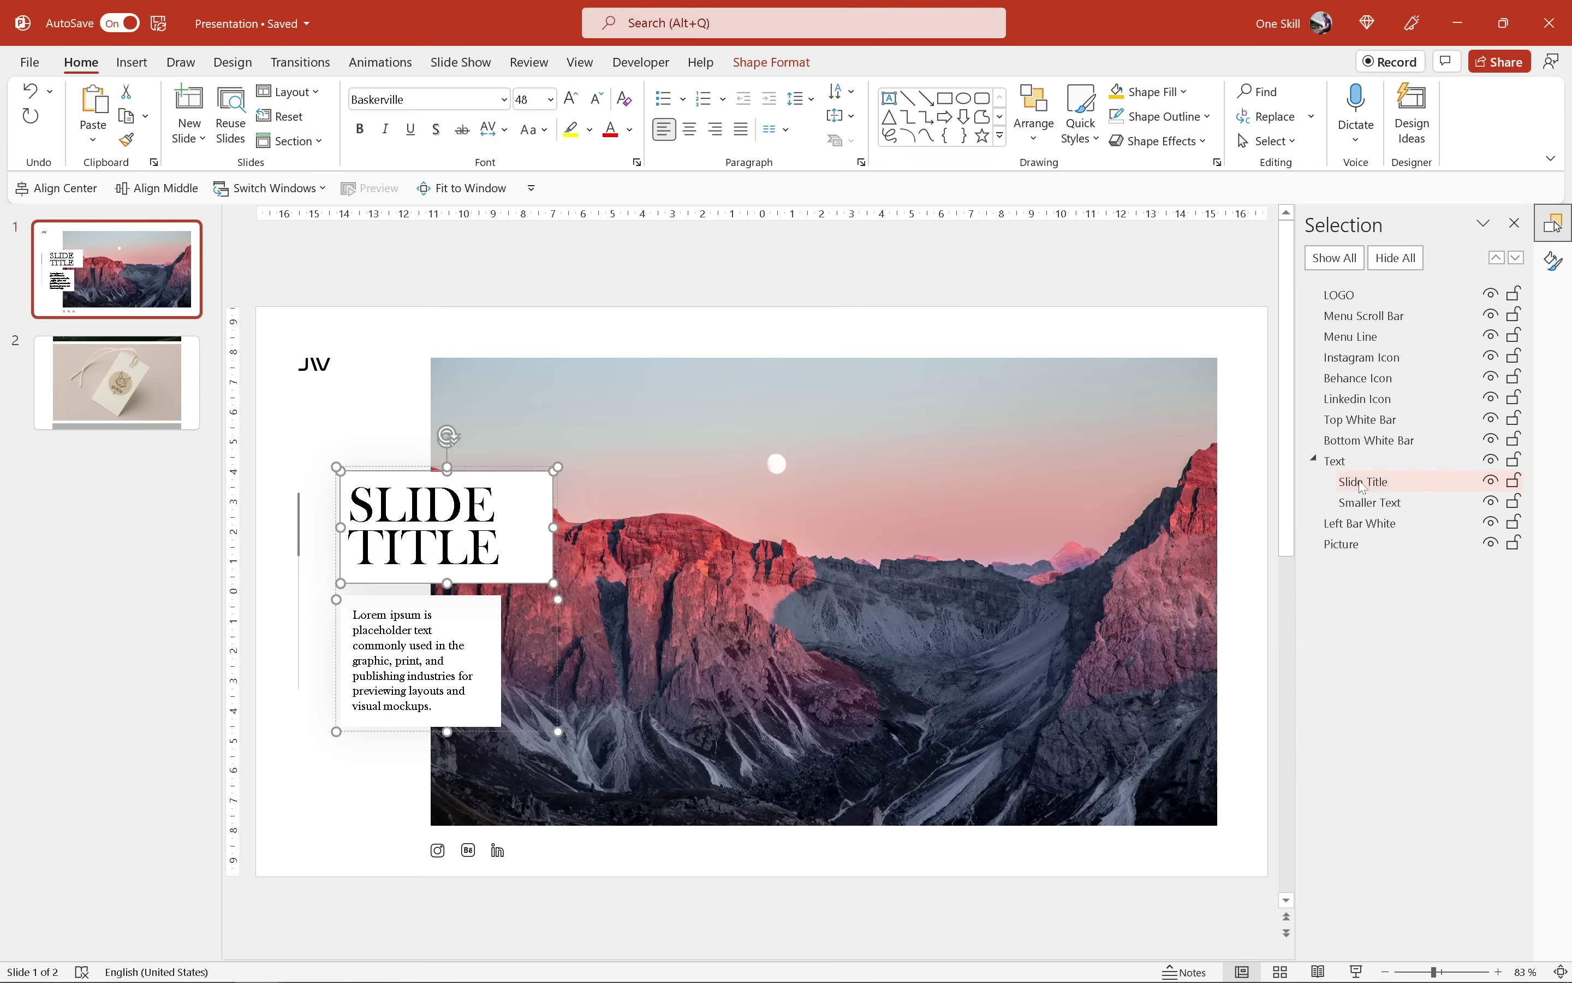
click(1373, 509)
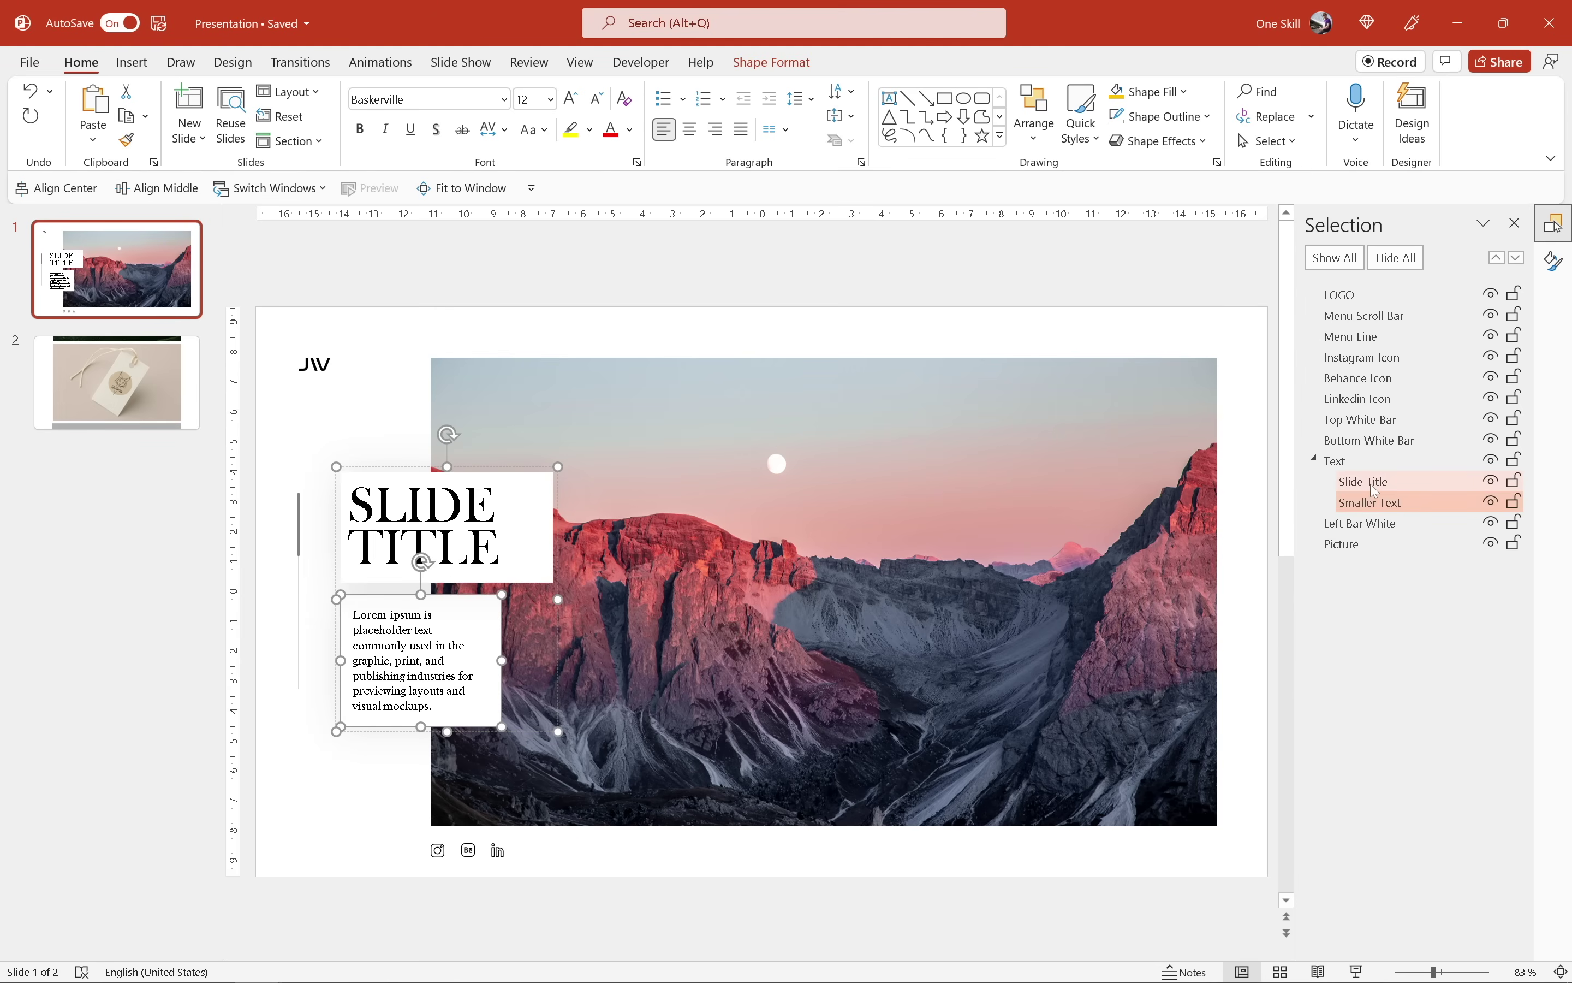
click(1372, 485)
click(463, 513)
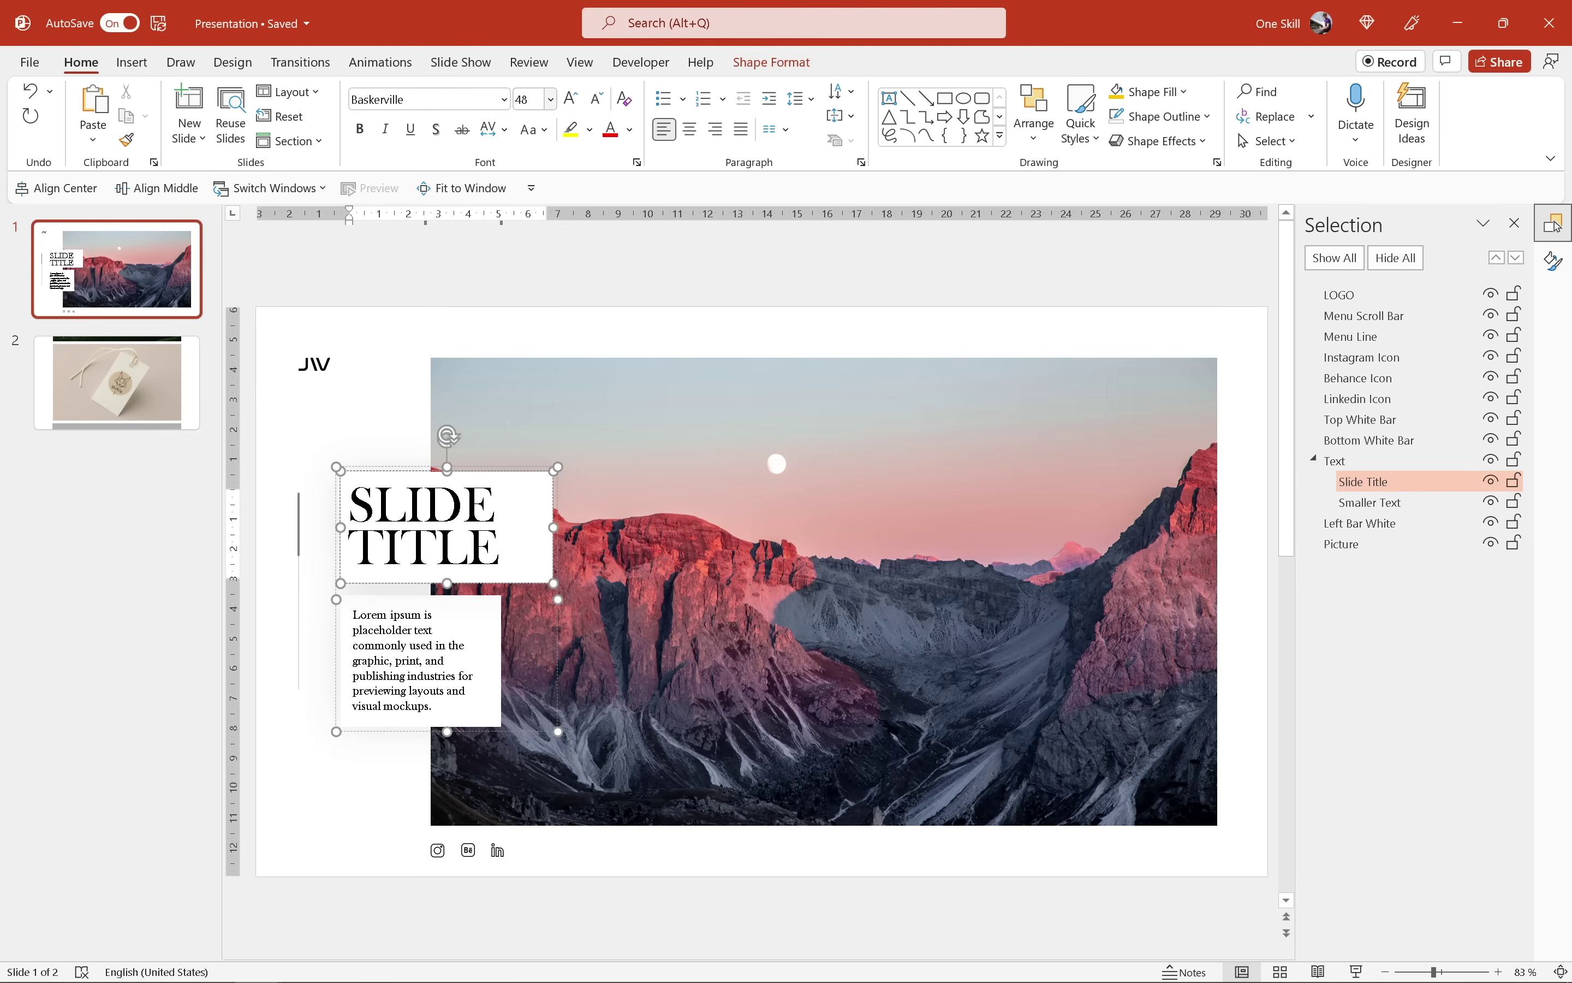
click(446, 645)
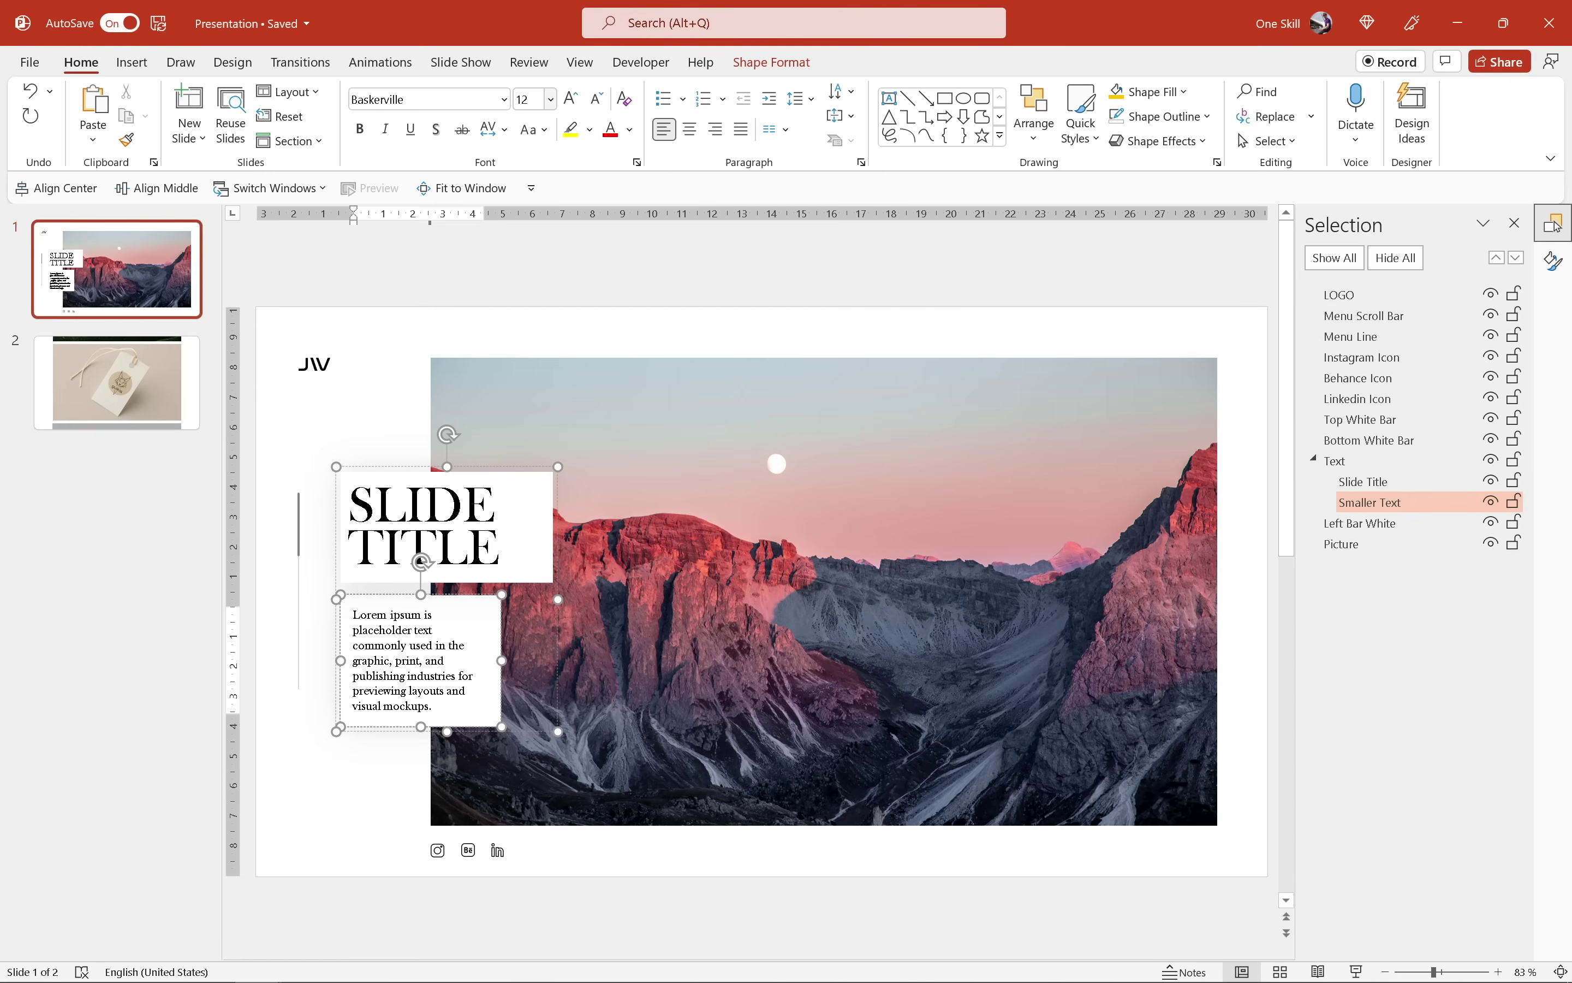
scroll(380, 471, up, 4)
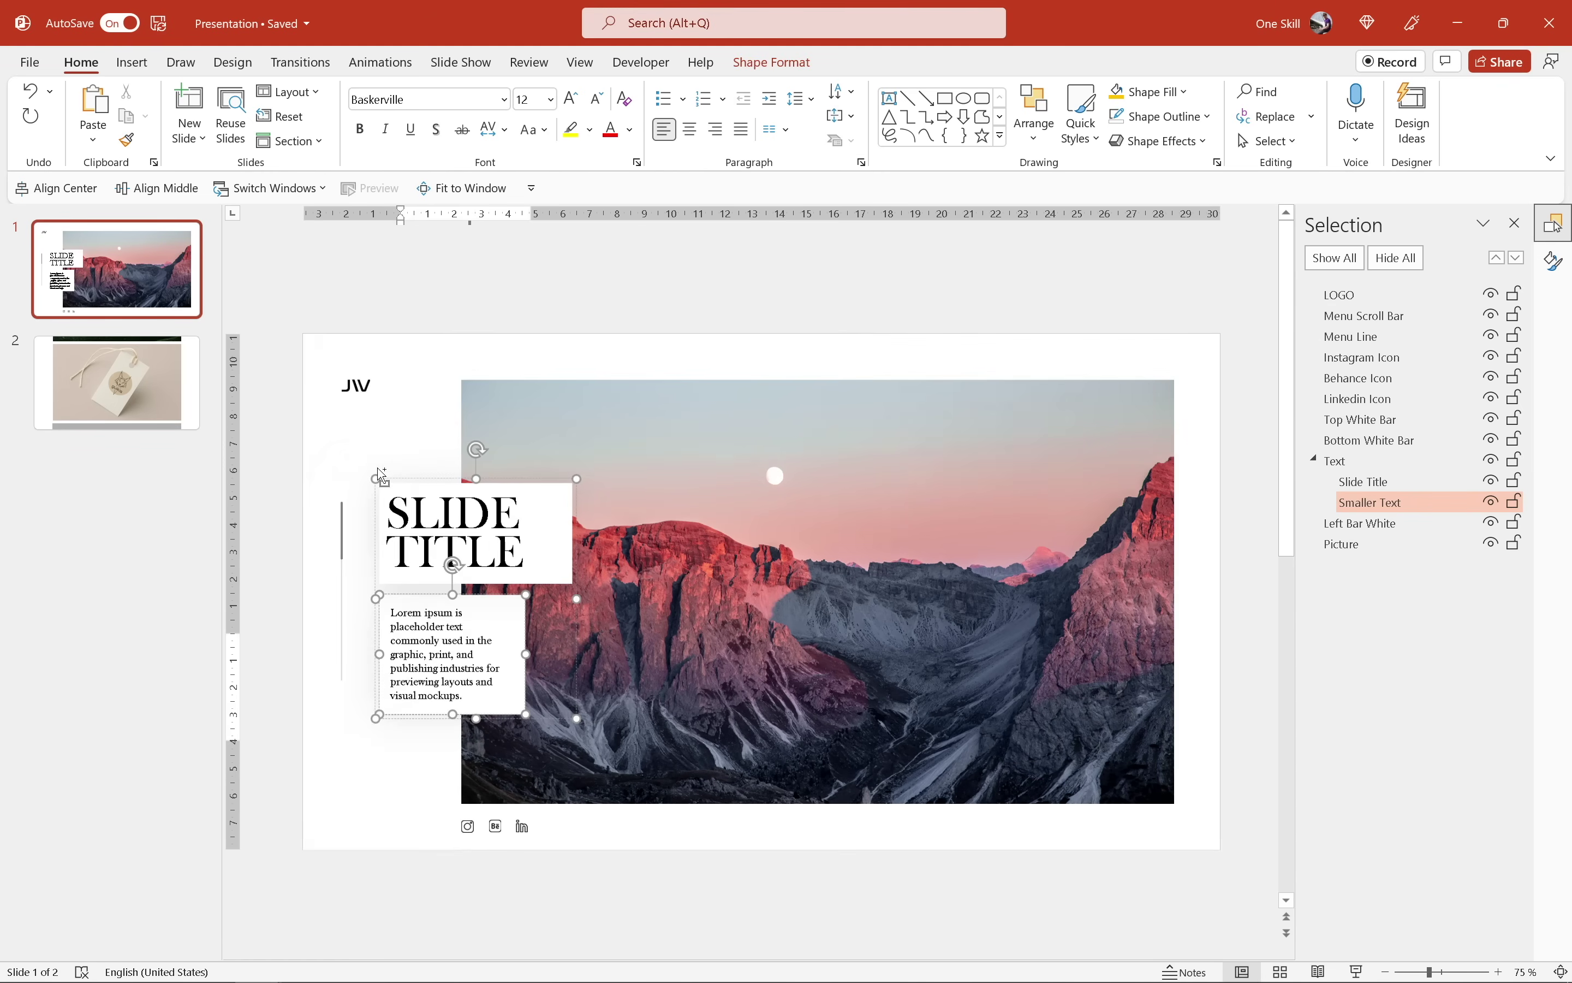
scroll(406, 484, up, 4)
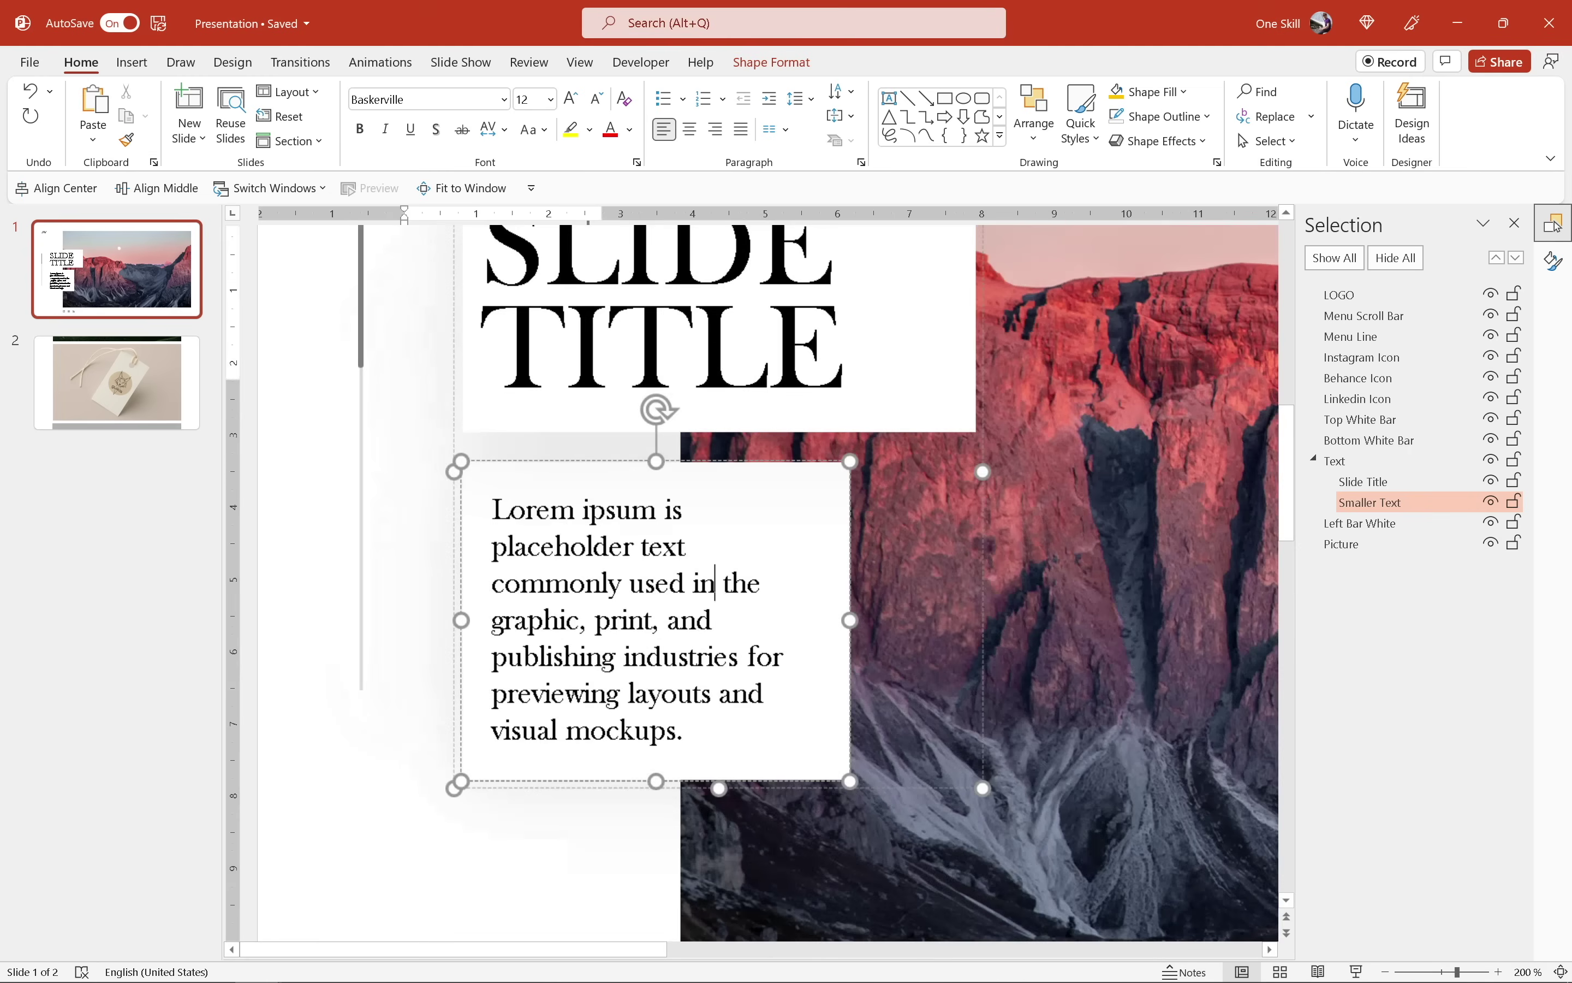
click(420, 409)
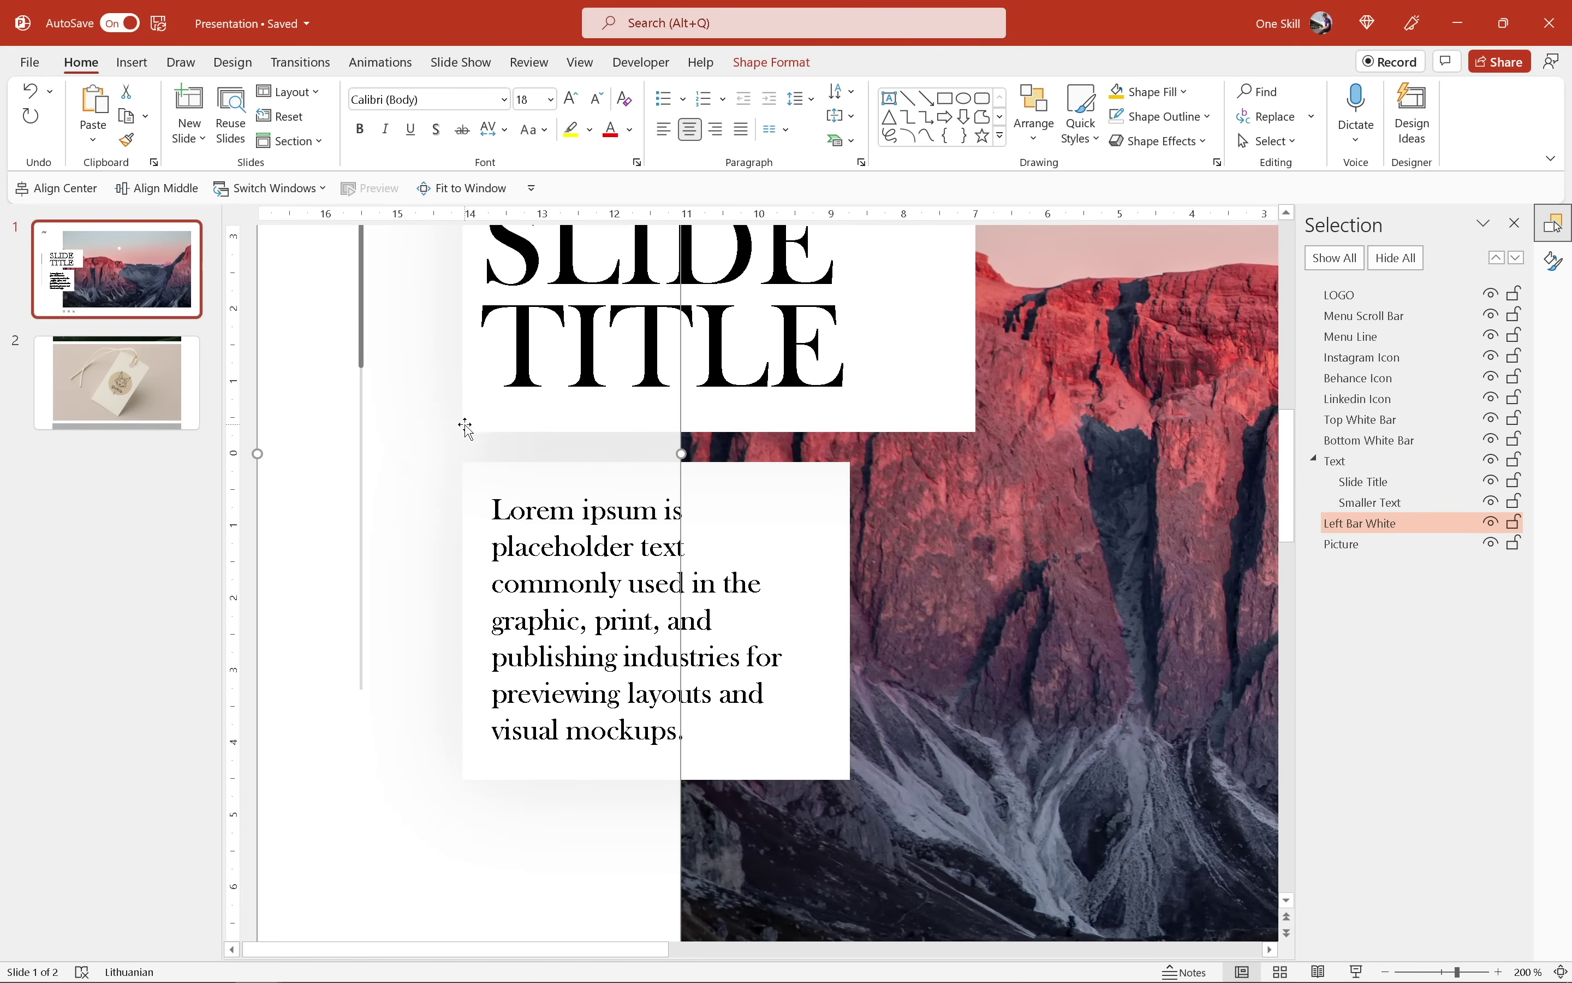
click(460, 406)
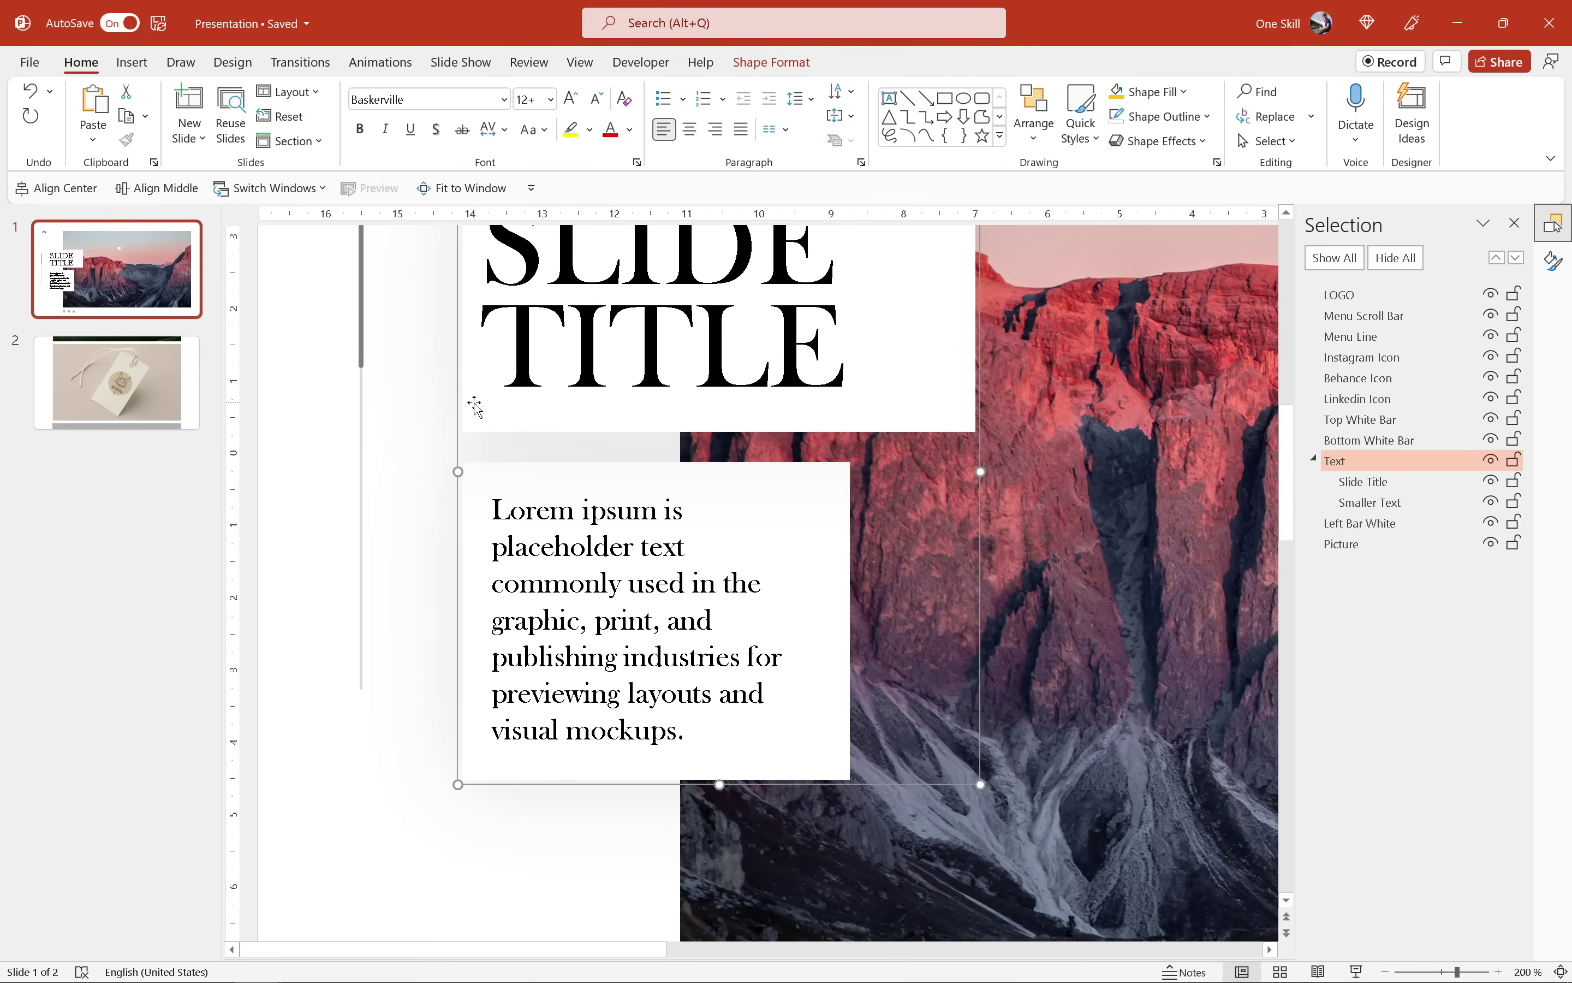
click(461, 404)
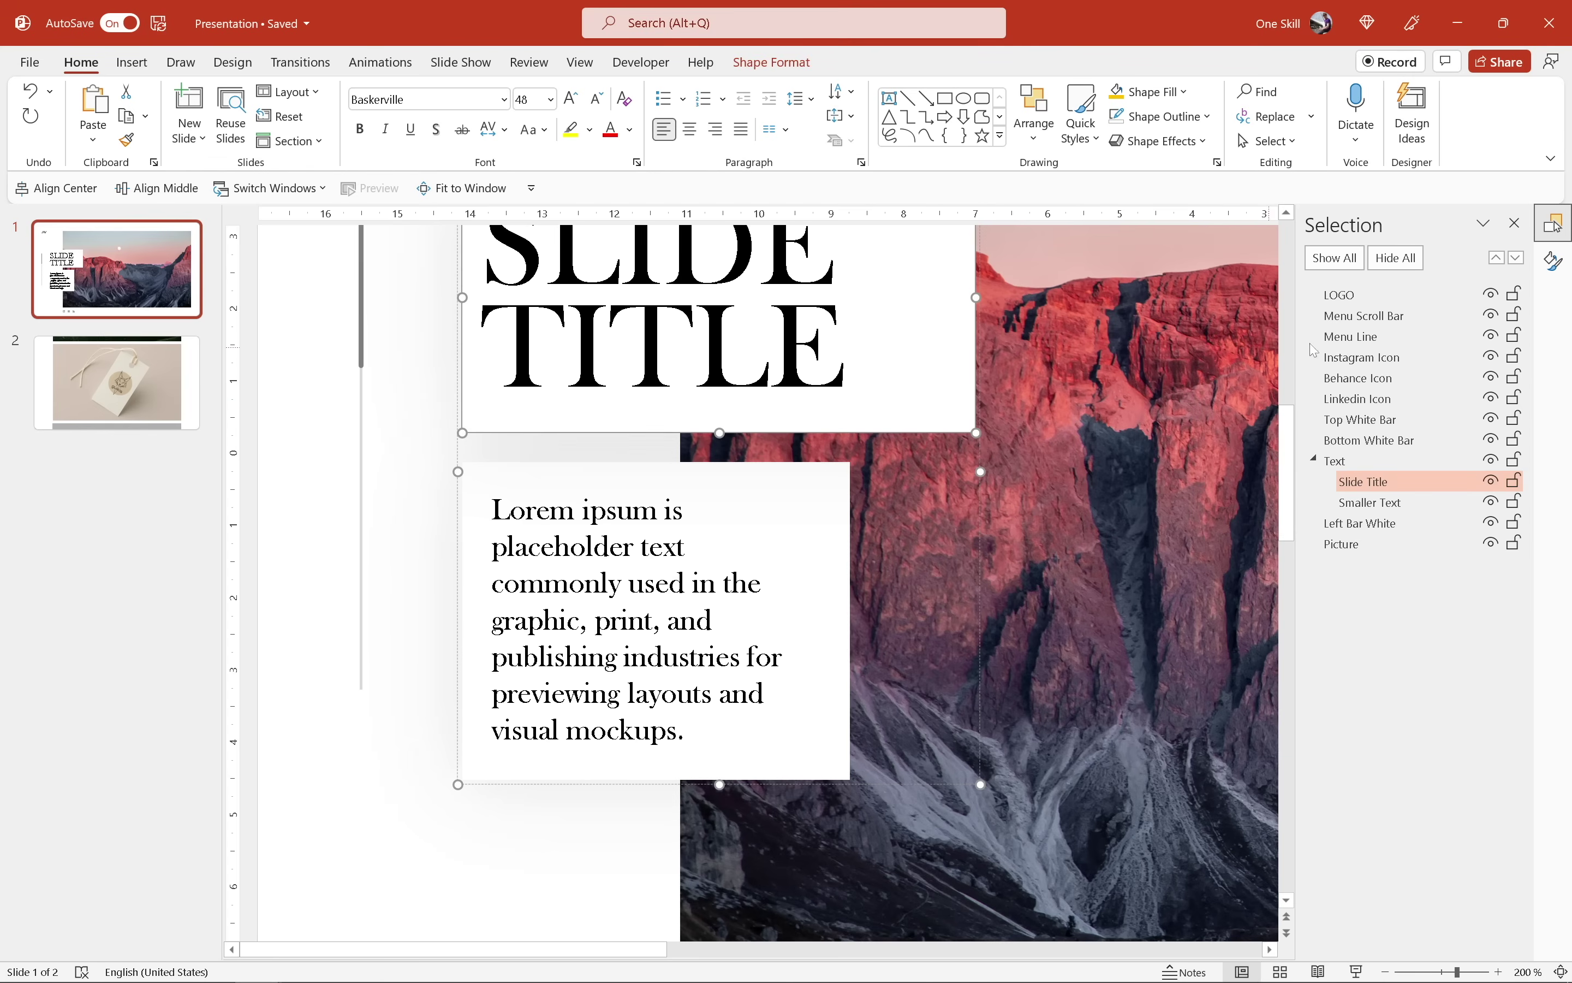
click(1554, 261)
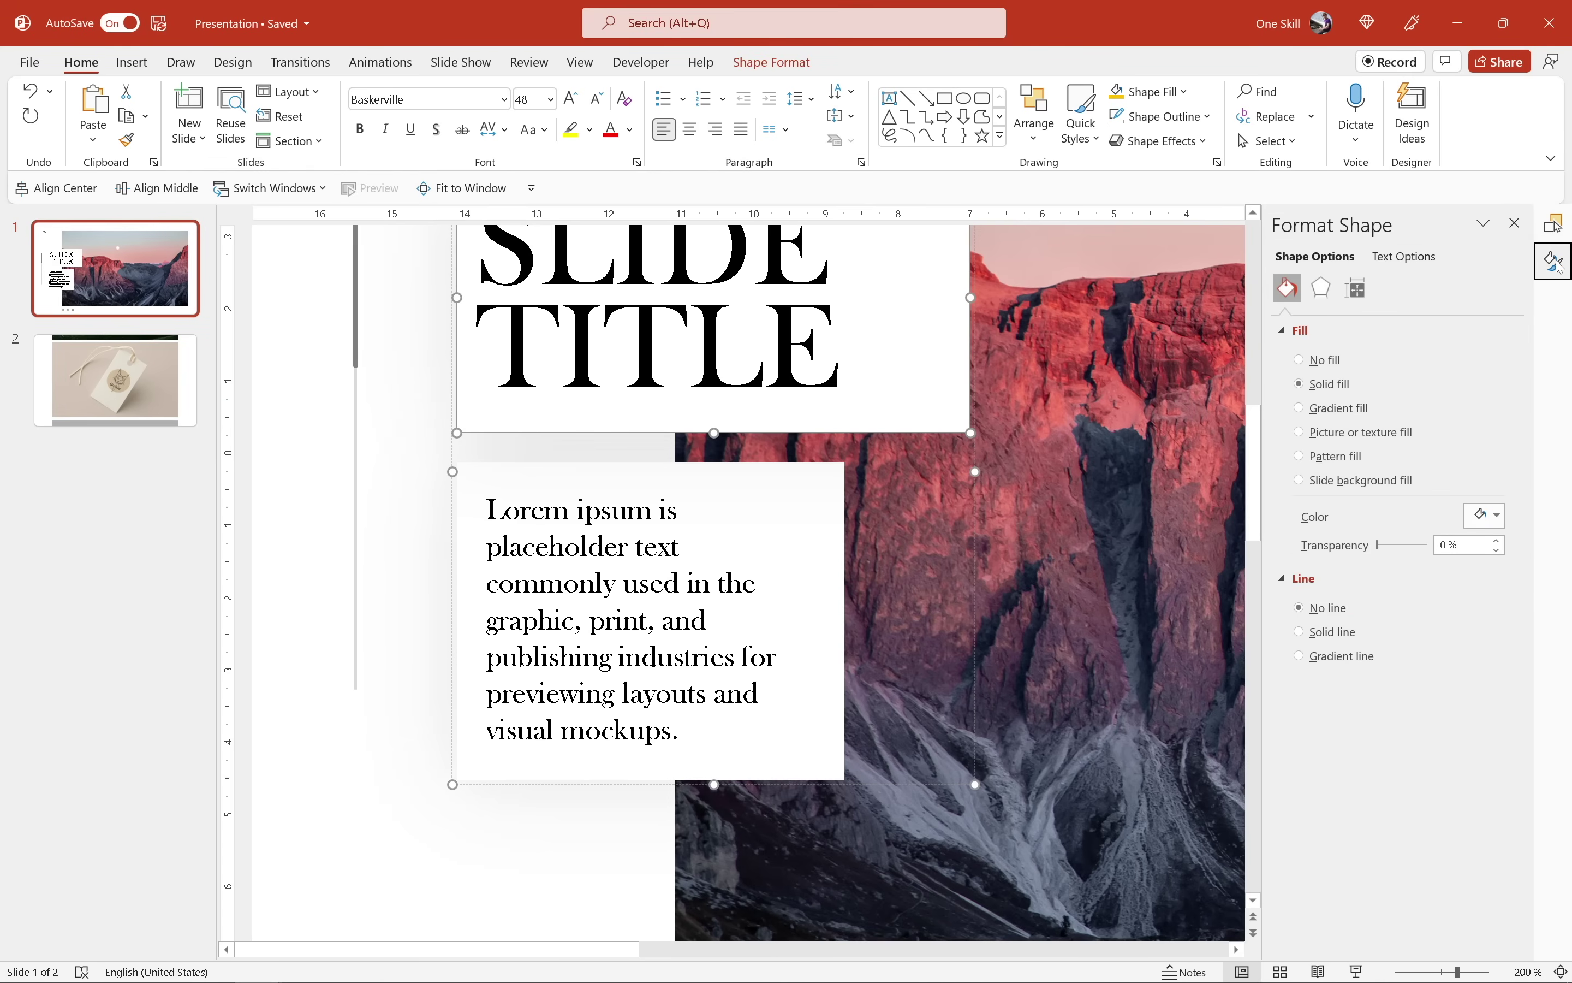
click(1323, 290)
click(1495, 389)
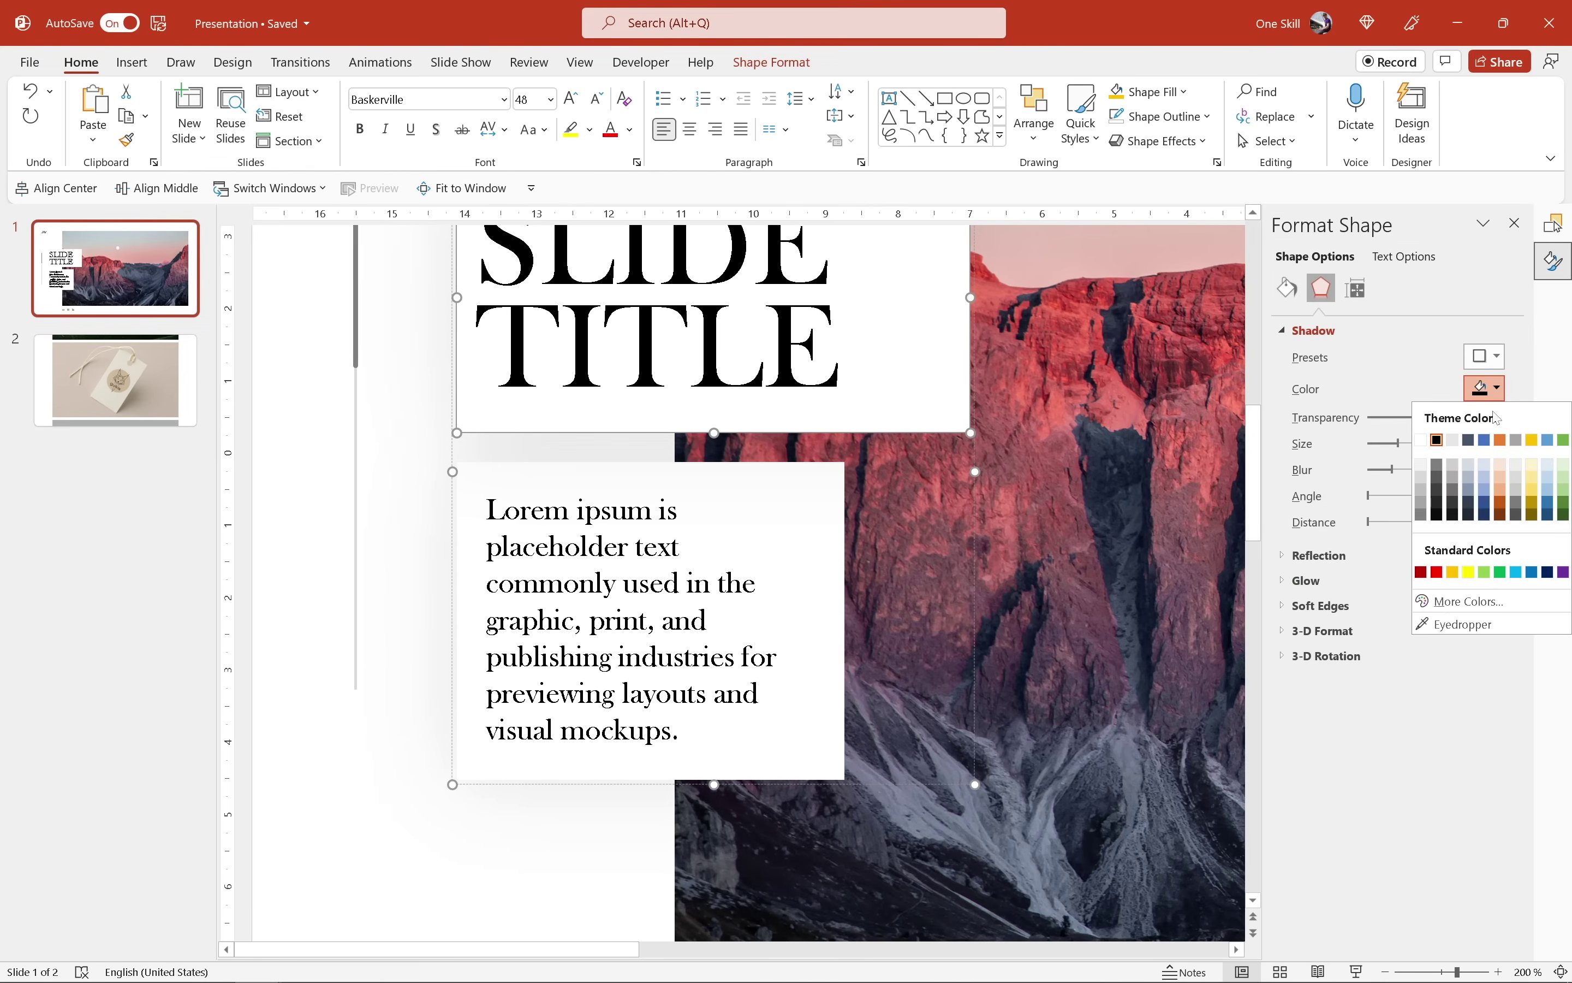
click(1523, 392)
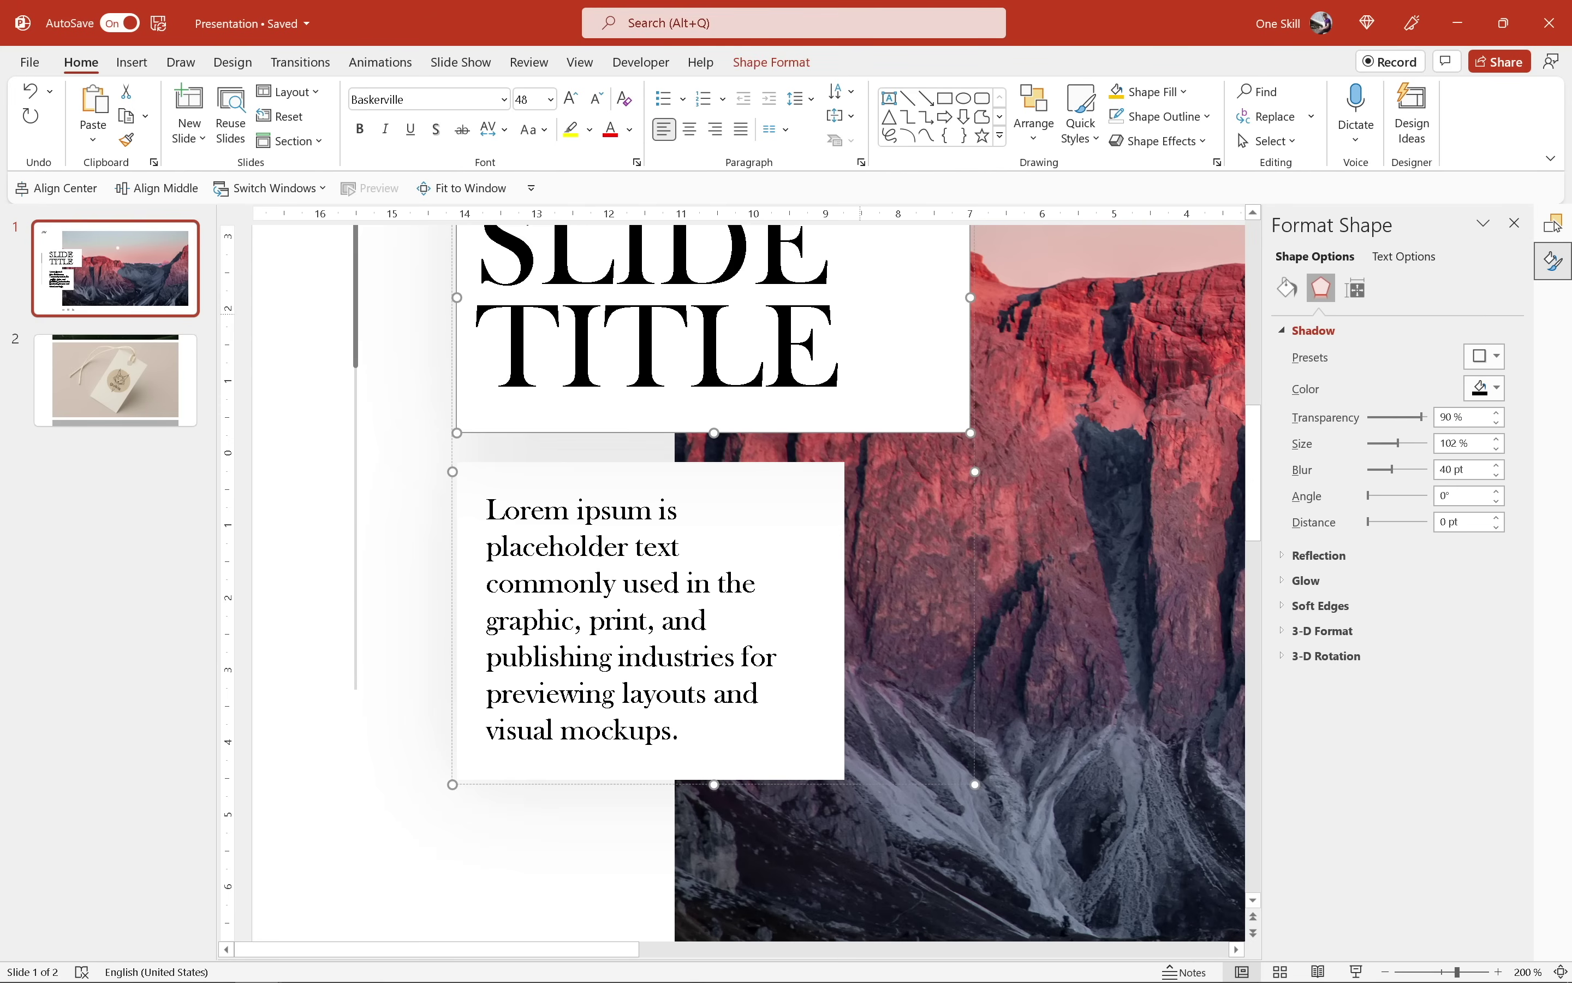
click(481, 190)
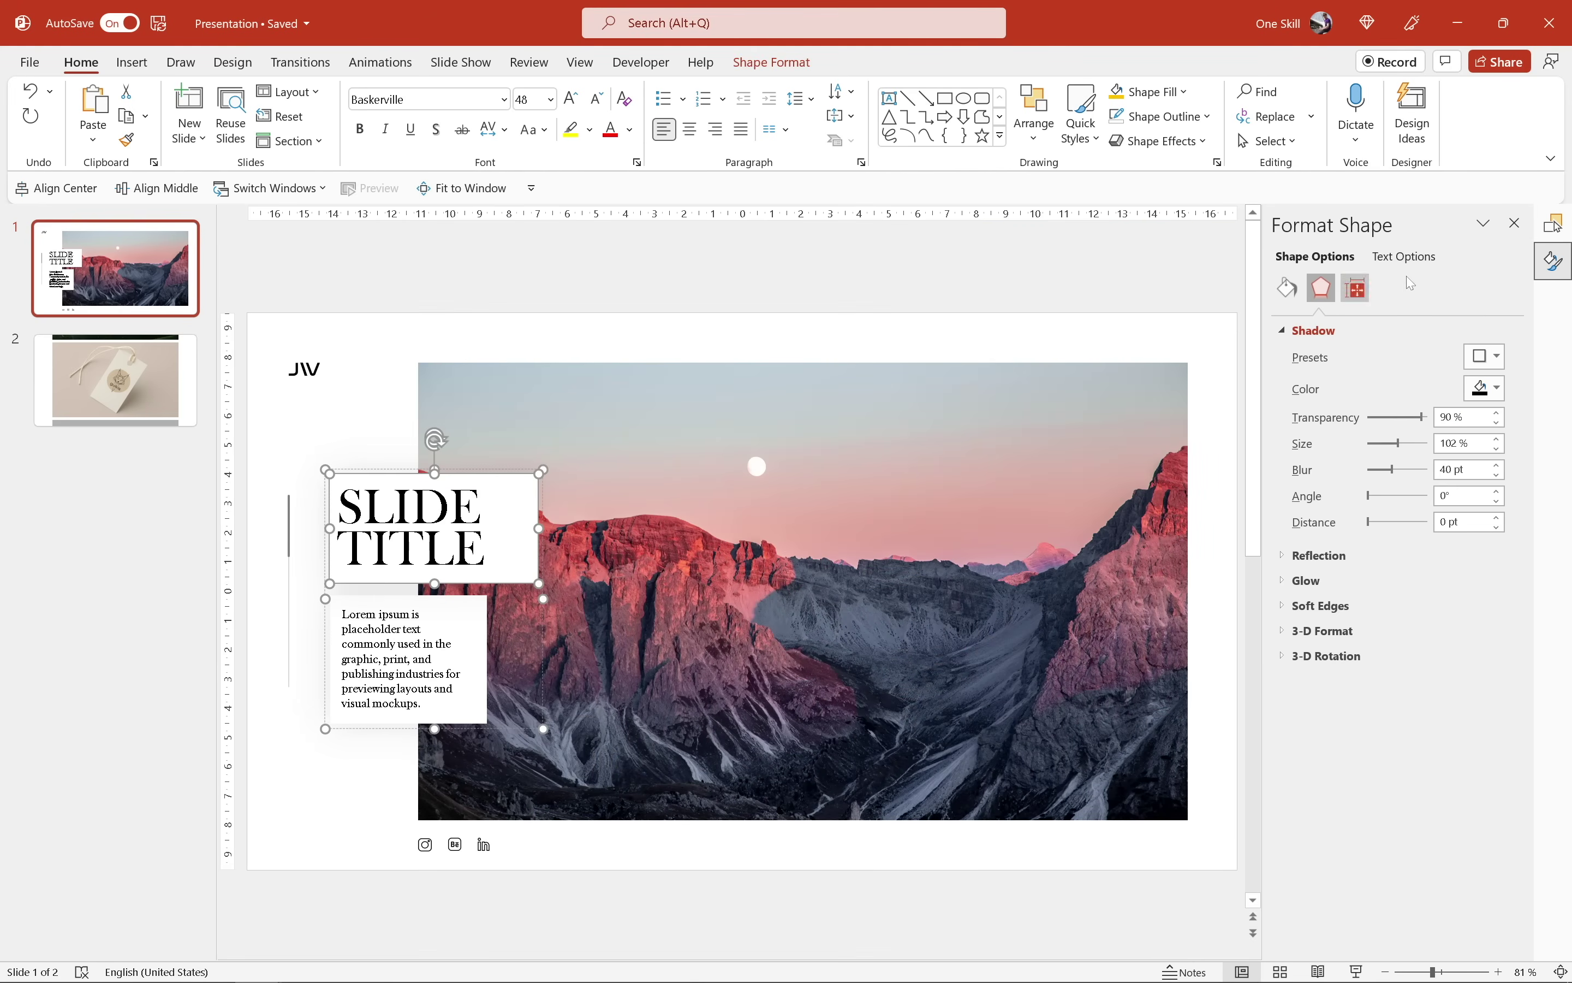
click(1555, 224)
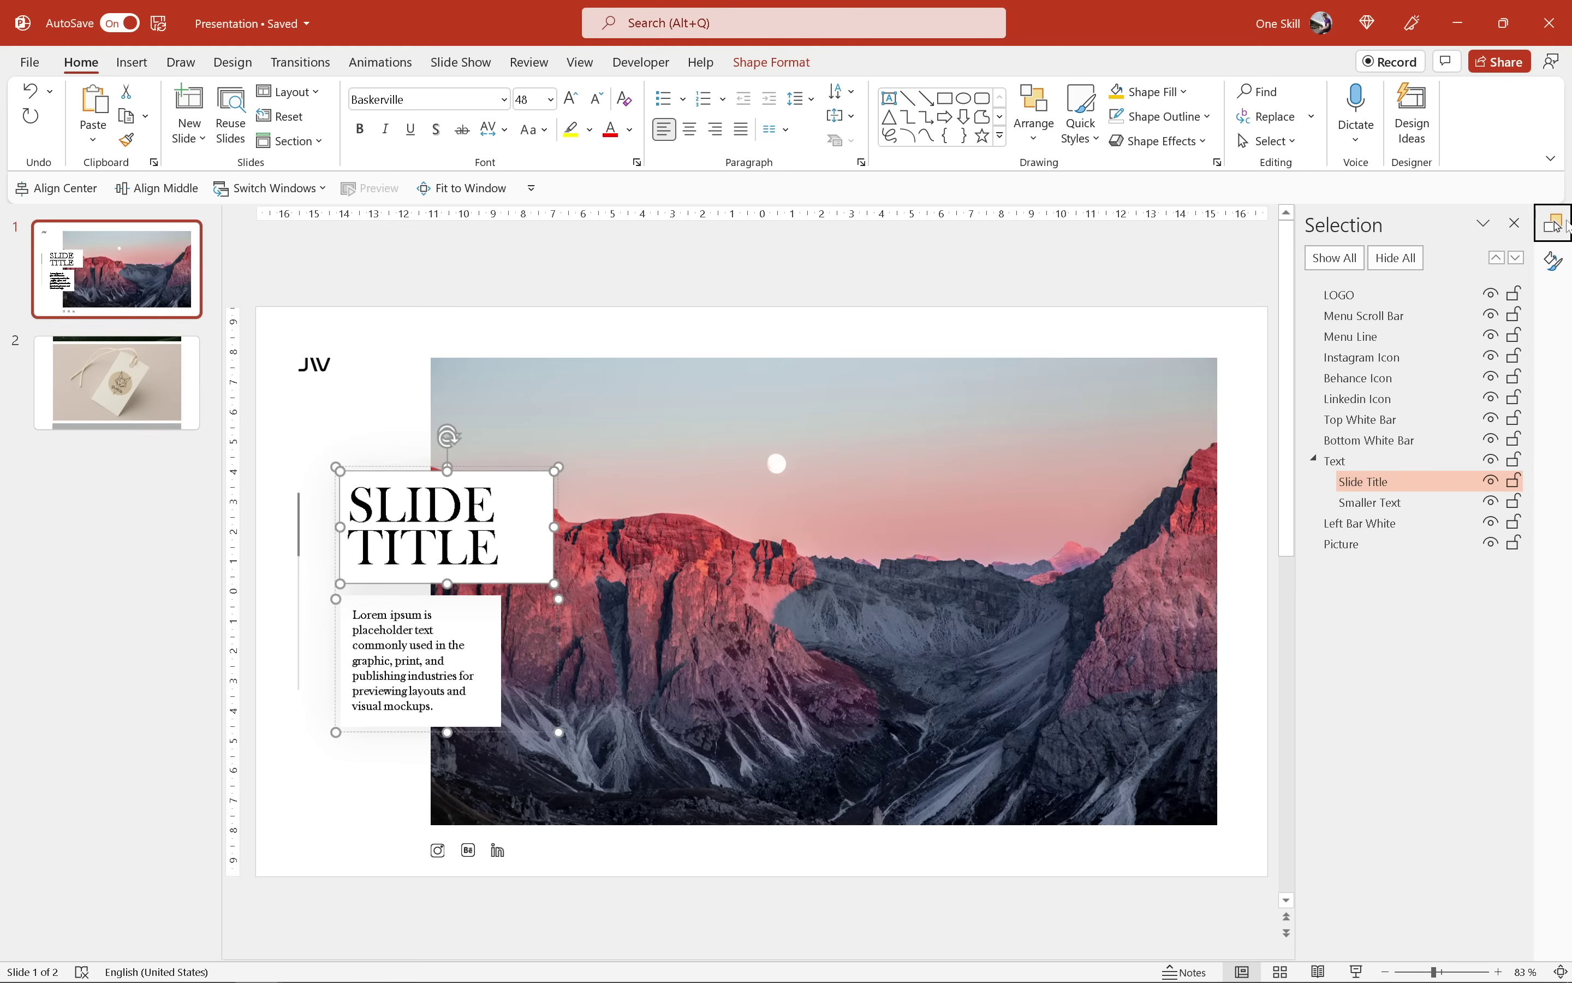
click(992, 463)
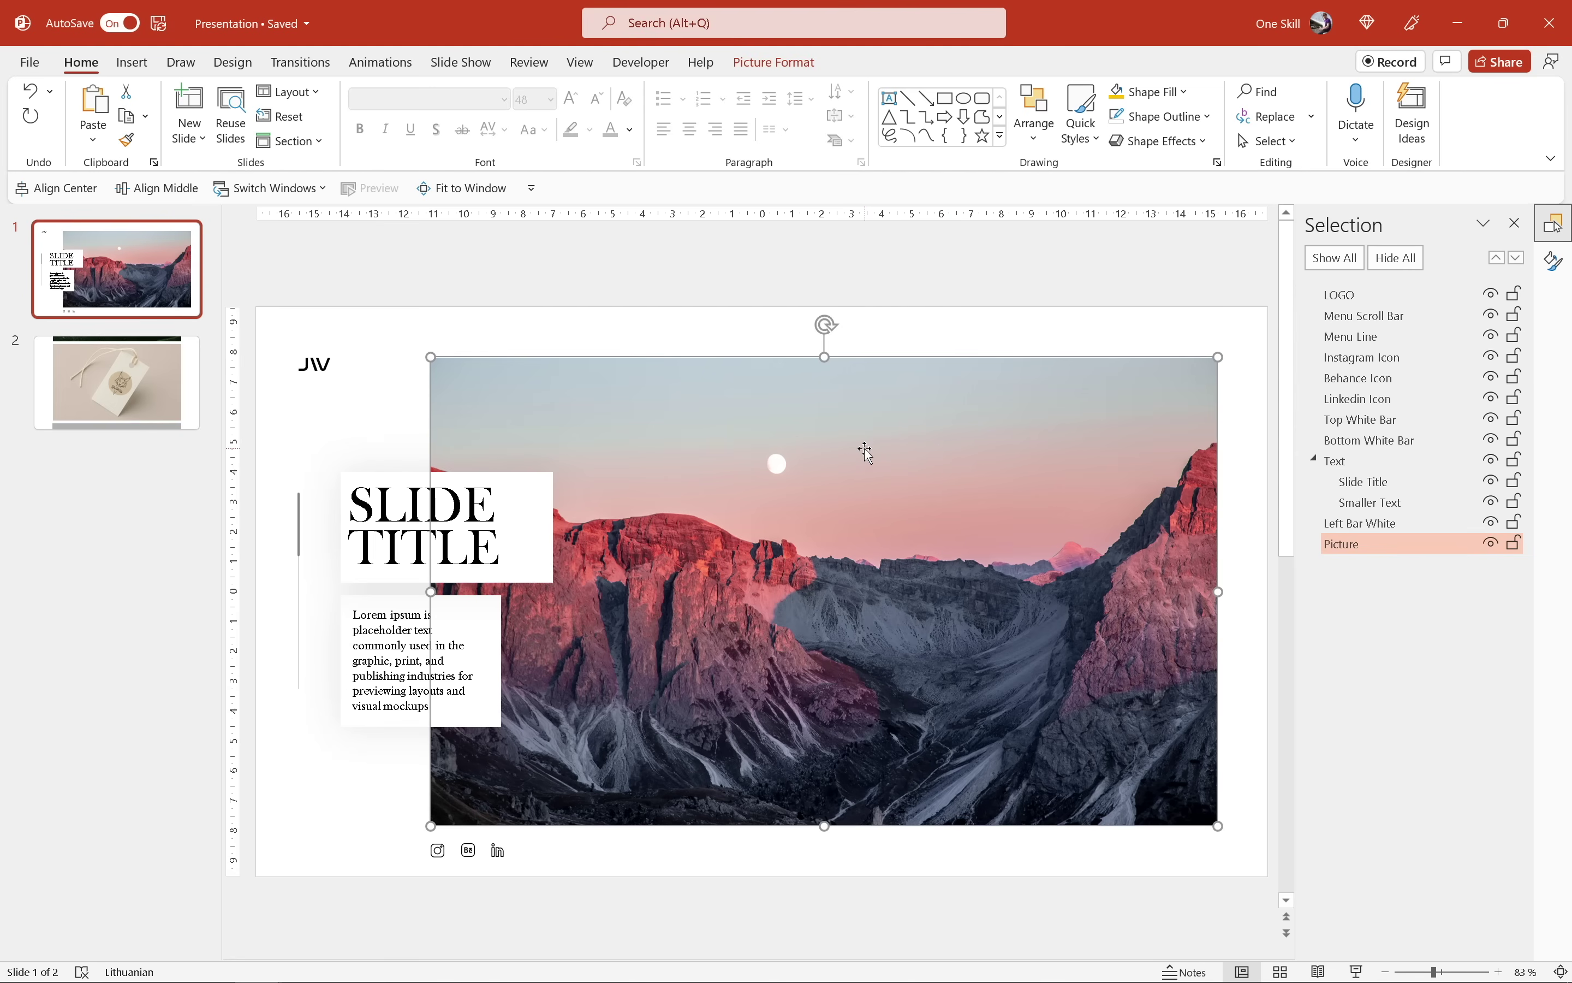
Step: Return to the mountain-photo first slide and fit it to the window
click(150, 391)
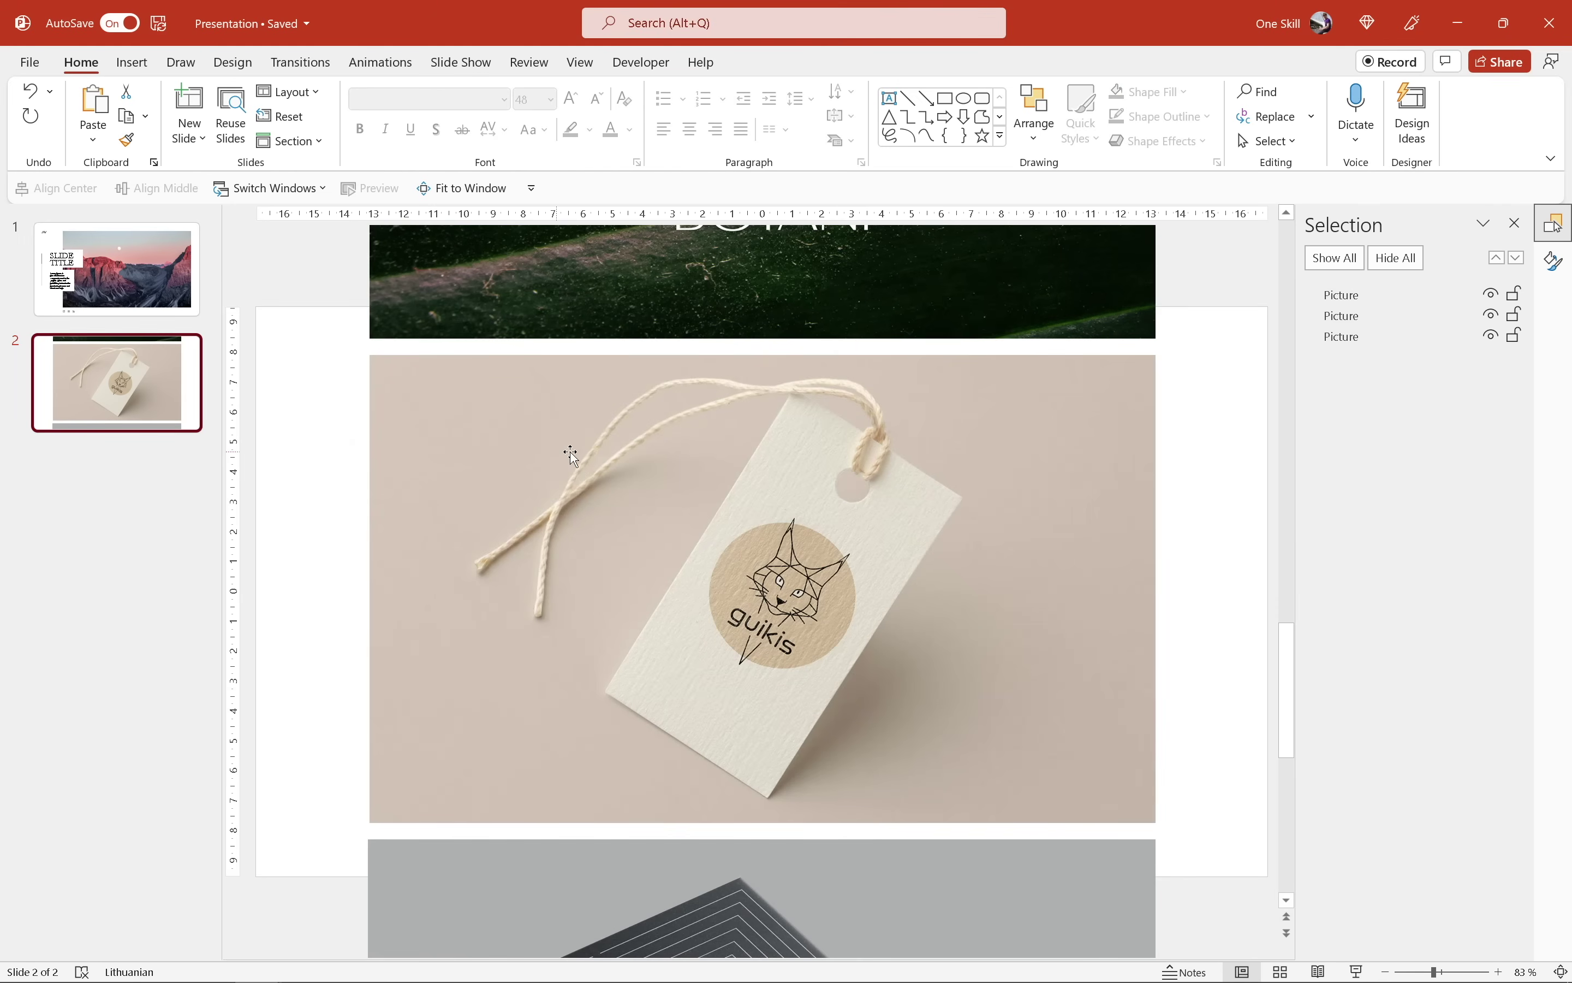
scroll(590, 456, down, 6)
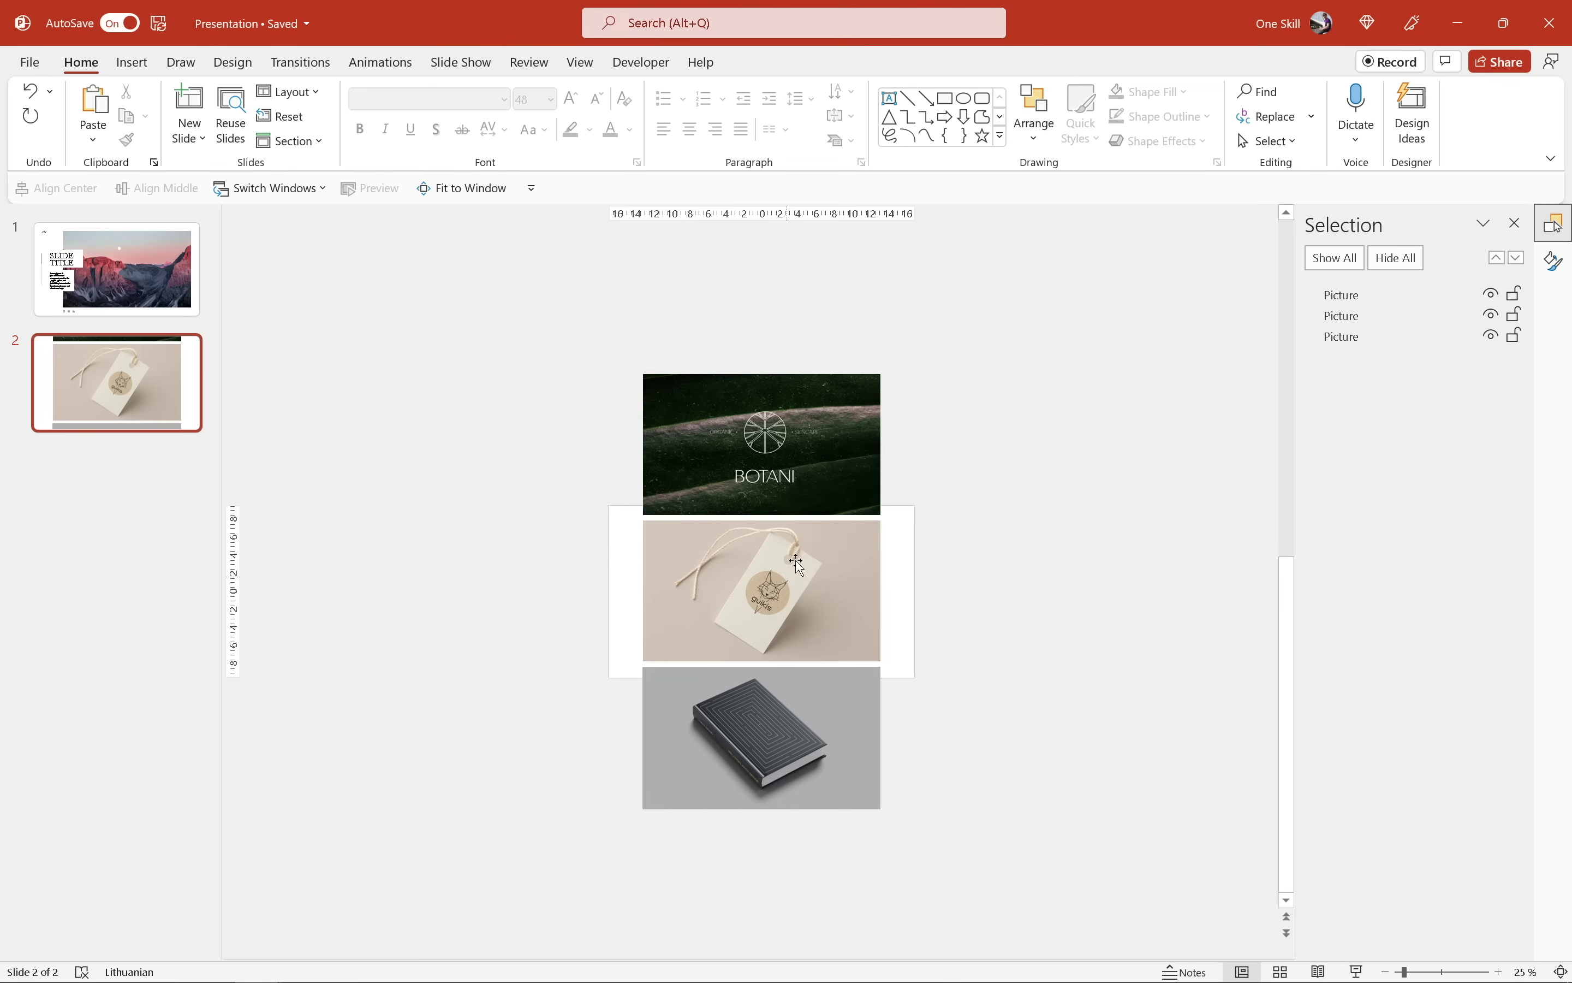
click(145, 286)
click(455, 190)
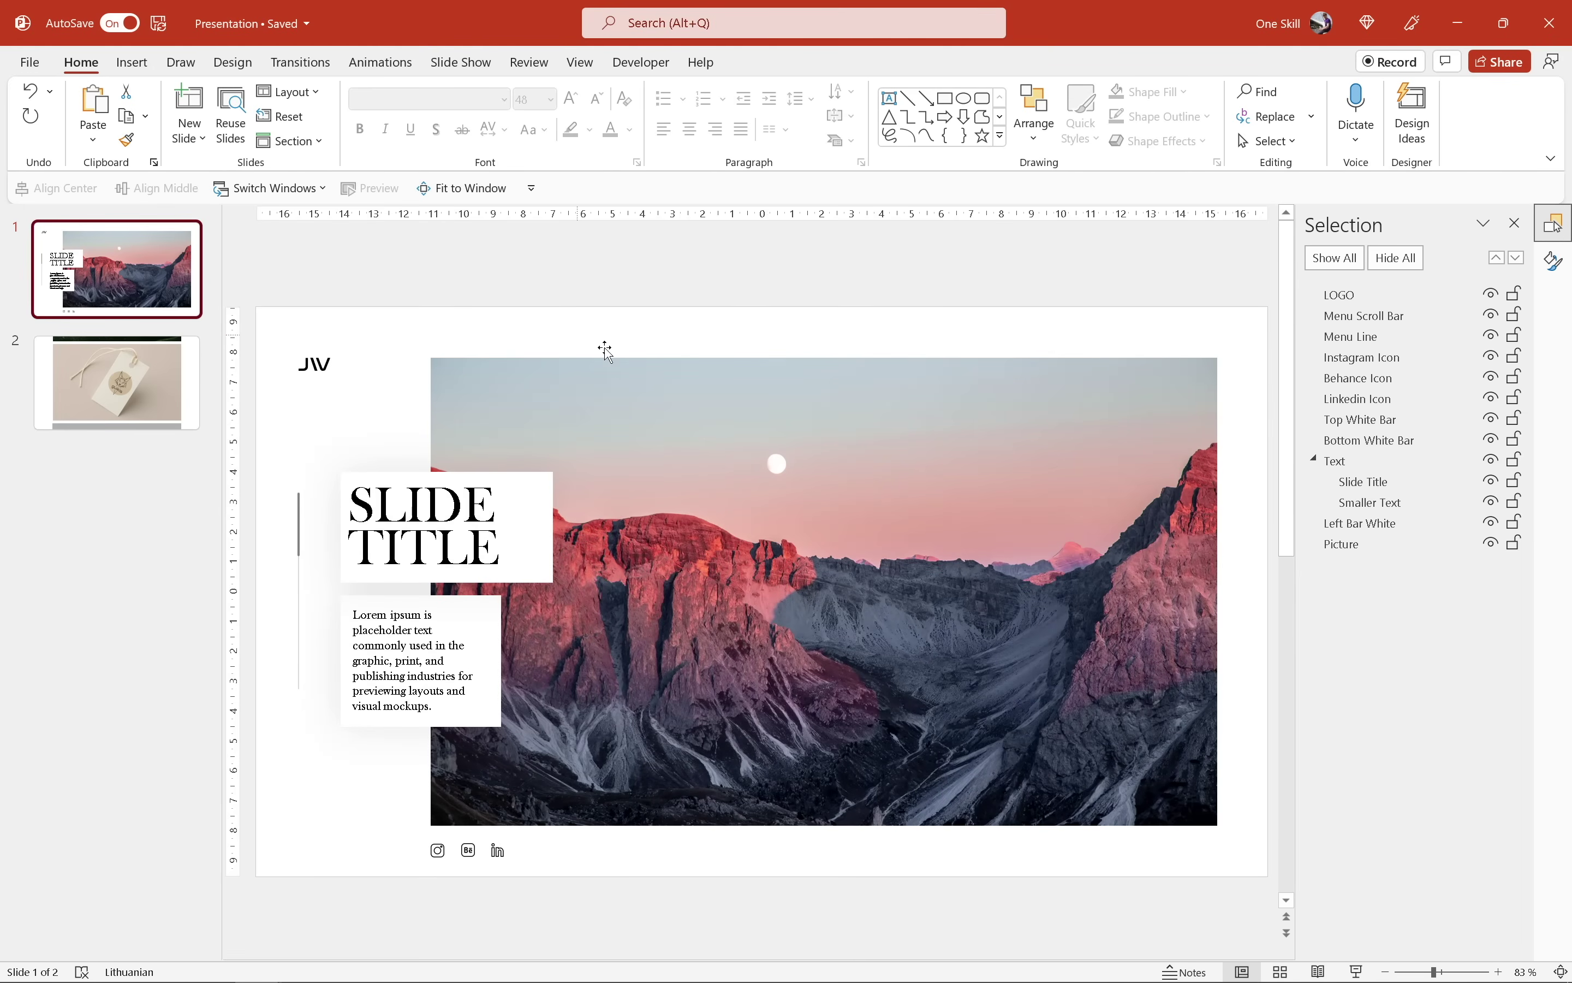
Step: Fill both the Top and Bottom White Bar shapes with gold
click(1358, 420)
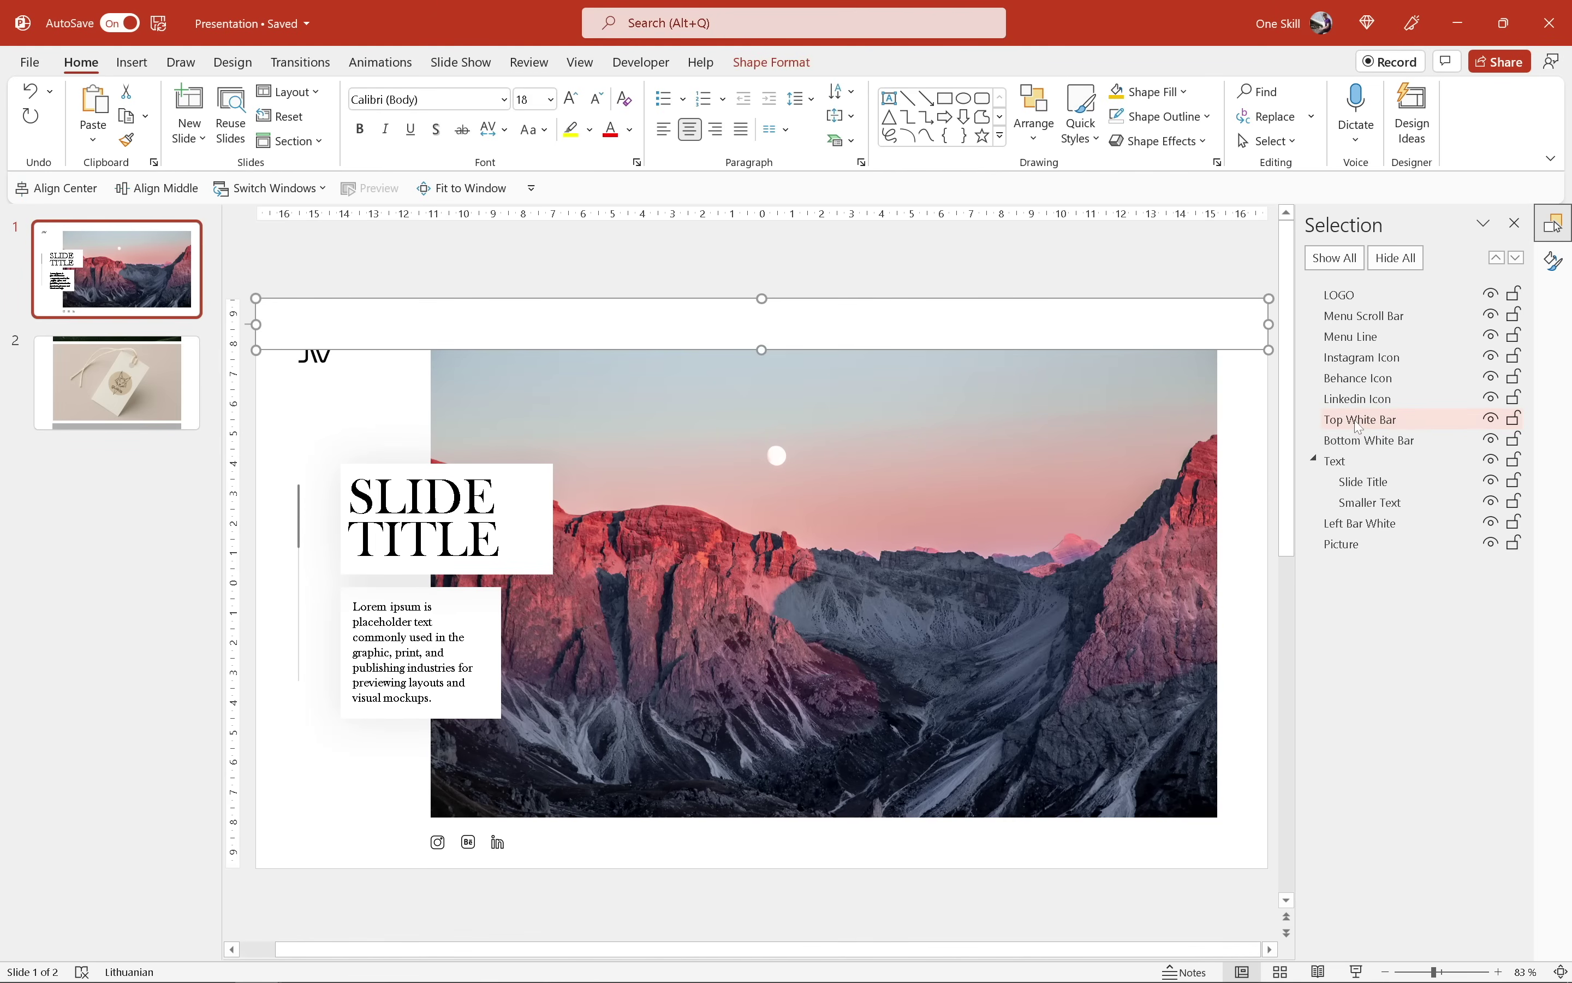
click(1364, 442)
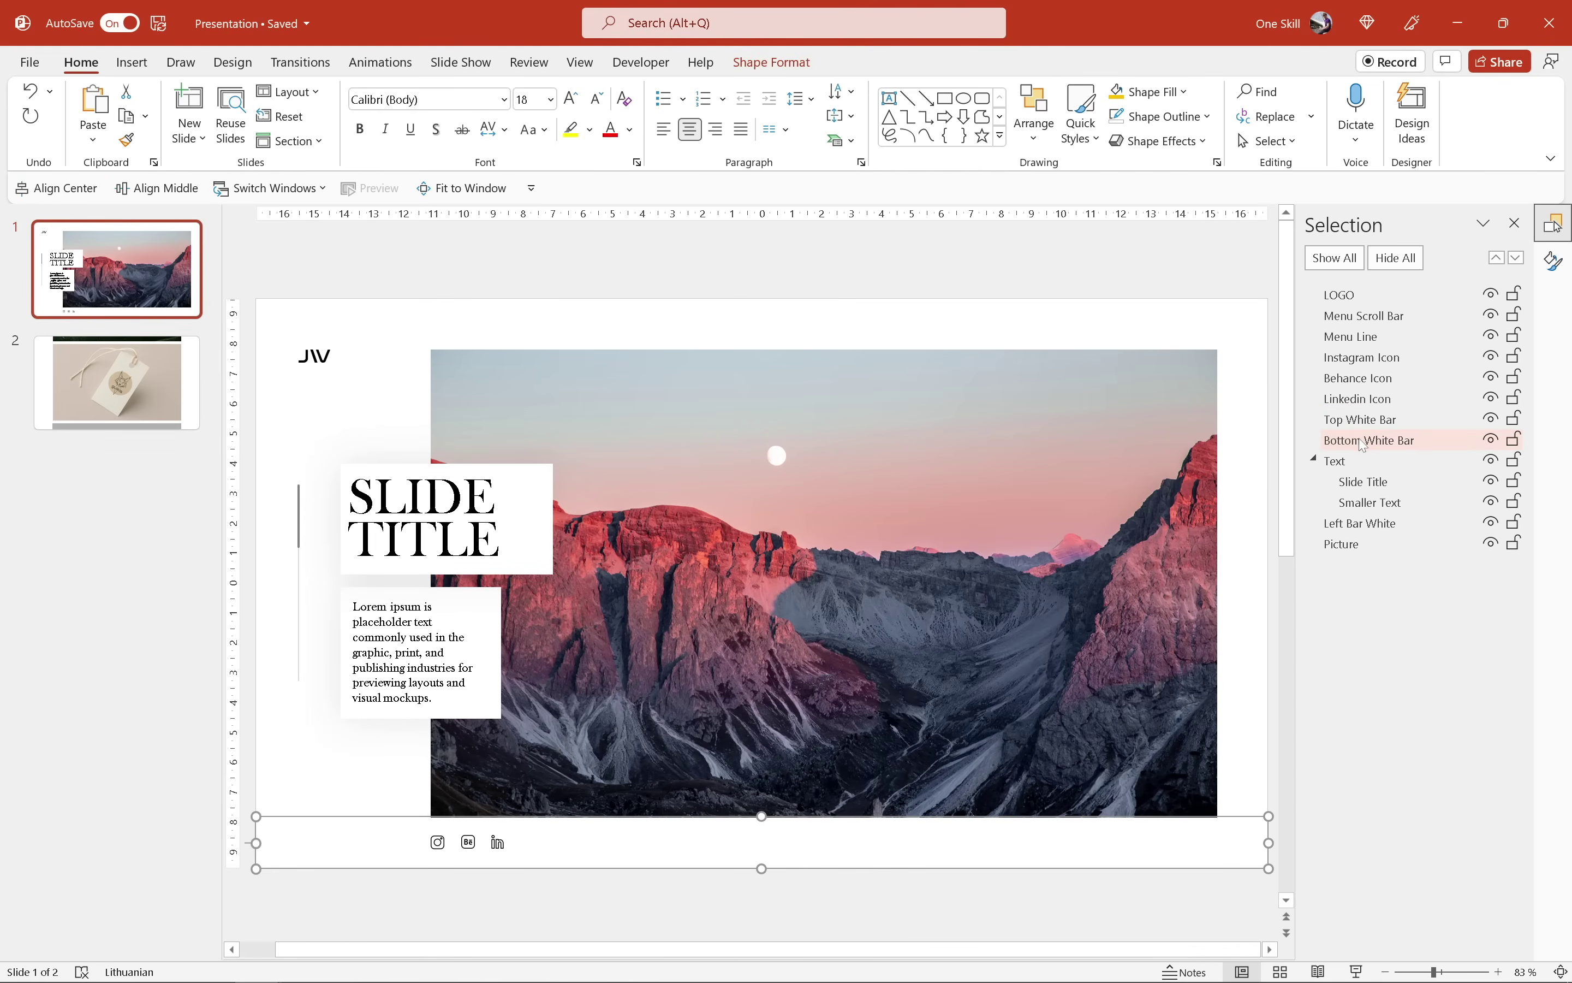
click(1150, 315)
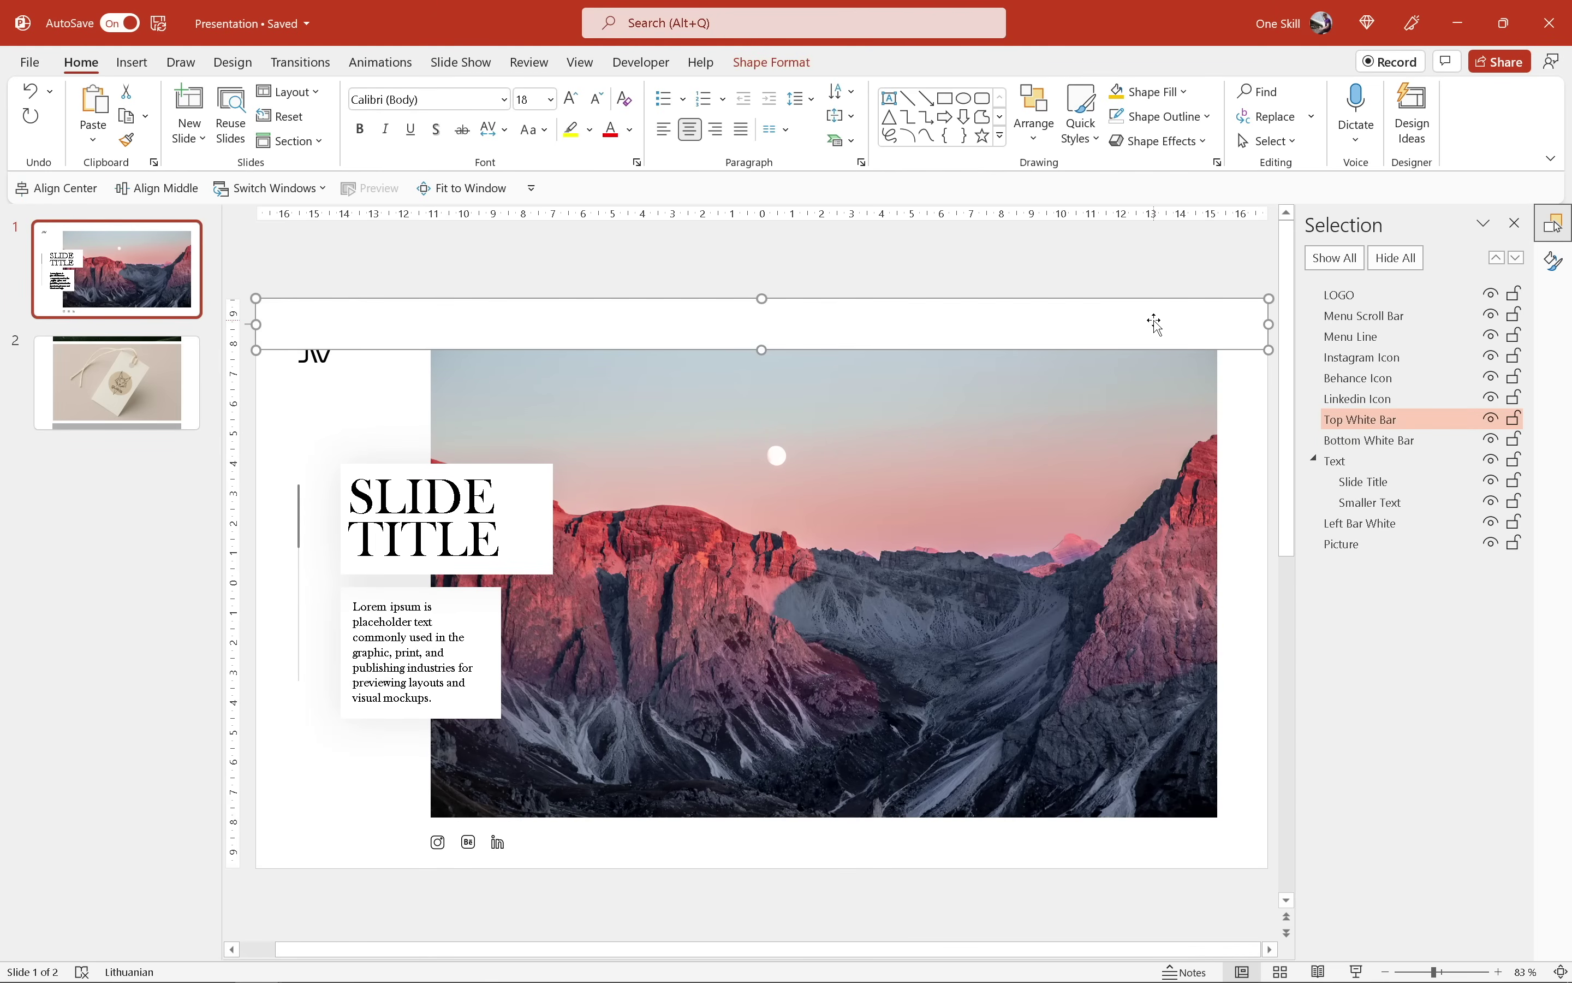
shift+click(987, 851)
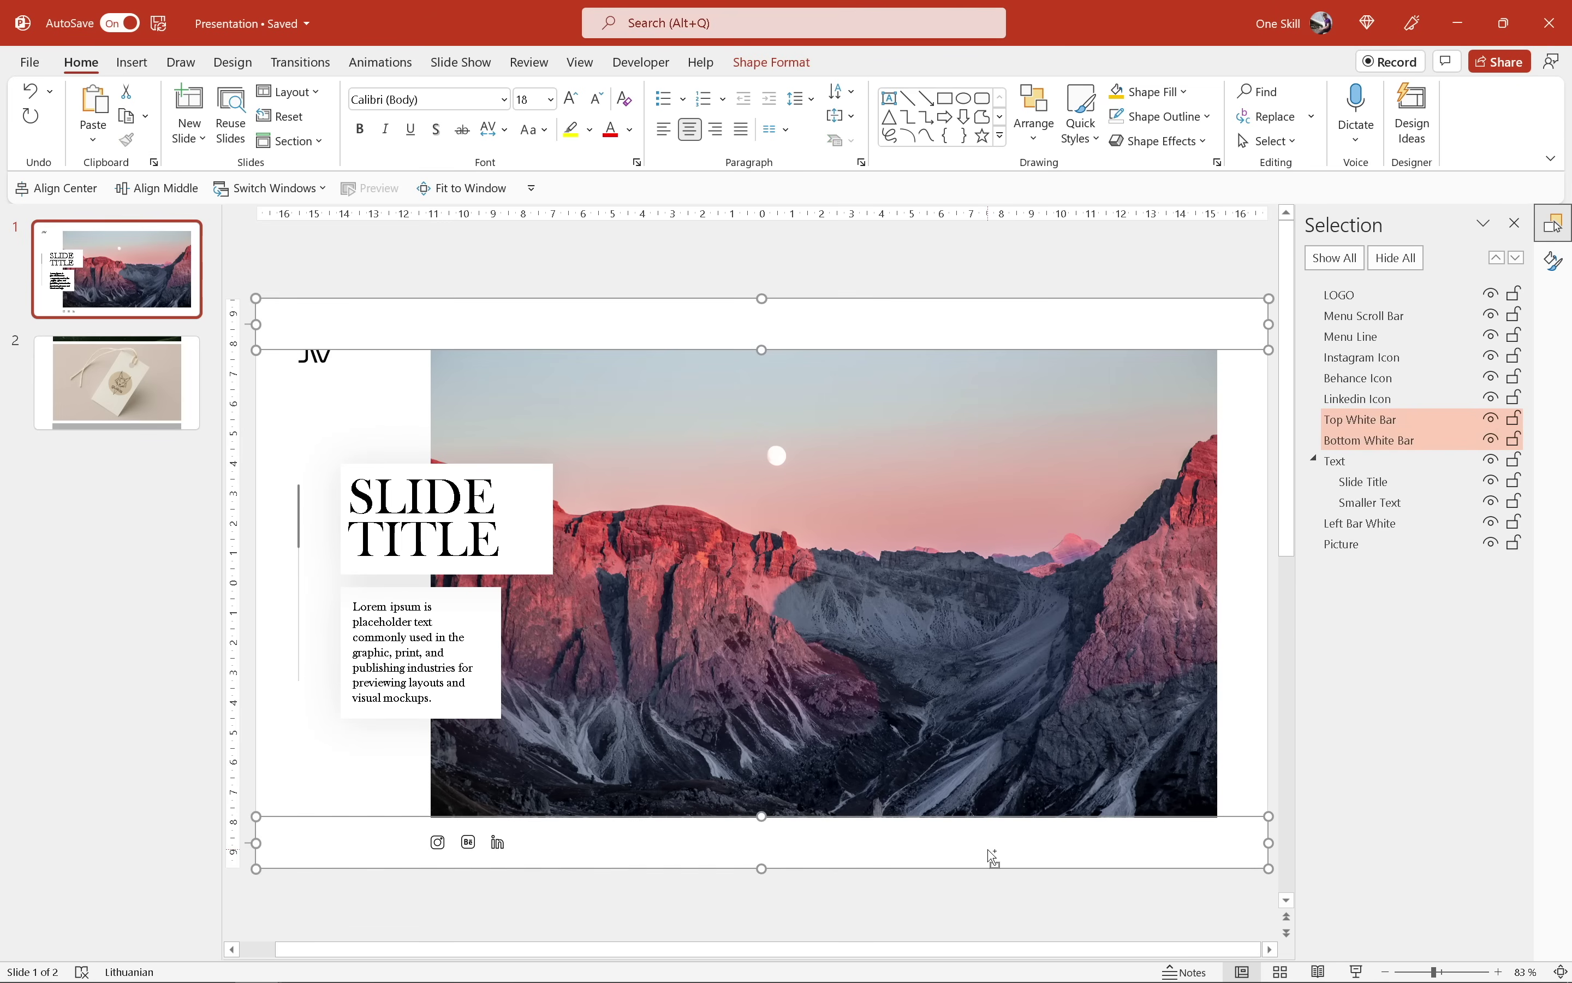
click(772, 61)
click(762, 95)
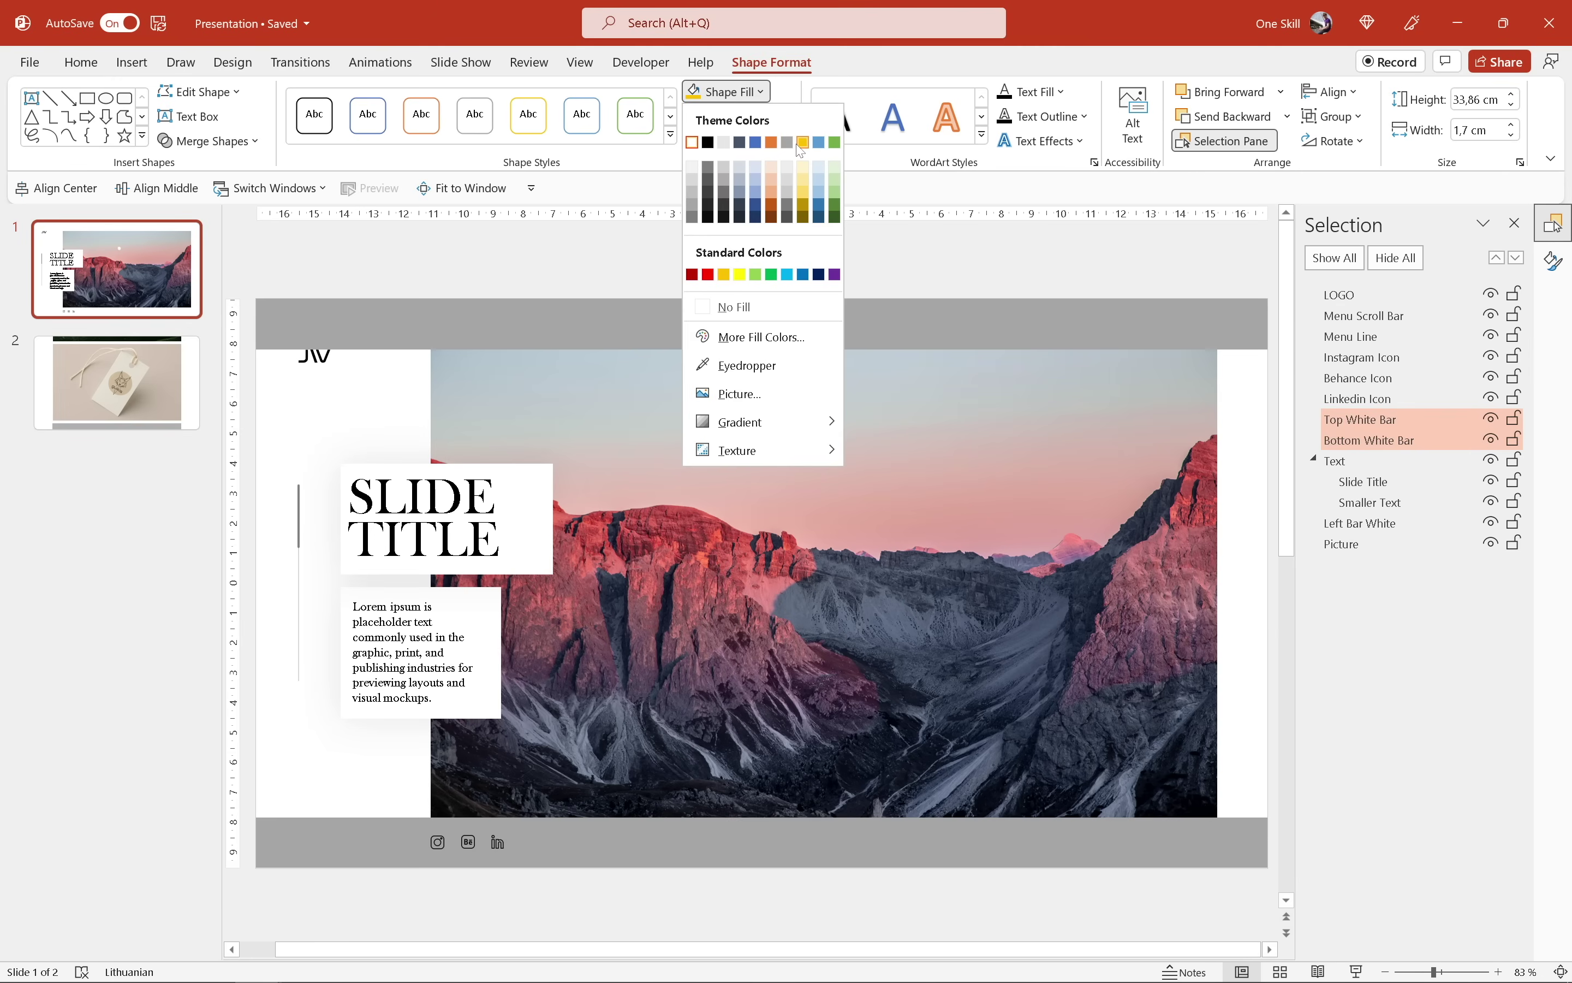
click(803, 143)
key(Escape)
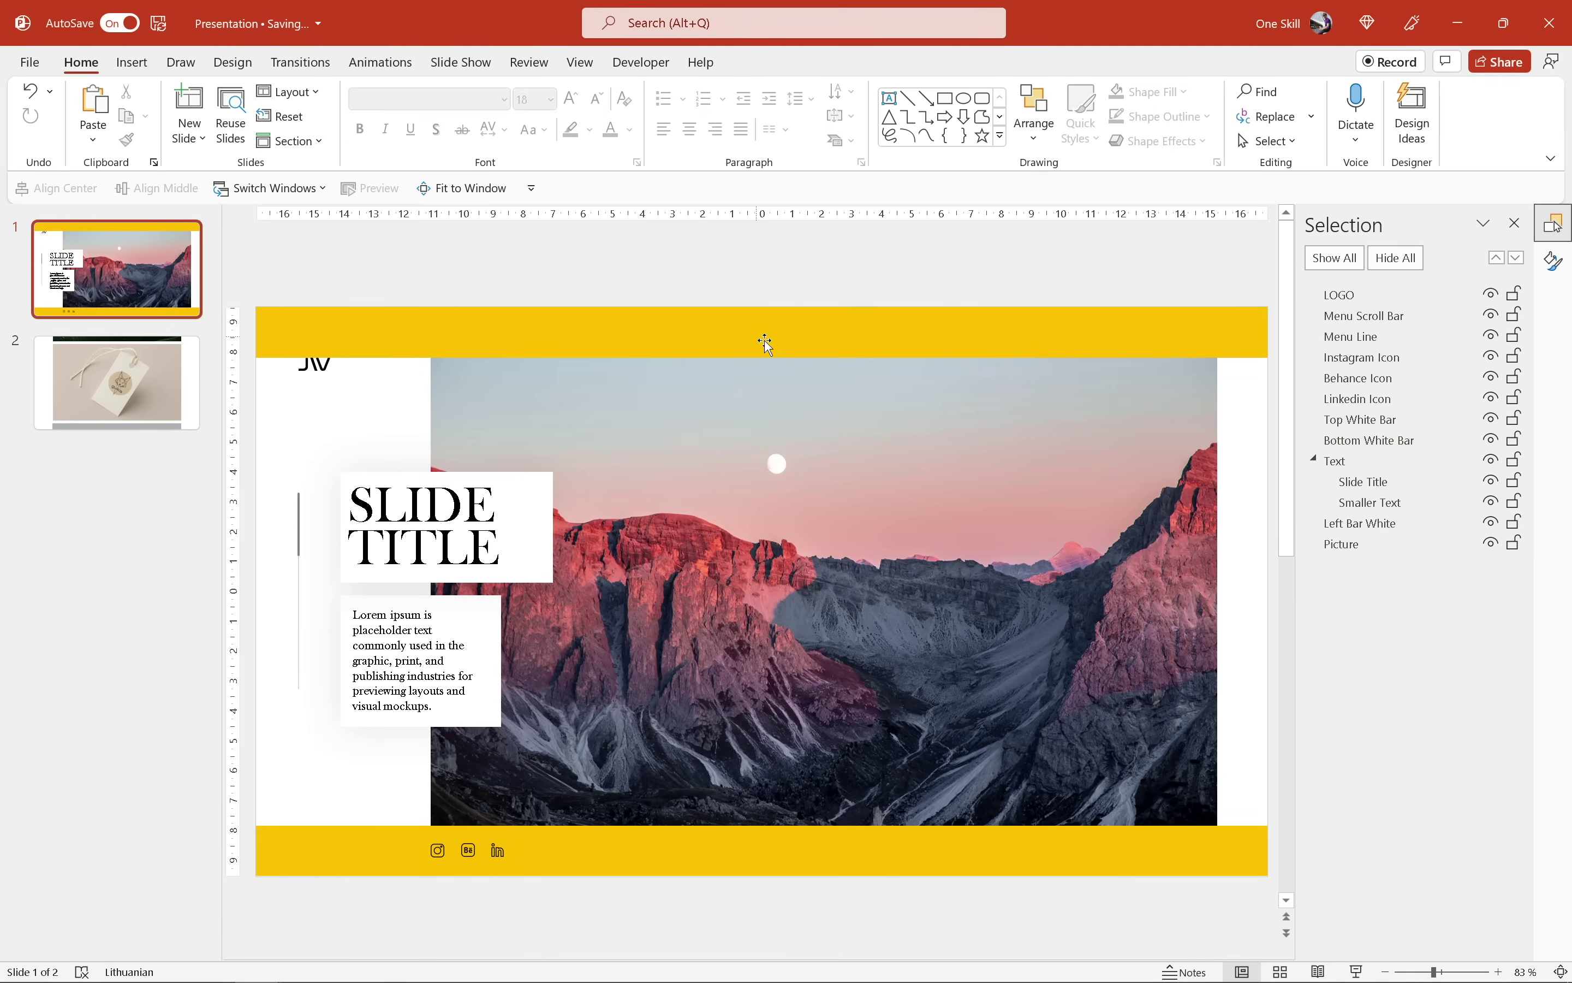
Step: Undo the gold fill so the top and bottom bars stay white
key(ctrl+z)
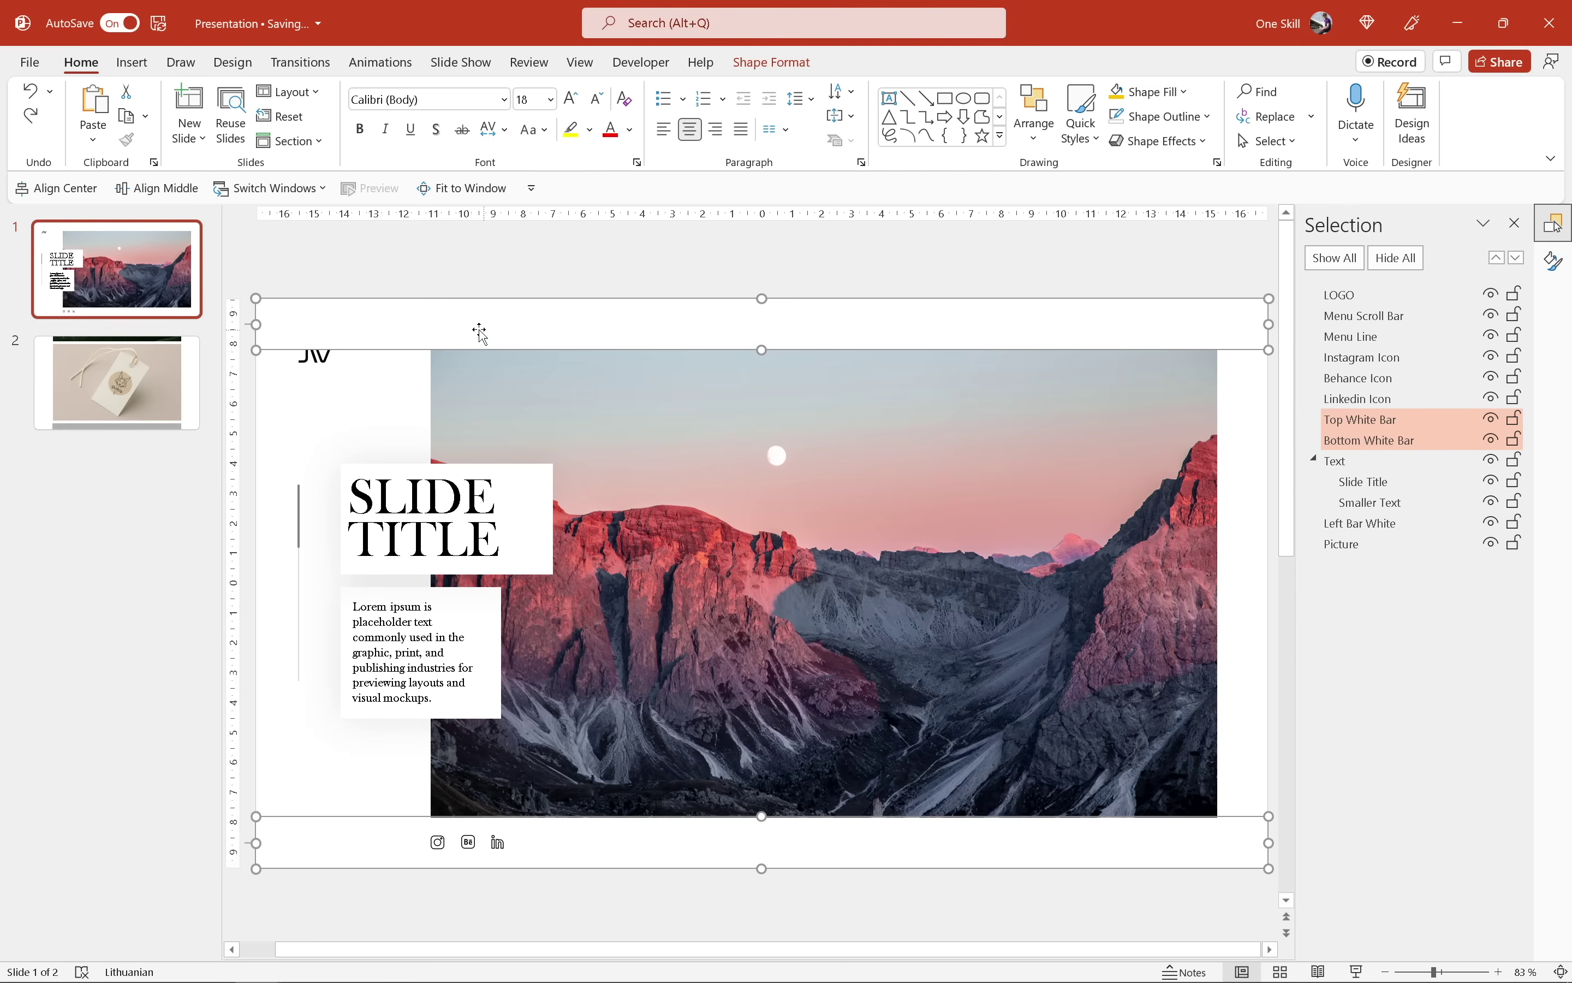
click(489, 298)
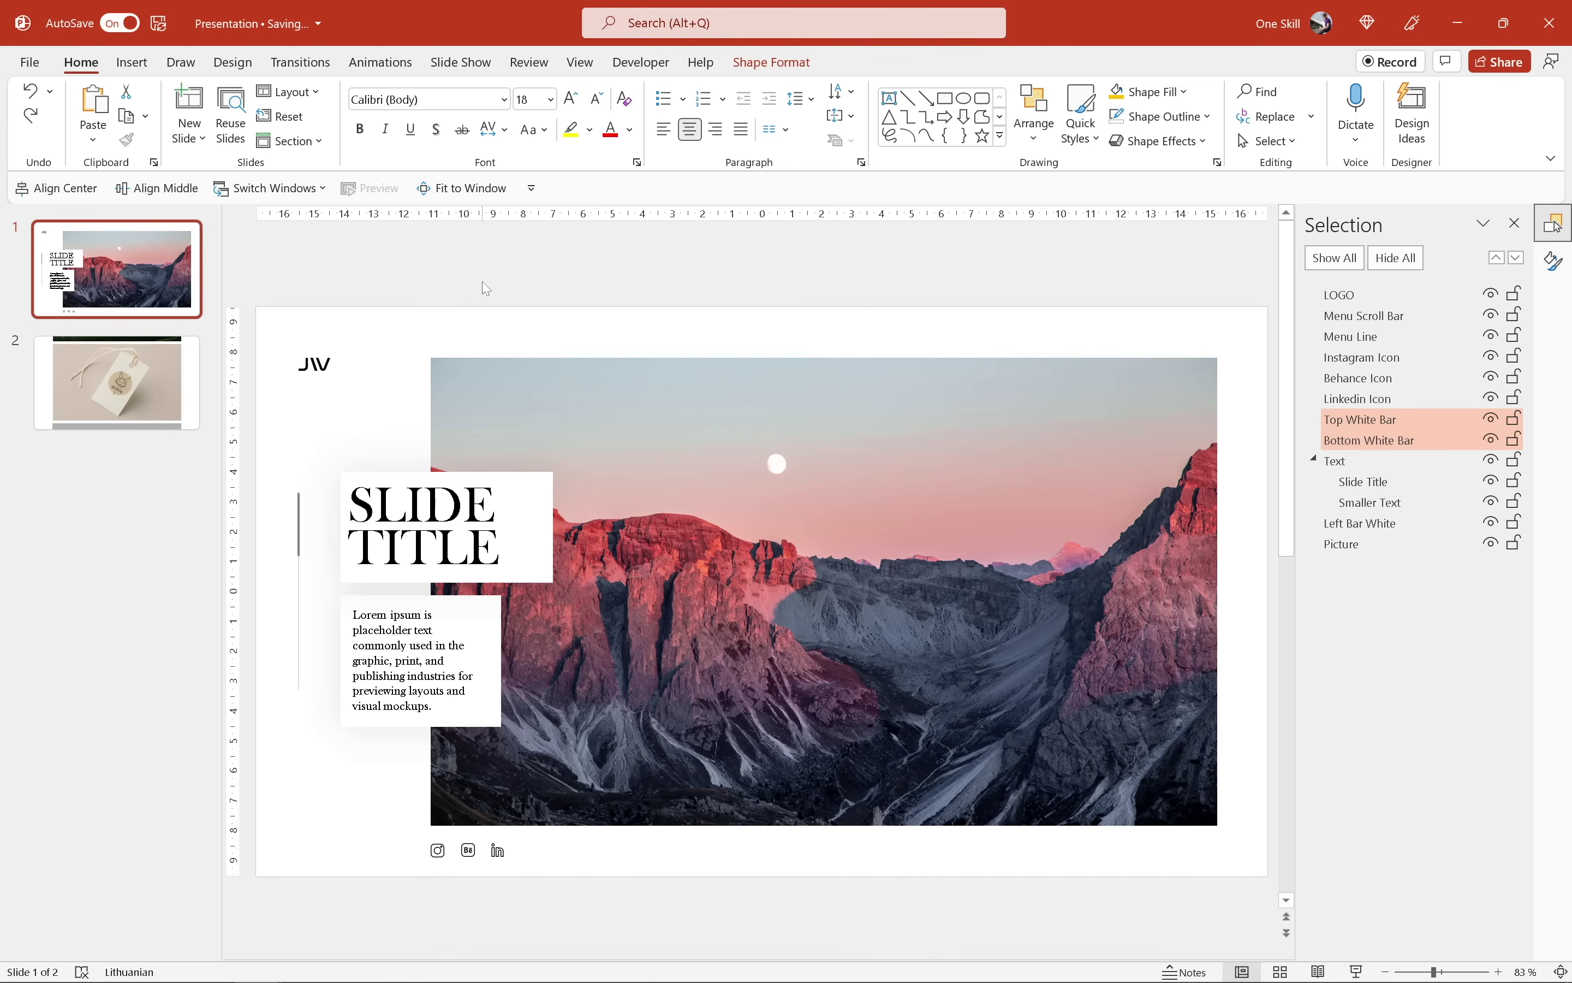
click(277, 189)
Step: In Animated Portfolio.pptx, play the show from slide 2 through Brand and Cover Design, then back
click(298, 219)
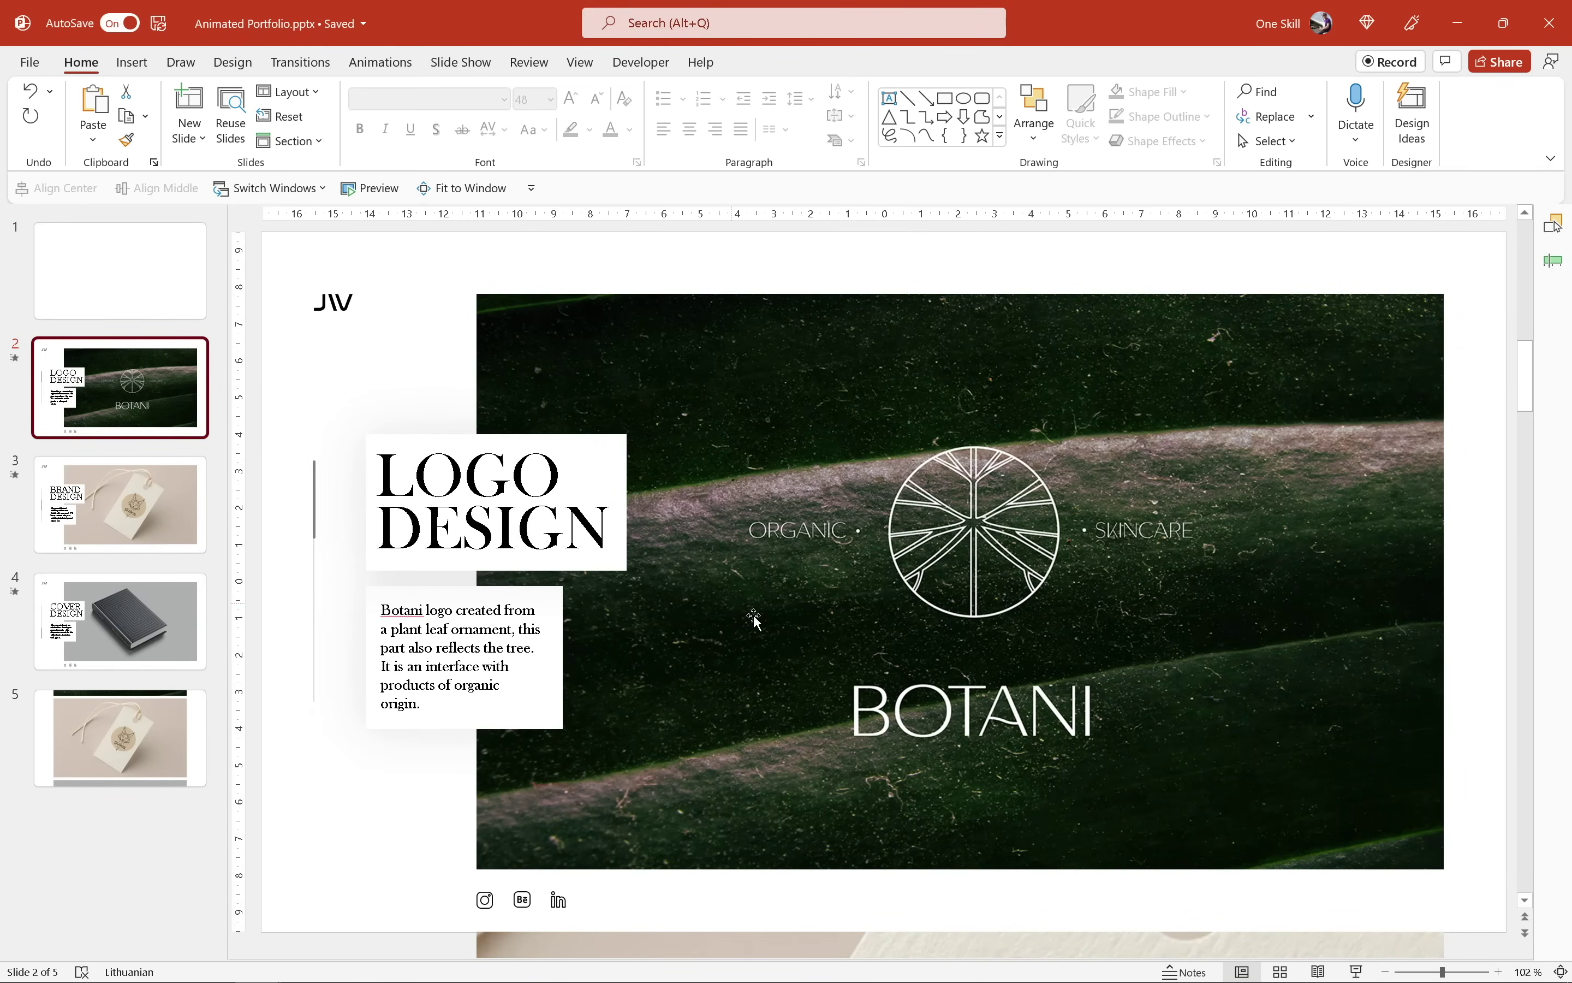
click(1358, 970)
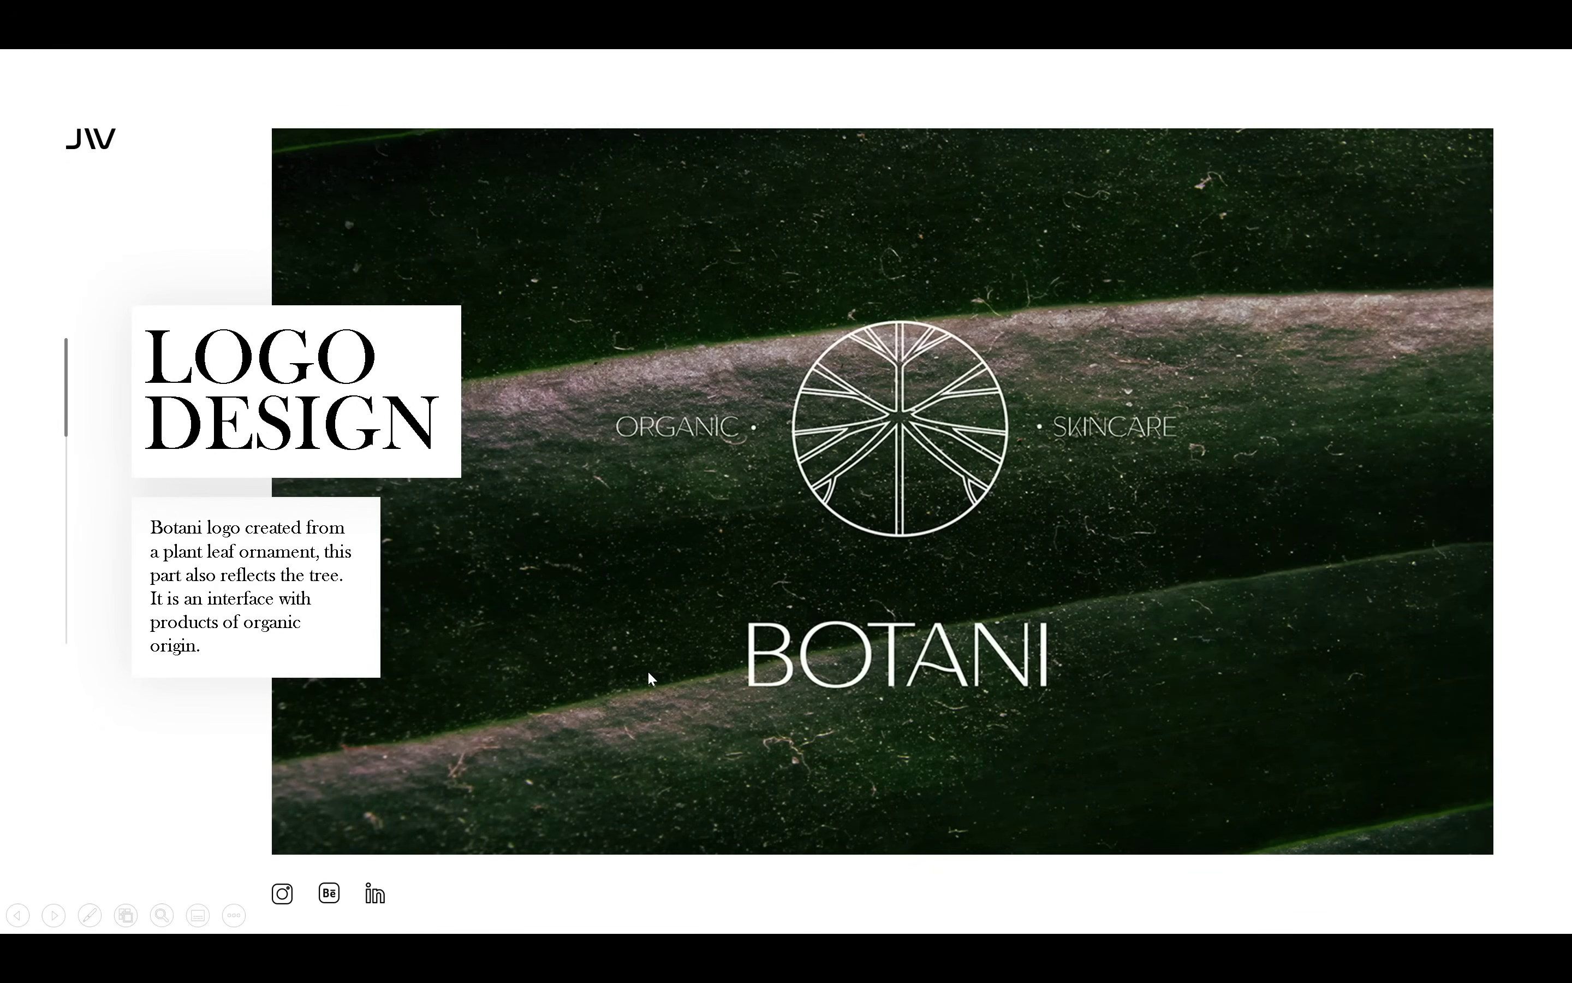
click(646, 669)
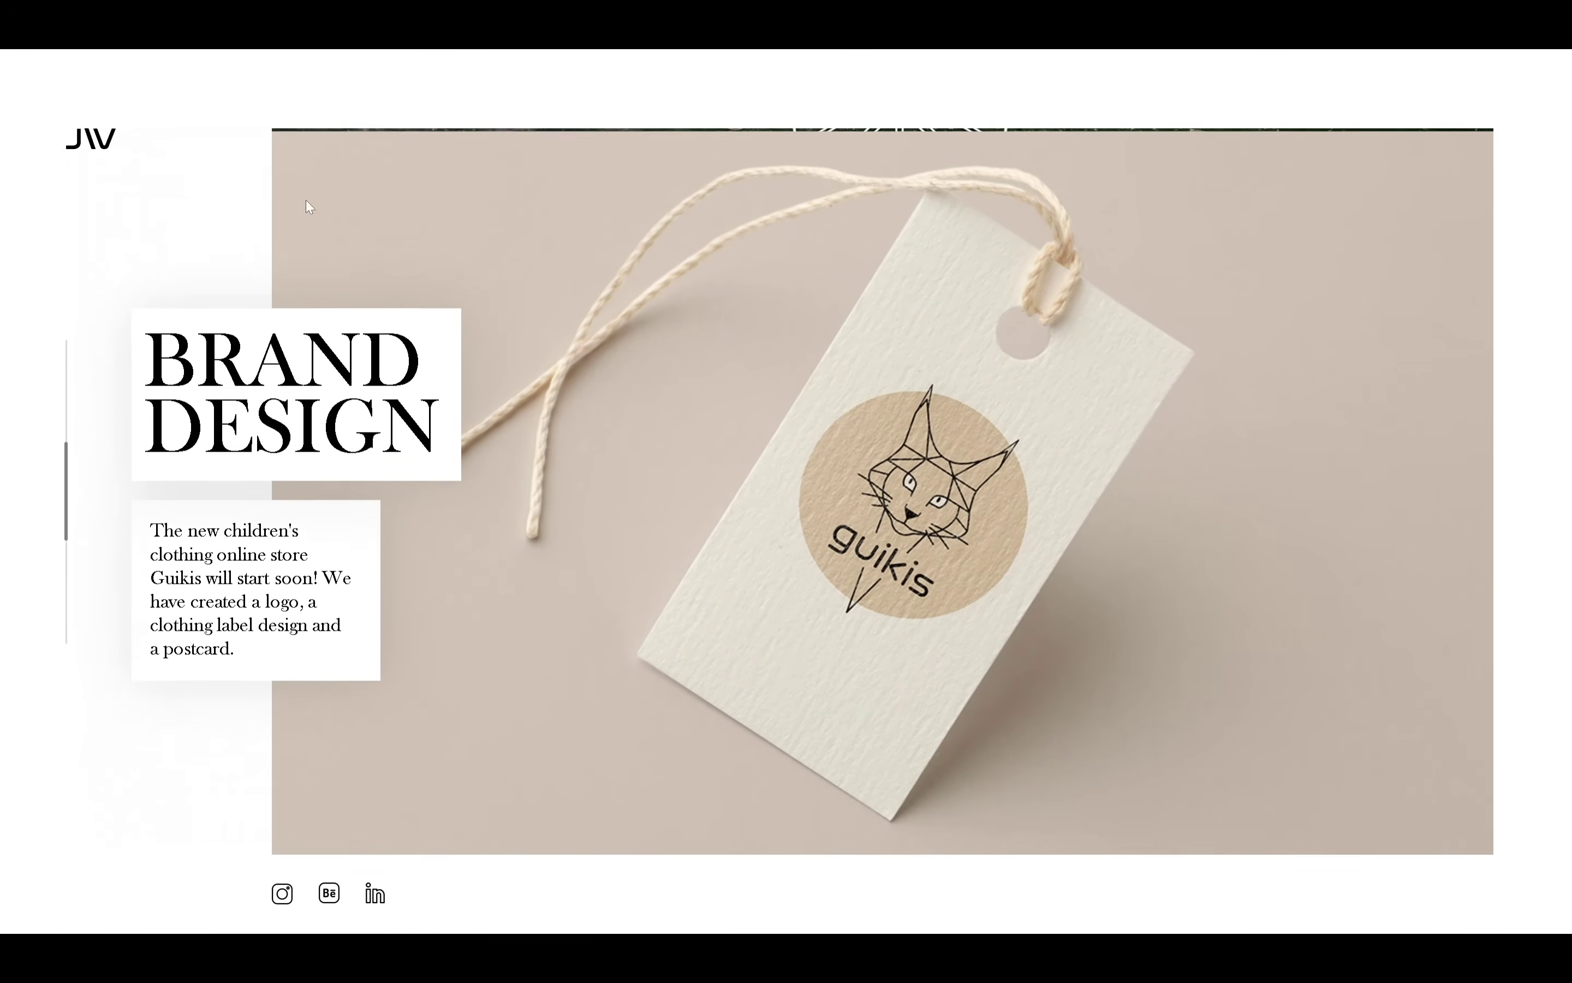
click(288, 134)
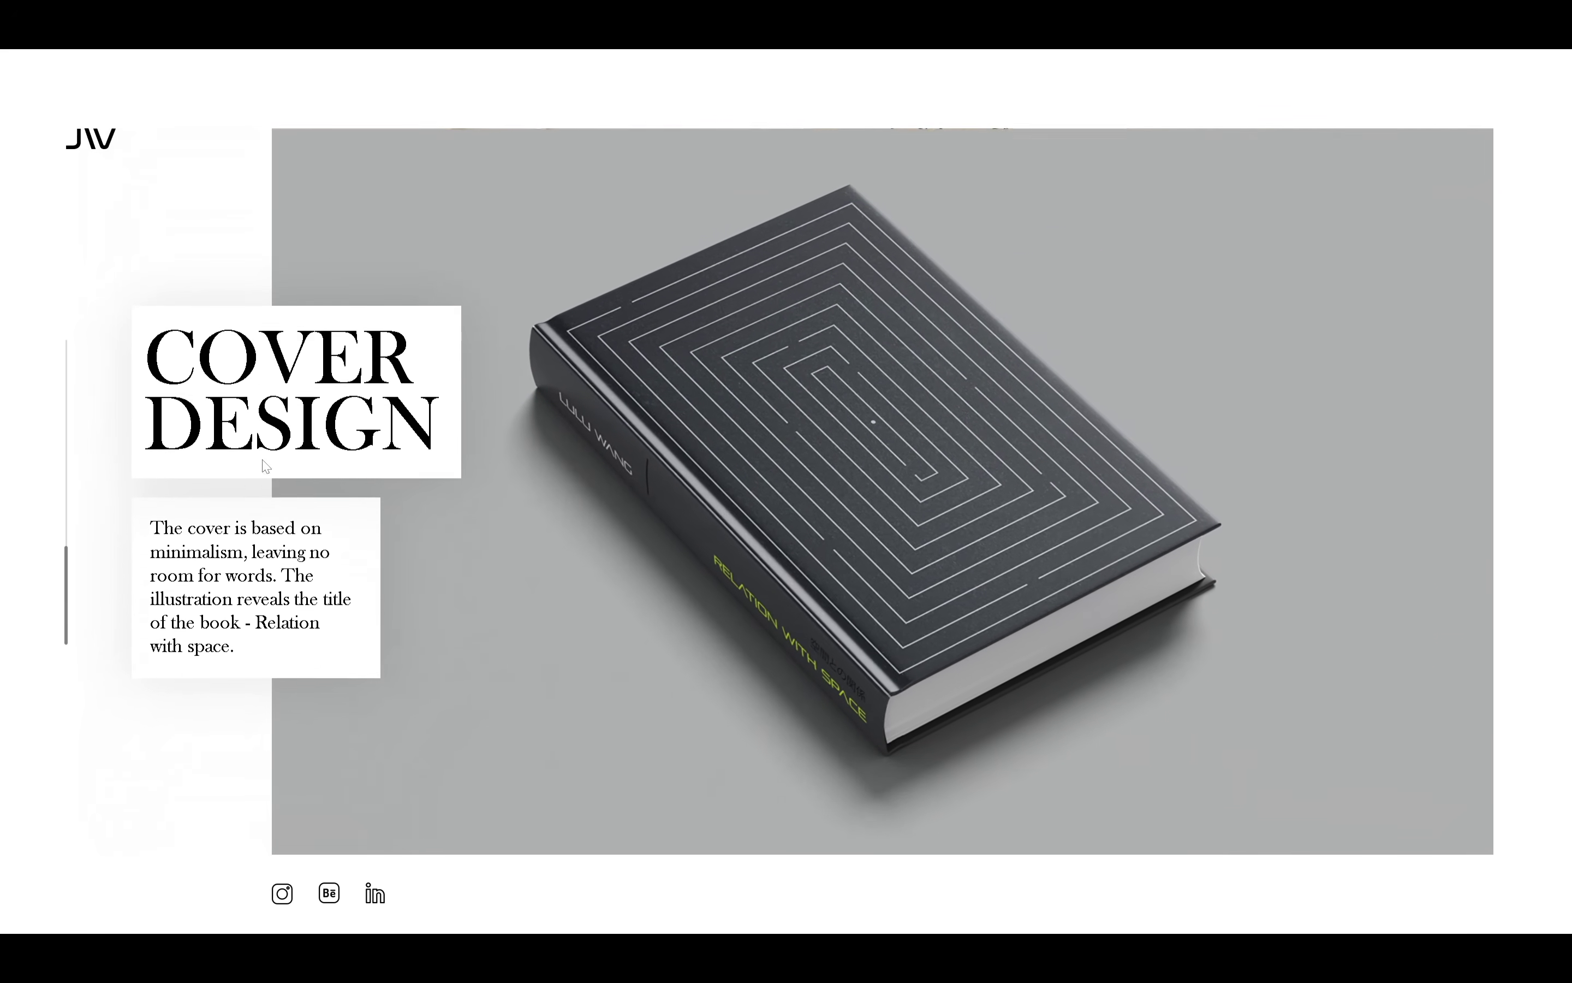
key(Left)
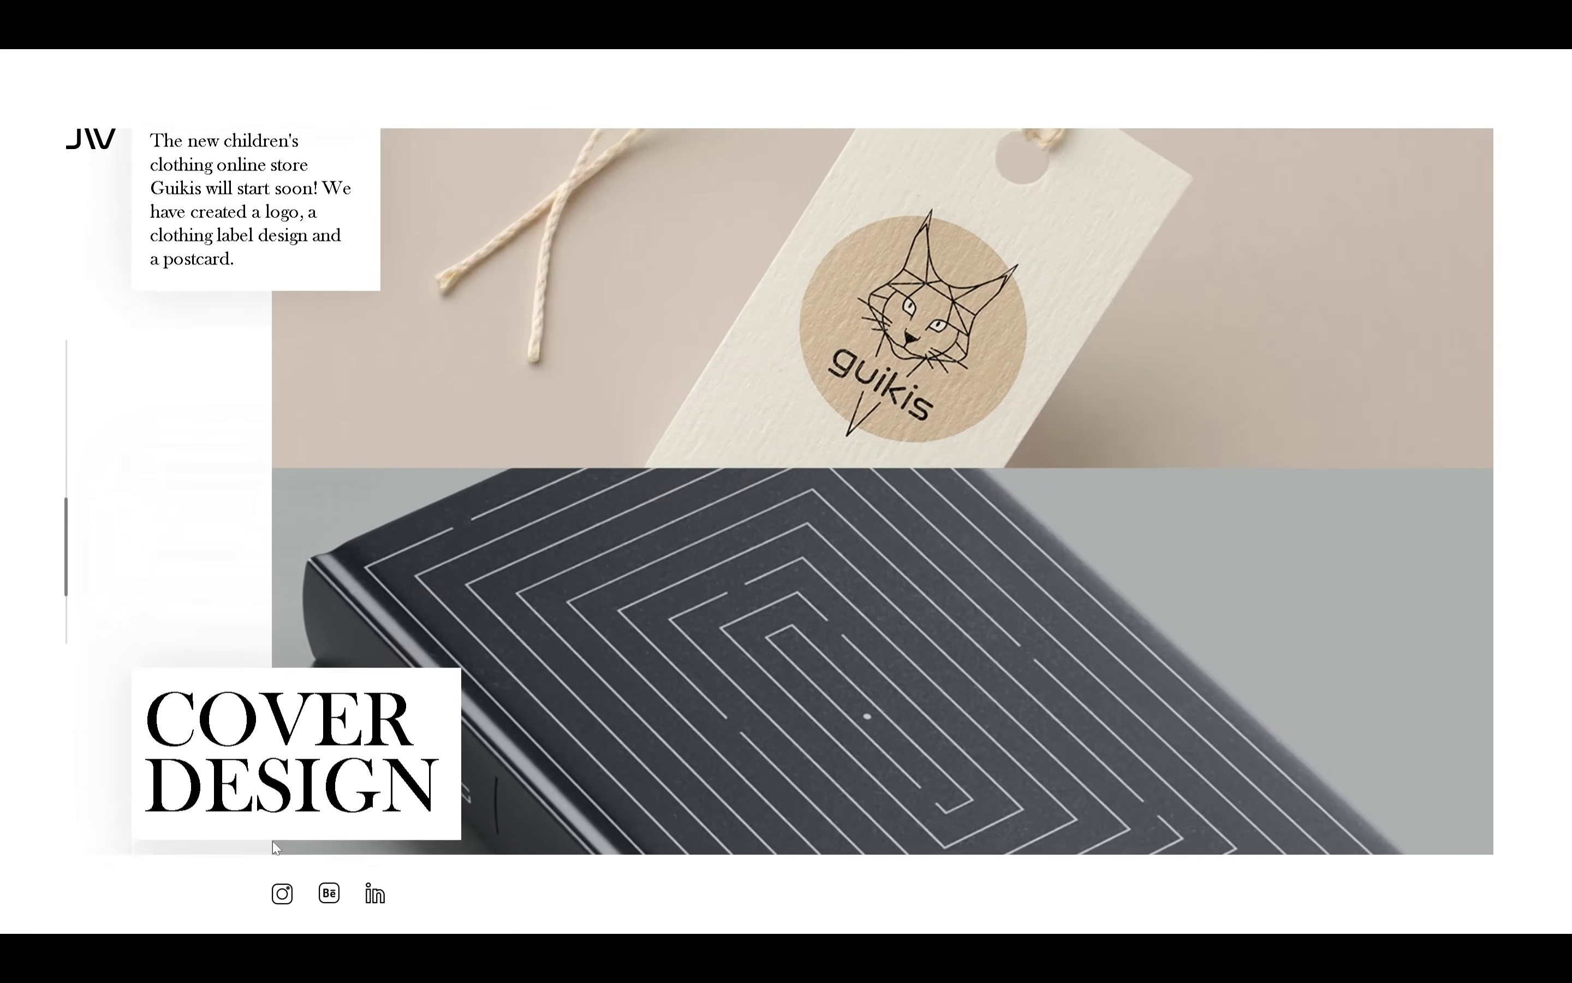
key(Left)
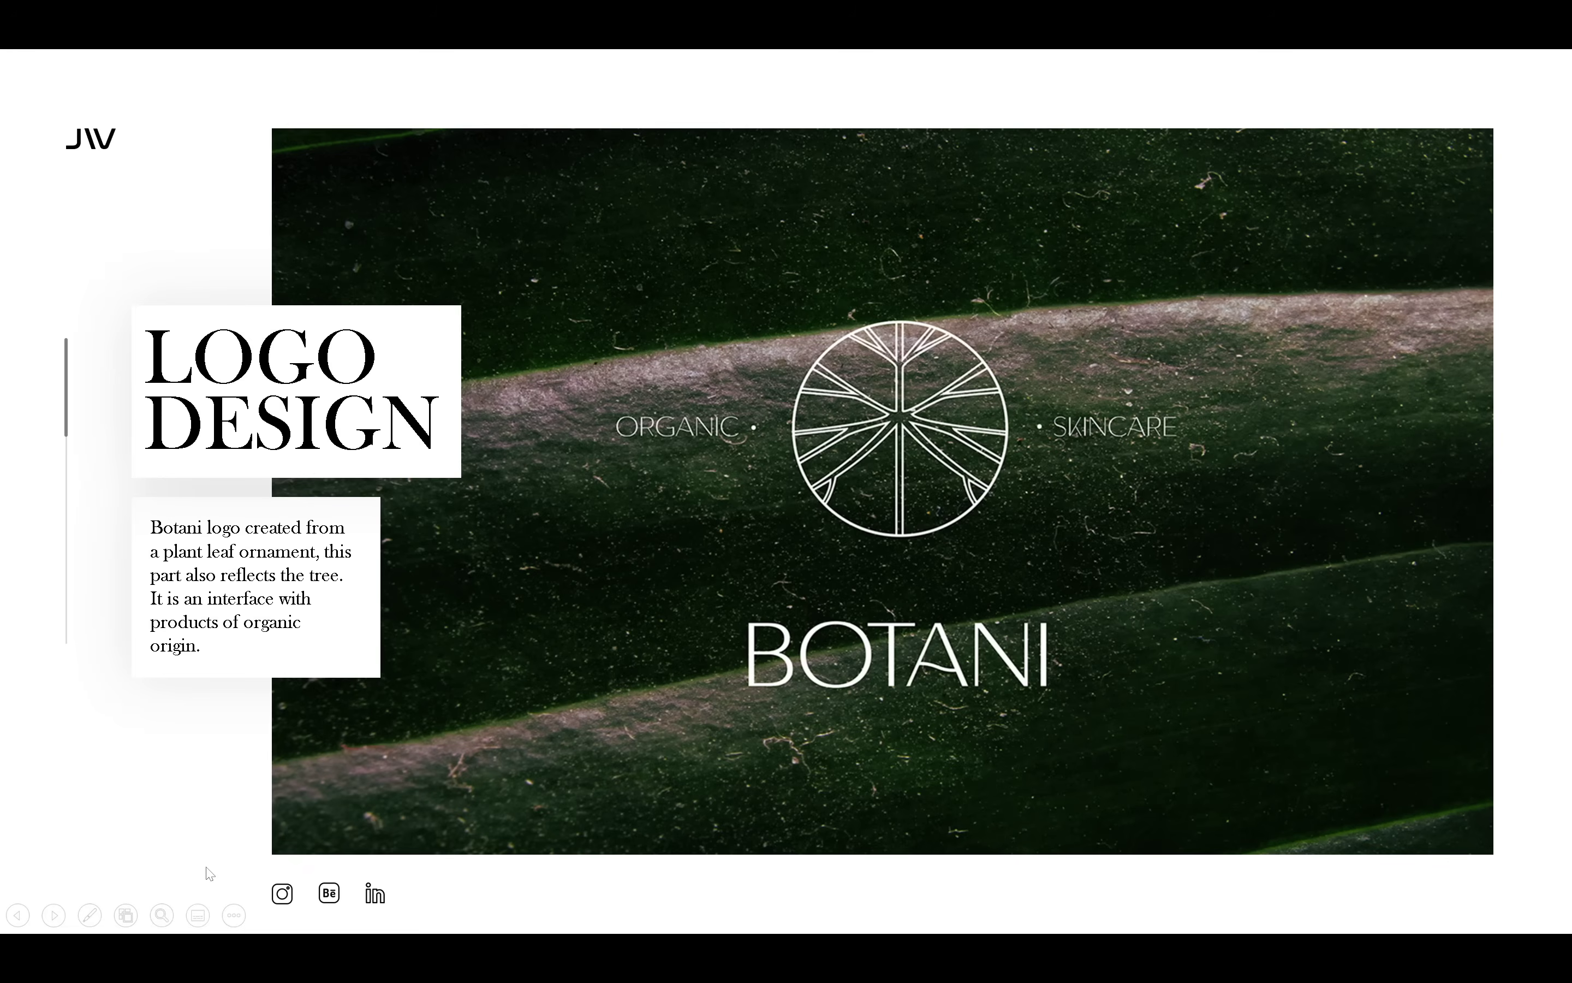
key(Escape)
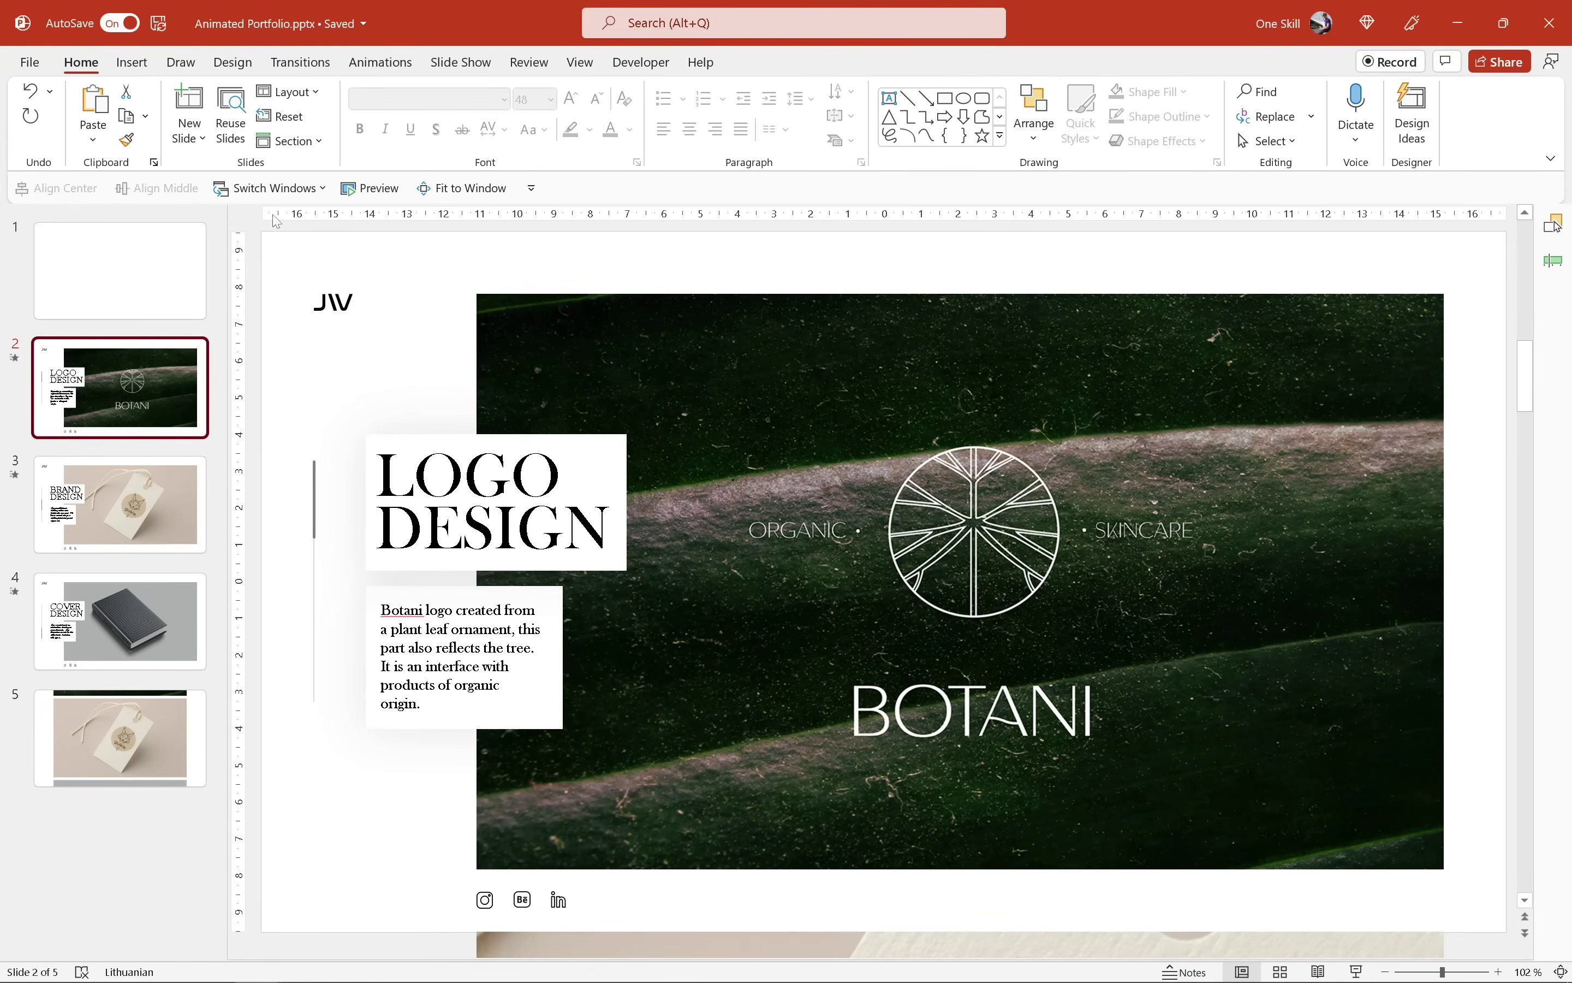
click(279, 188)
Step: Switch to the Presentation file and select the Left Bar White shape
click(295, 247)
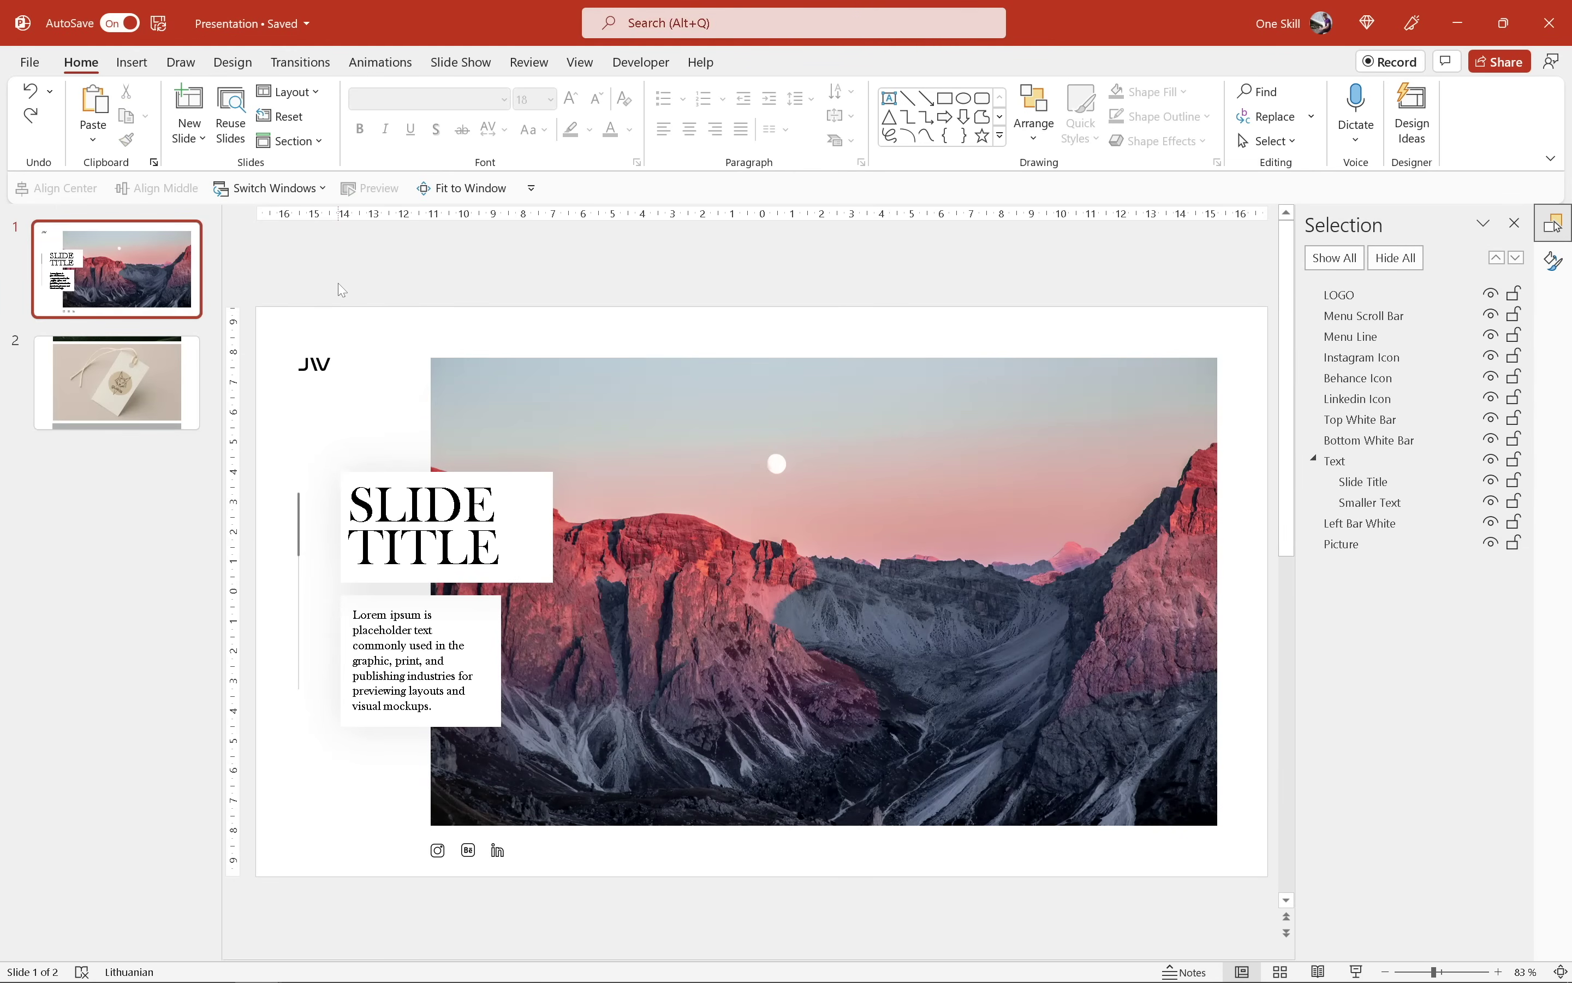
click(1351, 523)
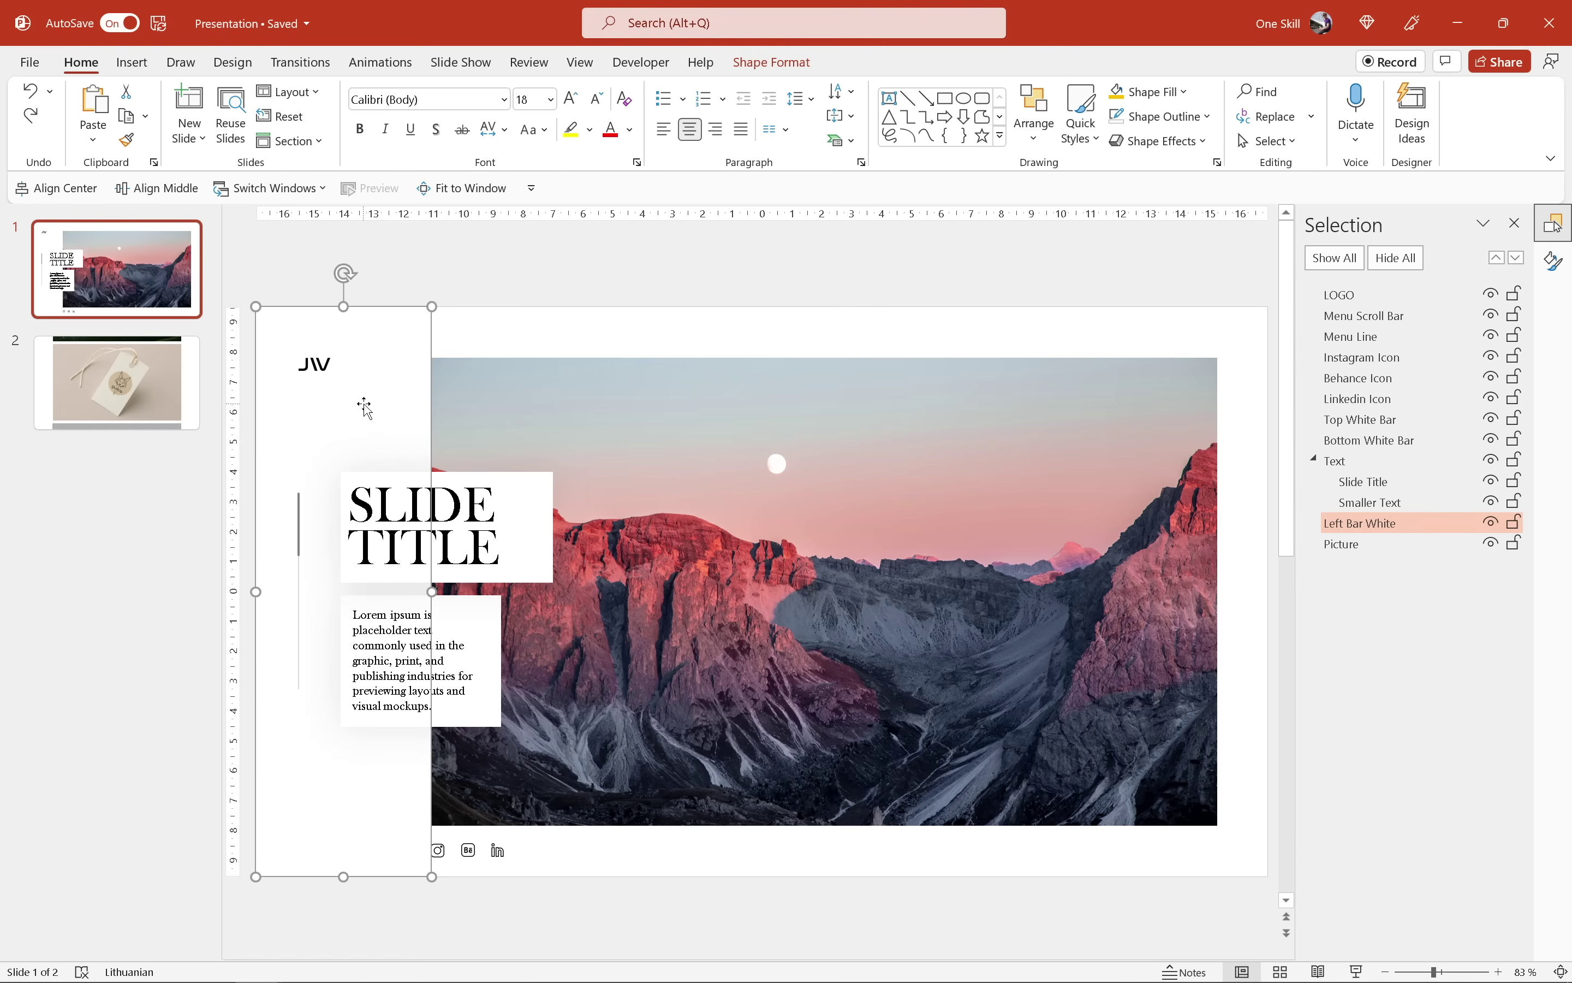
click(289, 189)
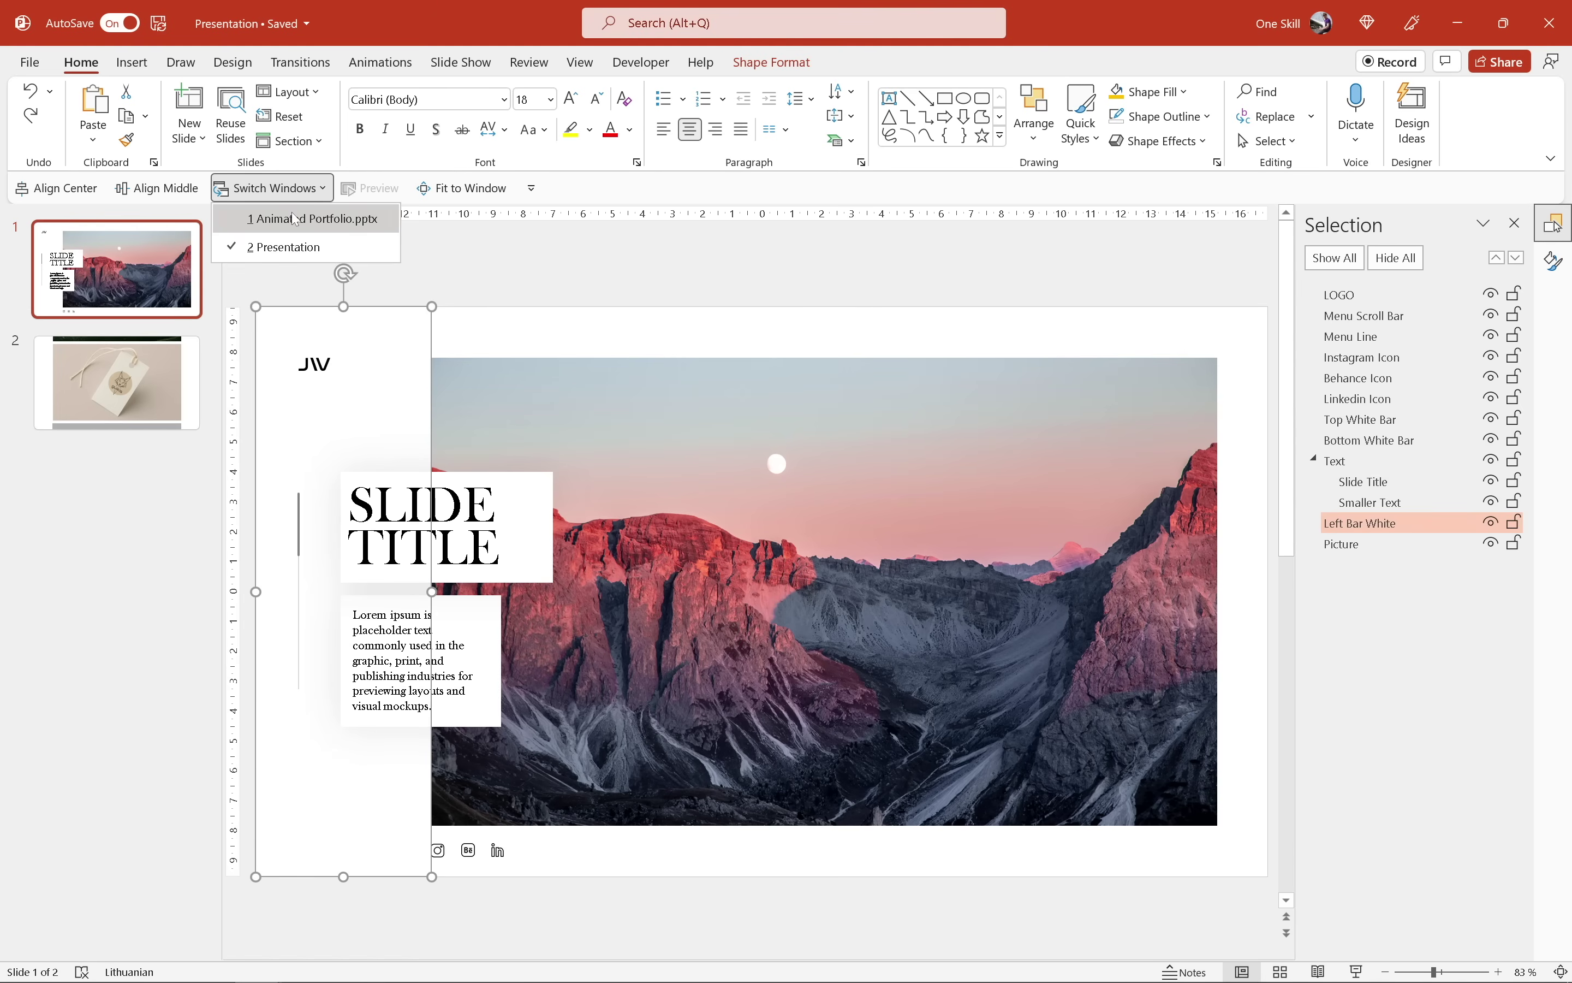
Step: Preview the Logo Design slide's transition twice in Animated Portfolio, then return to Presentation
click(297, 219)
click(157, 266)
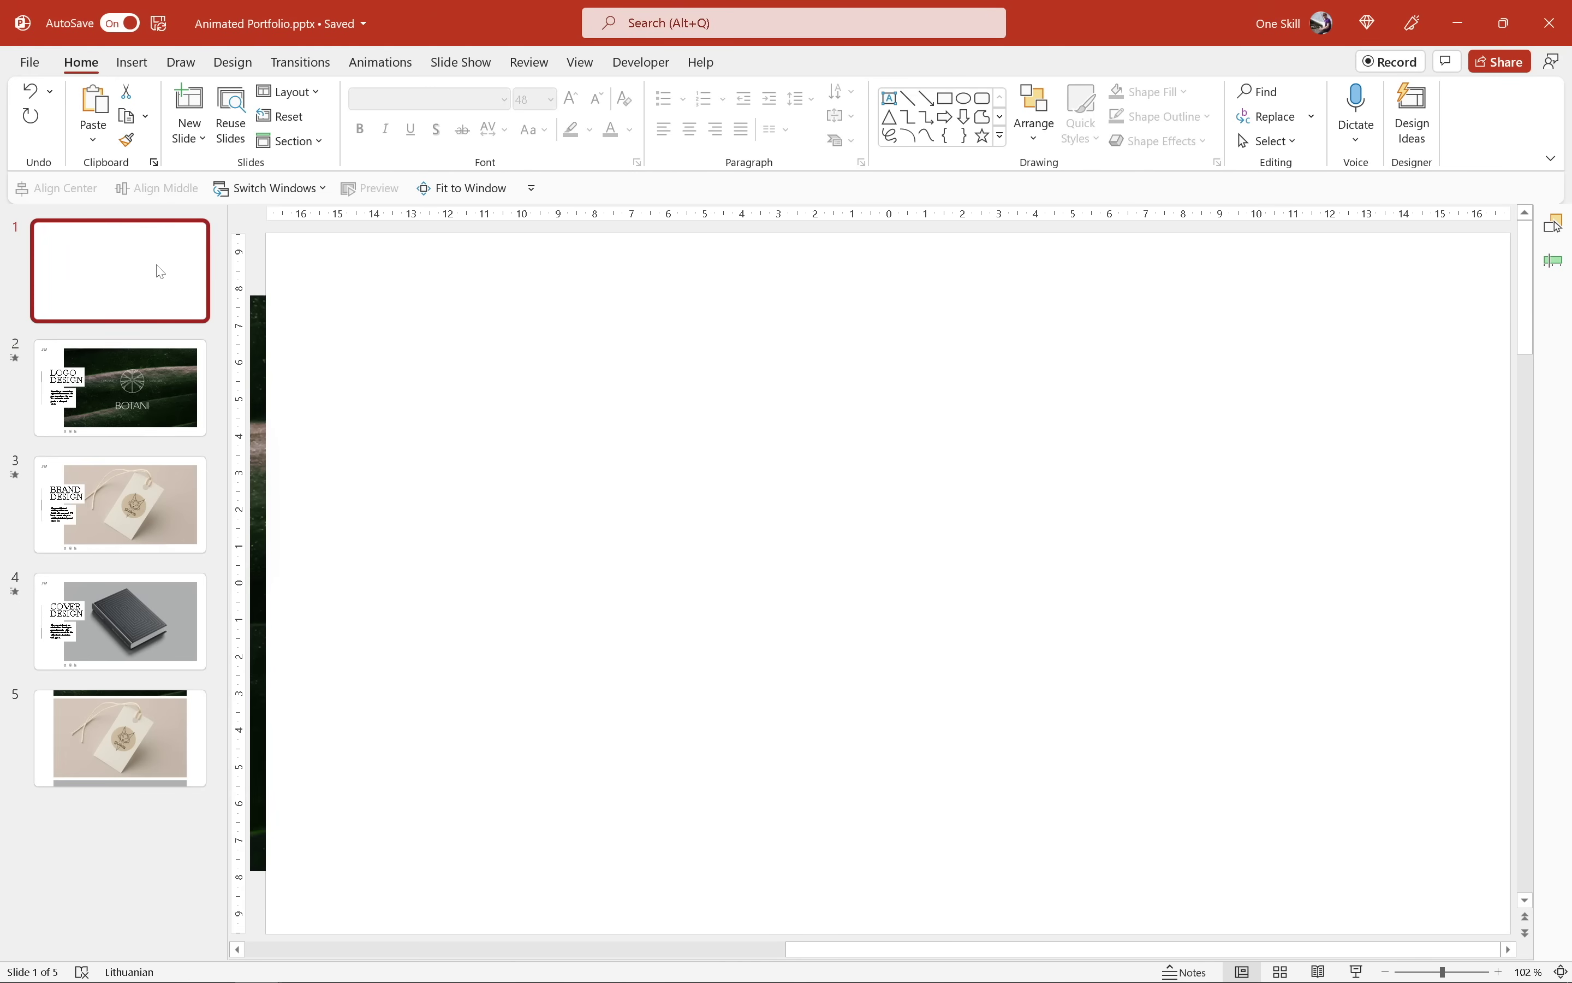
click(156, 357)
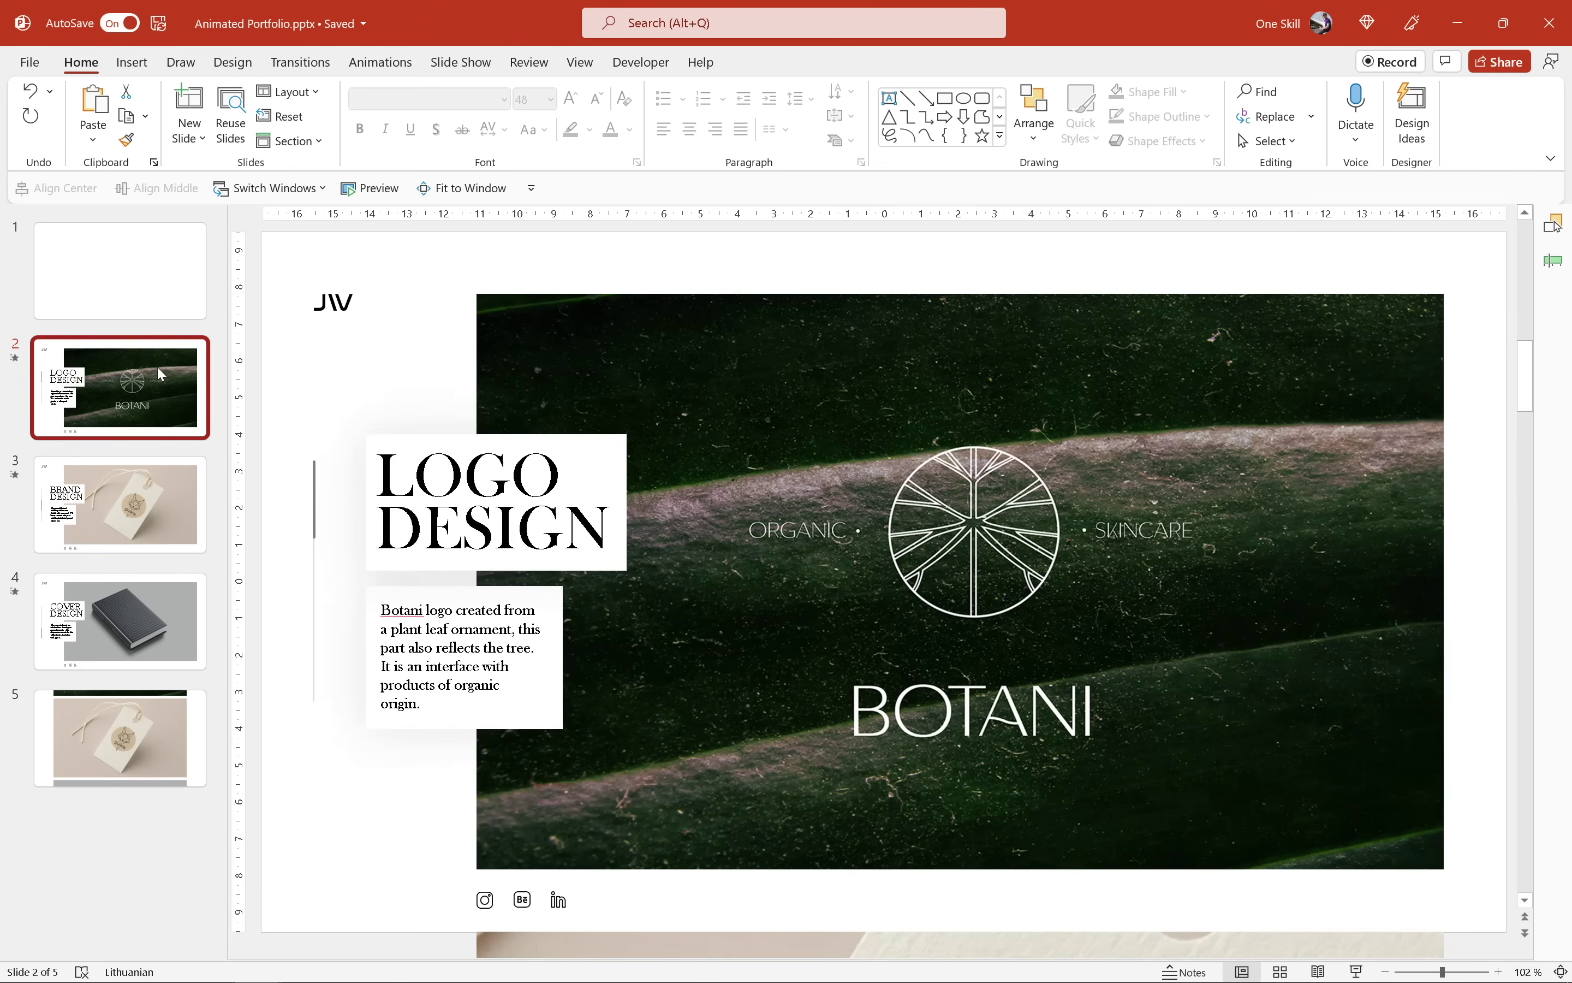
click(372, 188)
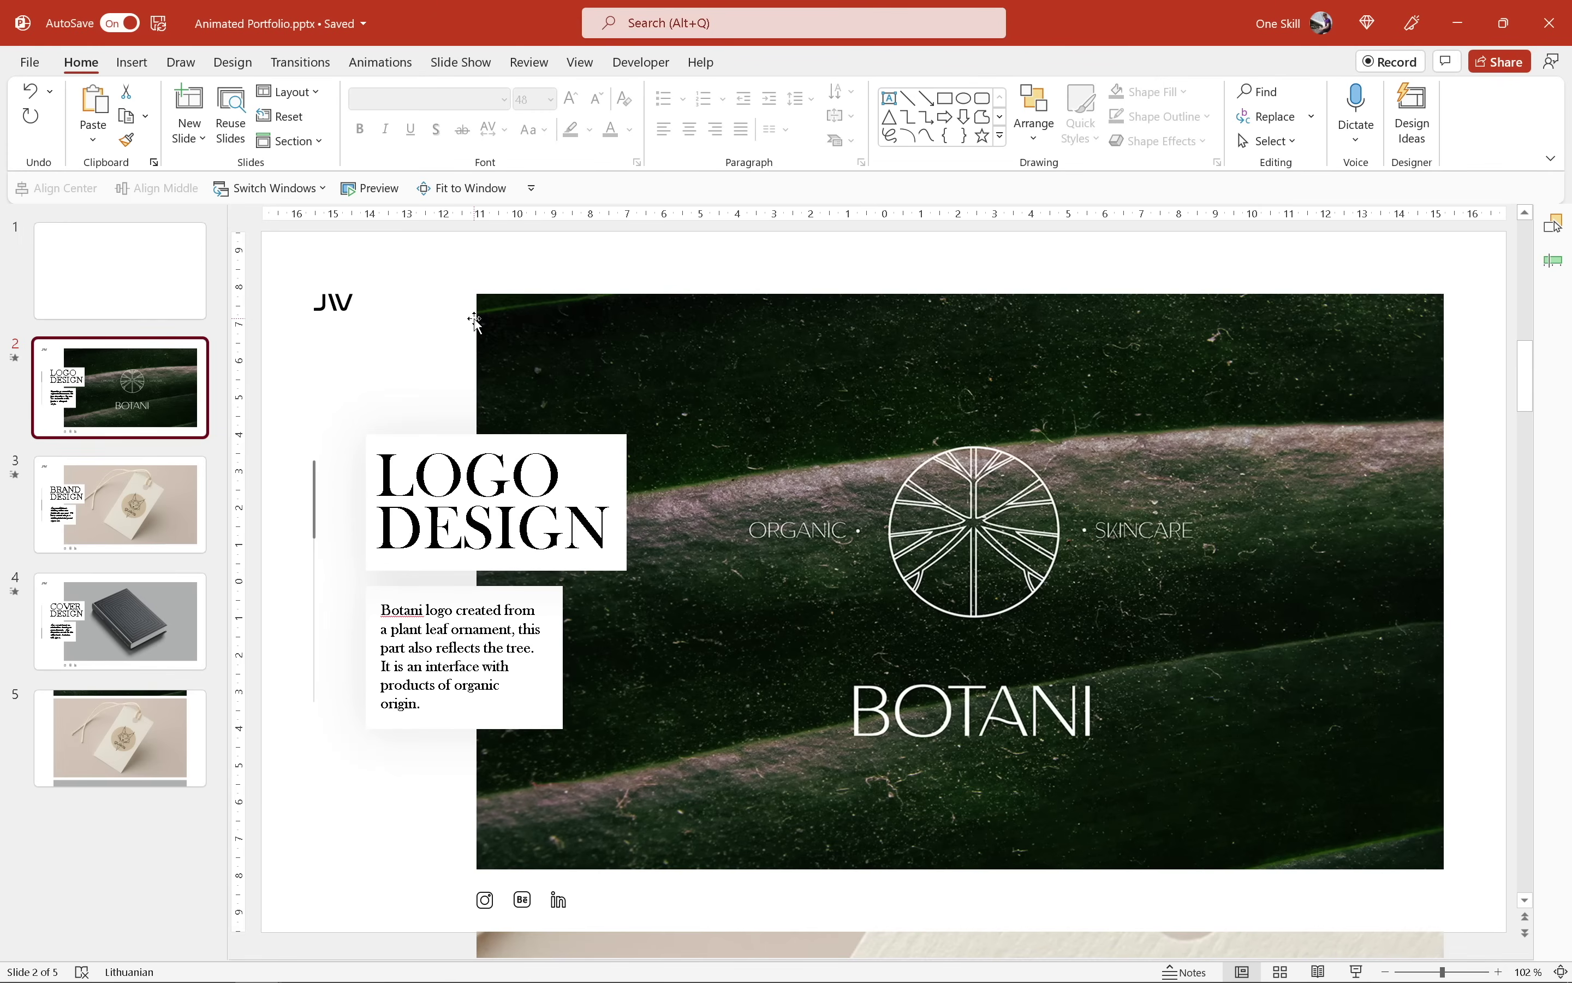
click(372, 189)
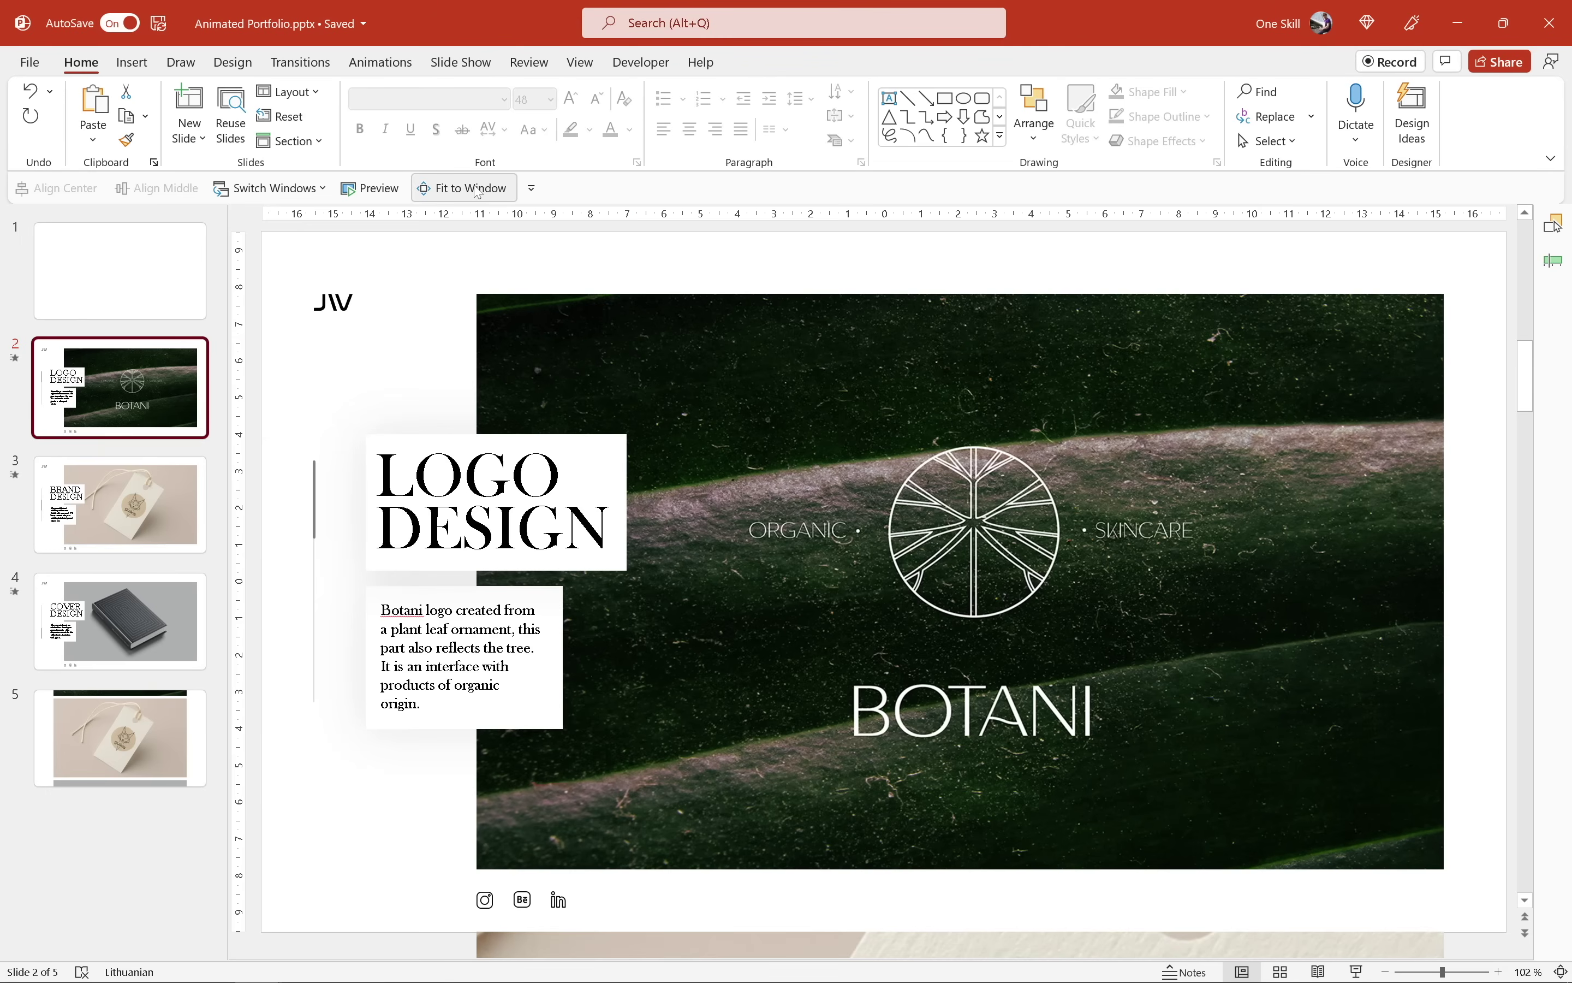
click(305, 192)
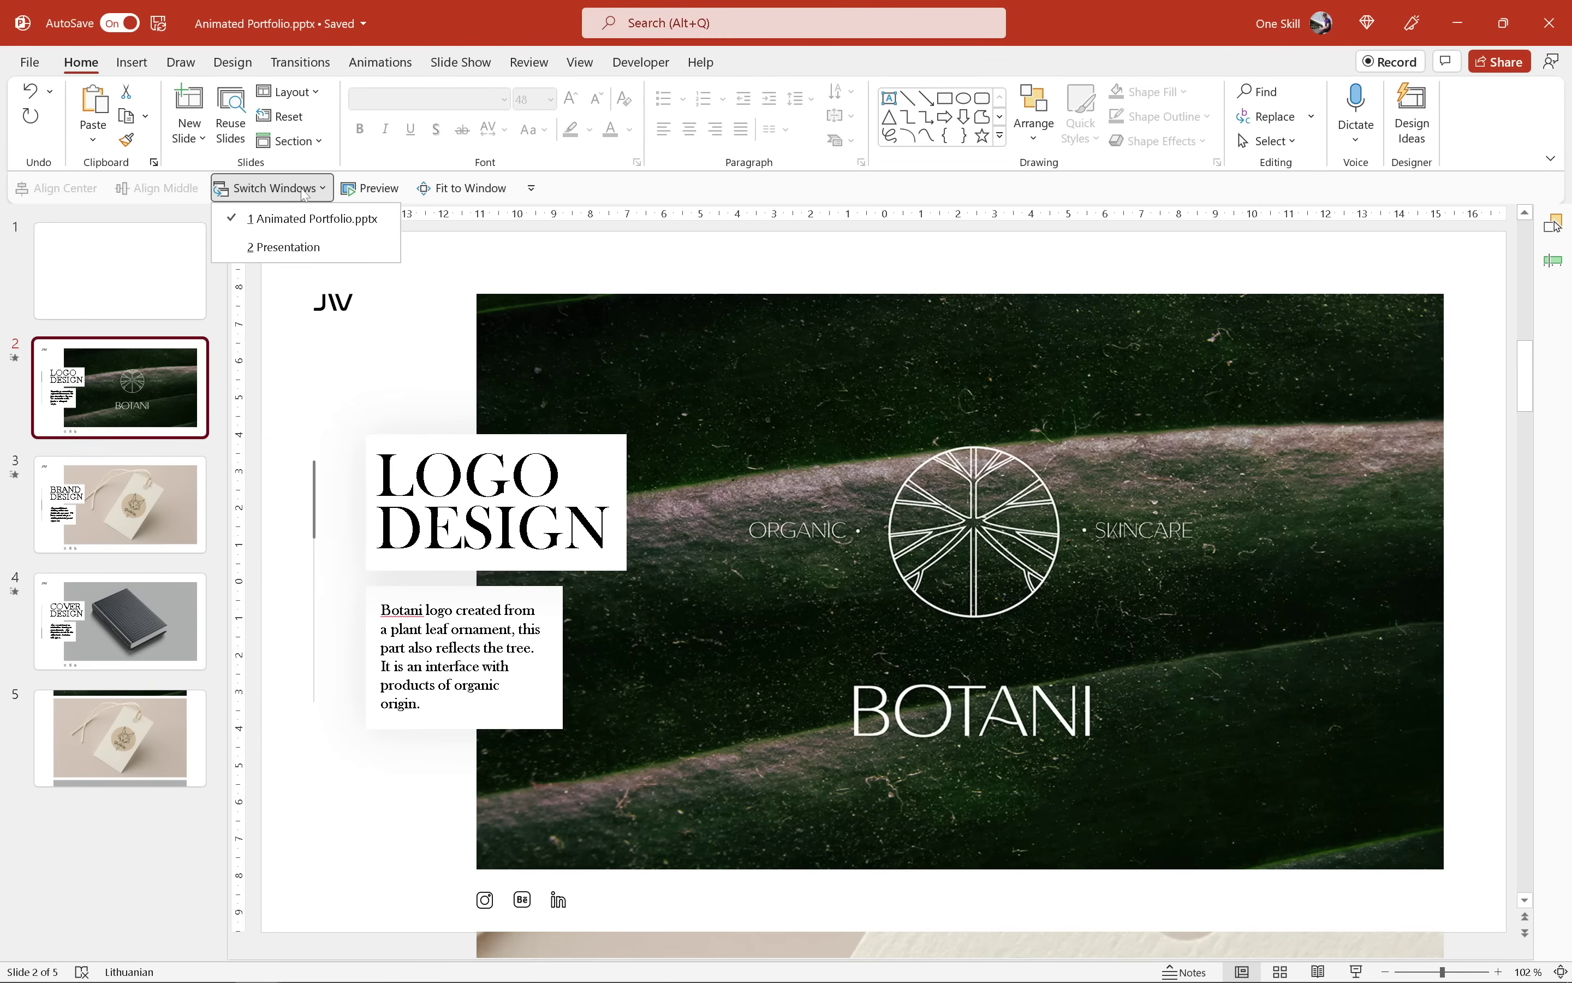
click(312, 250)
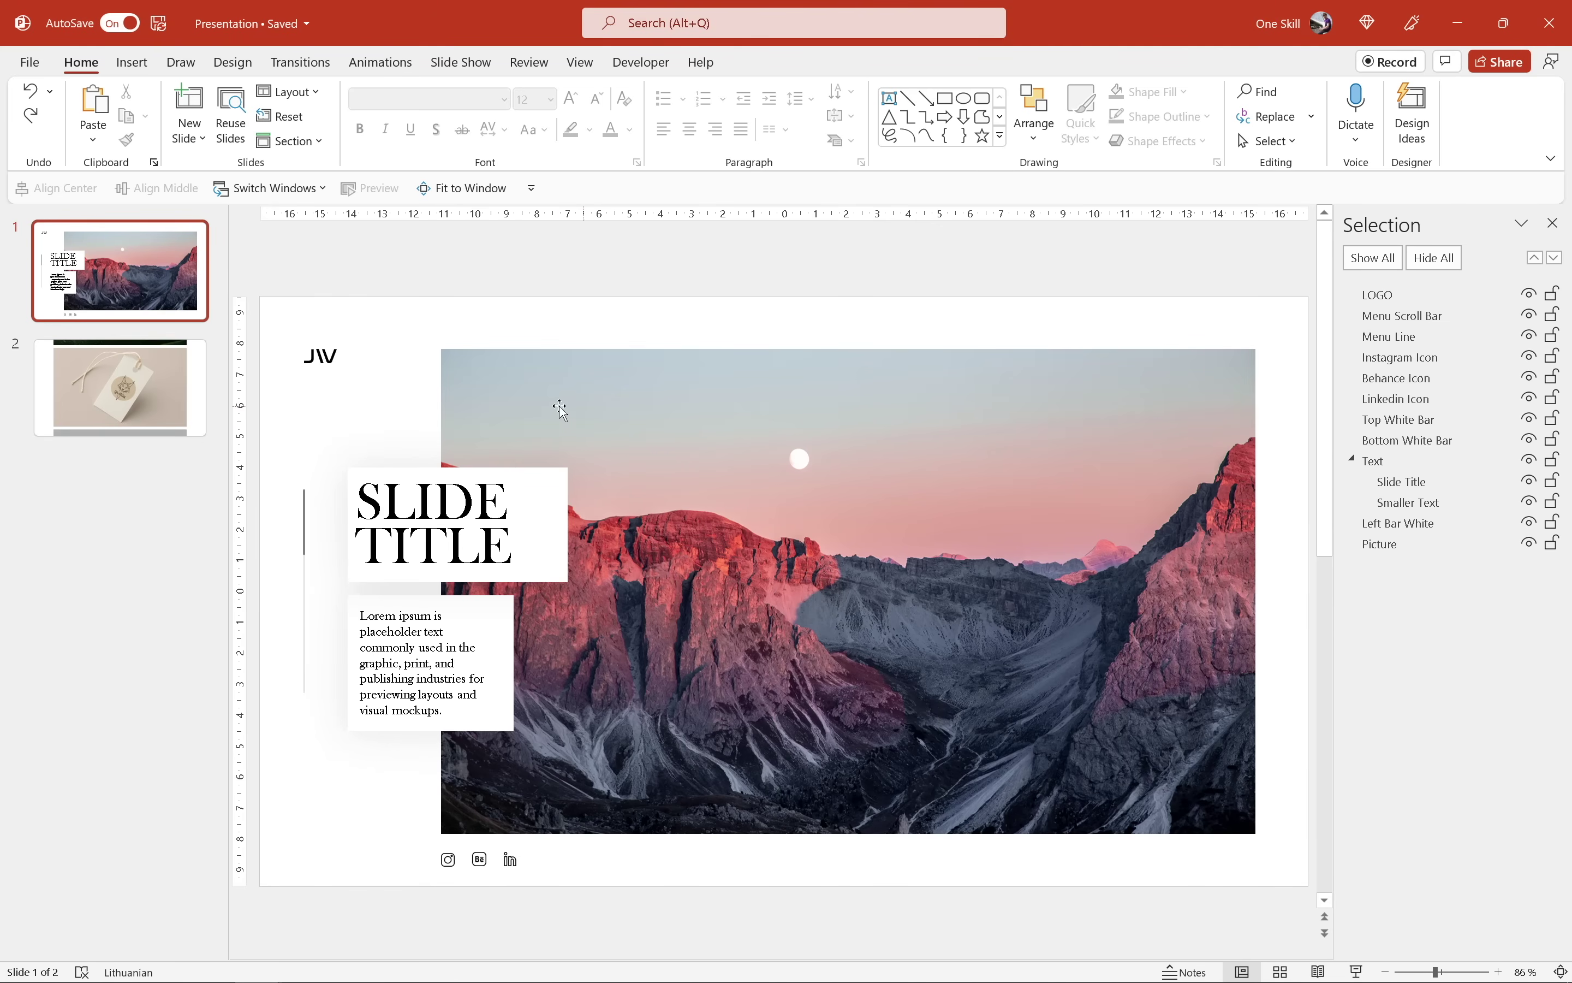
Step: Copy the BOTANI picture from the three-mockup slide
click(120, 389)
ctrl+scroll(496, 444, down, 5)
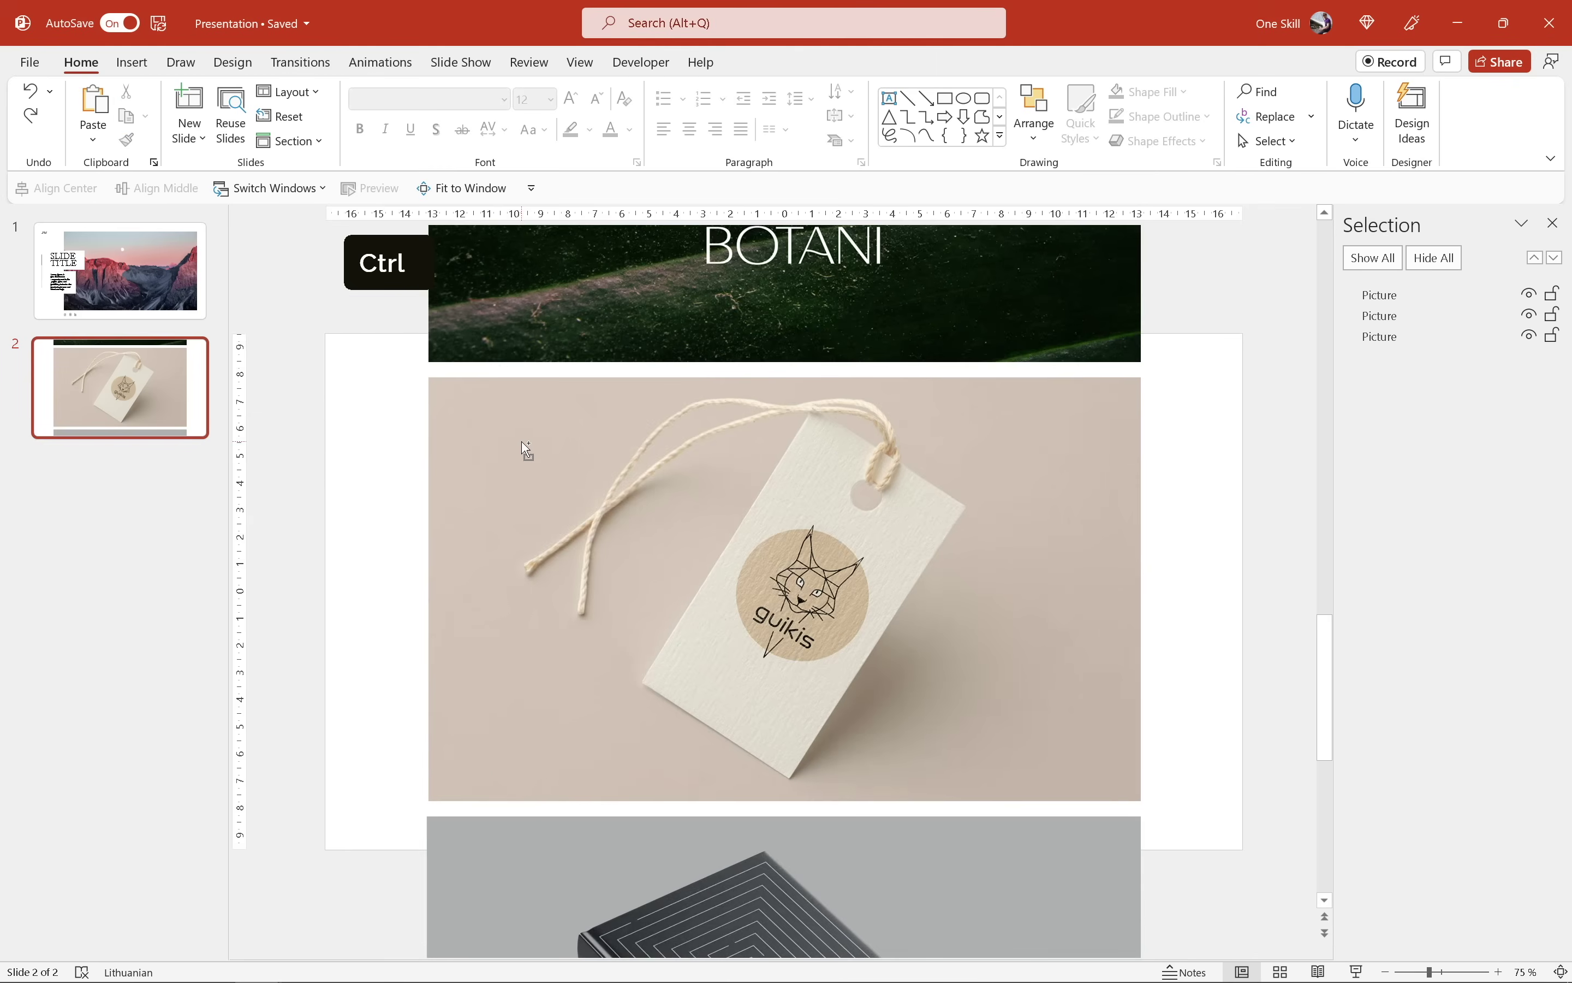
click(727, 393)
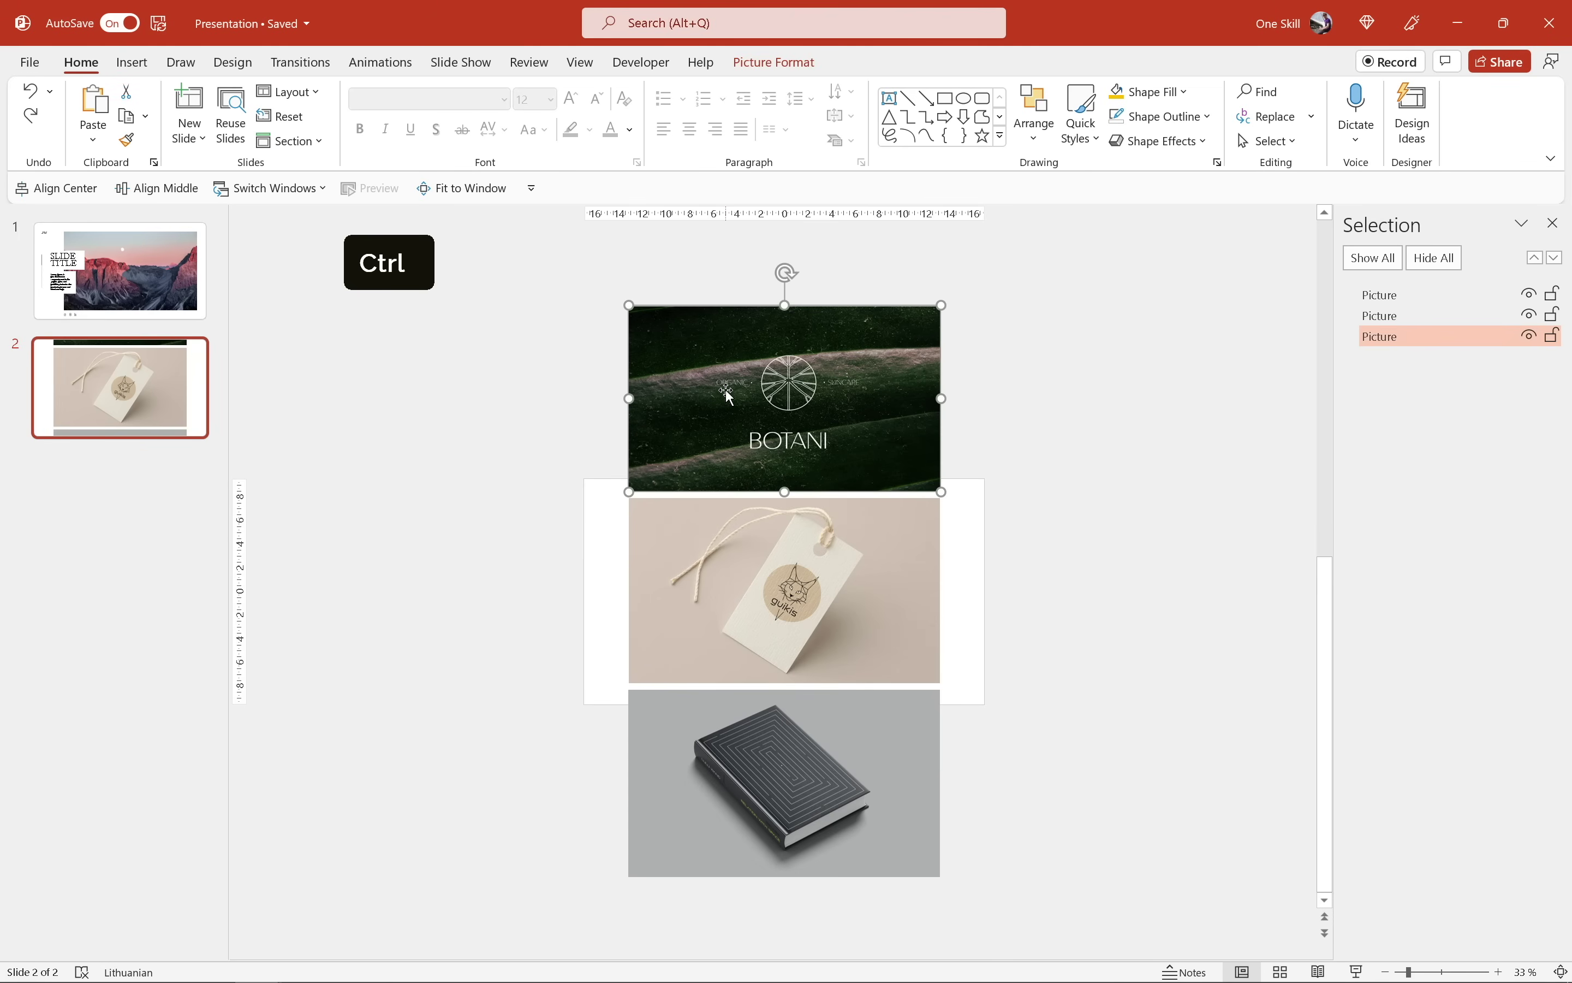
key(ctrl+c)
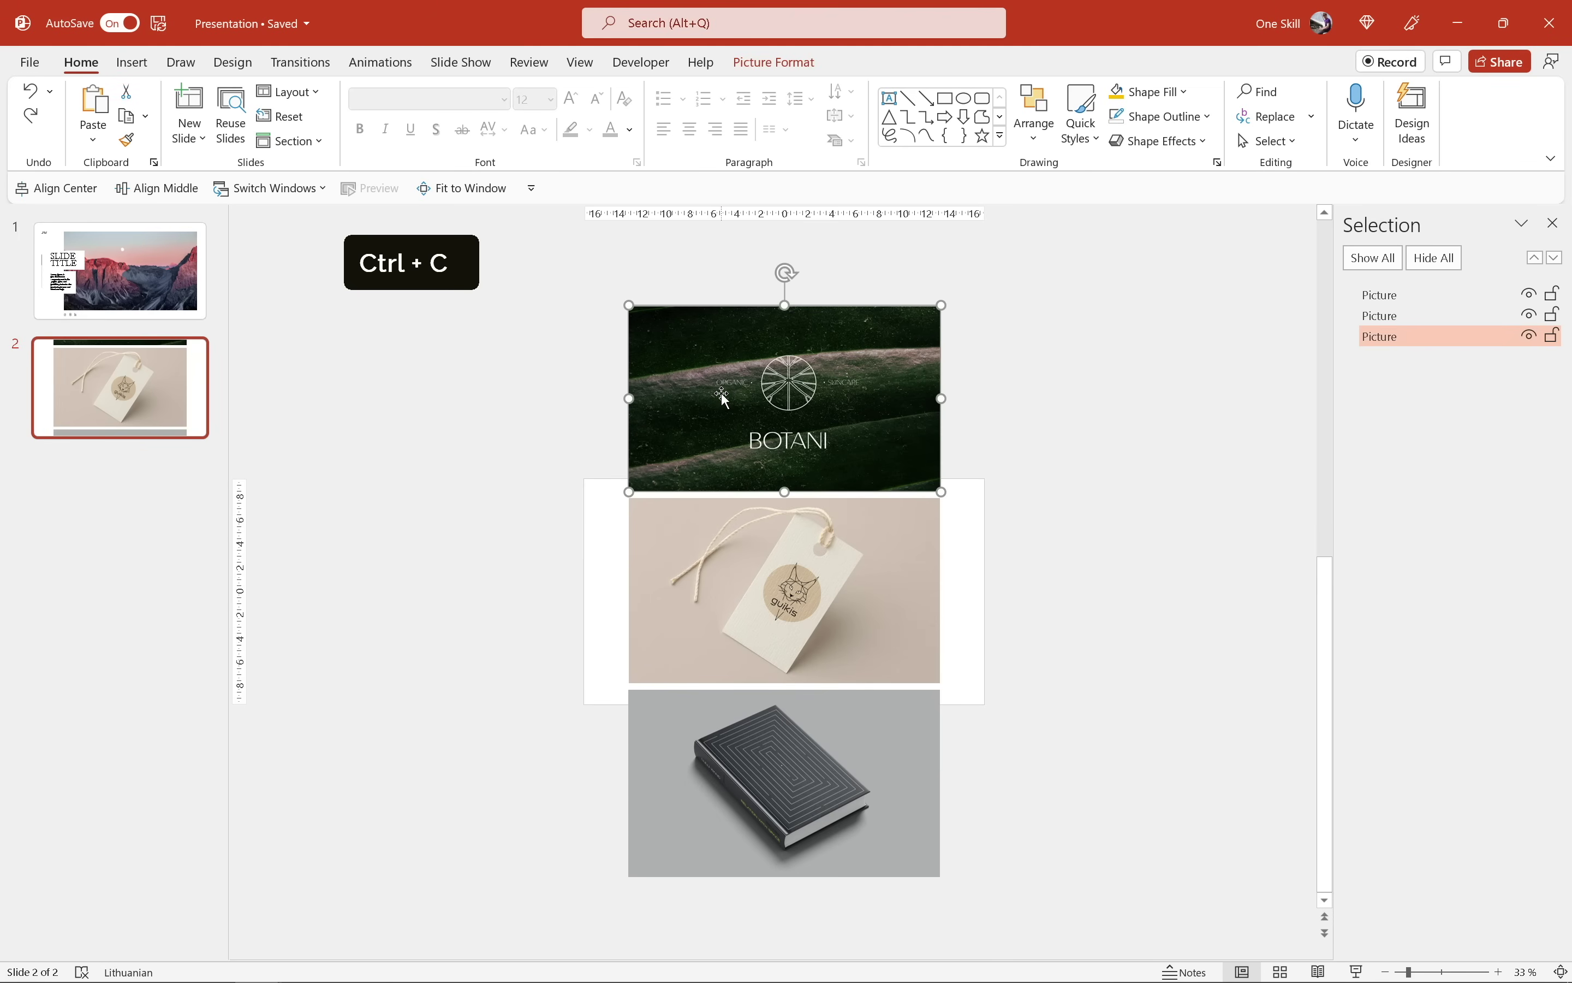
Step: Replace slide 1's mountain photo with the copied BOTANI image via Change Picture from Clipboard
click(167, 284)
click(458, 190)
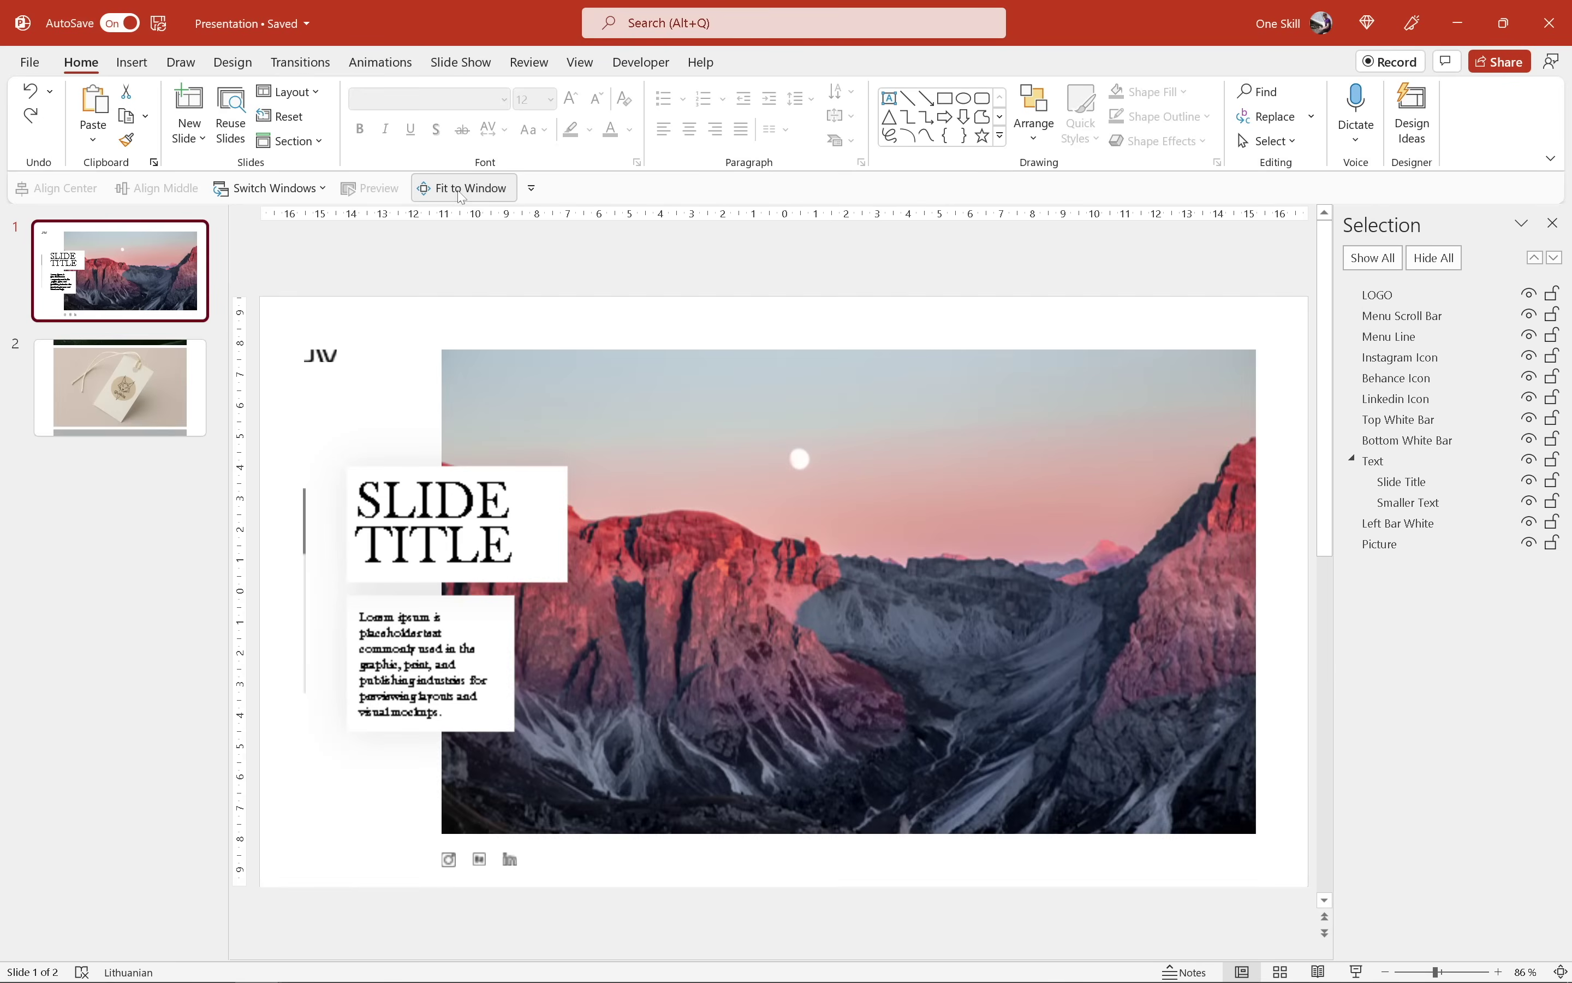
right_click(700, 460)
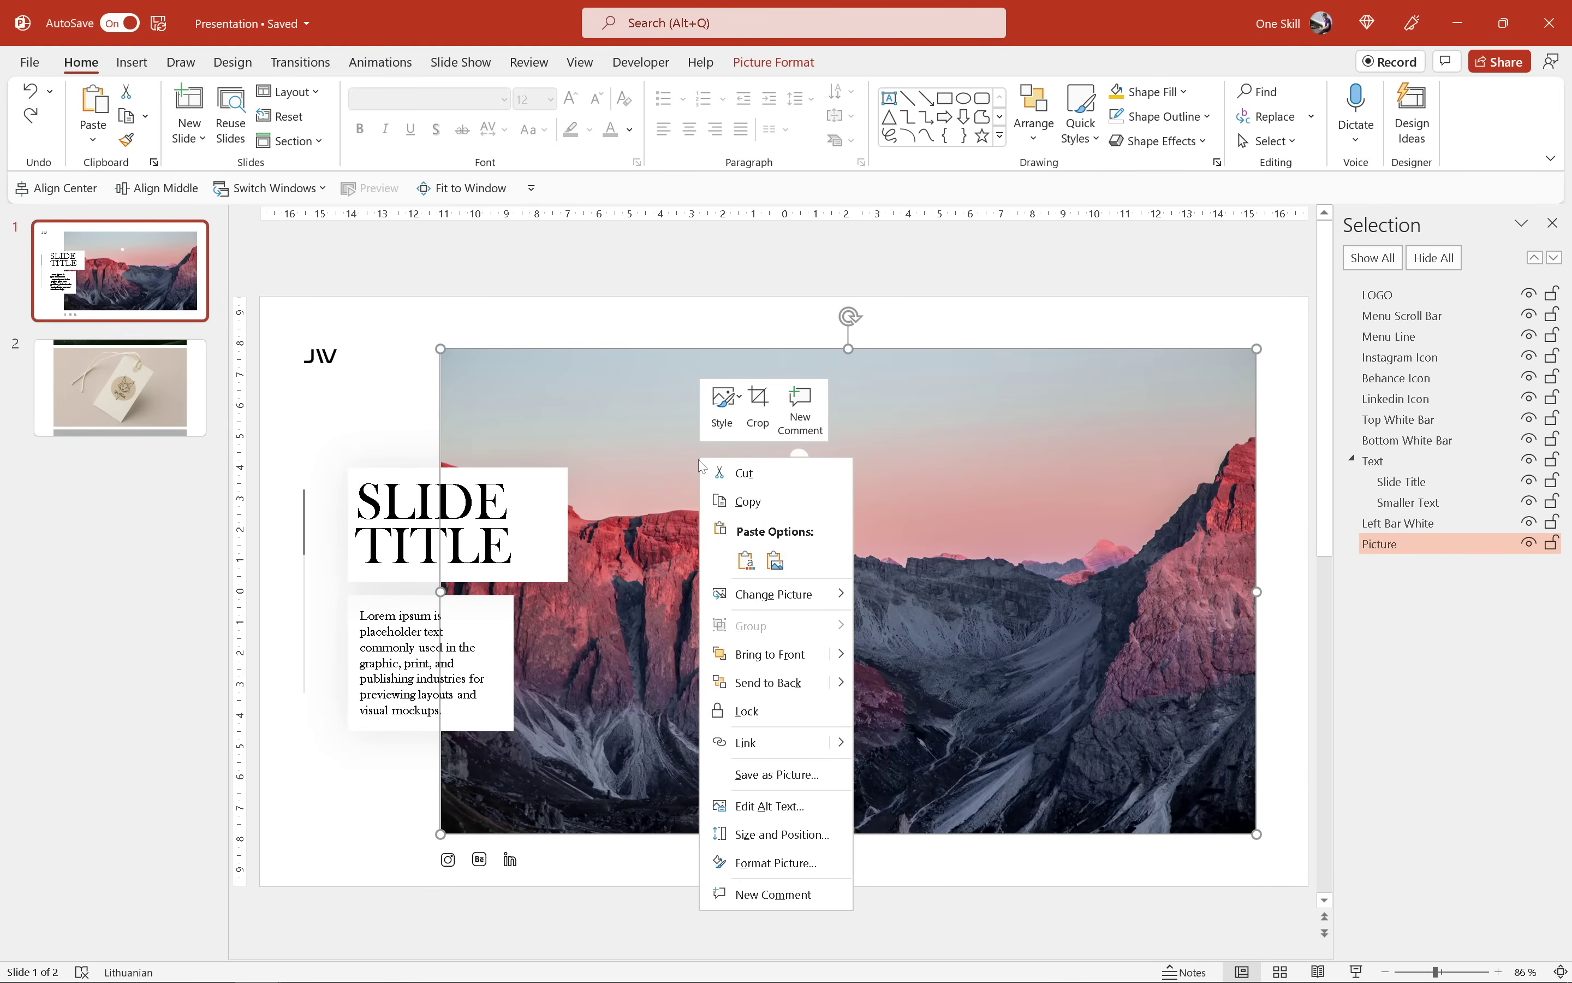
mouse_move(807, 597)
click(937, 716)
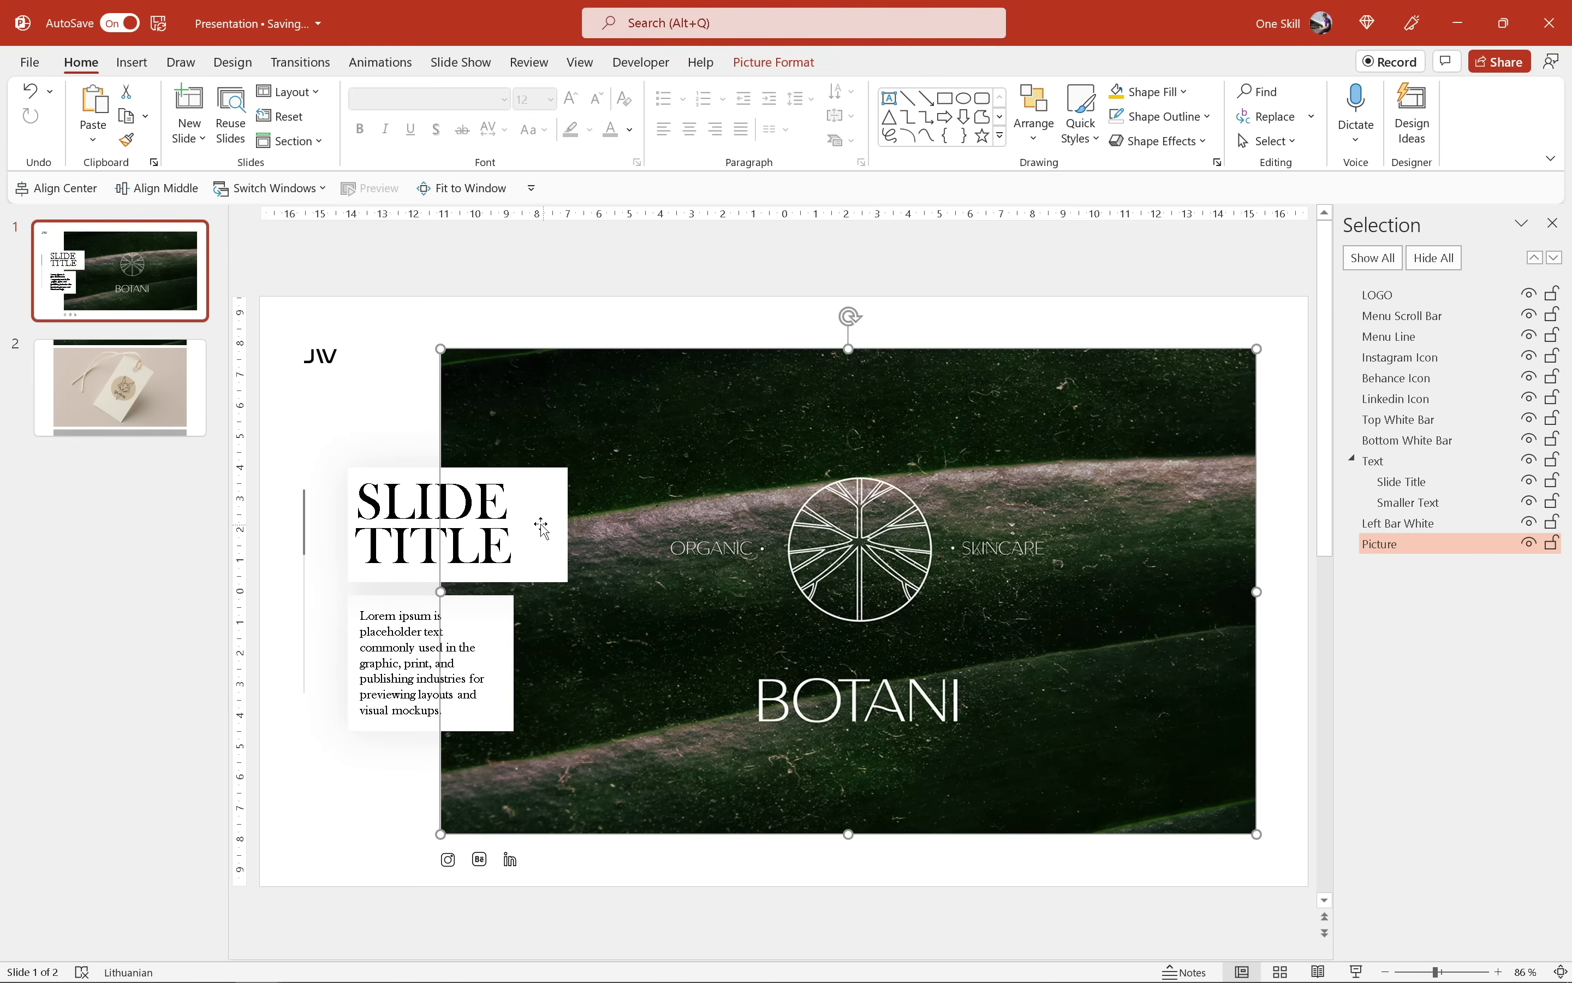
click(519, 528)
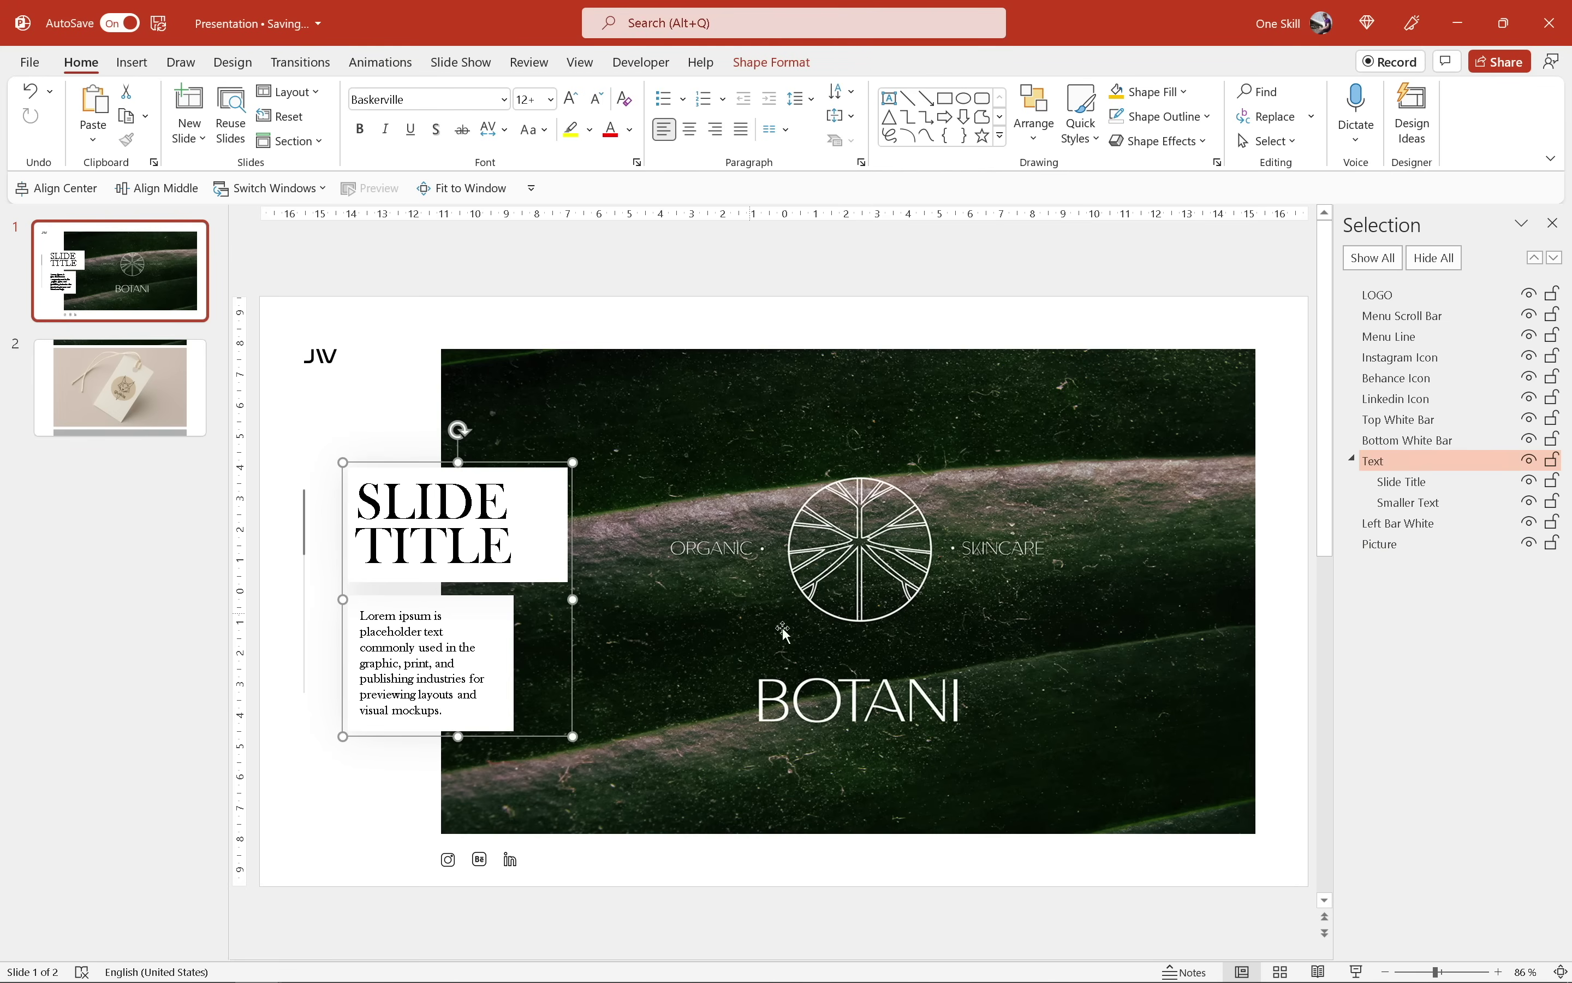
Step: Replace slide 1's title with 'LOGO DESIGN' copied from the speaker notes
click(1180, 972)
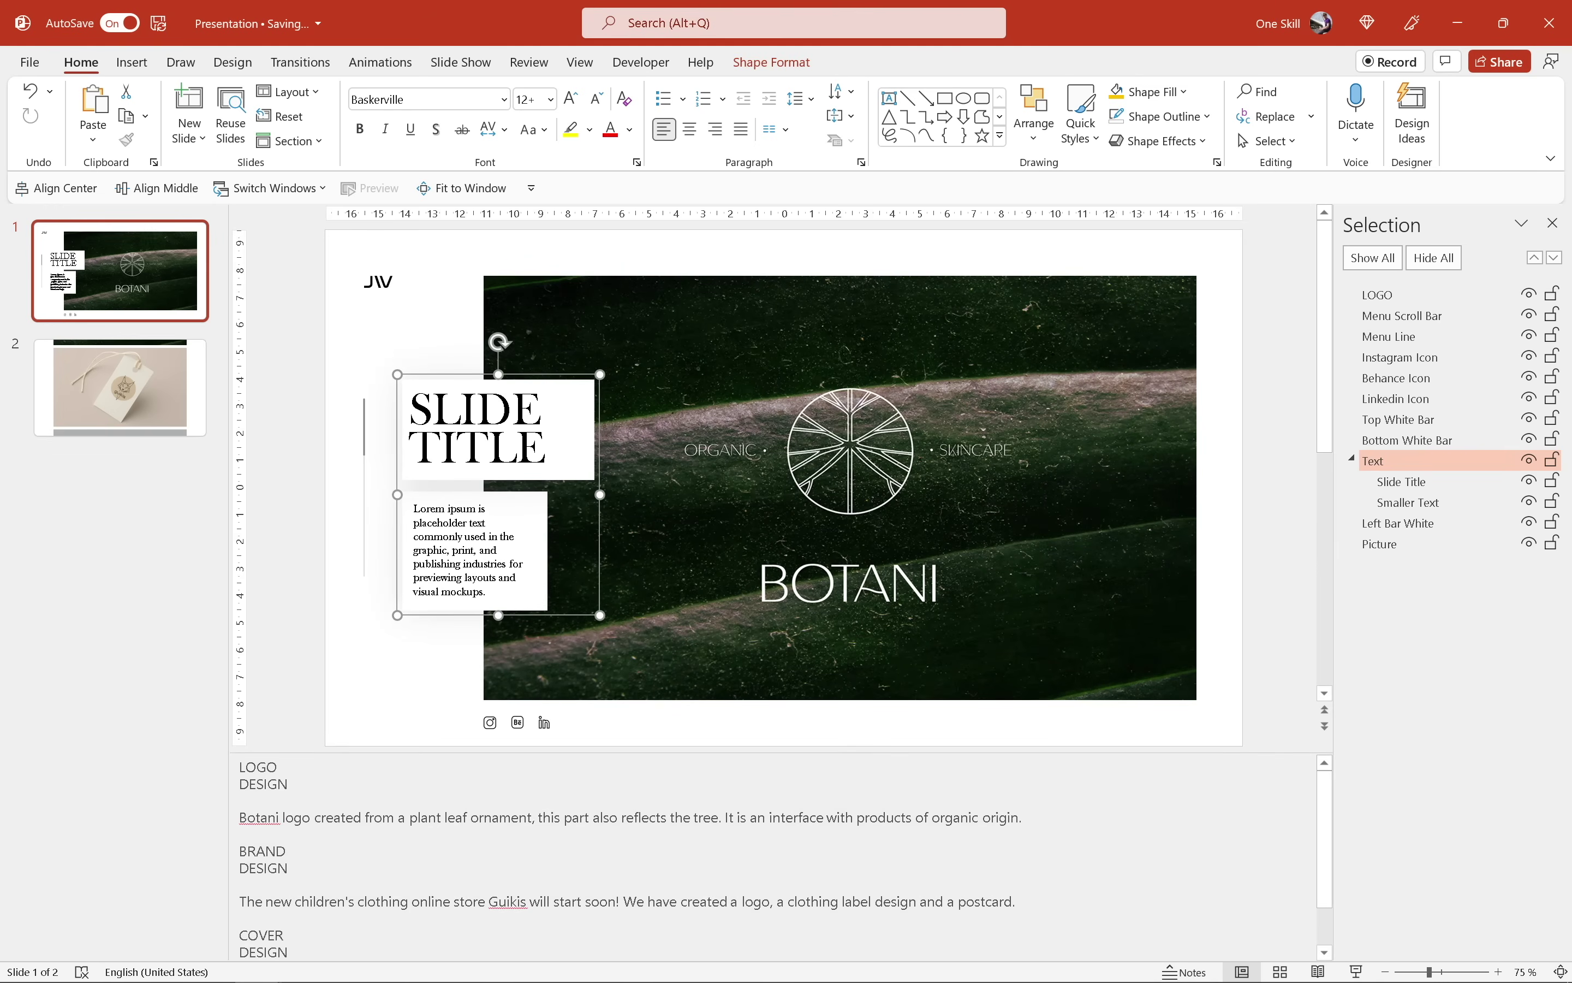
drag(239, 761, 293, 786)
key(ctrl+c)
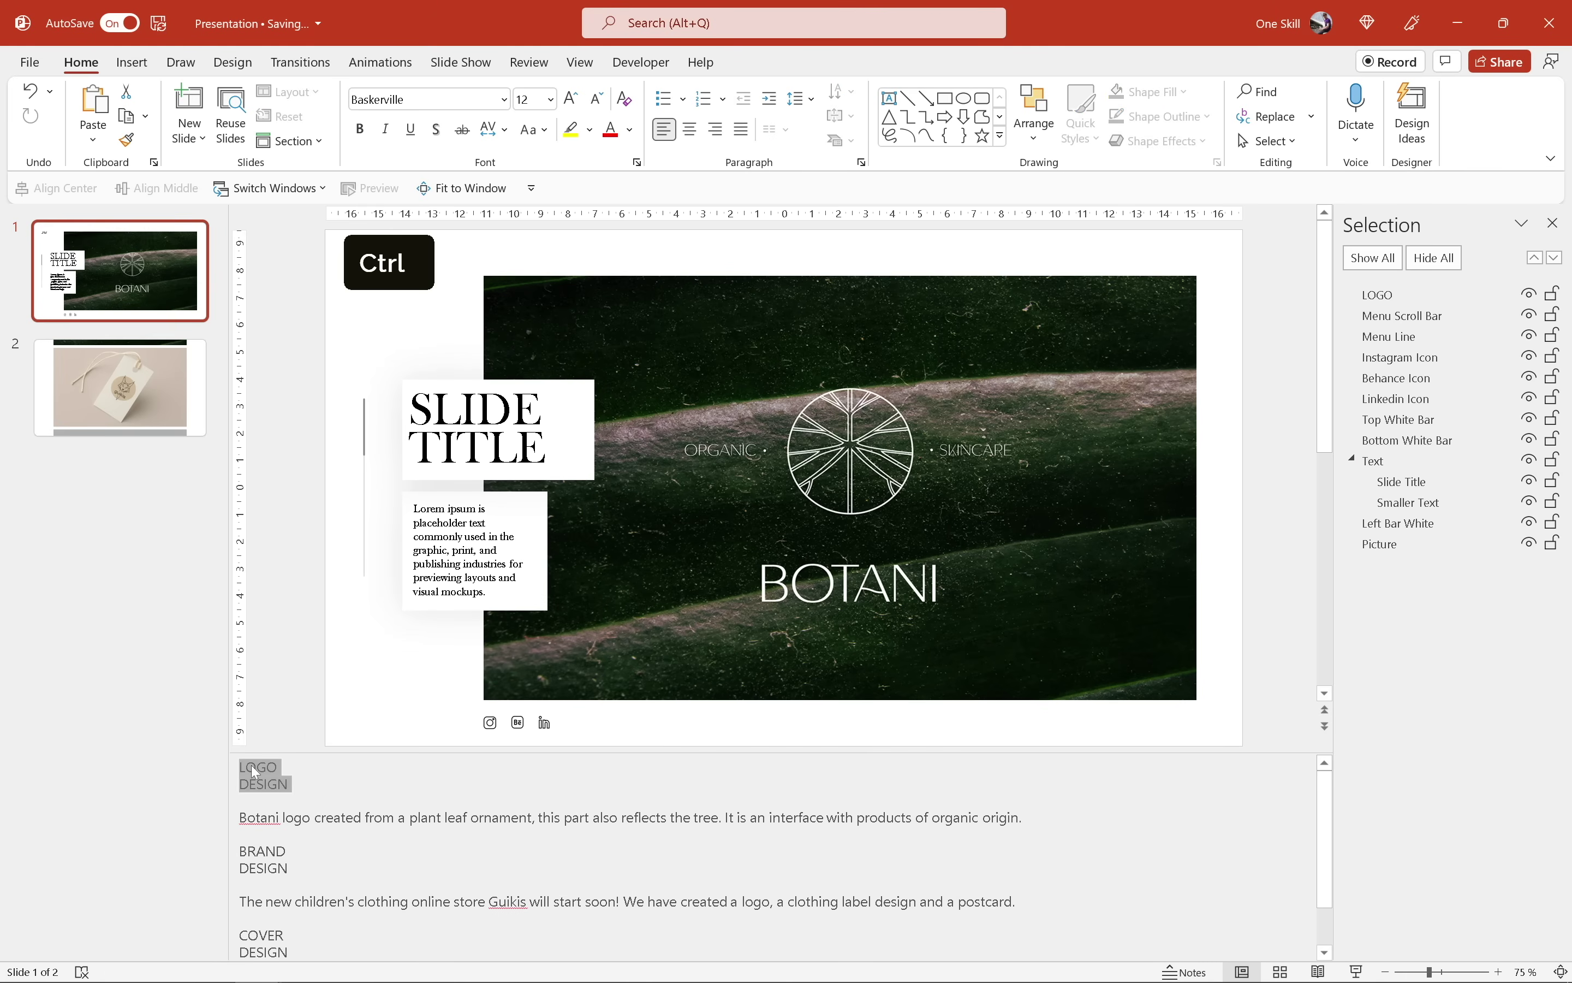
click(474, 429)
key(ctrl+a)
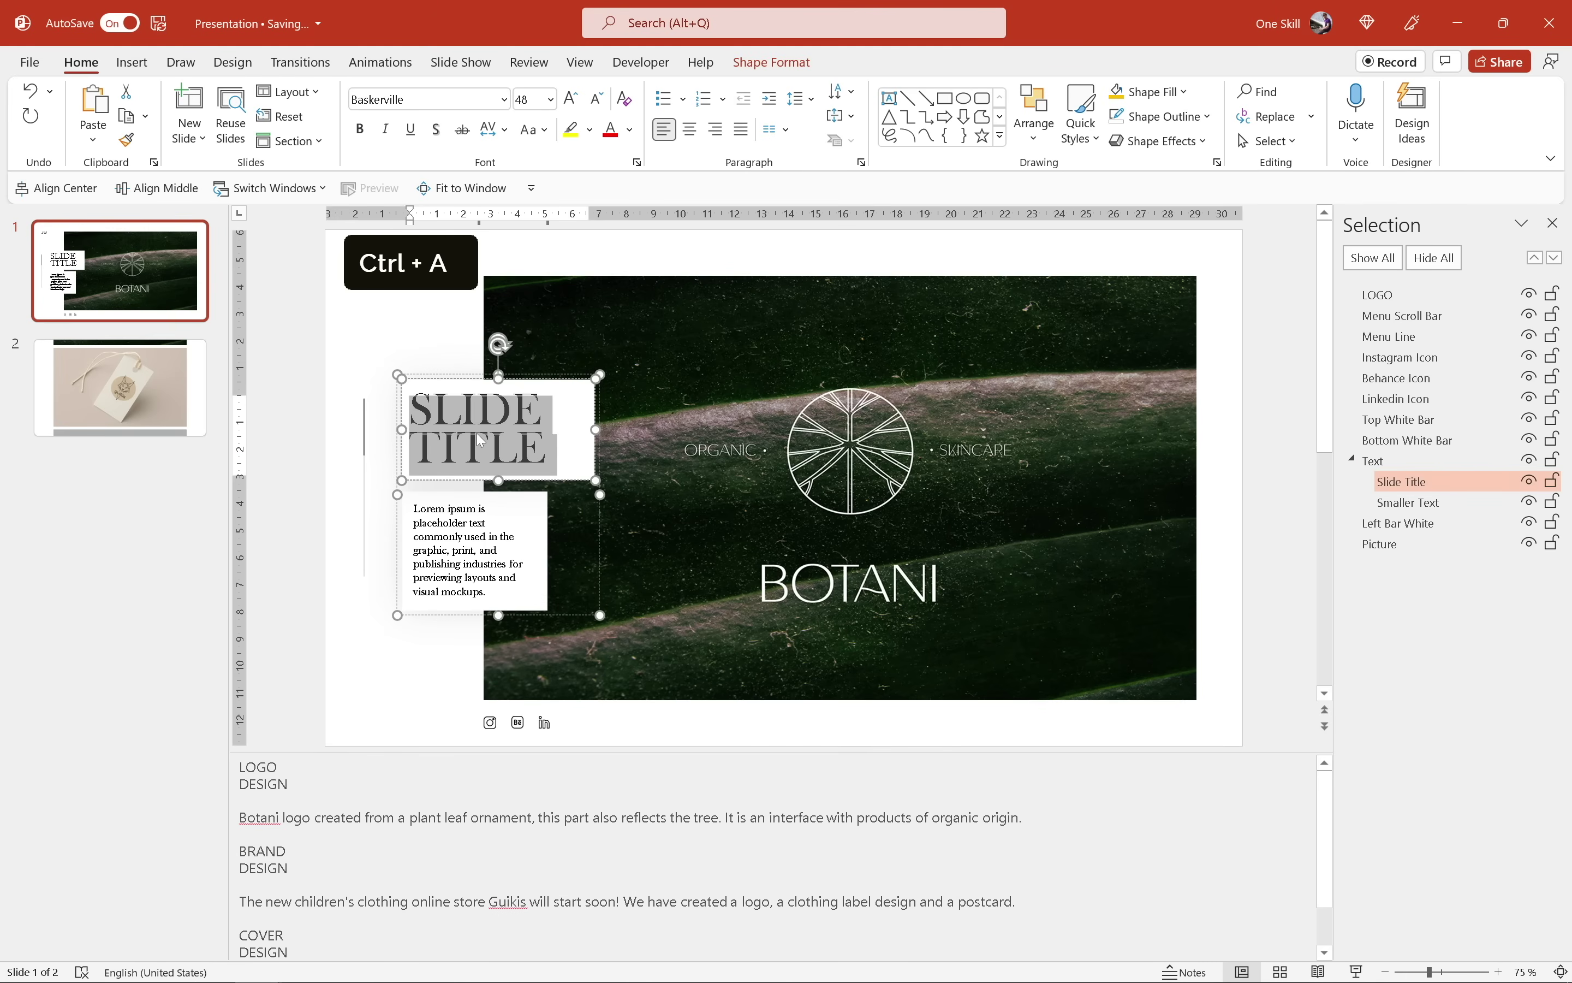
key(ctrl+v)
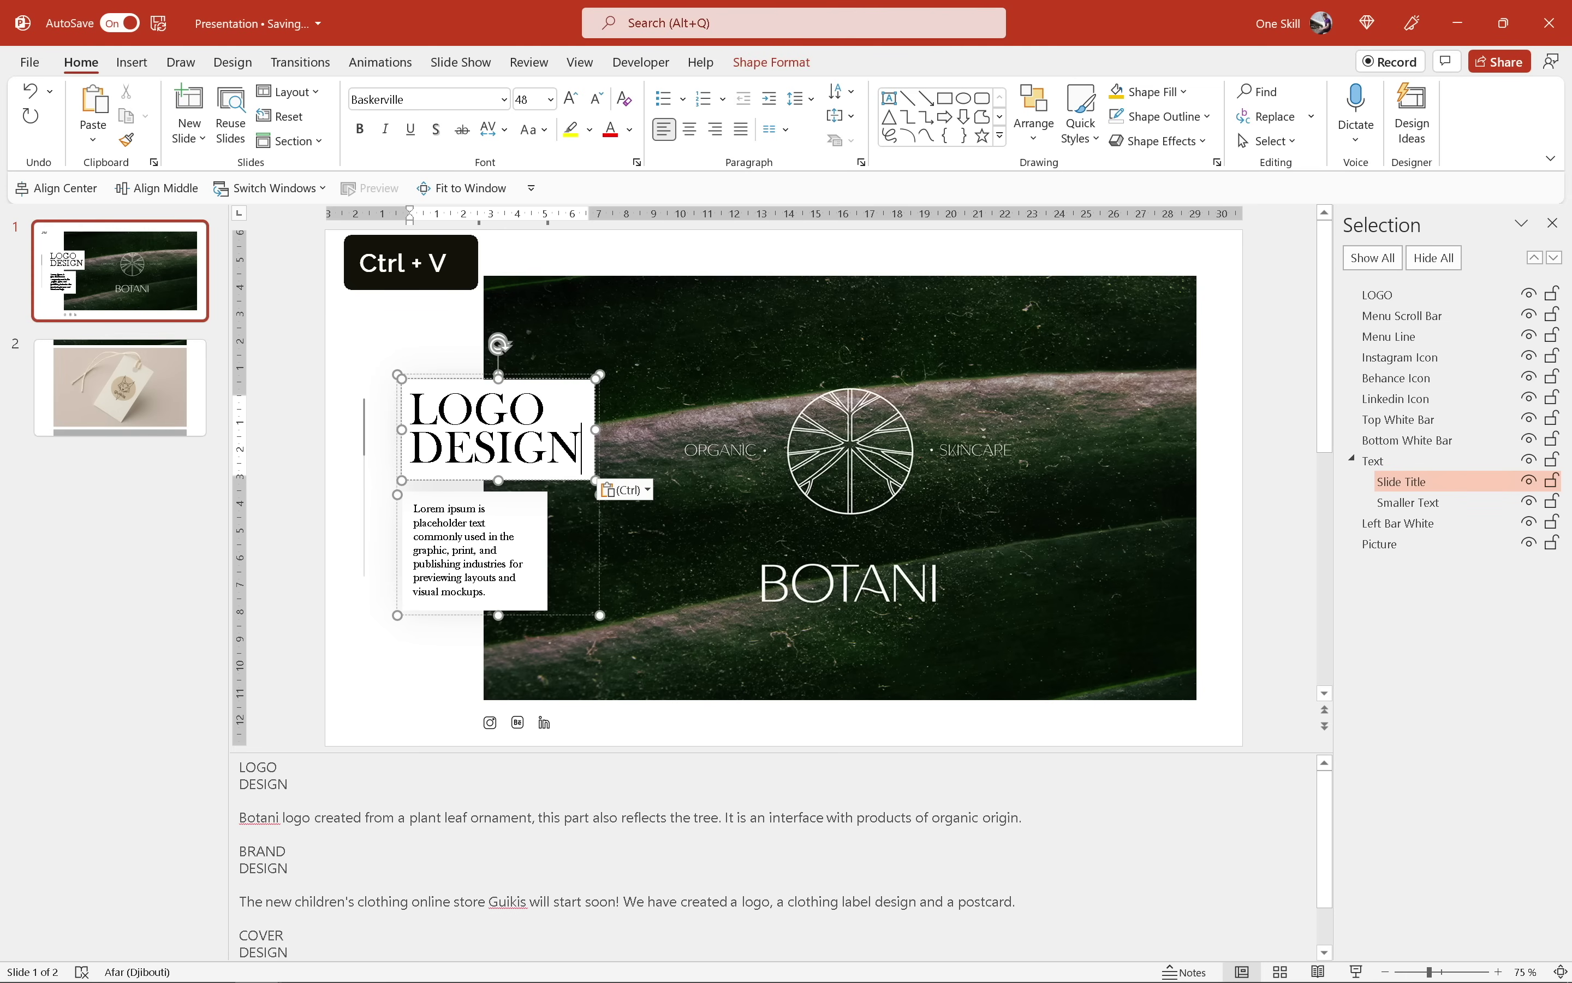
Step: Replace the placeholder body text with the Botani logo sentence from the notes
click(239, 817)
key(shift+End)
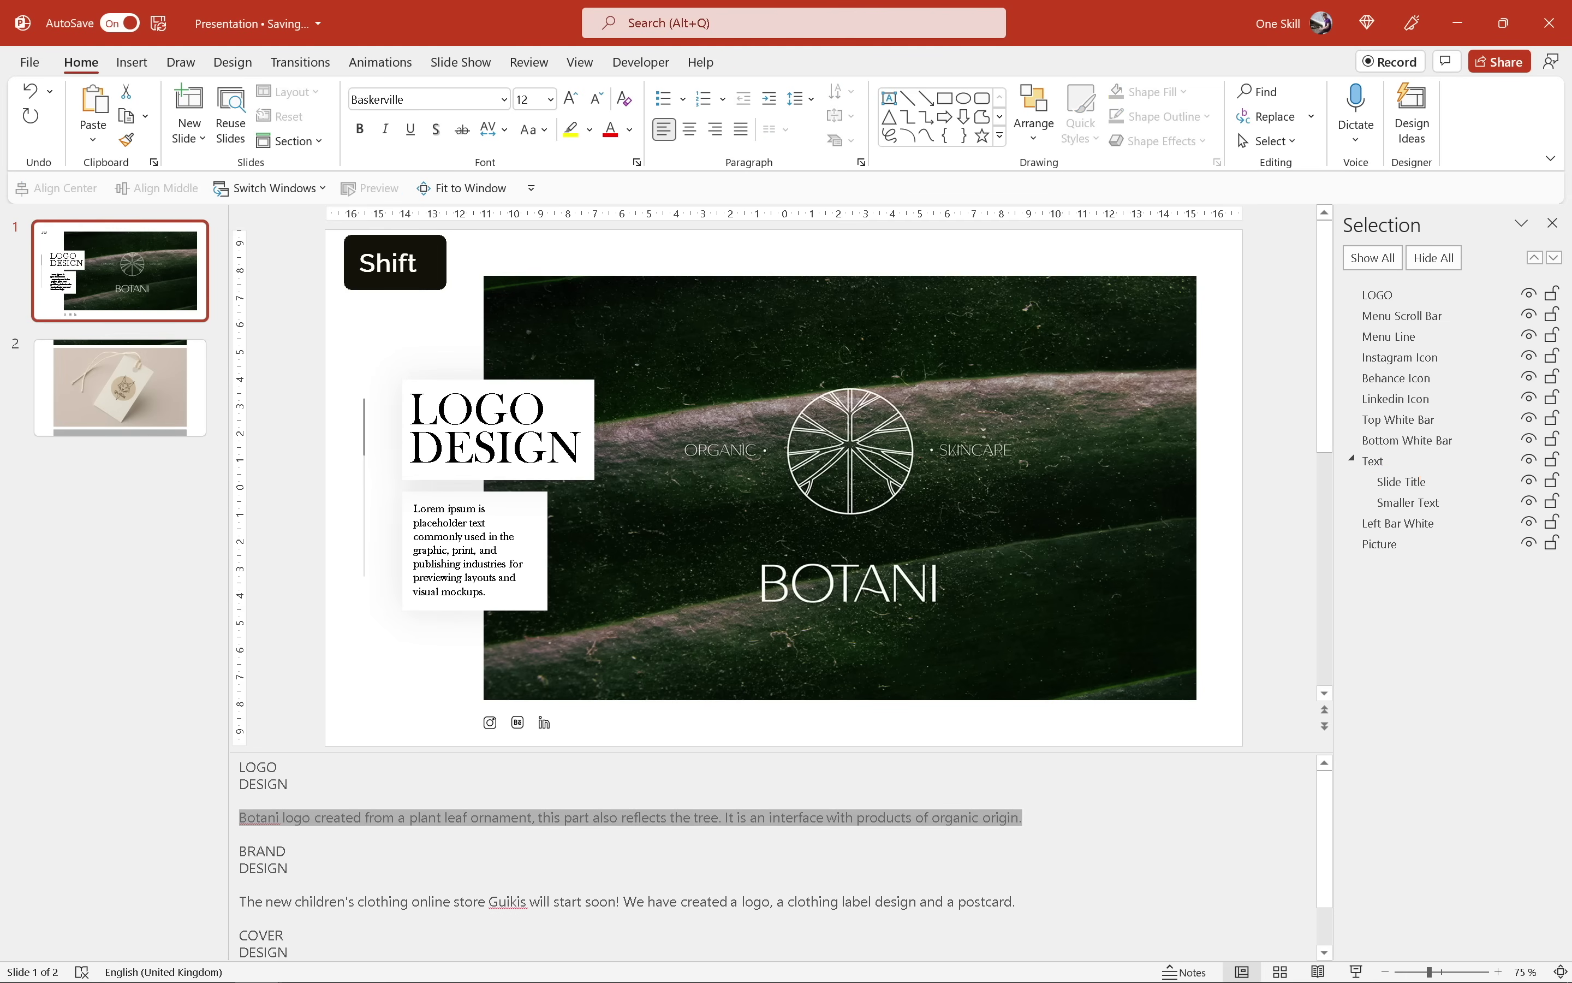
key(ctrl+c)
click(473, 549)
key(ctrl+a)
key(ctrl+v)
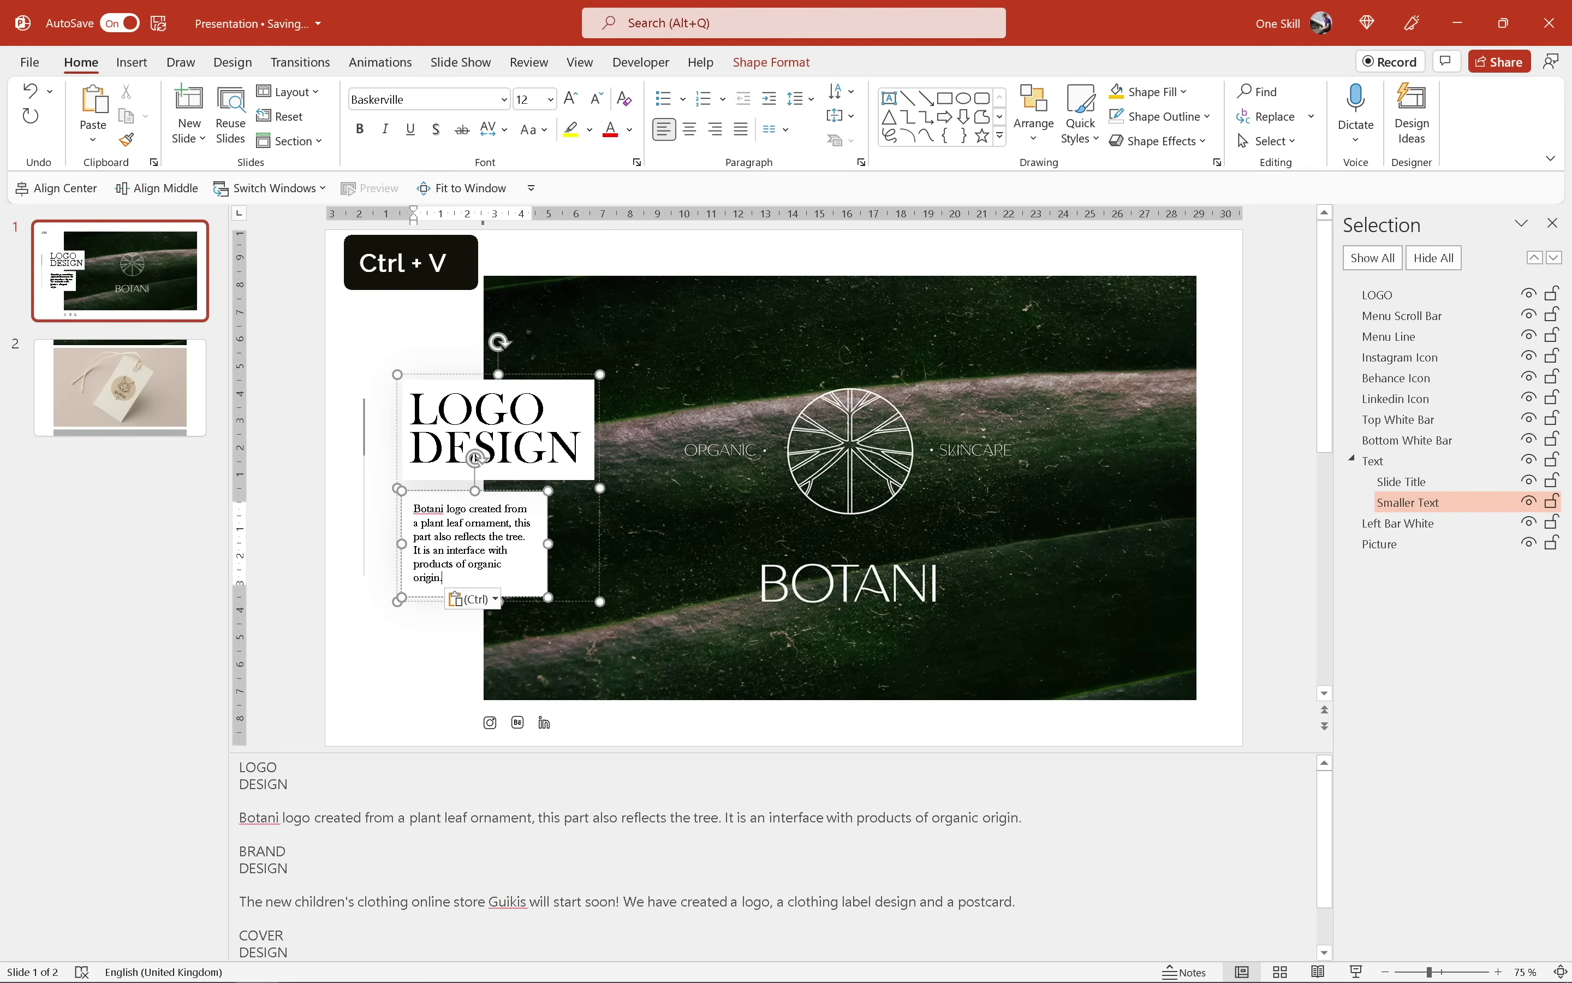
click(1186, 971)
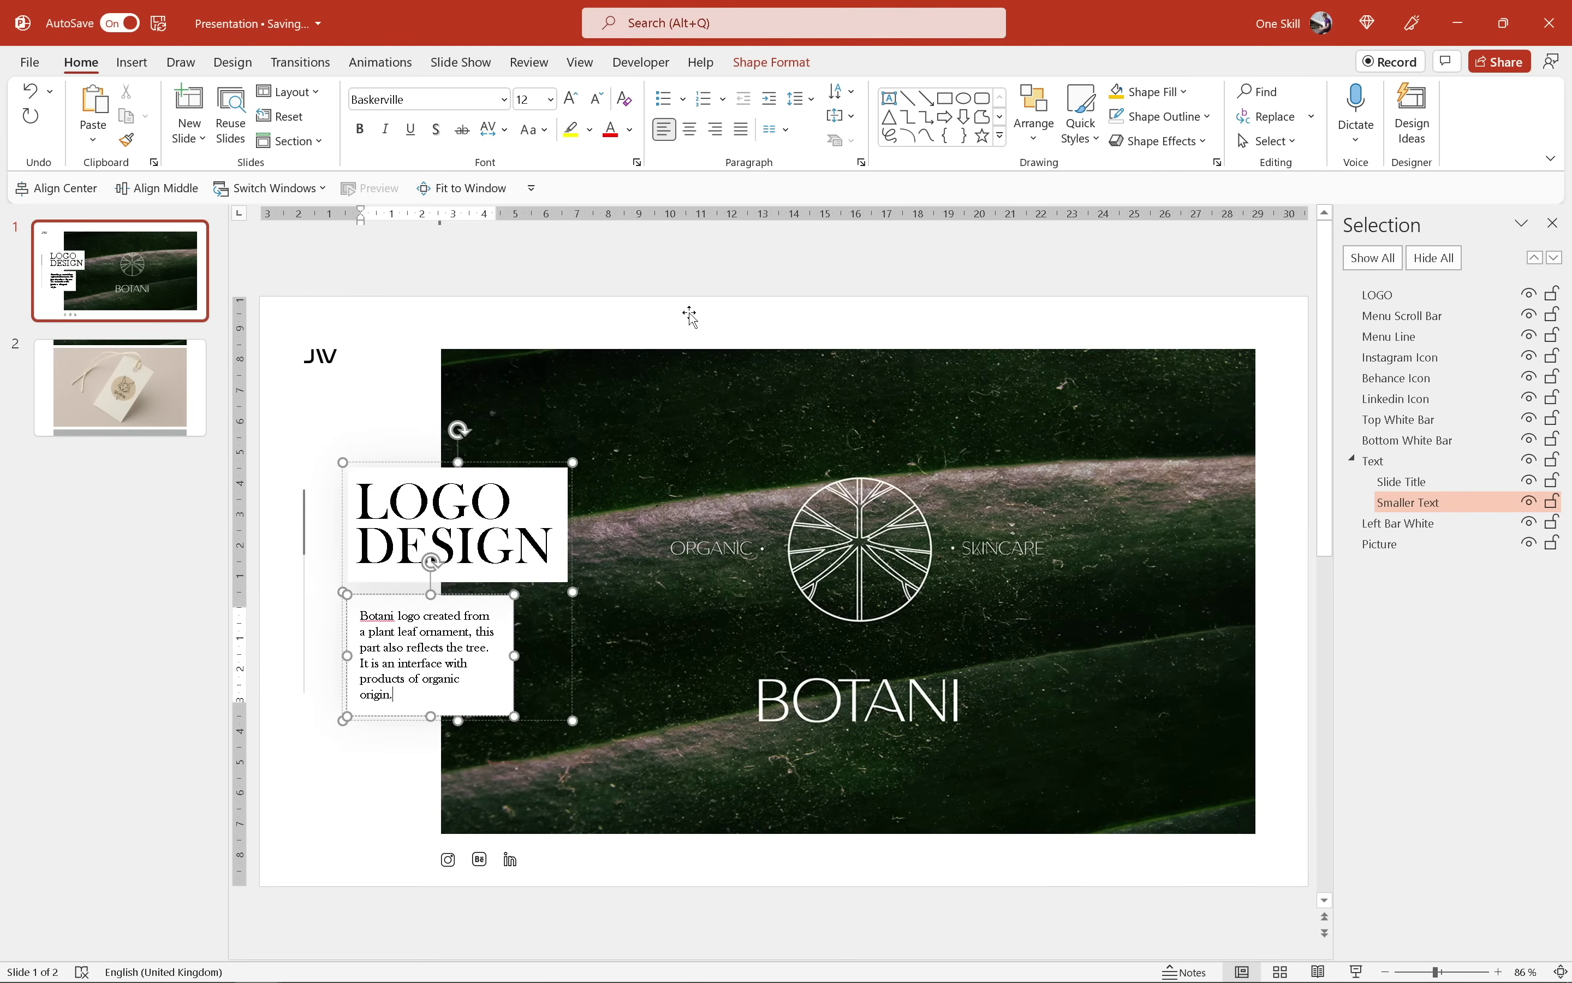
click(680, 273)
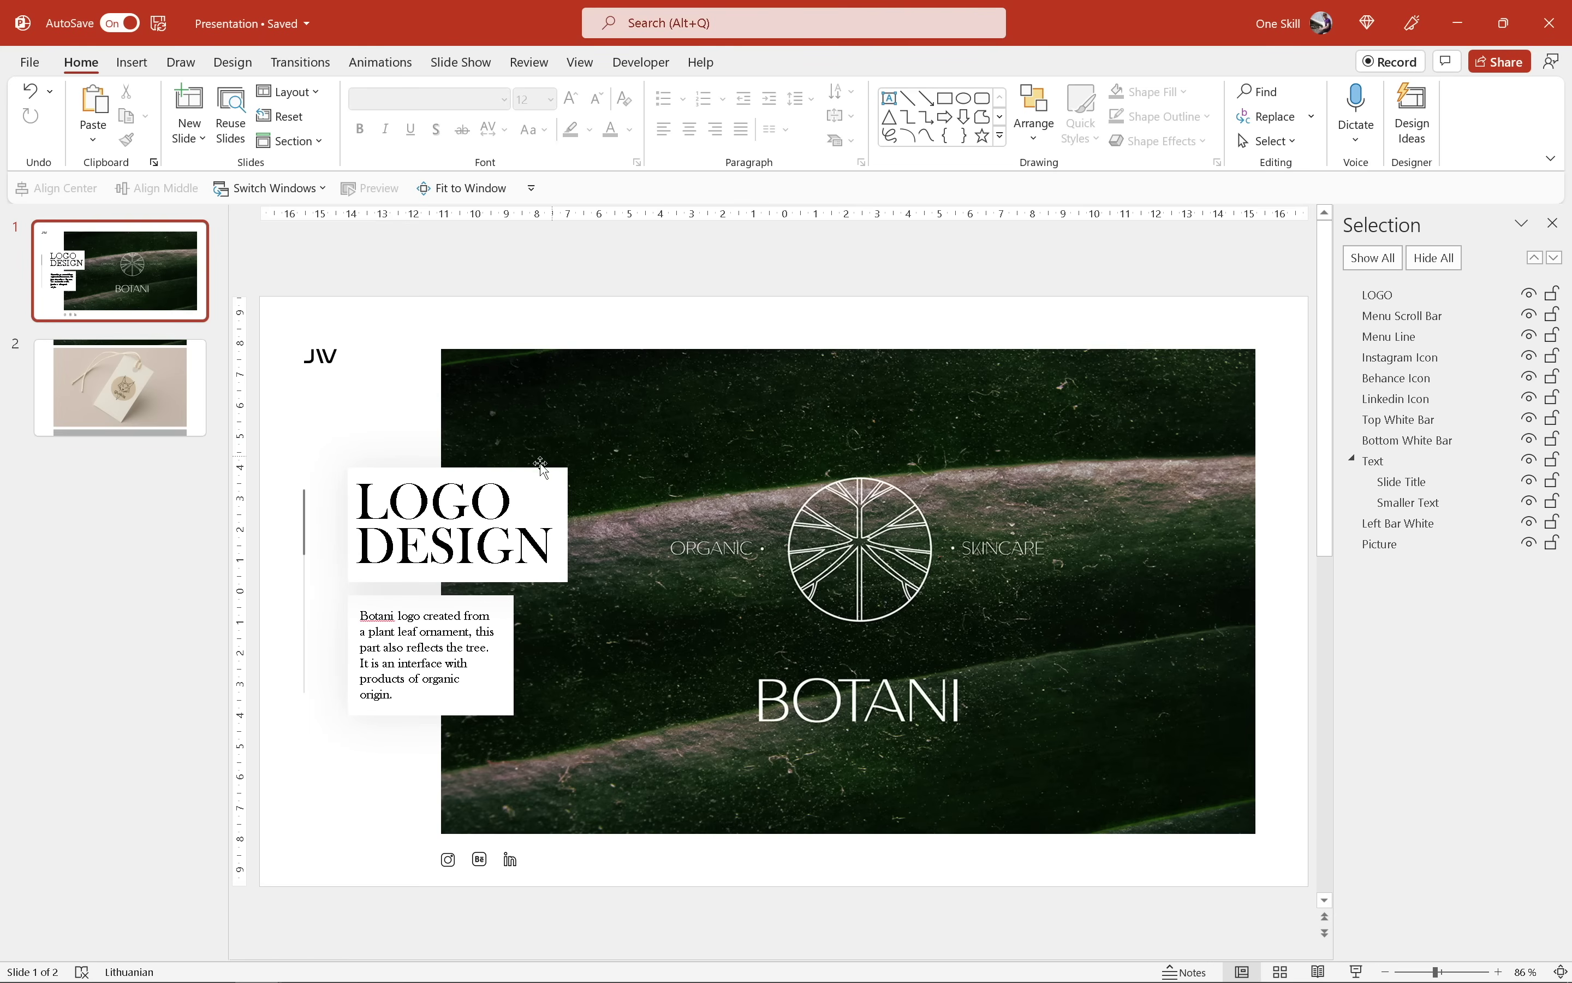
Step: Duplicate slide 1 and apply a Morph transition to the new slide 2
right_click(135, 262)
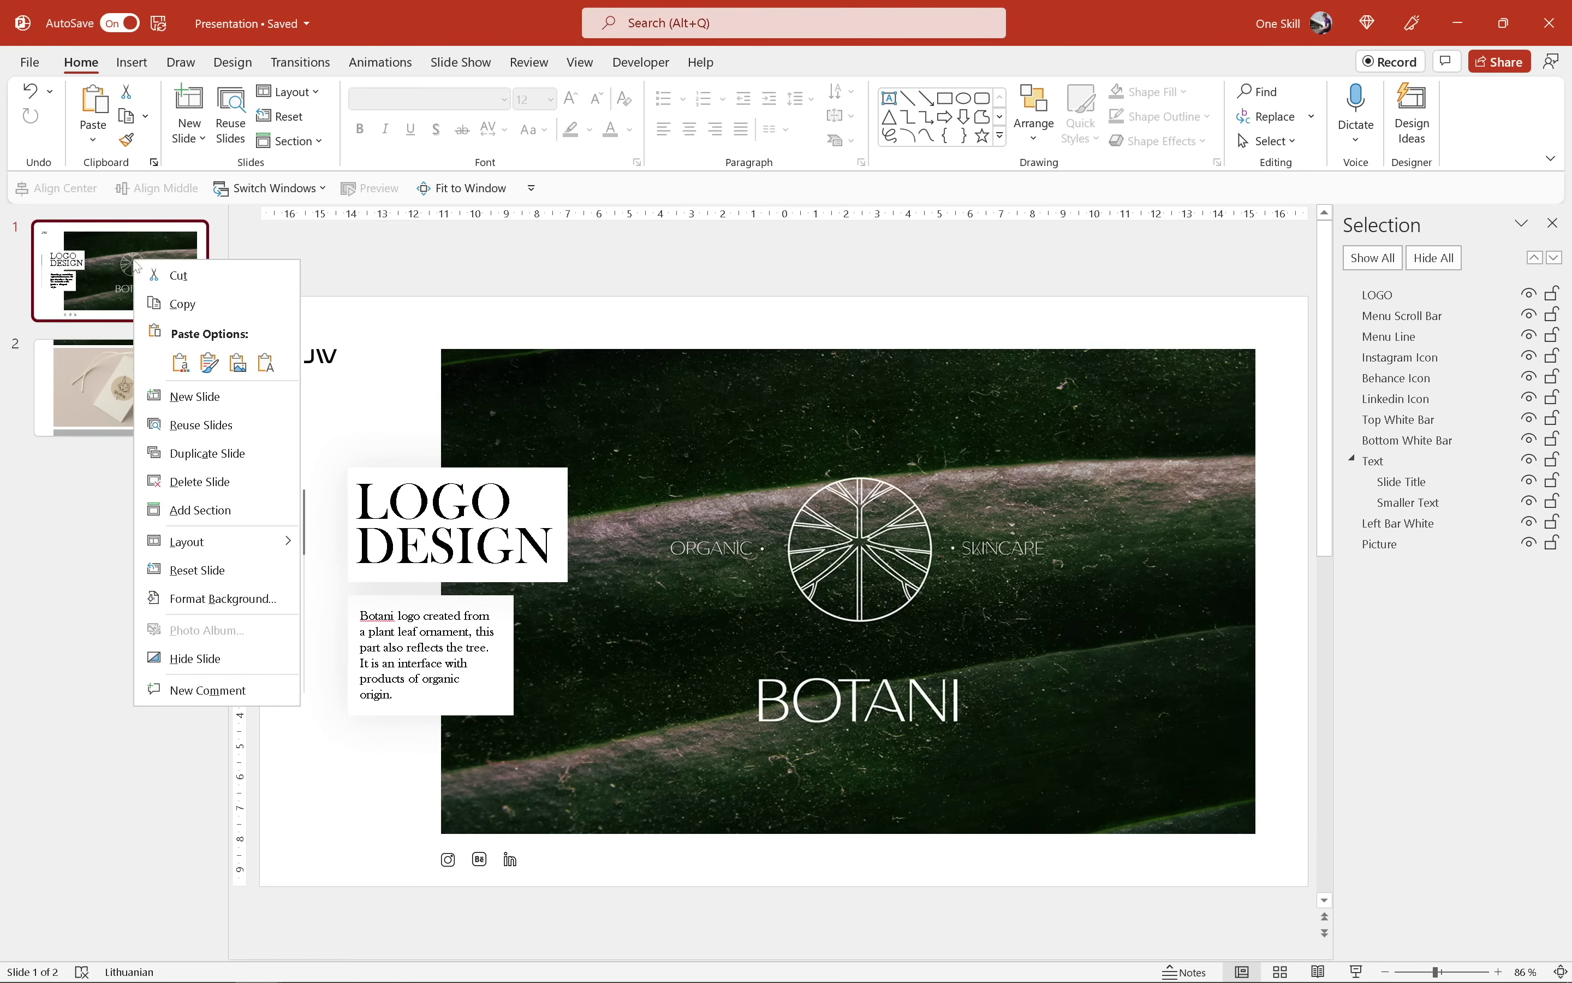
click(207, 453)
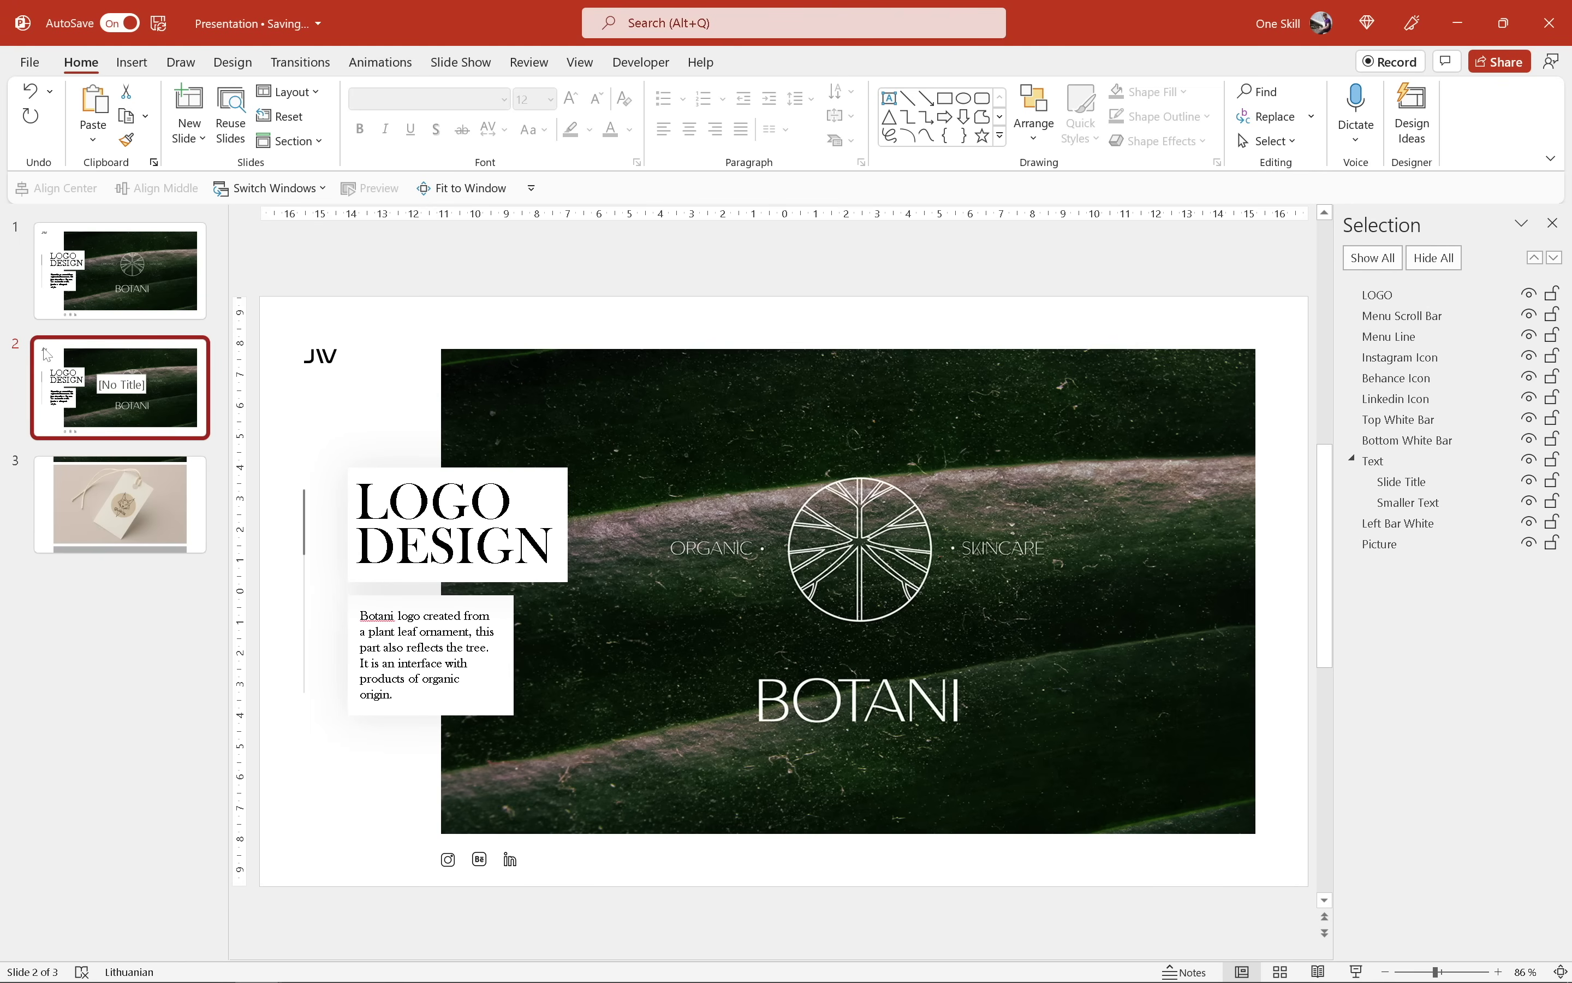
click(318, 65)
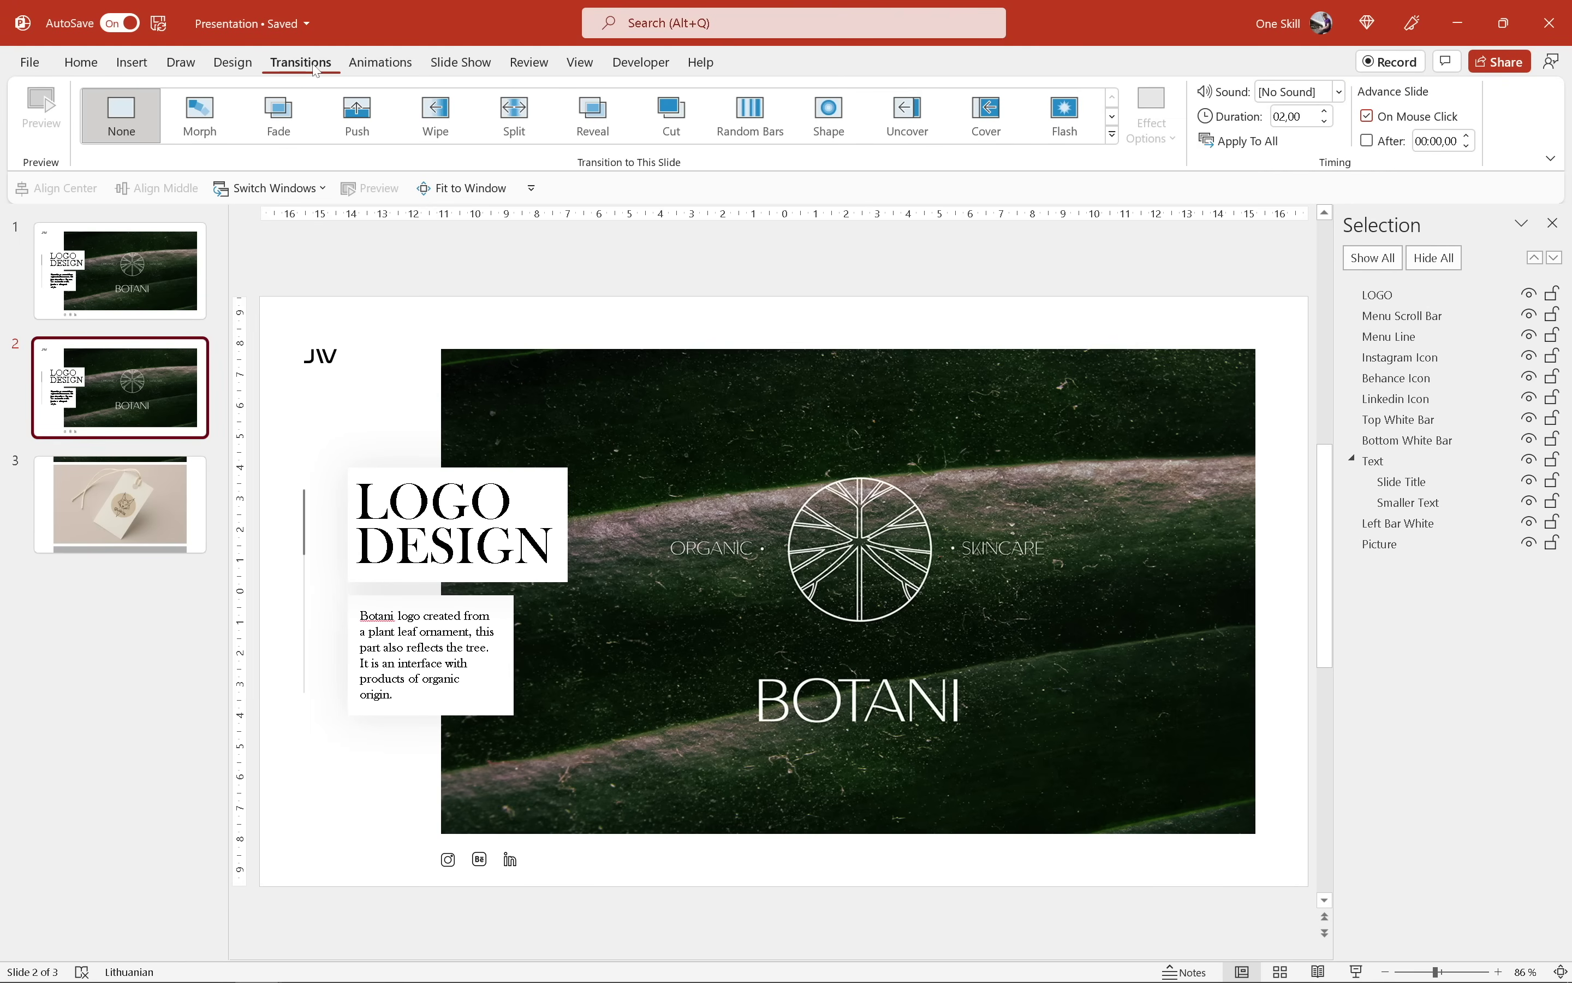
click(206, 127)
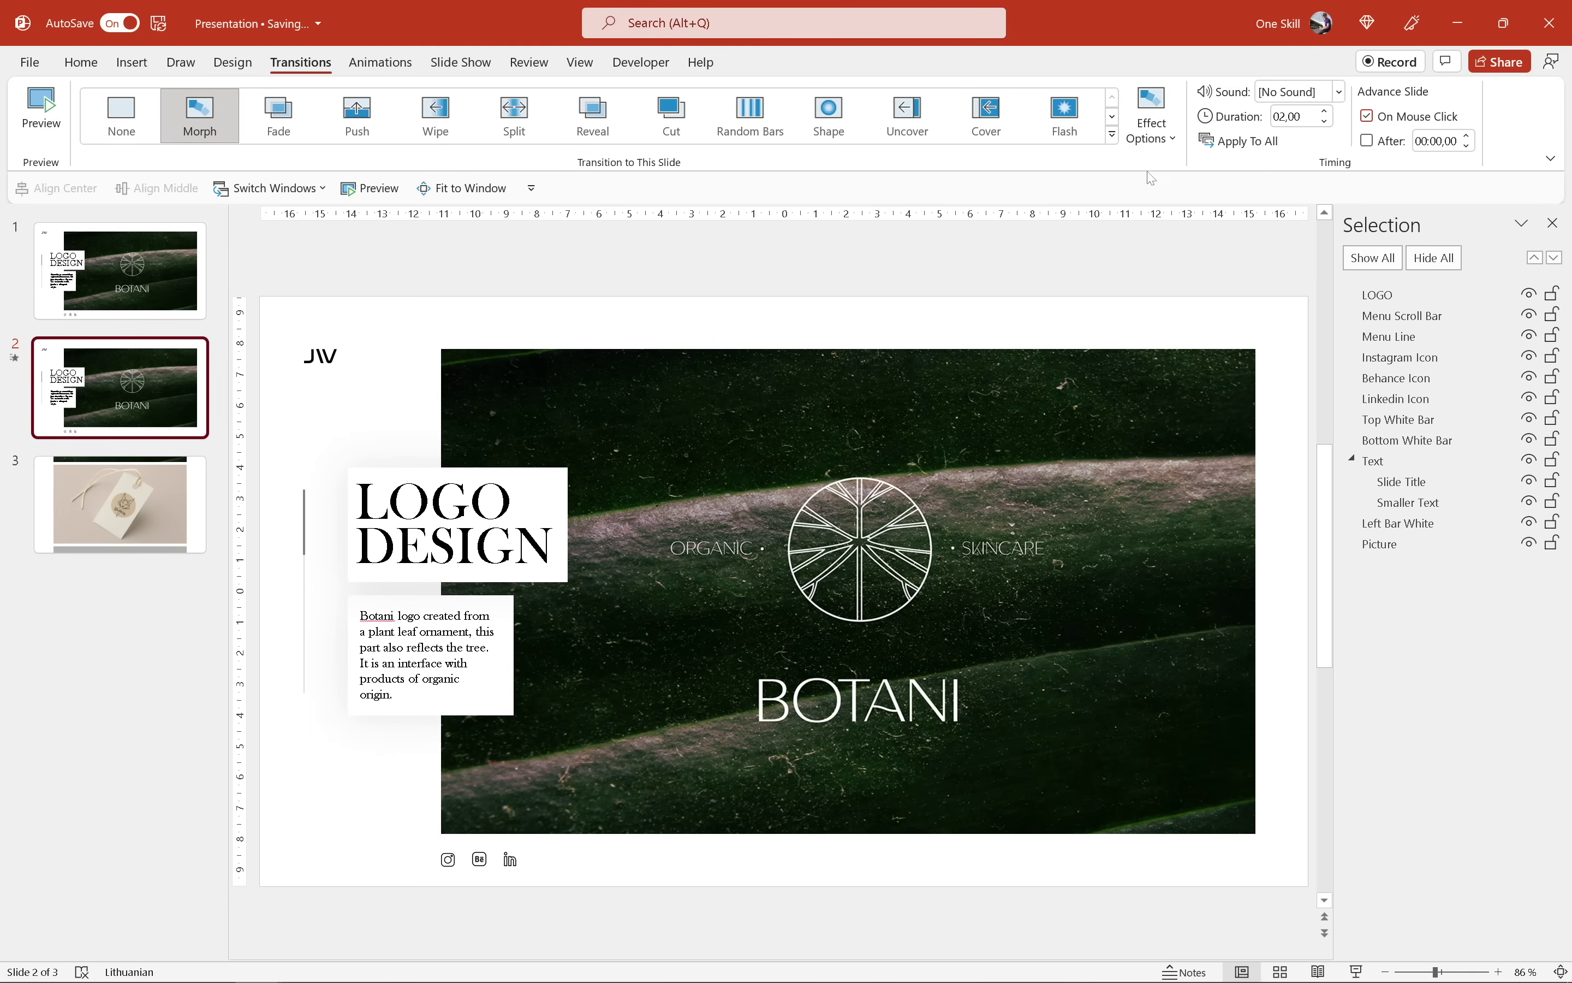
click(163, 261)
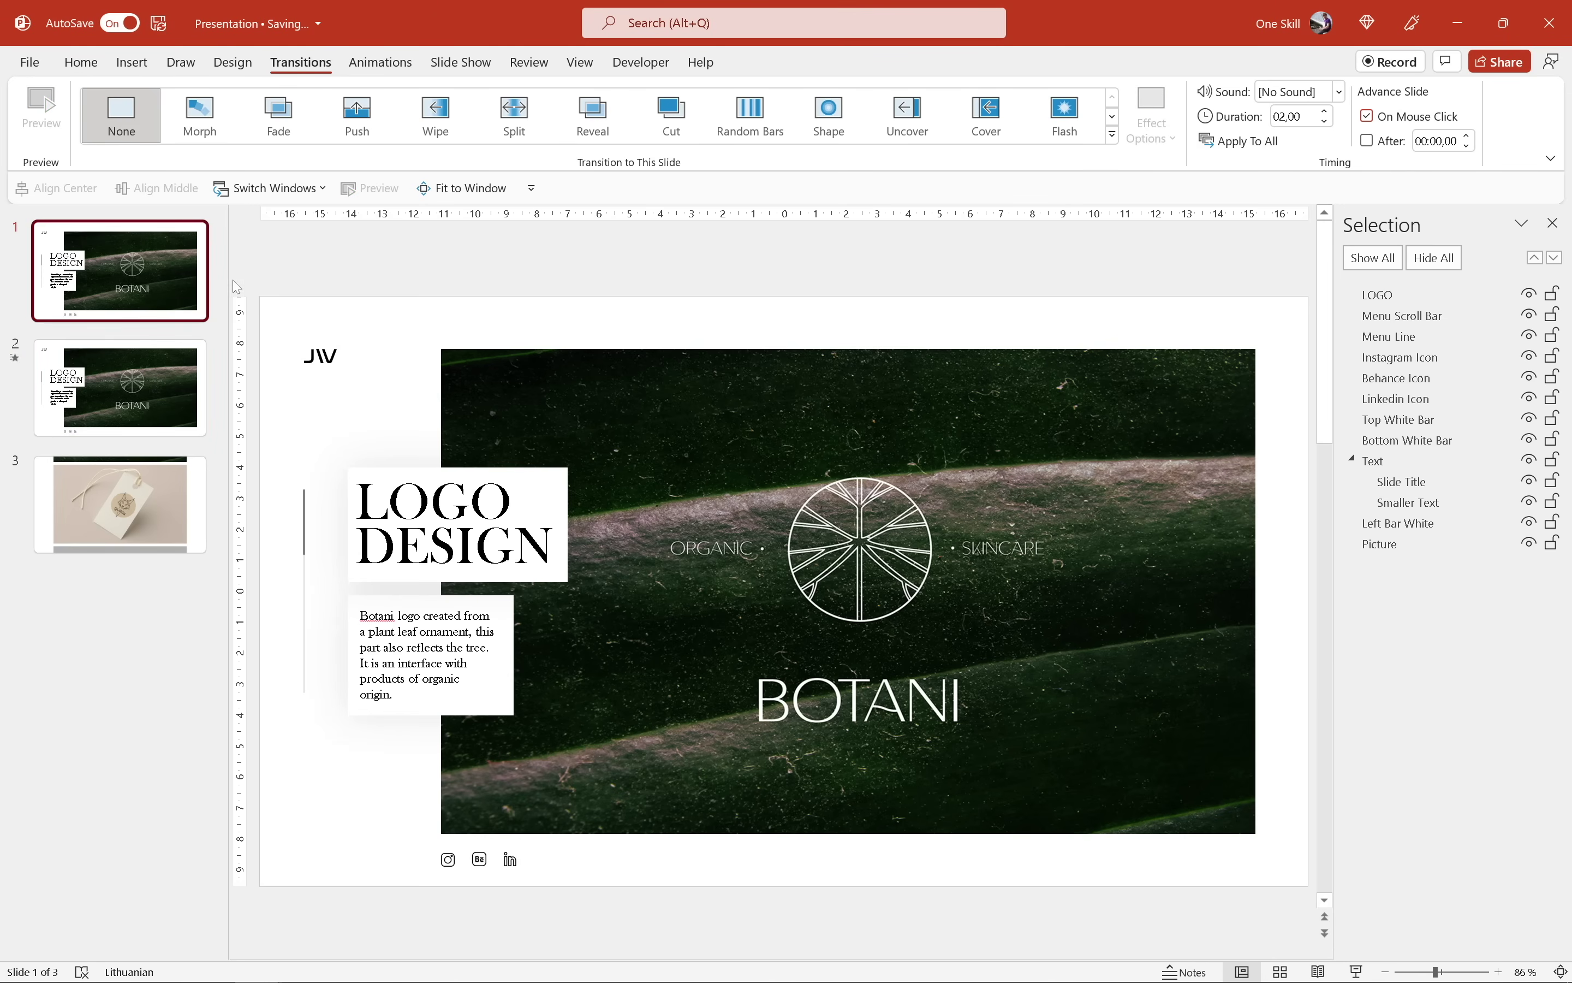
Step: Drag slide 1's JW logo, title, body text and social icons off the left edge, leaving Left Bar White
scroll(426, 372, down, 2)
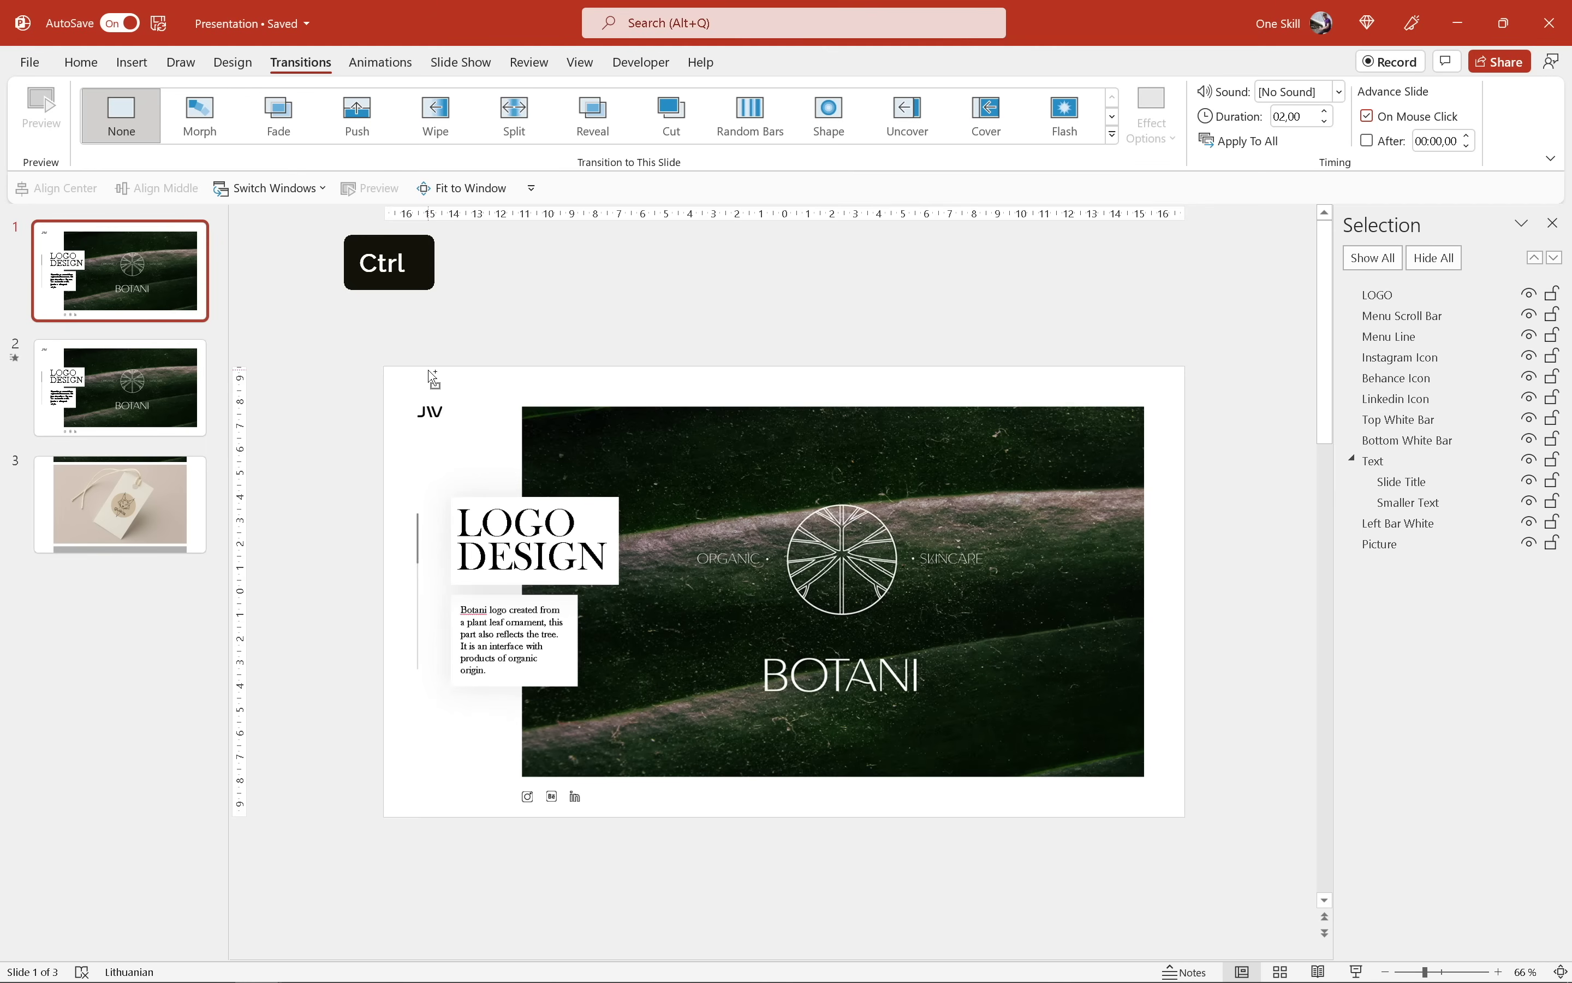
drag(319, 338, 690, 885)
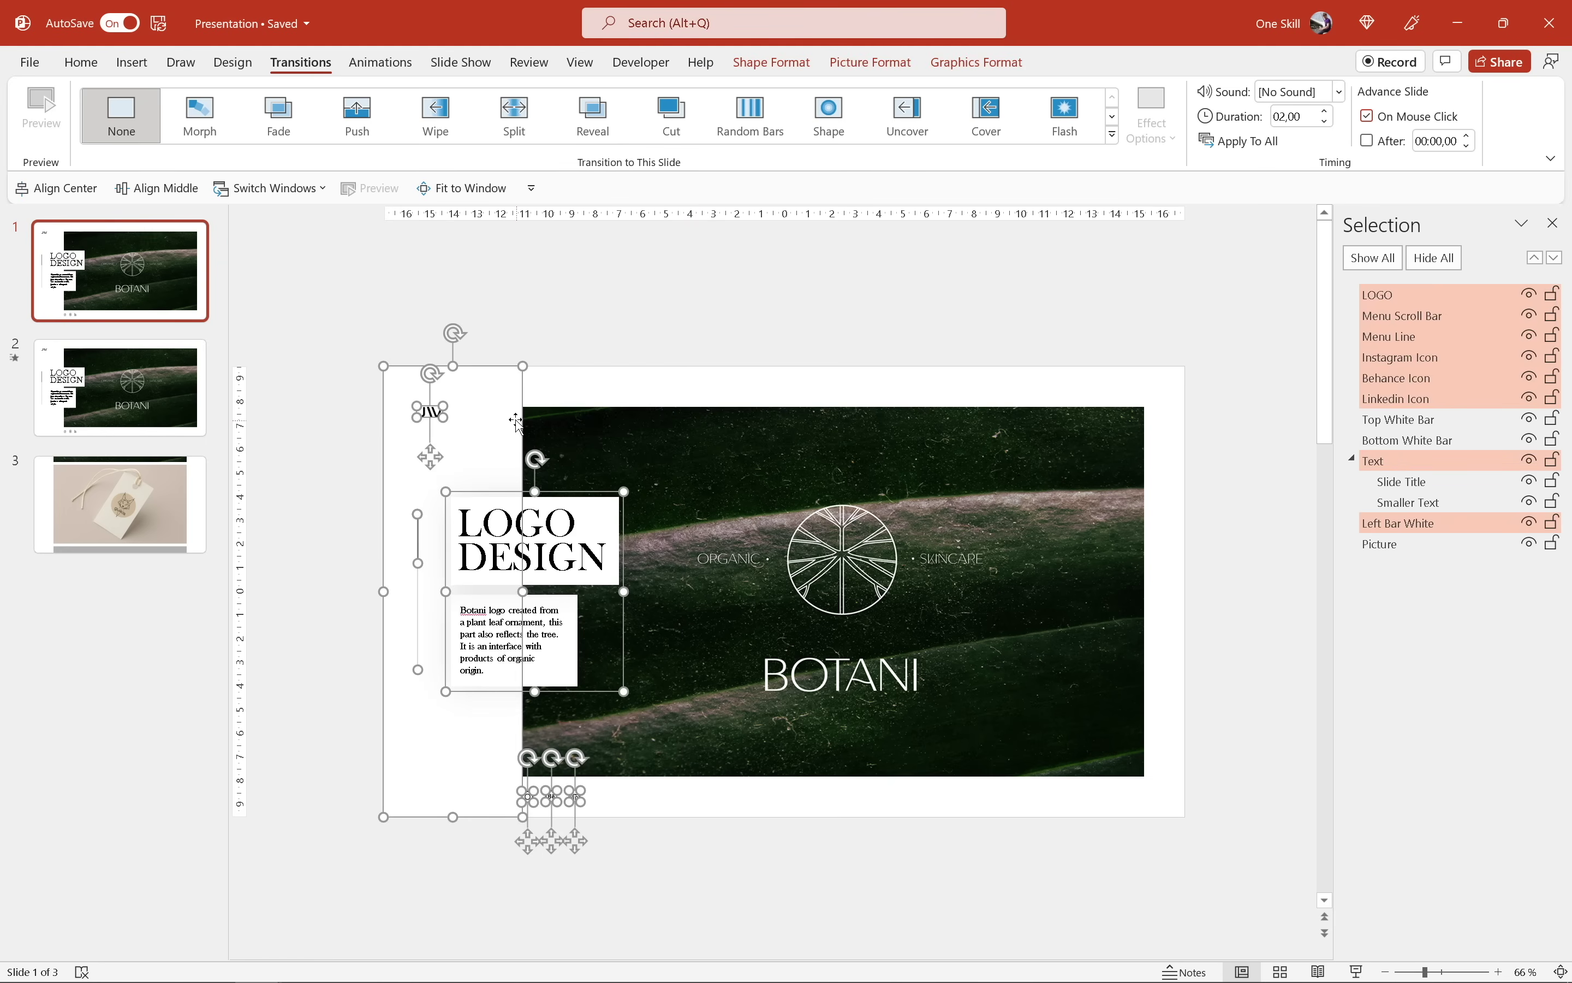
key(shift)
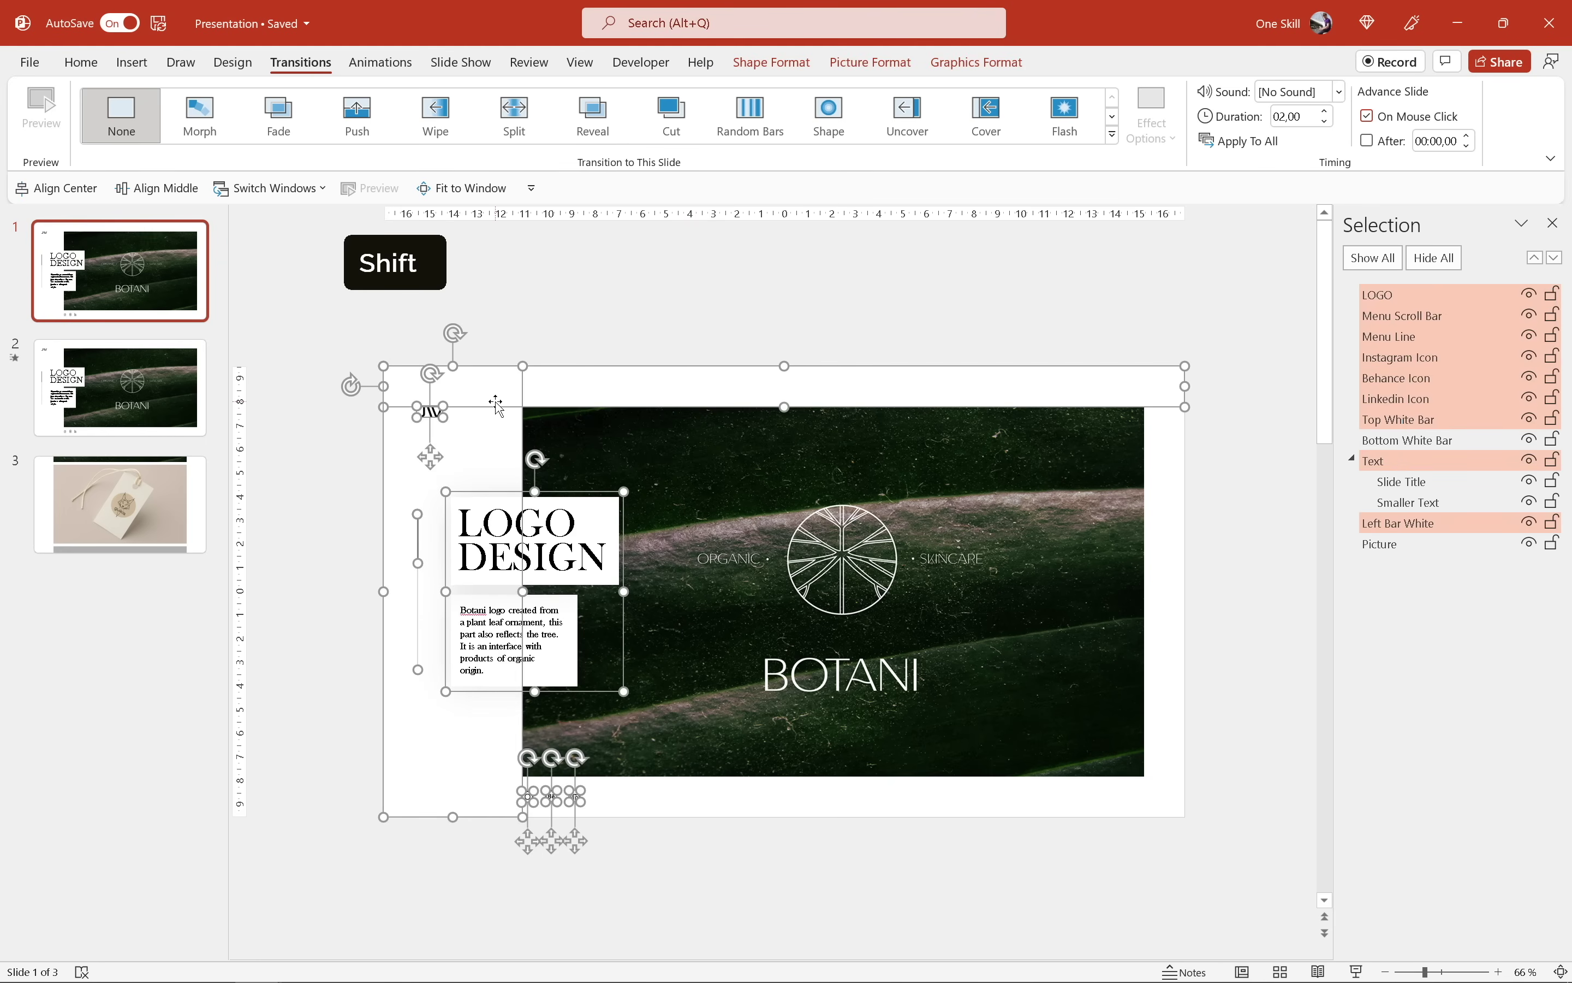
shift+click(497, 460)
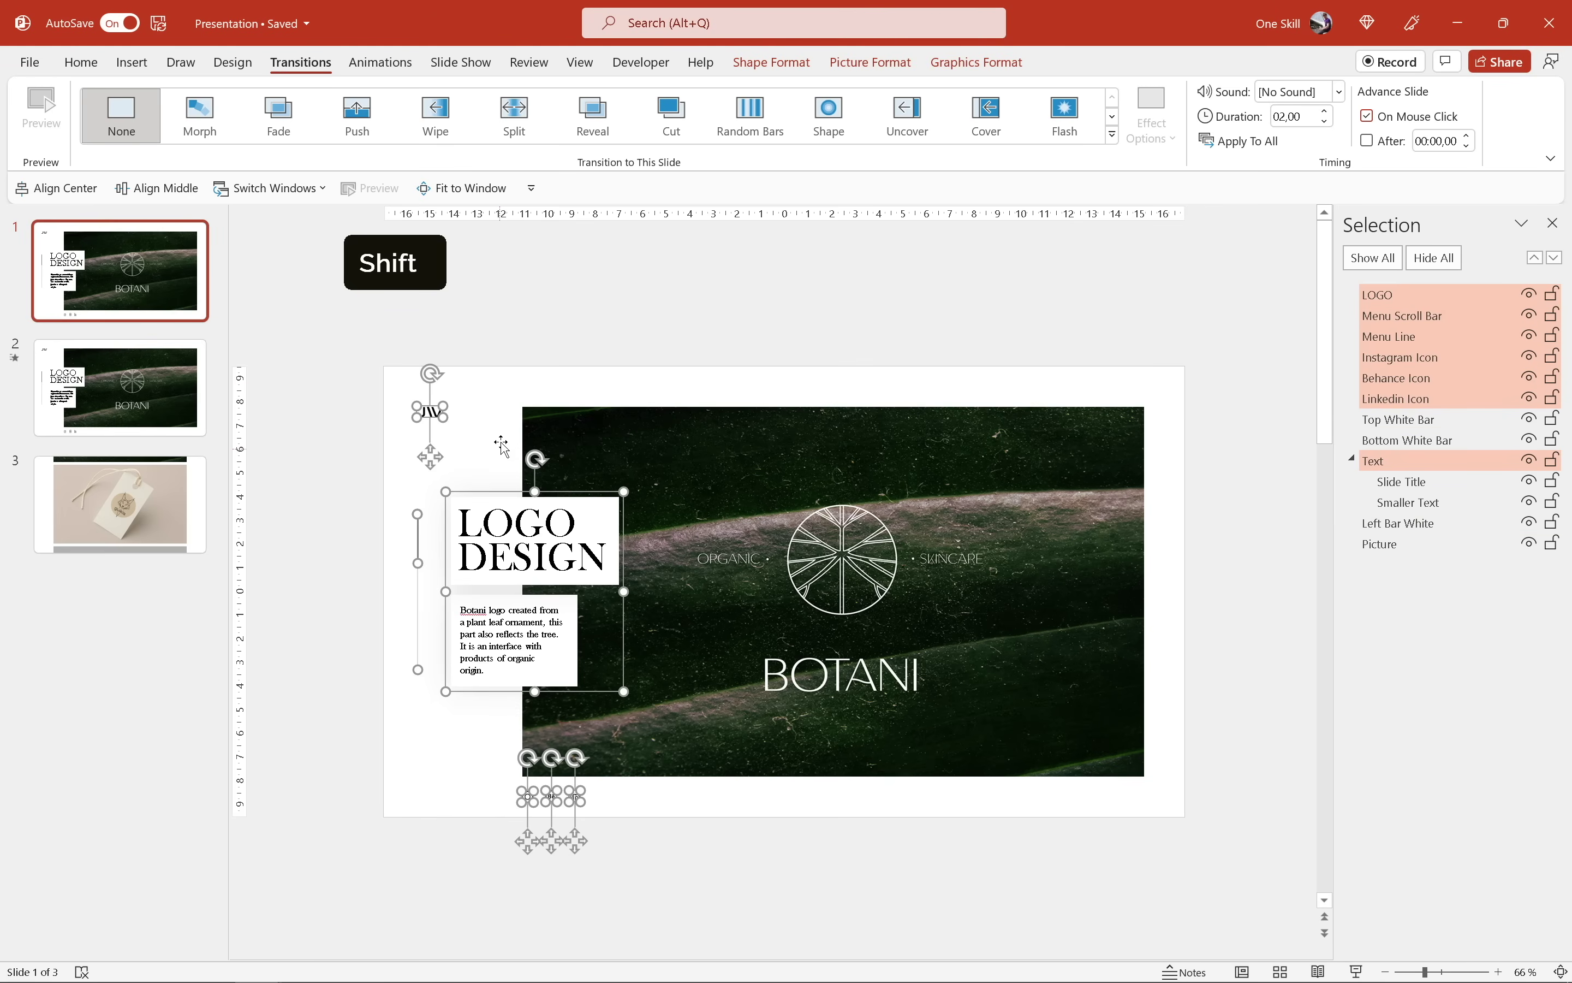
drag(623, 537, 365, 534)
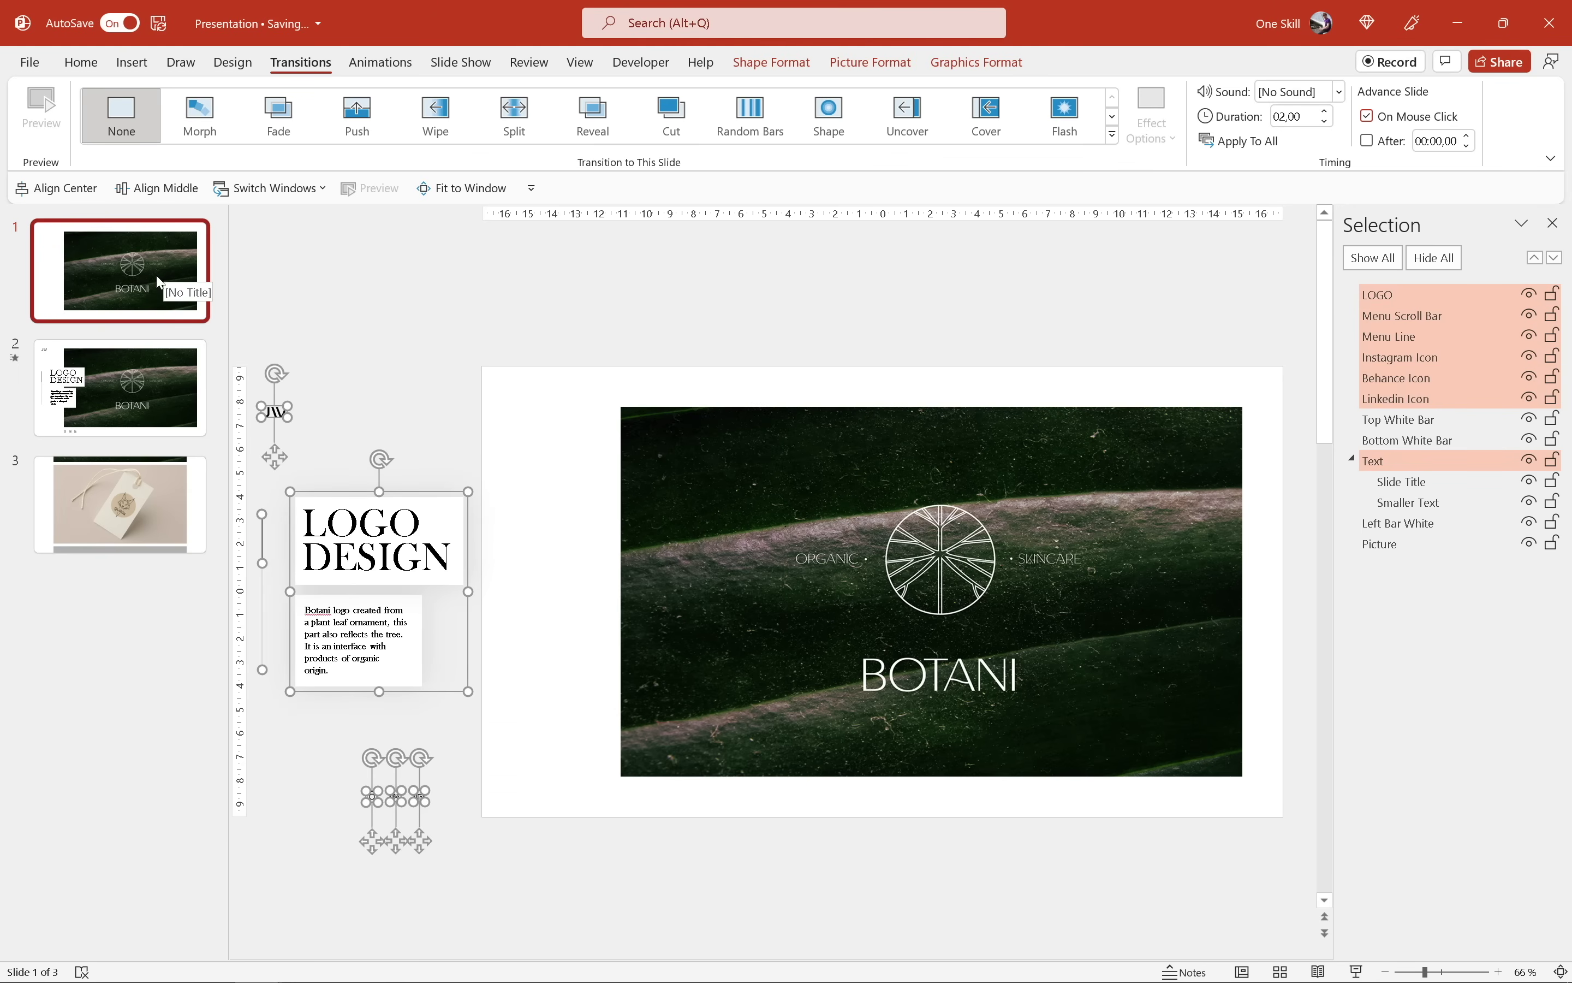
click(150, 374)
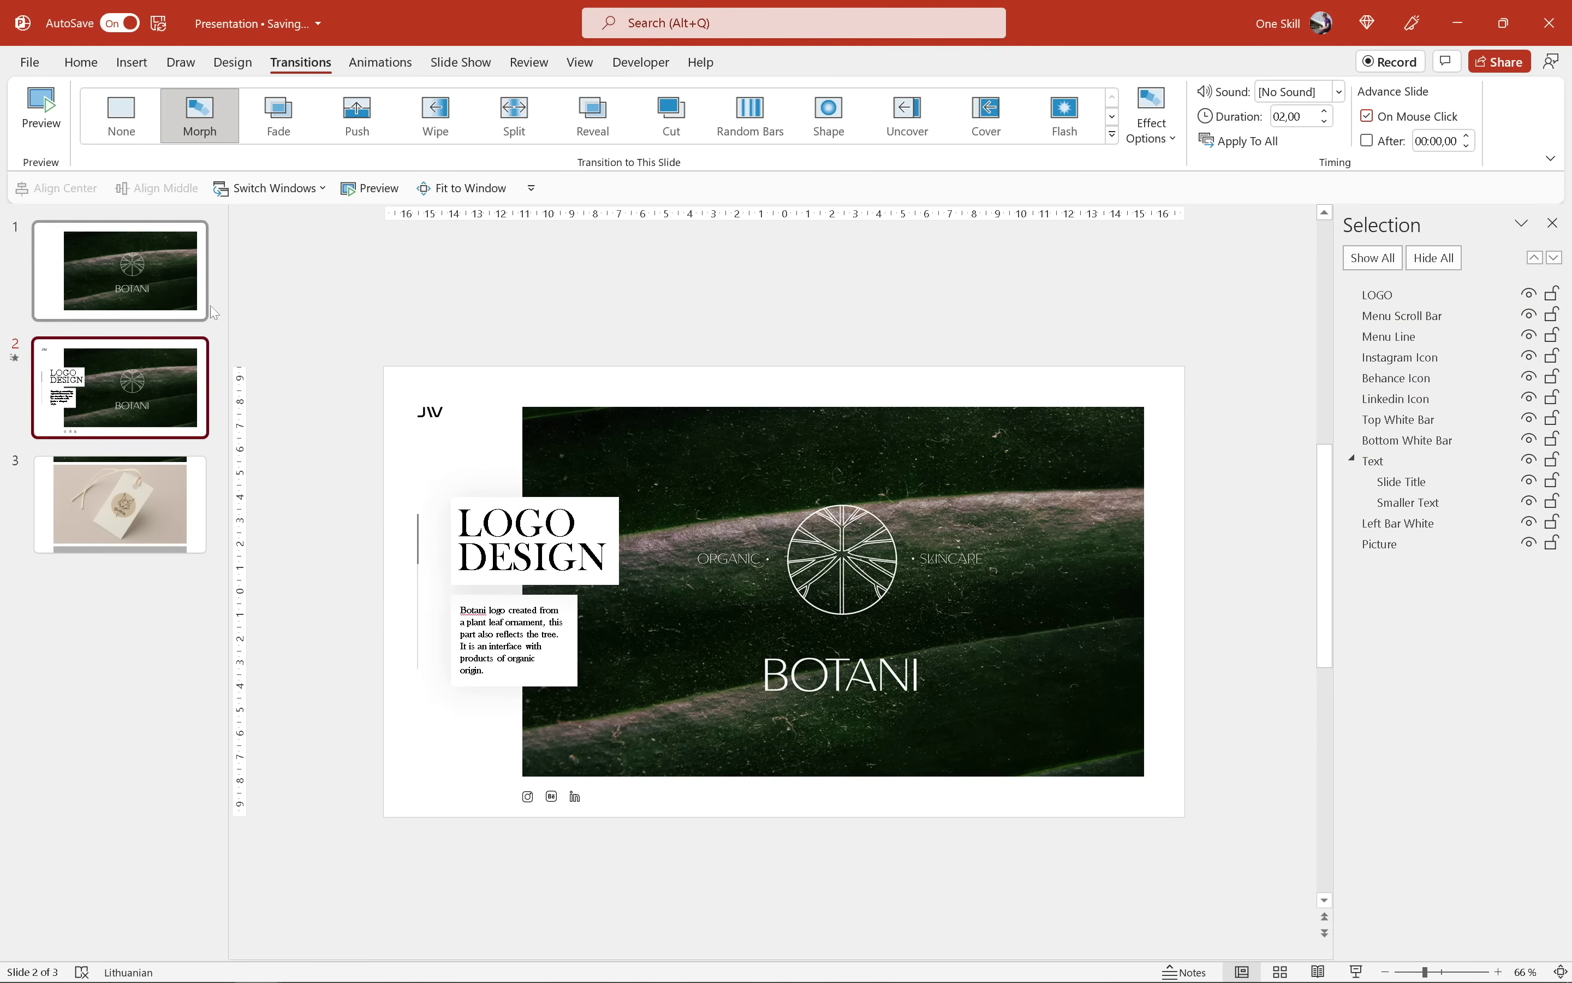
click(453, 194)
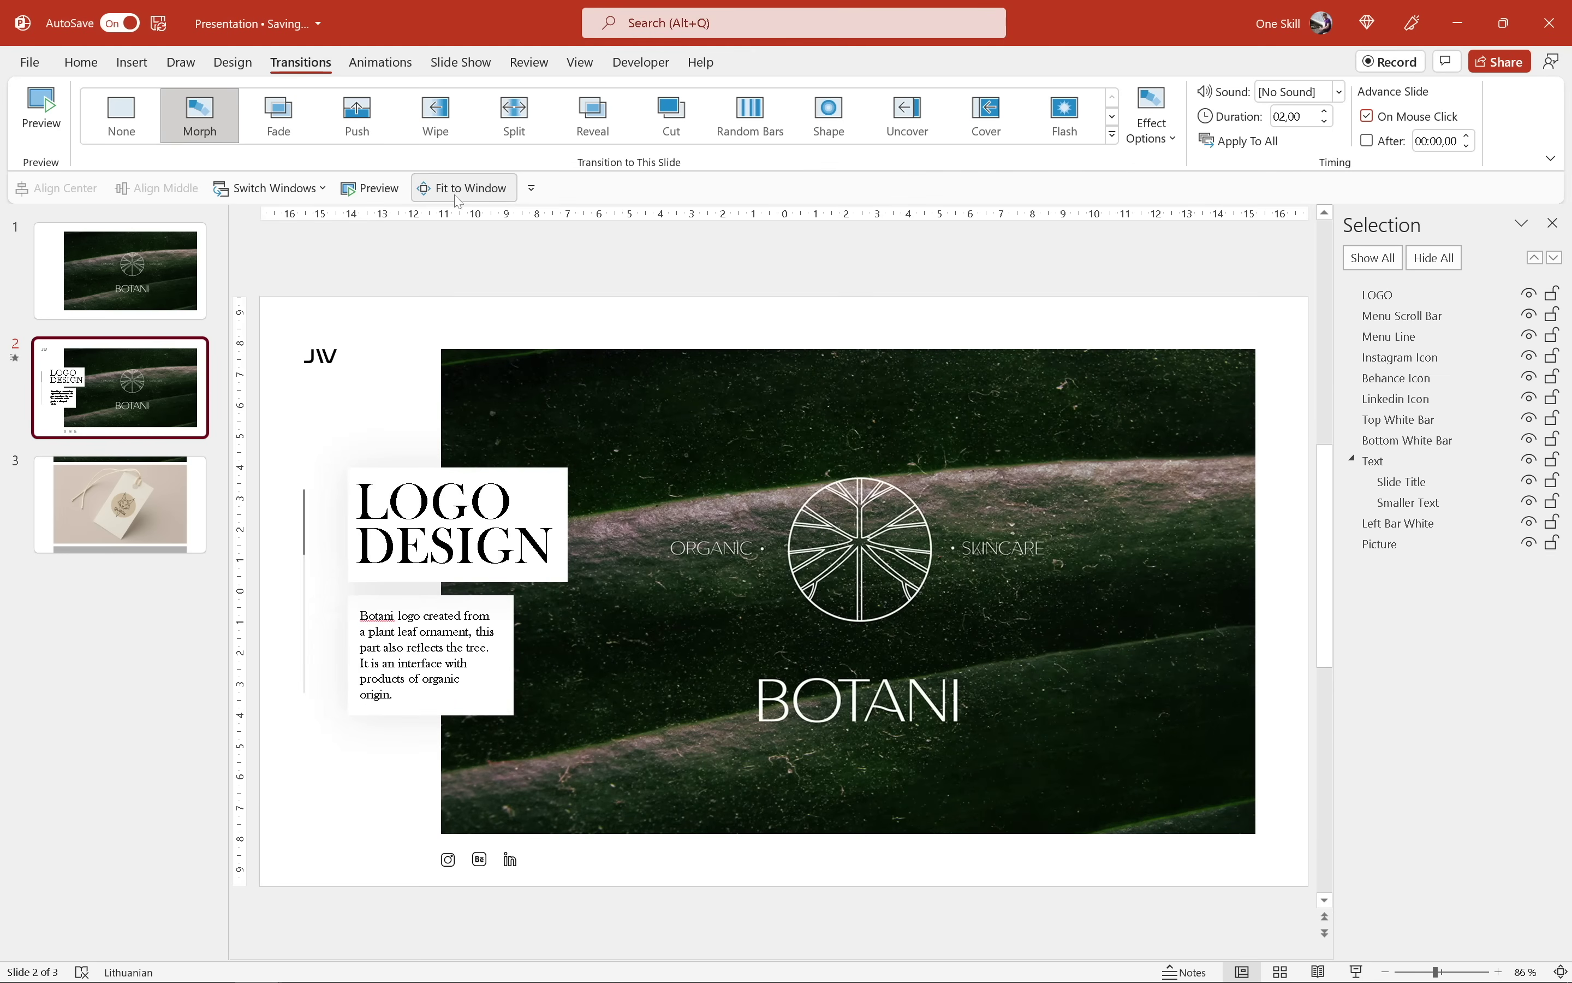
Step: Play the Morph preview into slide 2 twice, then go back to slide 1
click(381, 192)
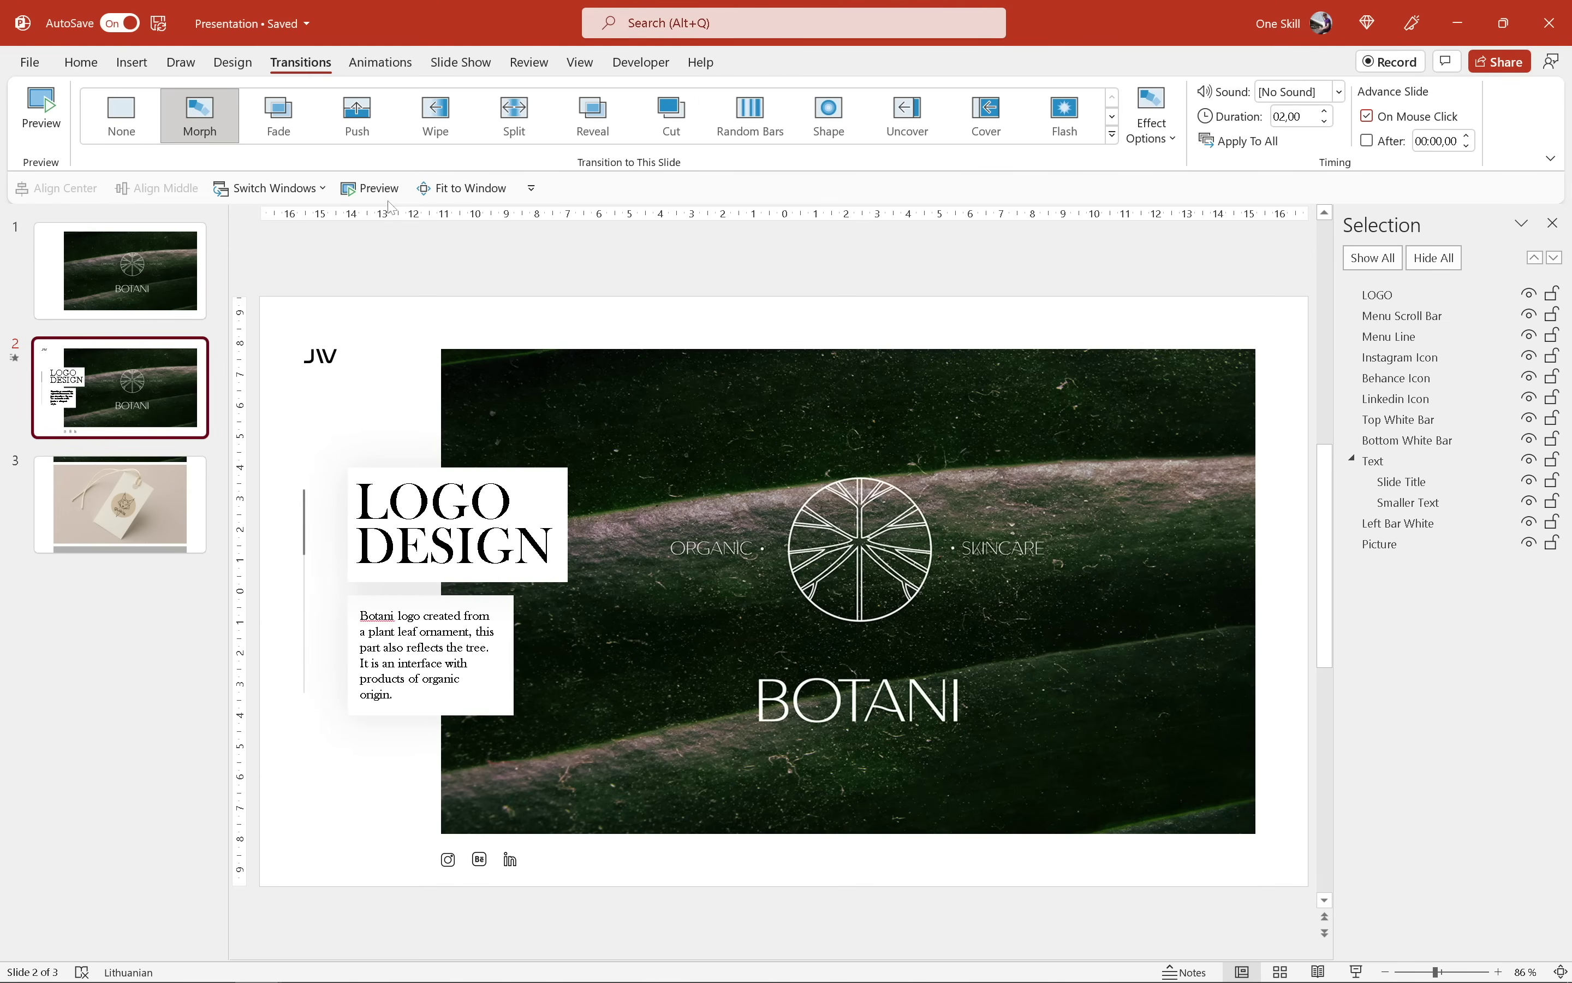
click(383, 190)
click(167, 260)
ctrl+scroll(580, 447, down, 4)
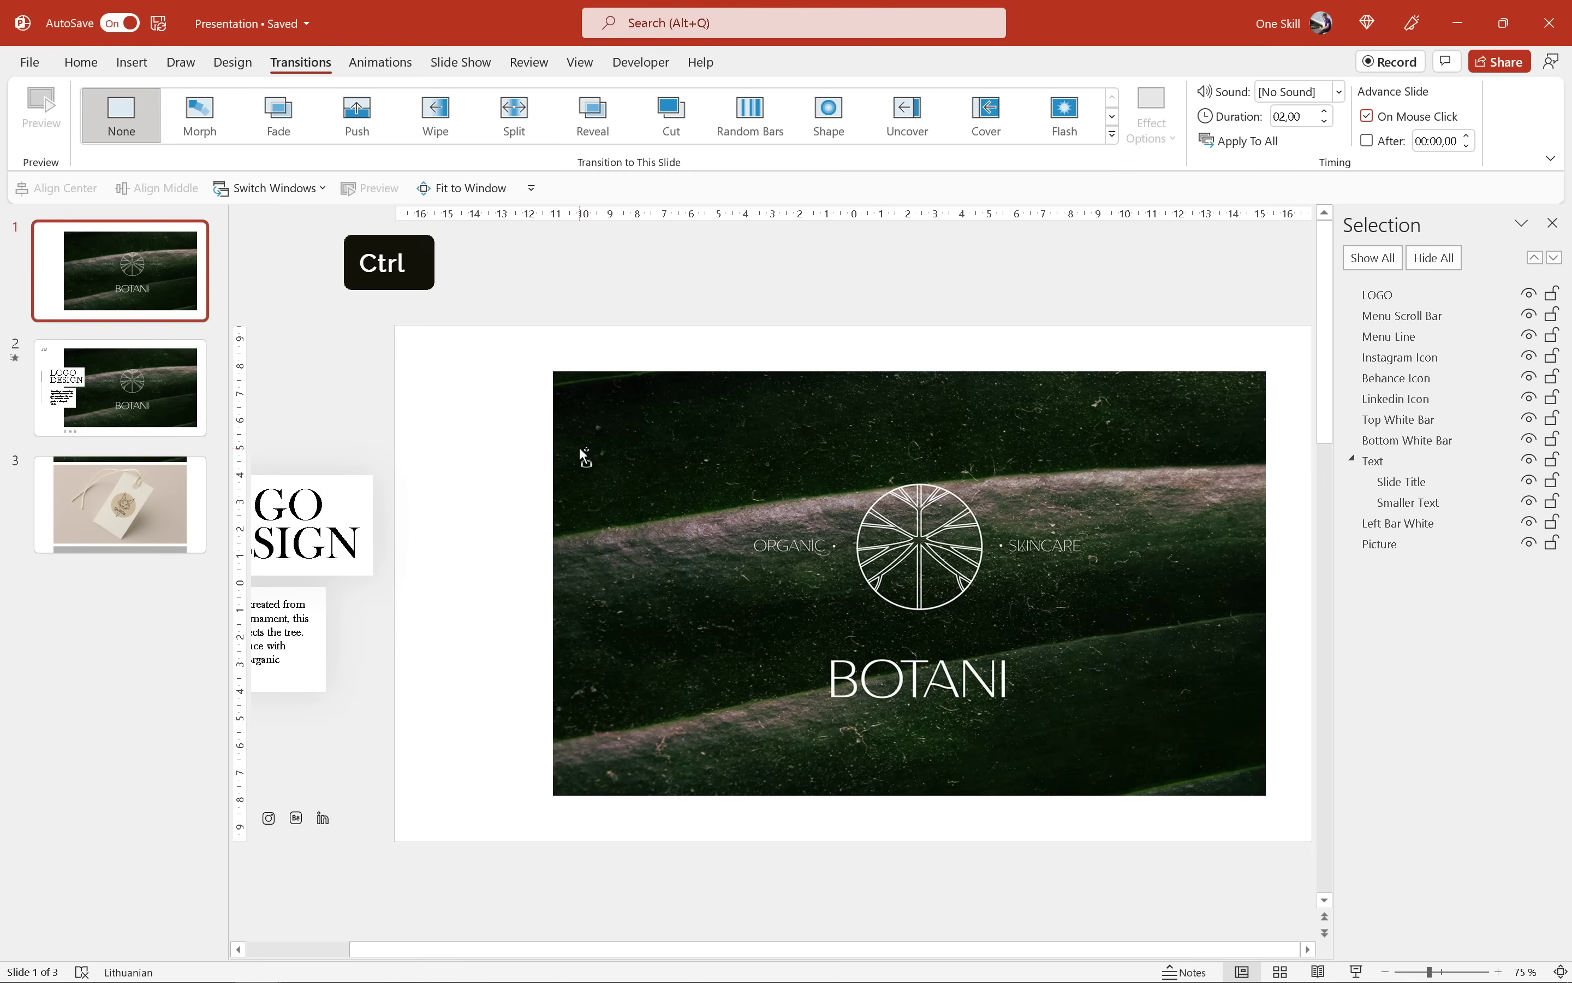
Step: Drag the Botani picture left off slide 1, then check it and Left Bar White in the Selection pane
click(691, 518)
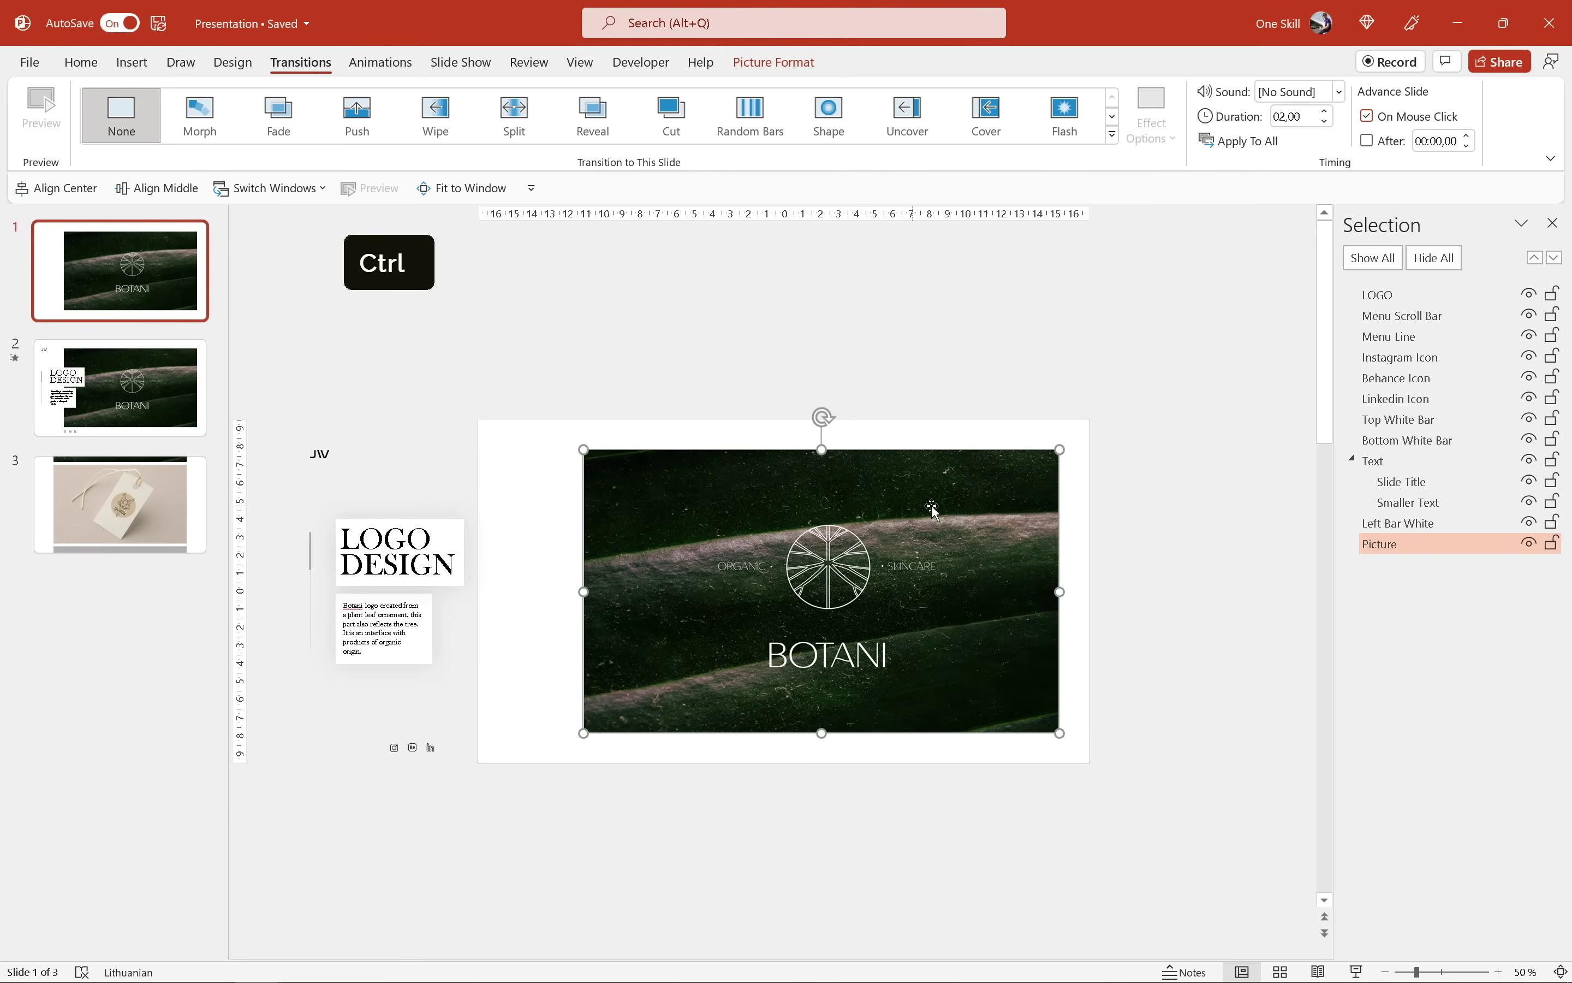
shift+drag(1014, 502, 440, 495)
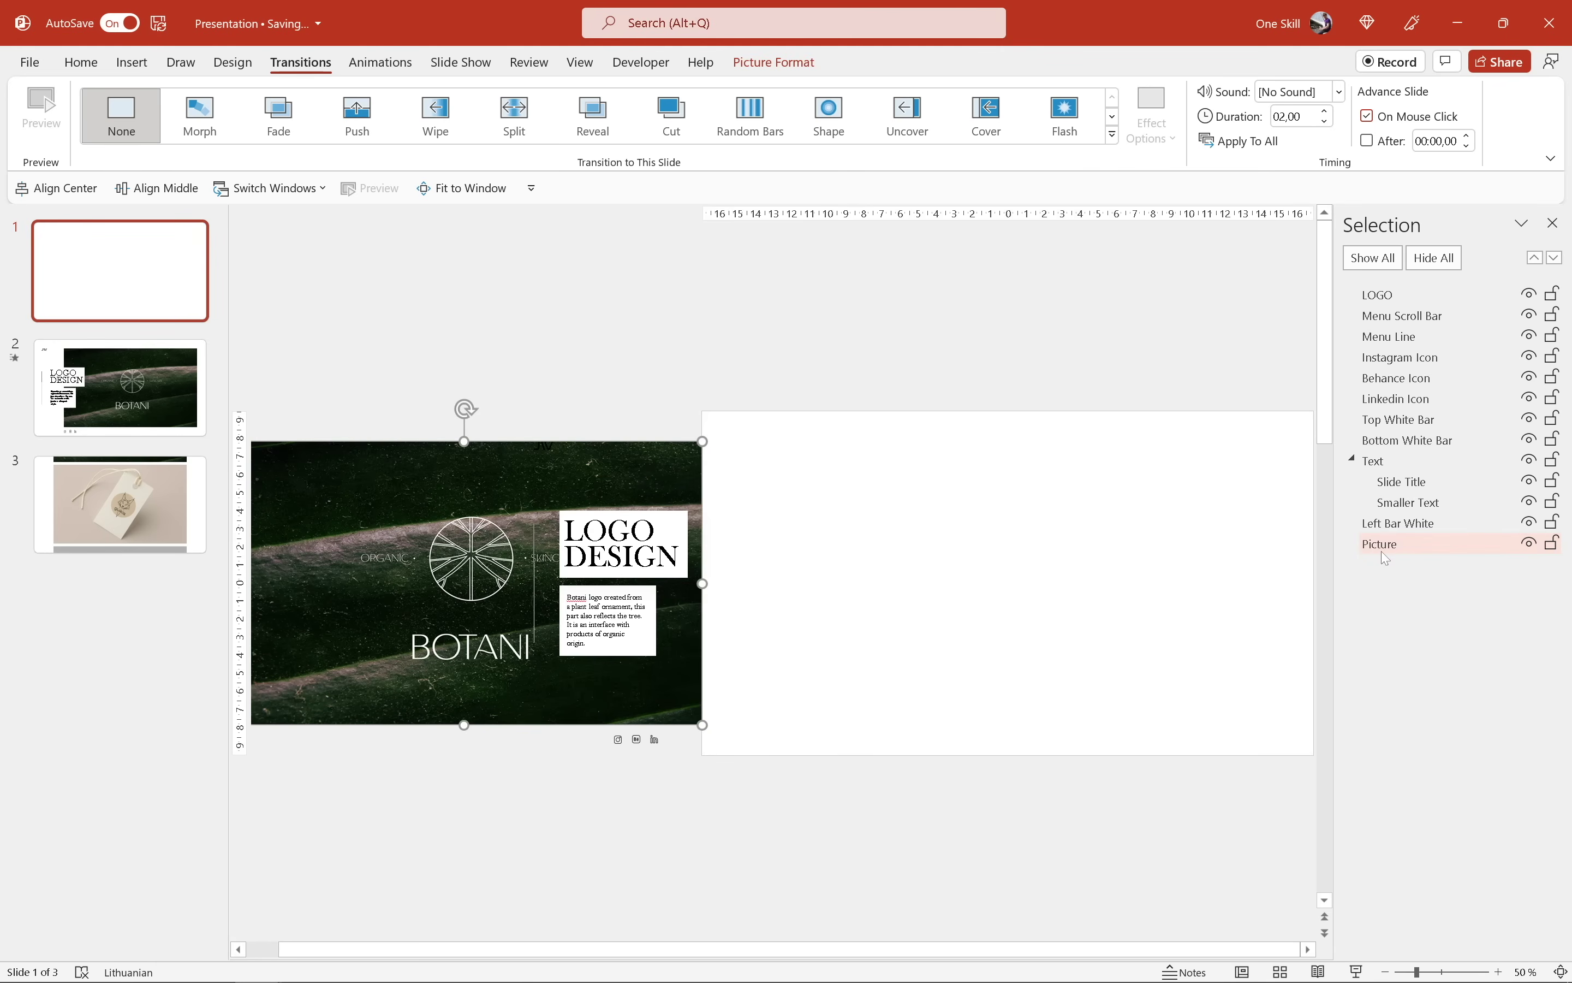
click(1395, 525)
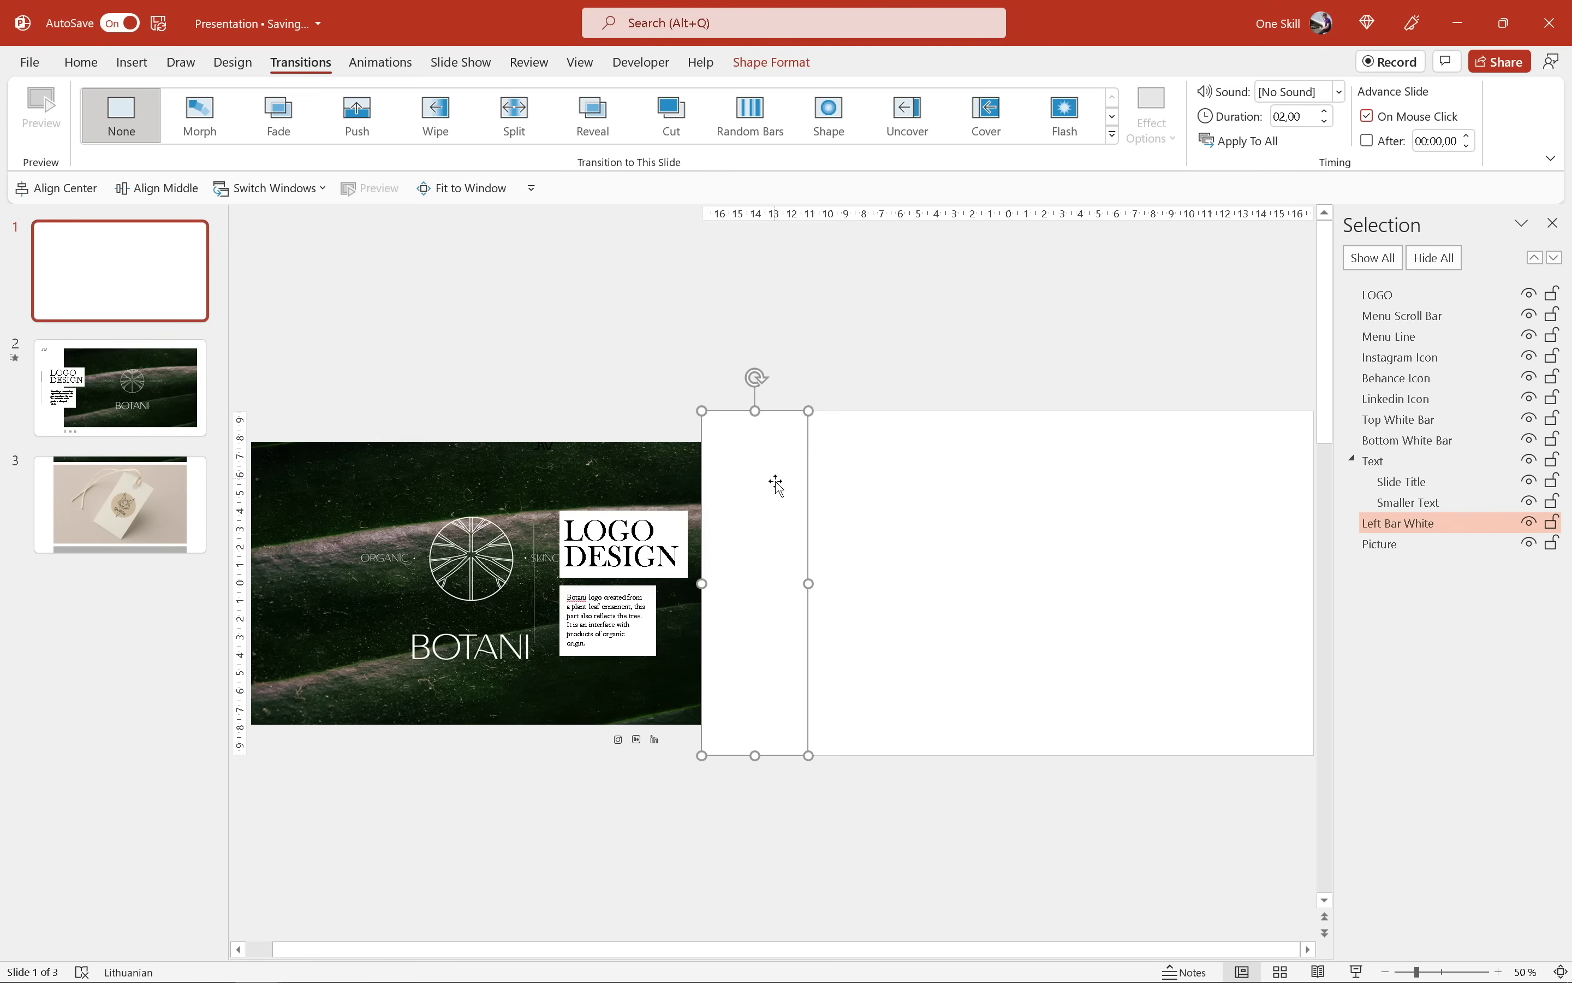
click(1382, 546)
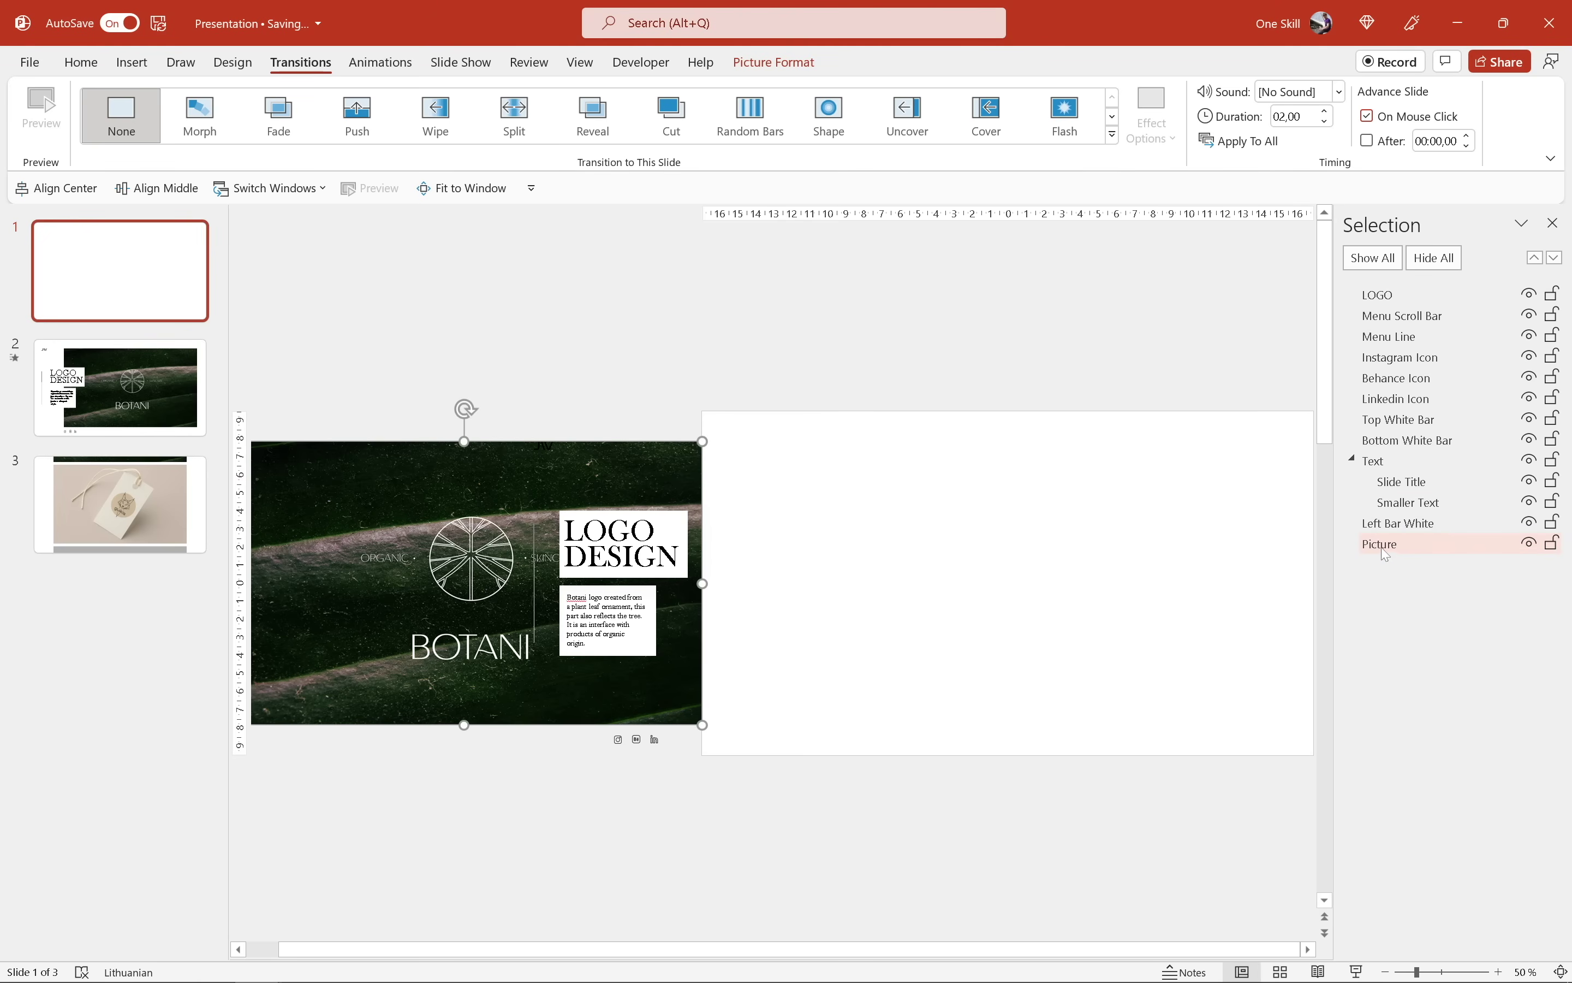
Step: Fit slide 2 to the window, preview its Morph twice, then duplicate the Botani slide
click(160, 379)
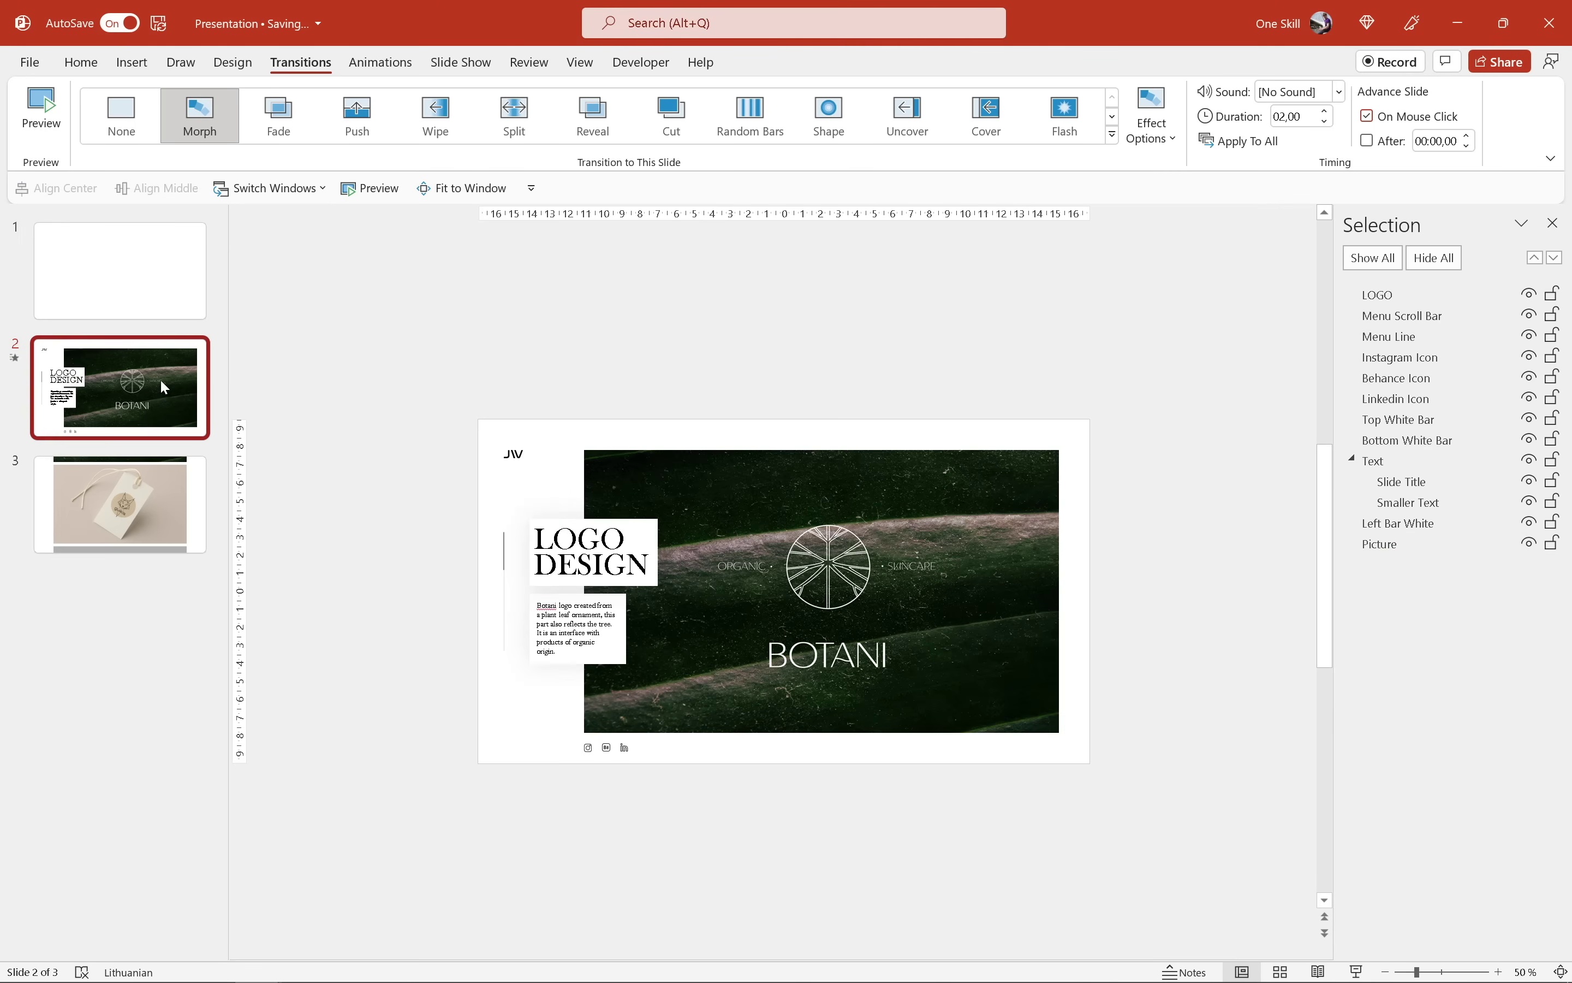
click(458, 195)
click(388, 194)
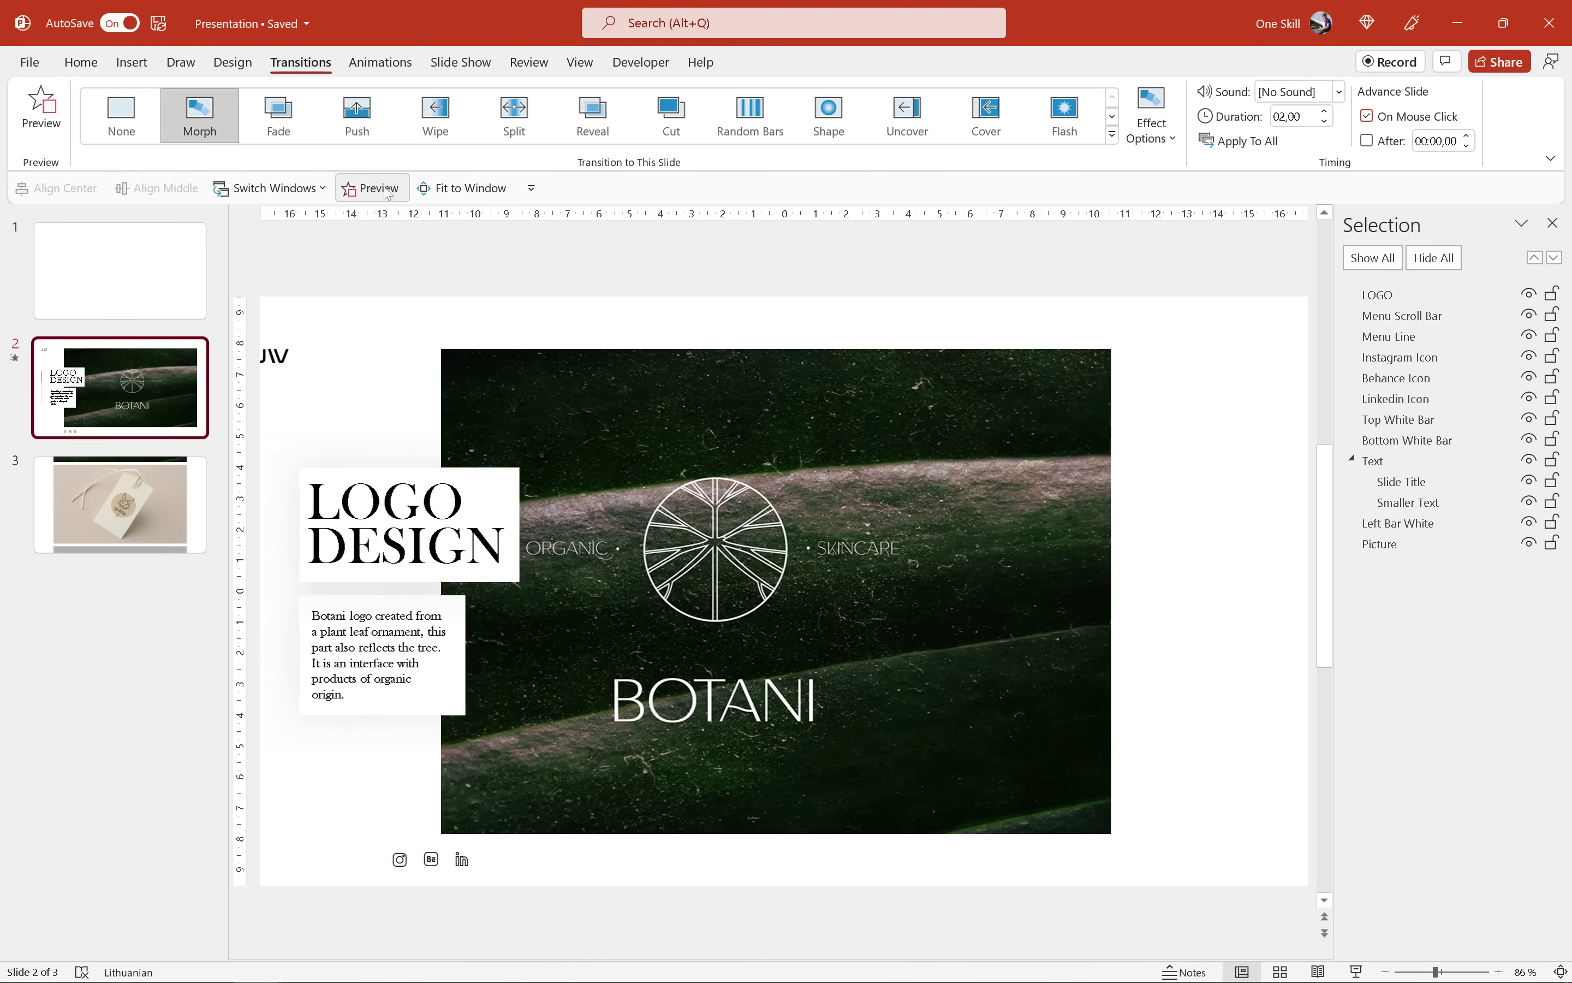
click(369, 188)
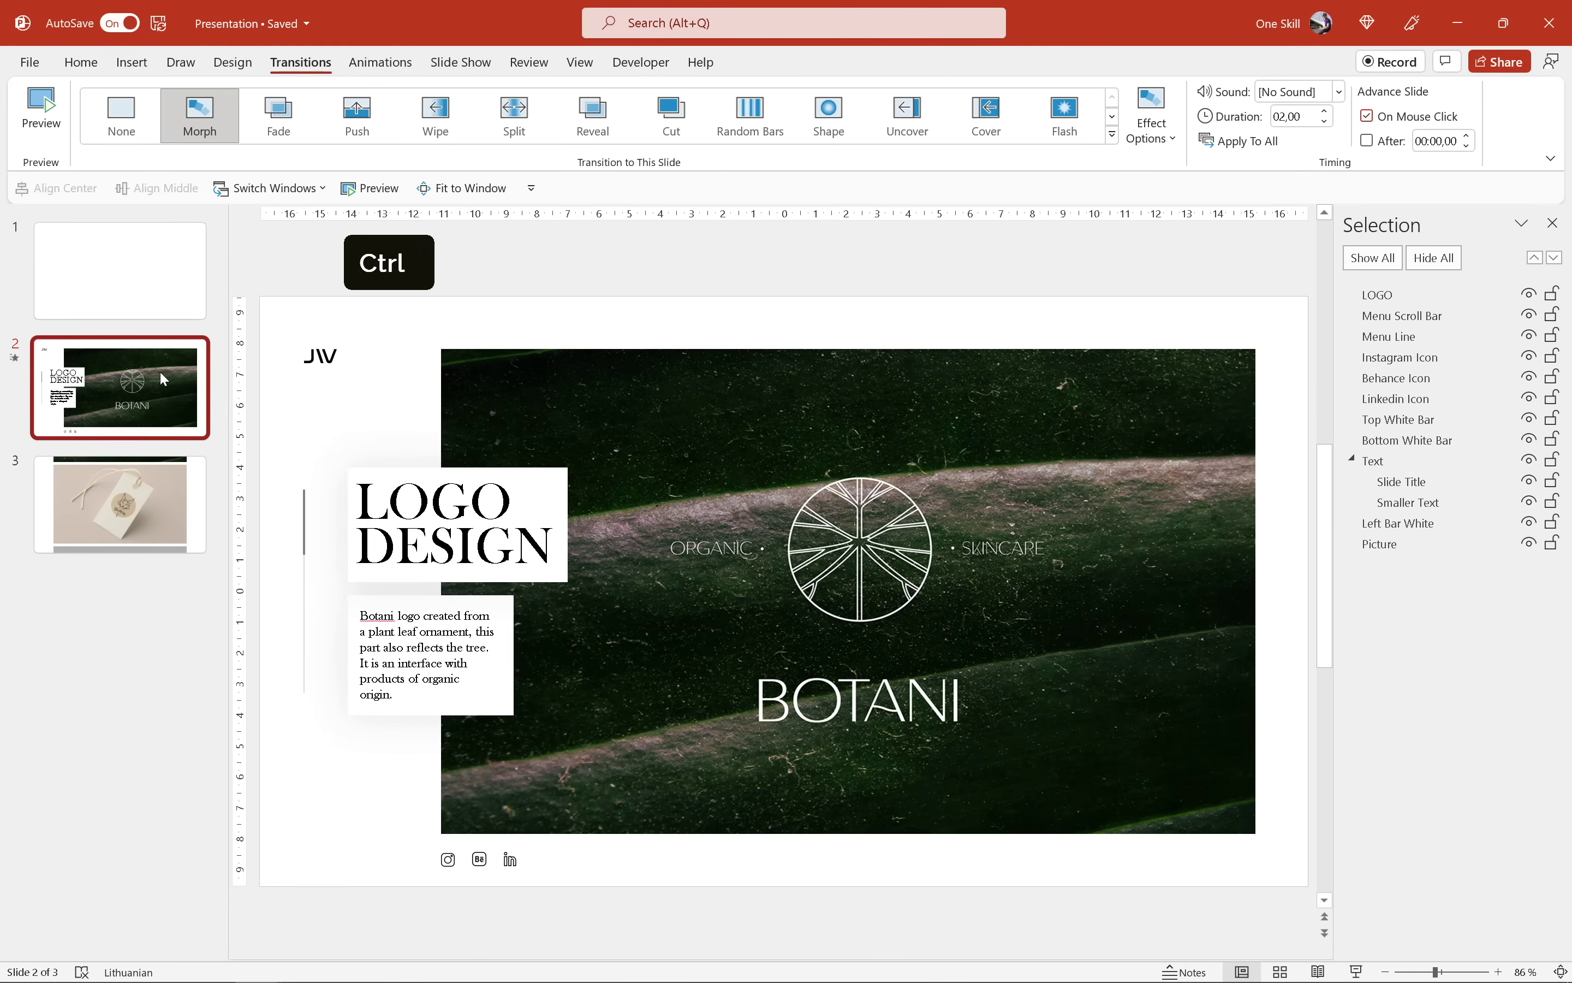
key(ctrl+d)
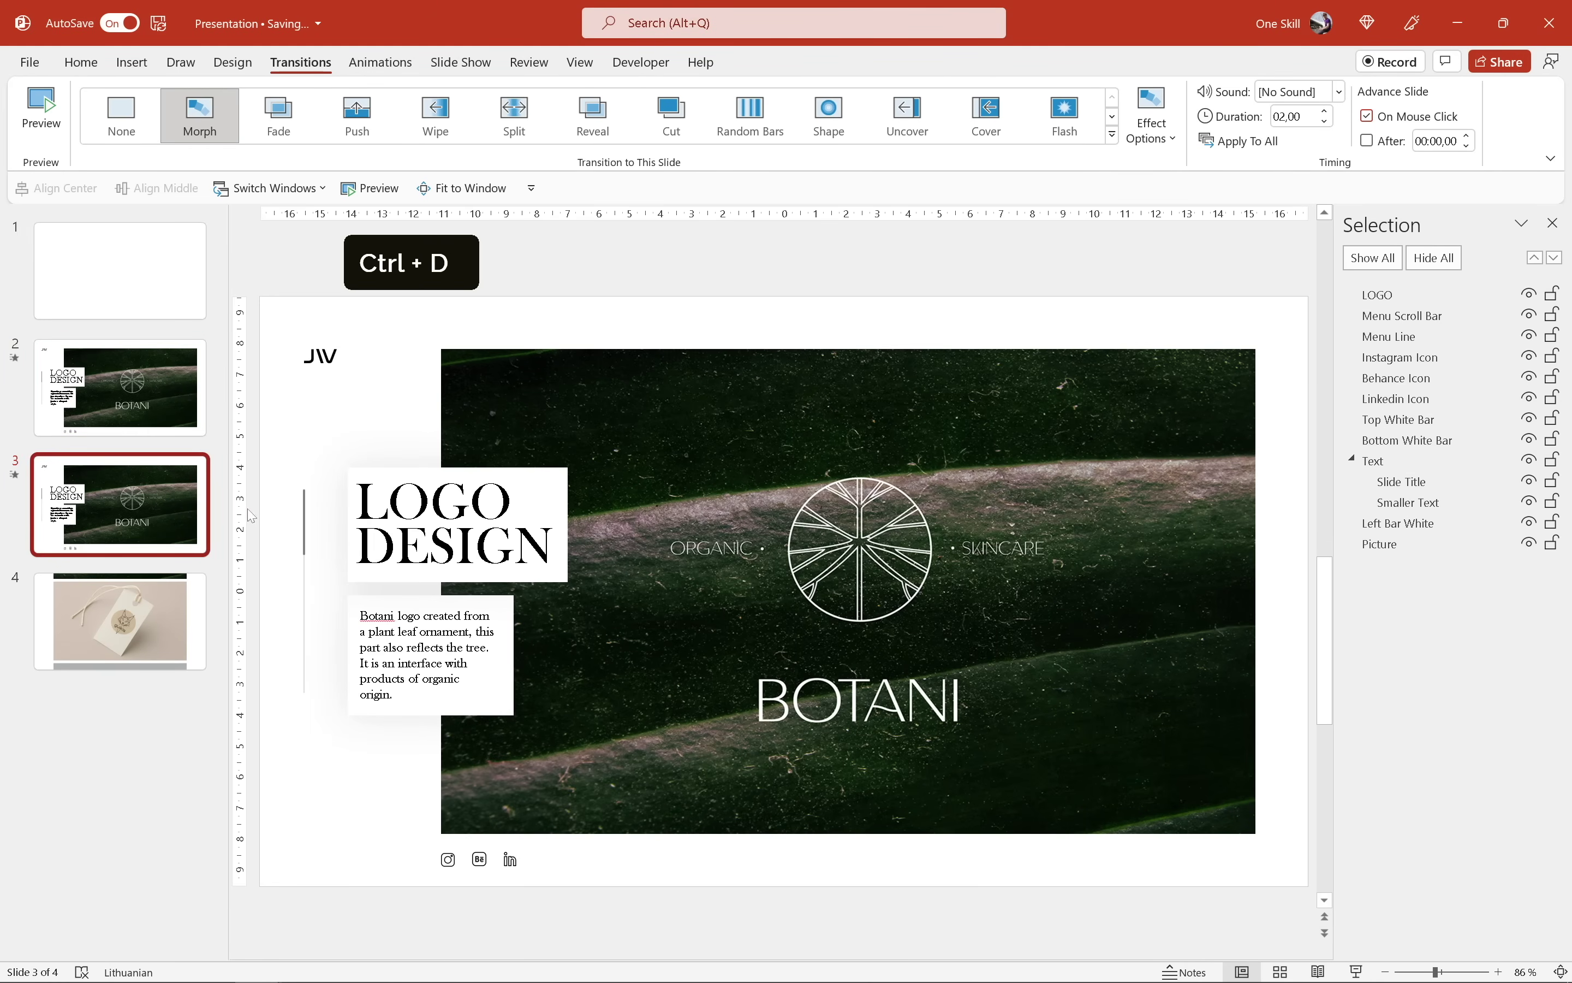
Step: Copy the Guikis tag photo from slide 4 and put it in place of slide 3's Botani photo
click(190, 604)
click(520, 478)
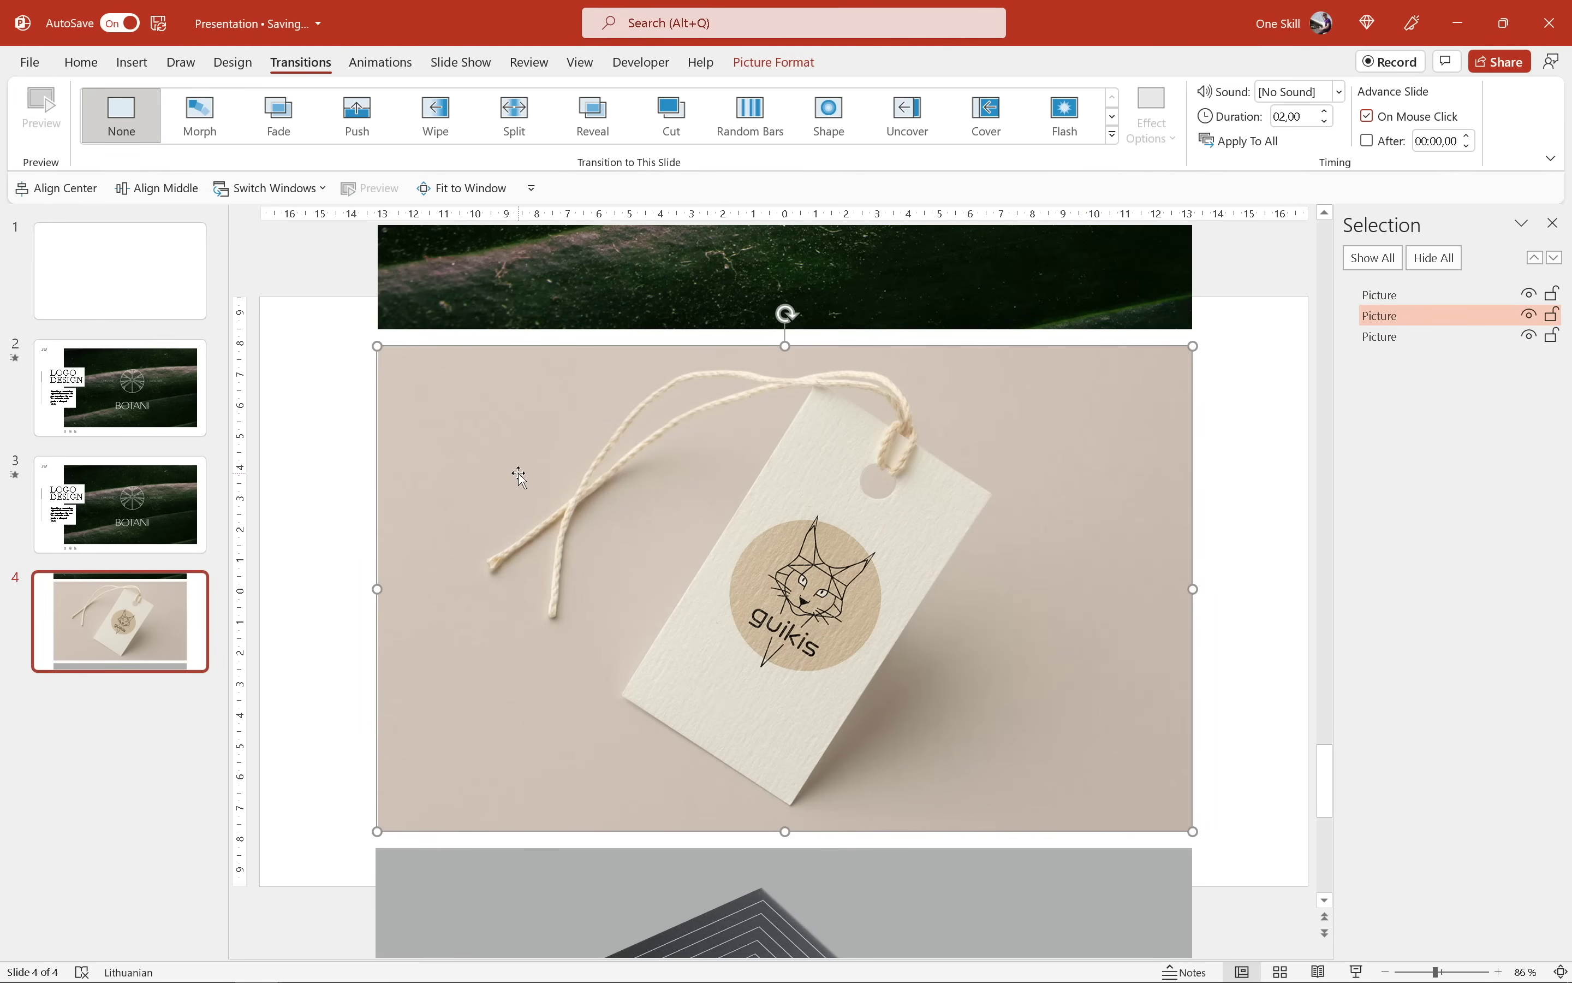
key(ctrl+c)
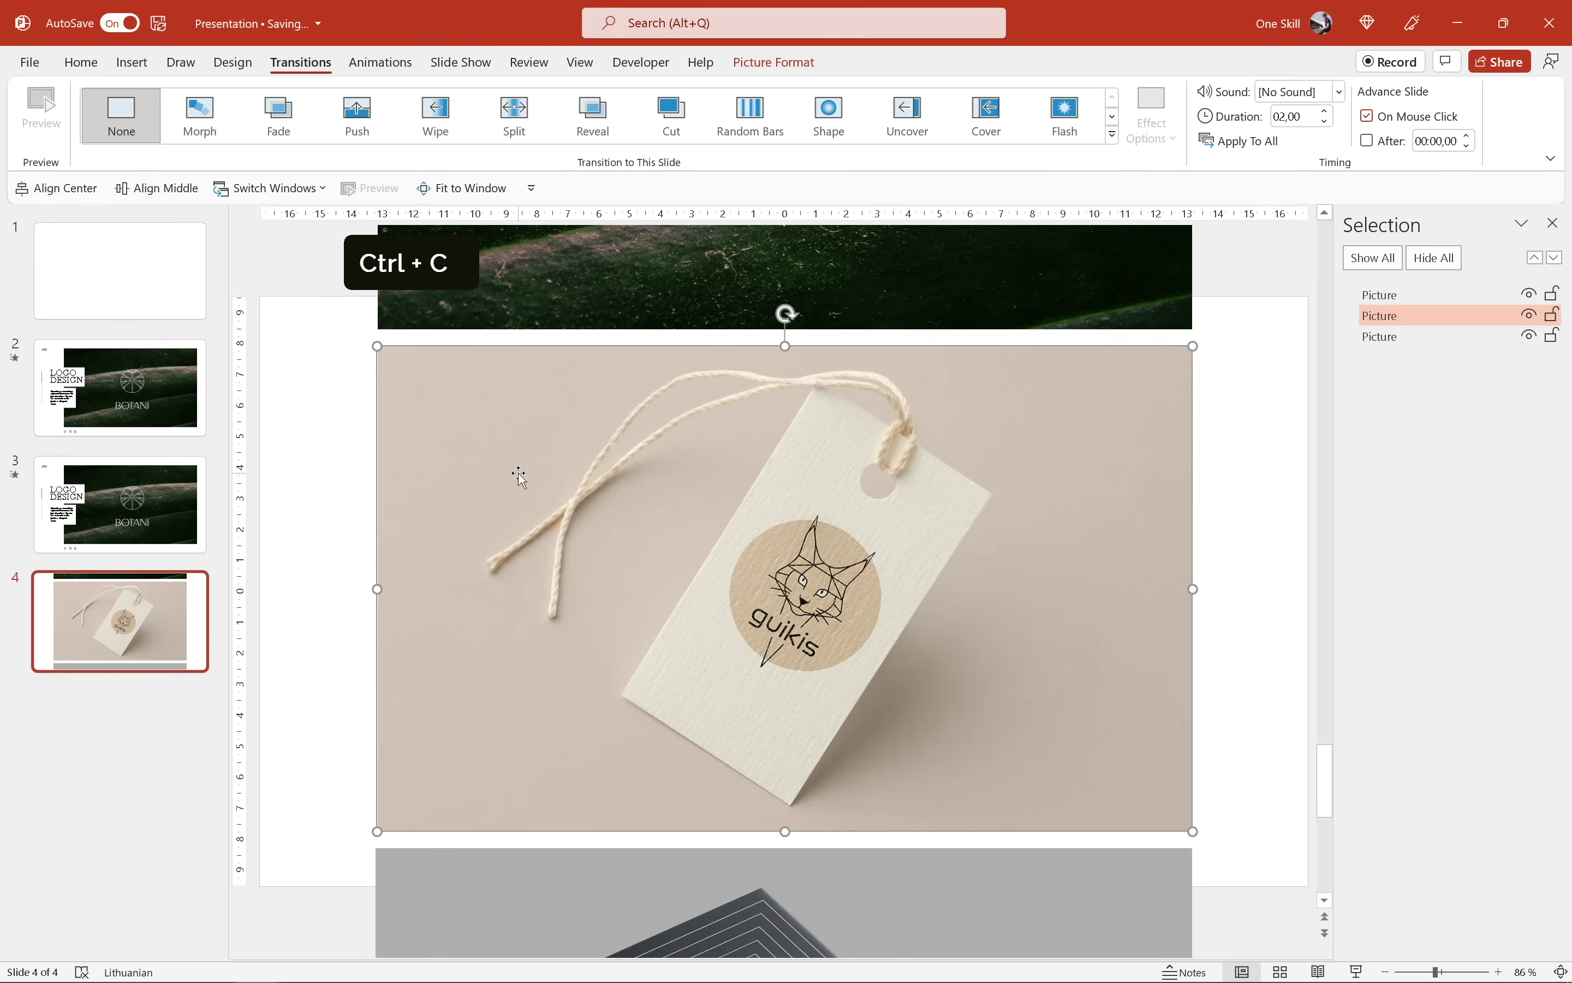
click(169, 509)
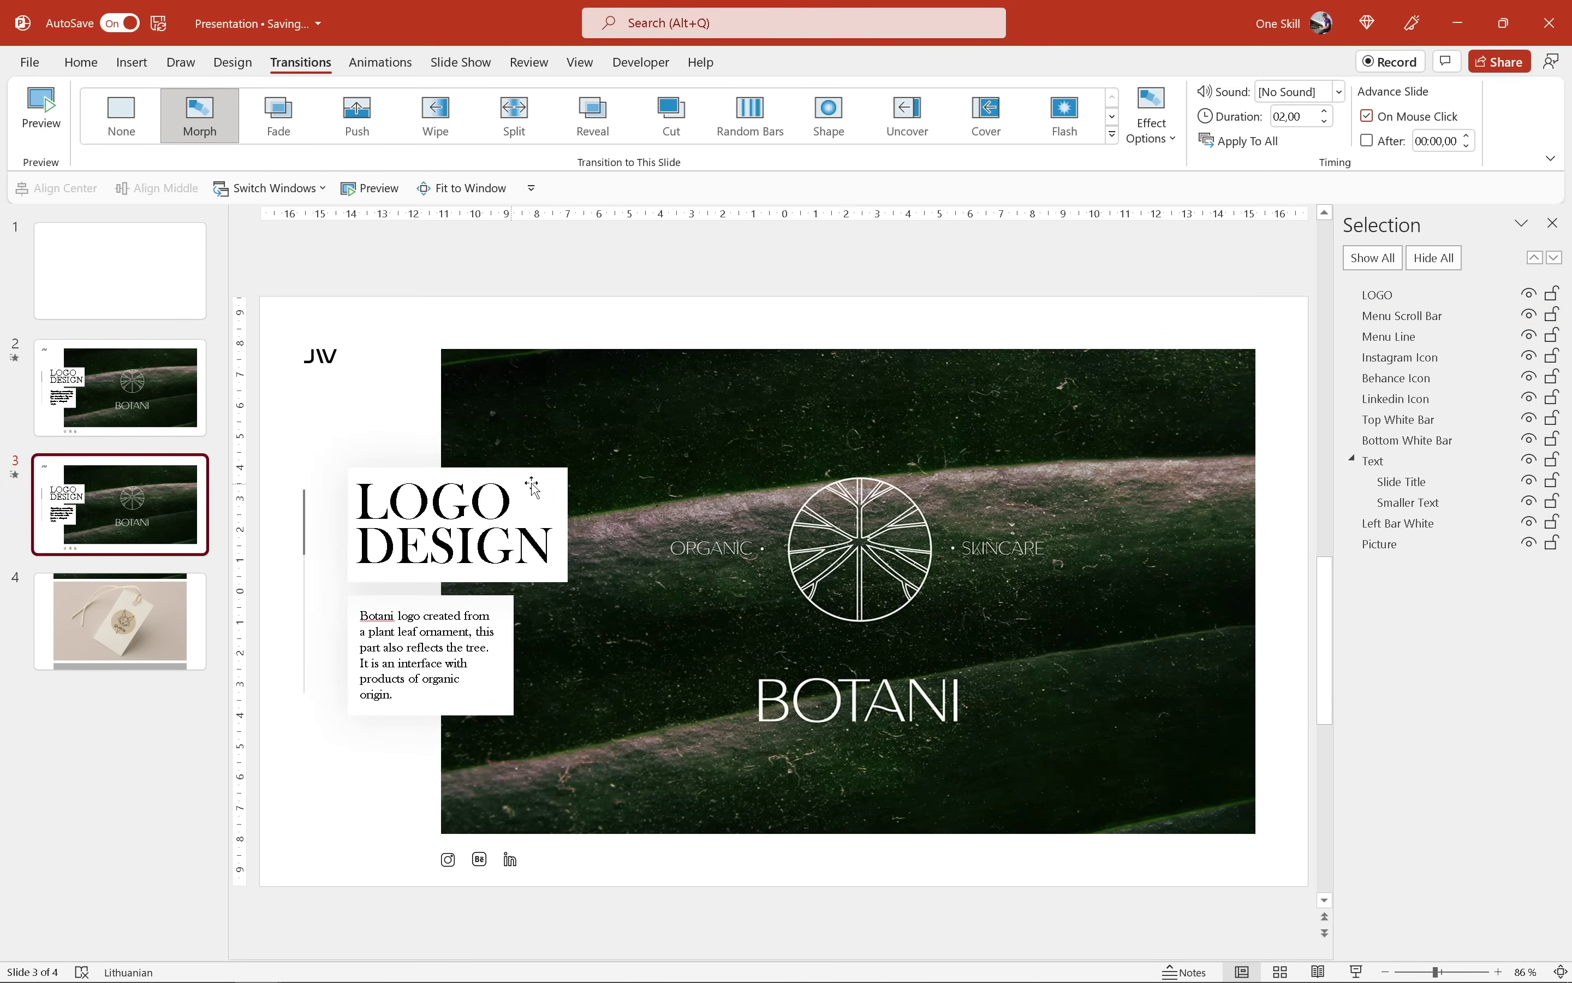
right_click(677, 439)
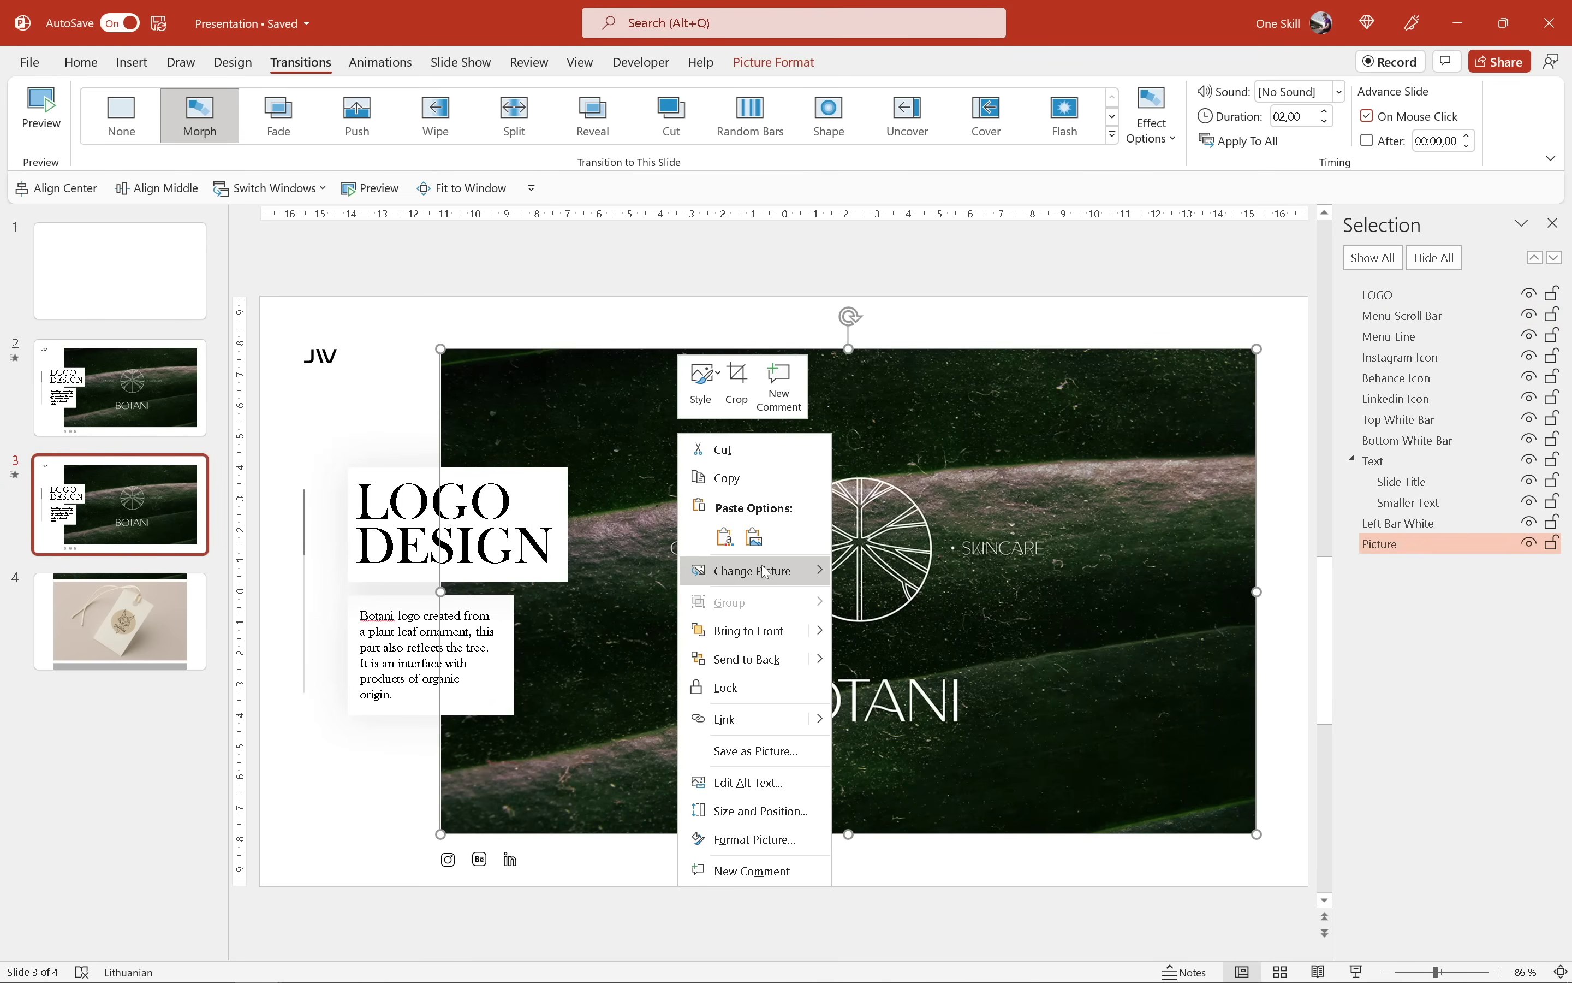
mouse_move(813, 583)
click(908, 687)
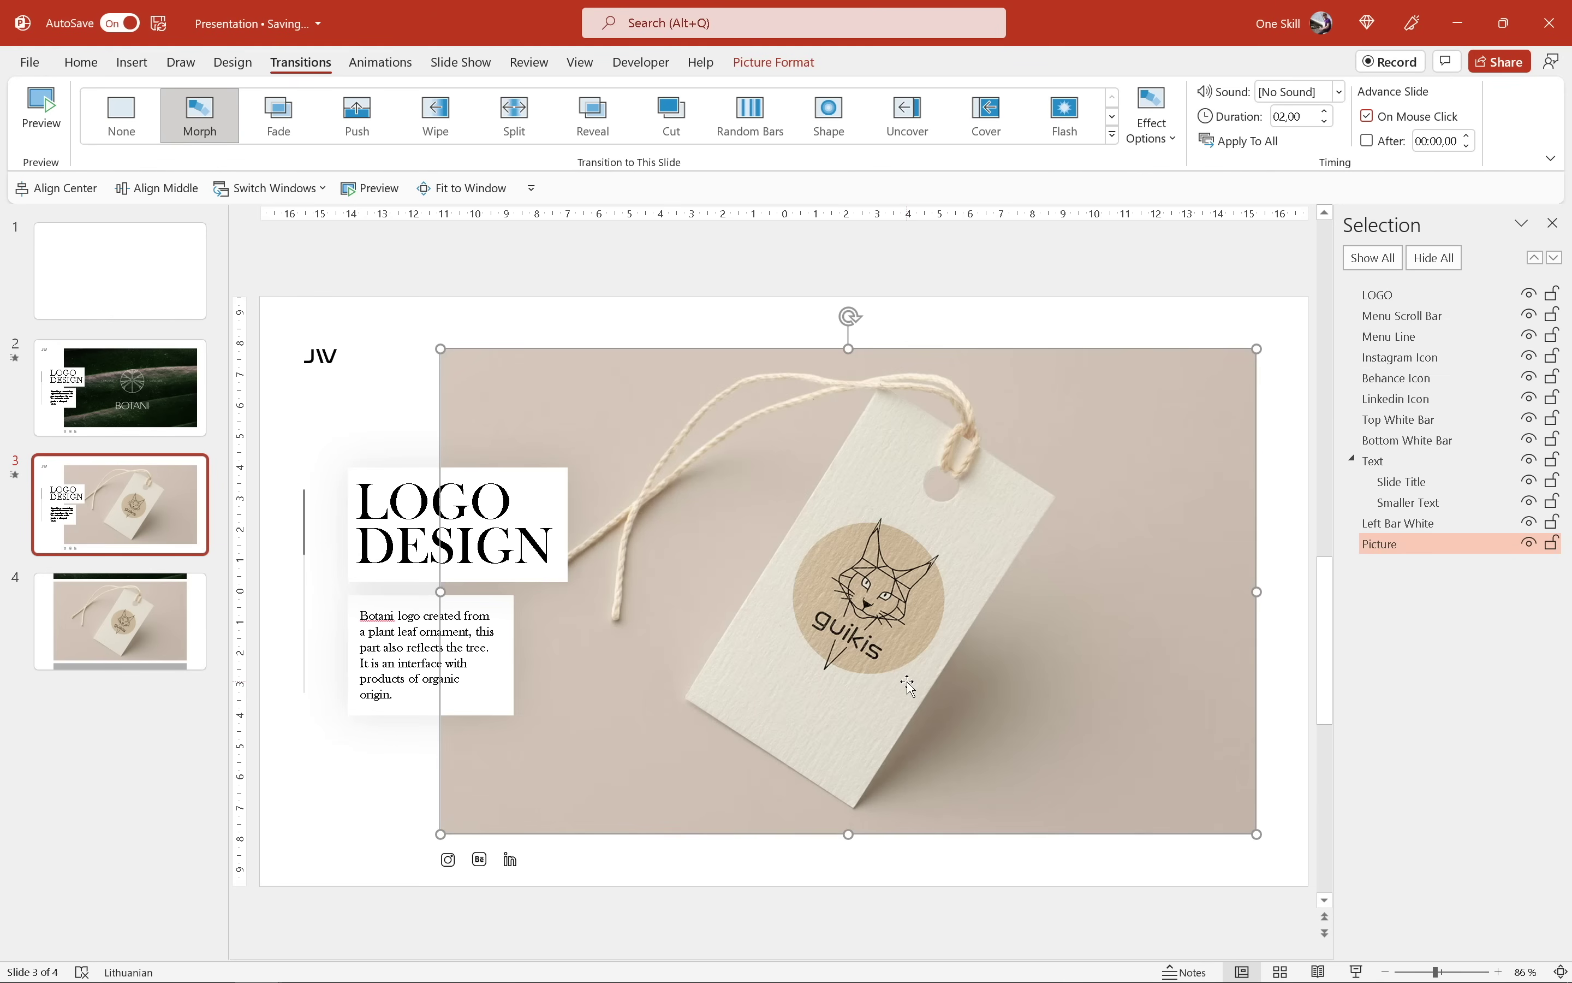
click(1184, 972)
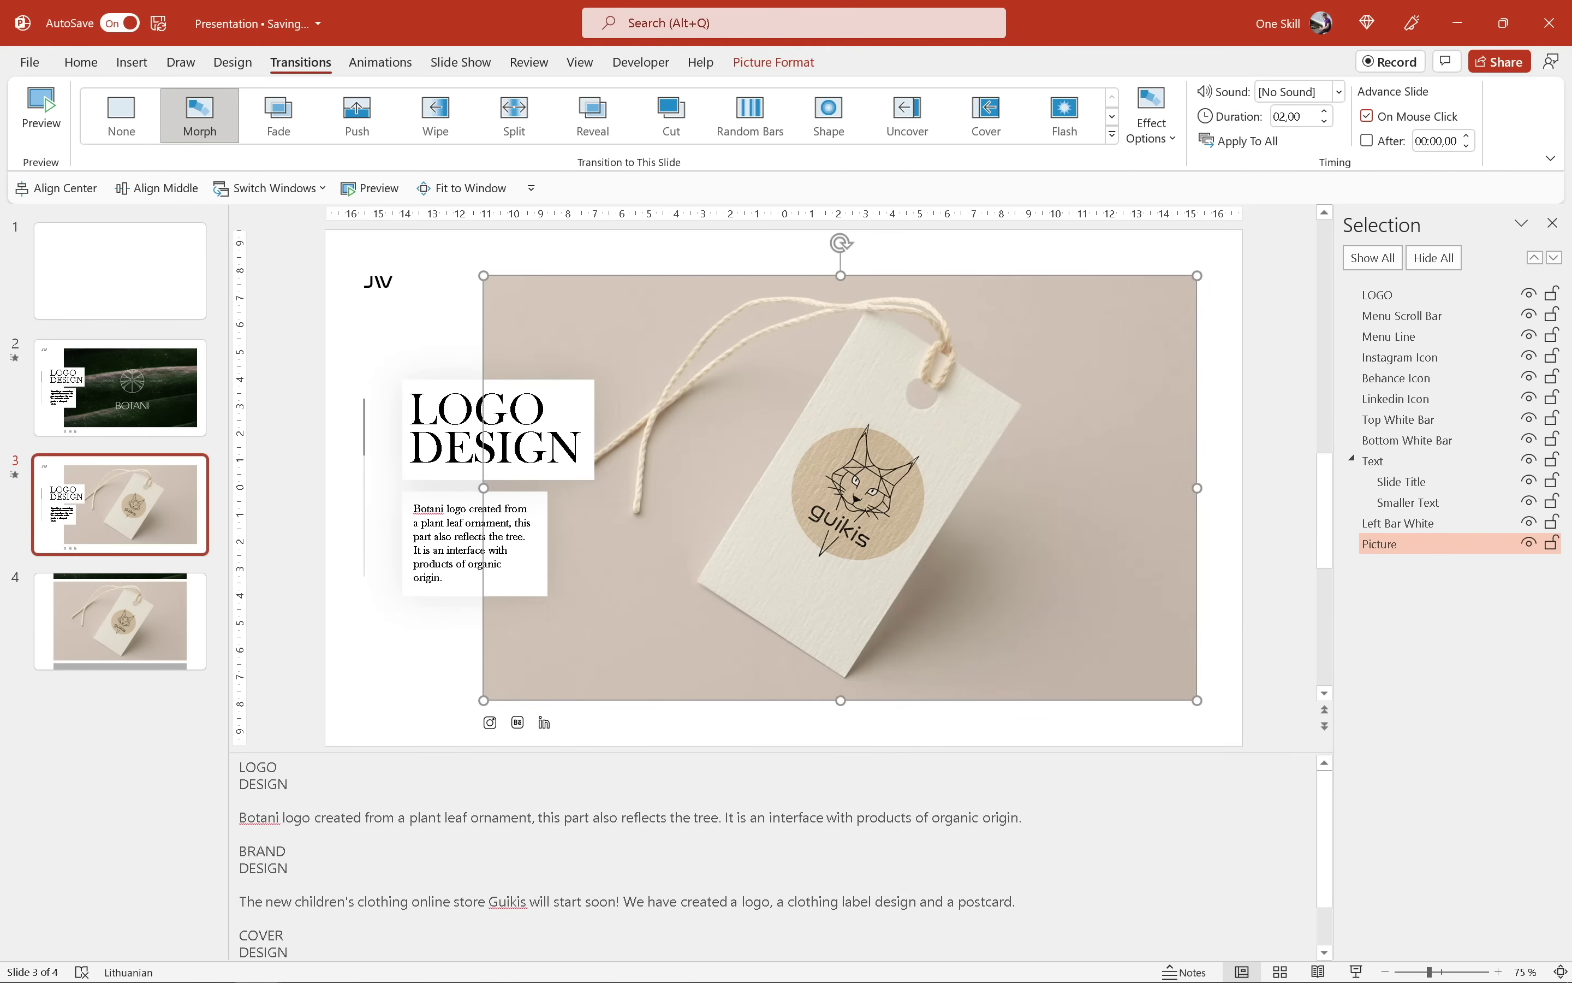
Step: Replace slide 3's title with 'BRAND DESIGN' copied from the speaker notes
drag(240, 851, 290, 868)
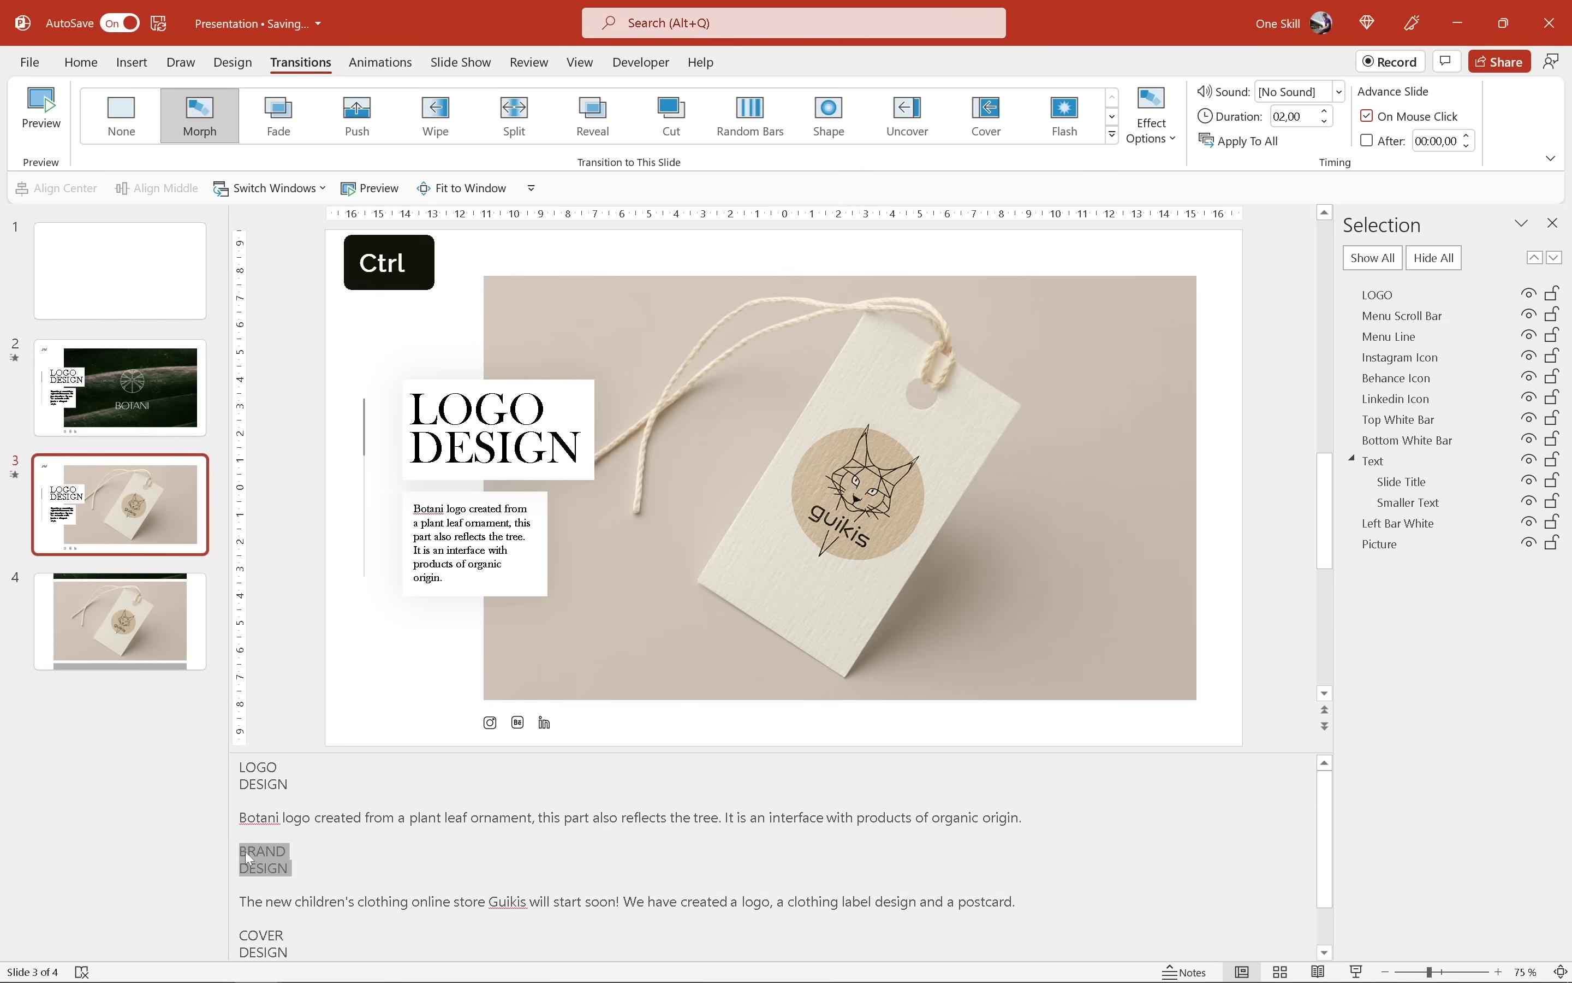
key(ctrl+c)
click(494, 445)
key(ctrl+a)
key(ctrl+v)
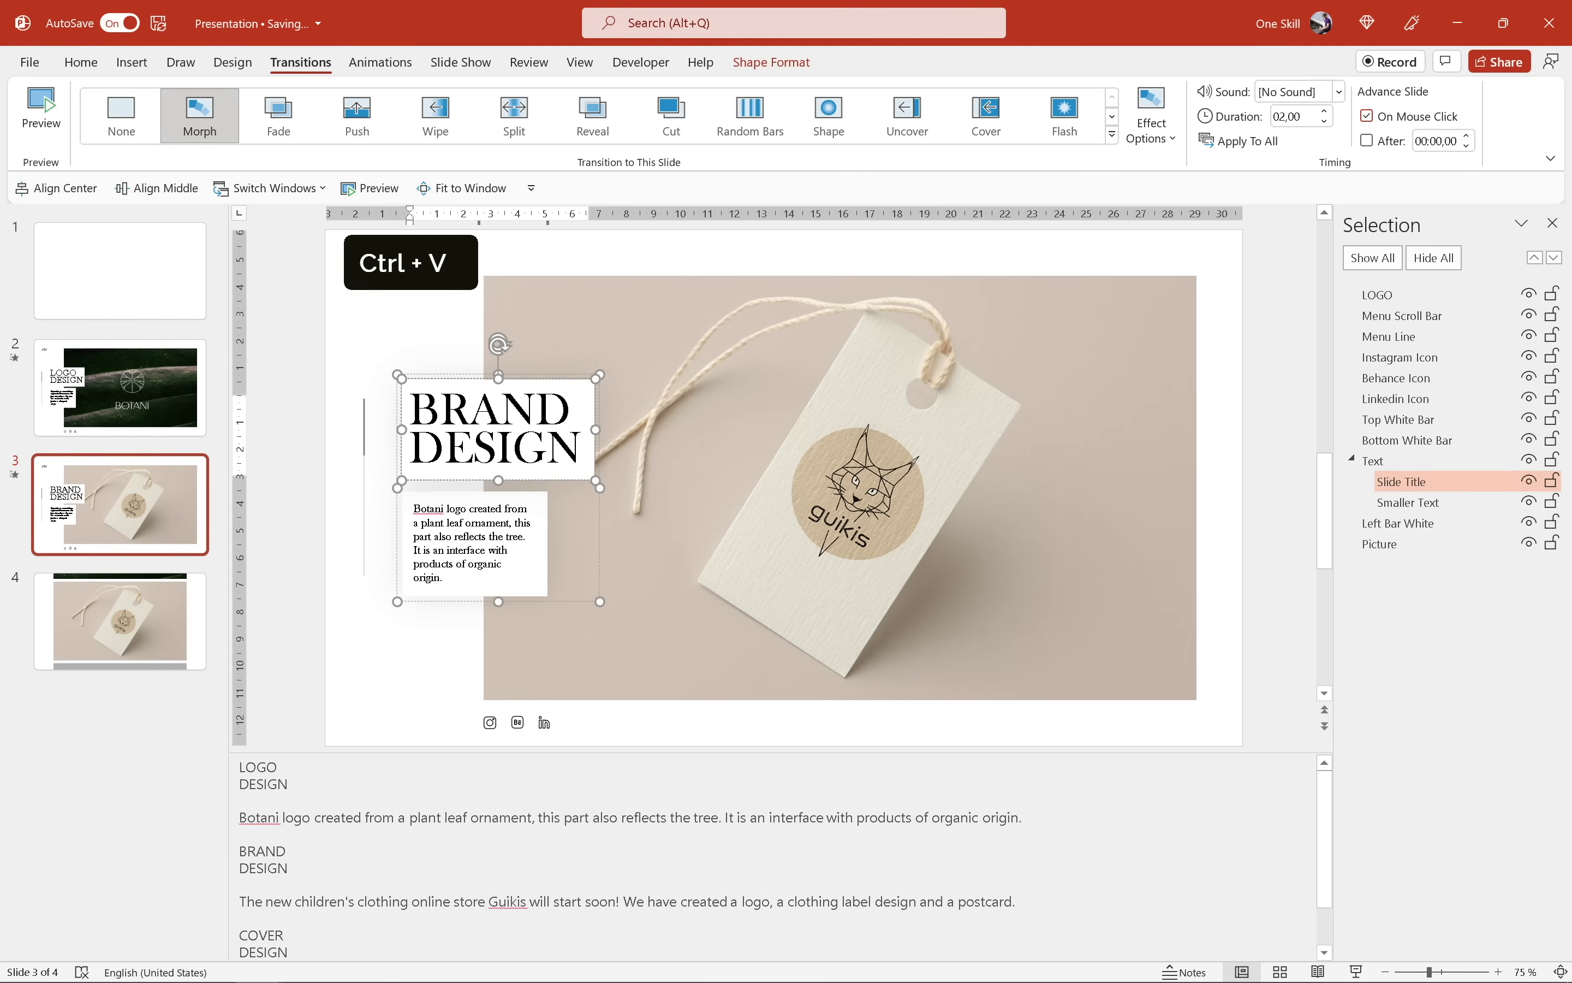
Step: Replace the description with the Guikis clothing-store sentence from the notes, then hide the notes
drag(240, 902, 1018, 902)
key(ctrl+c)
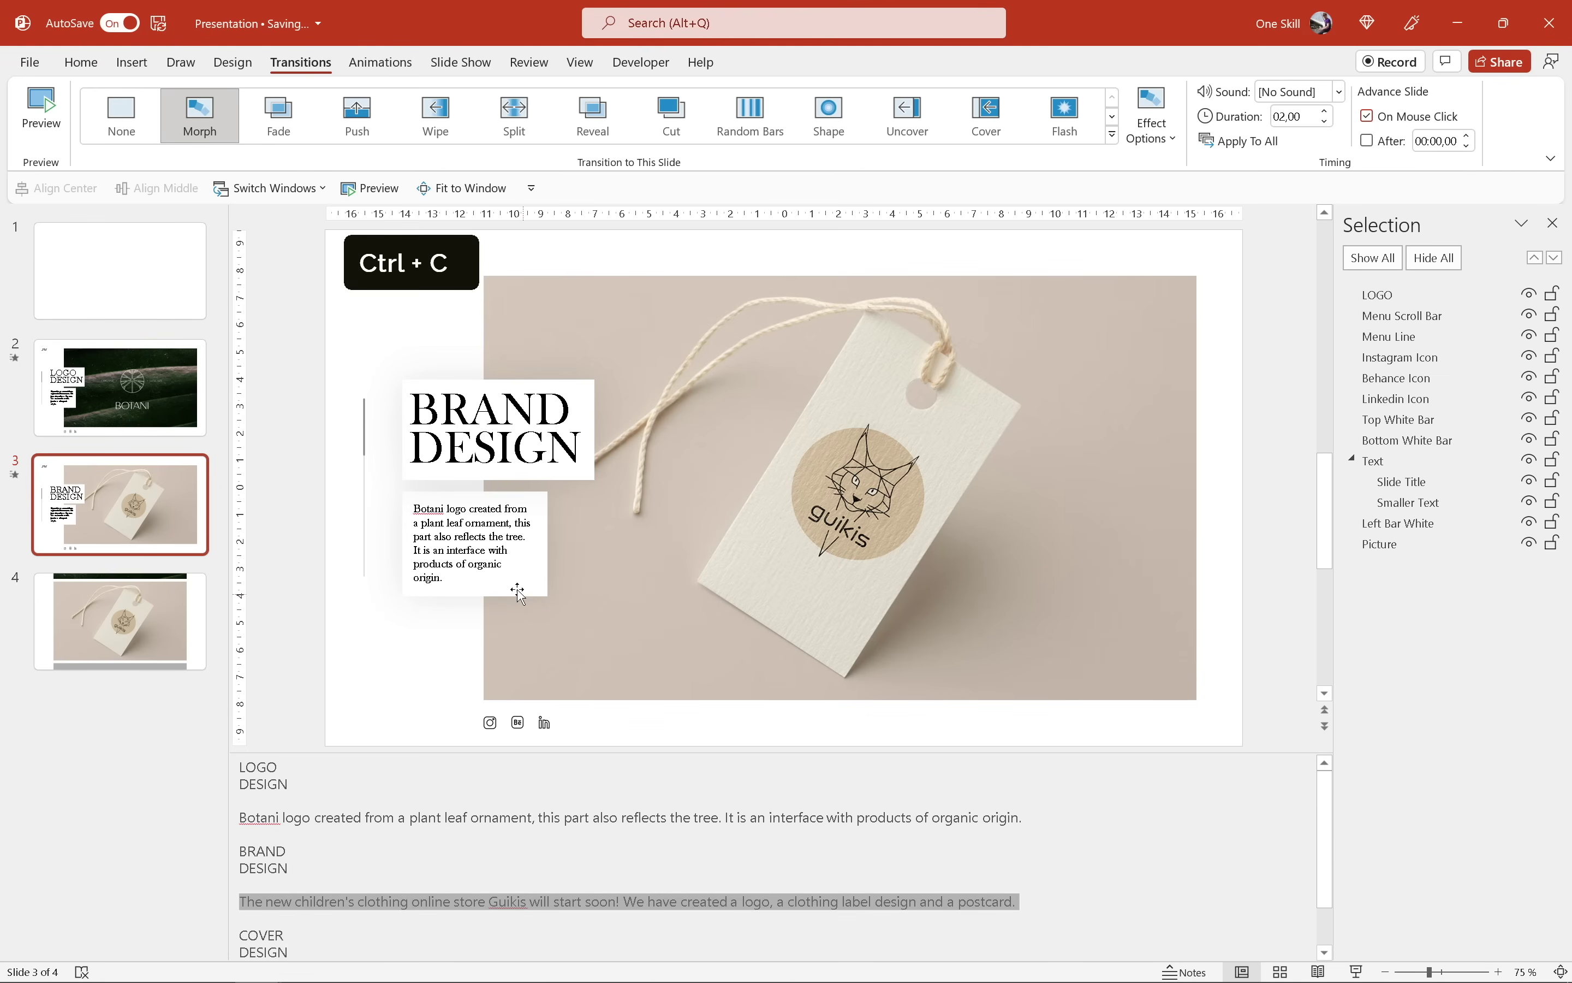
click(524, 595)
key(ctrl+a)
key(ctrl+v)
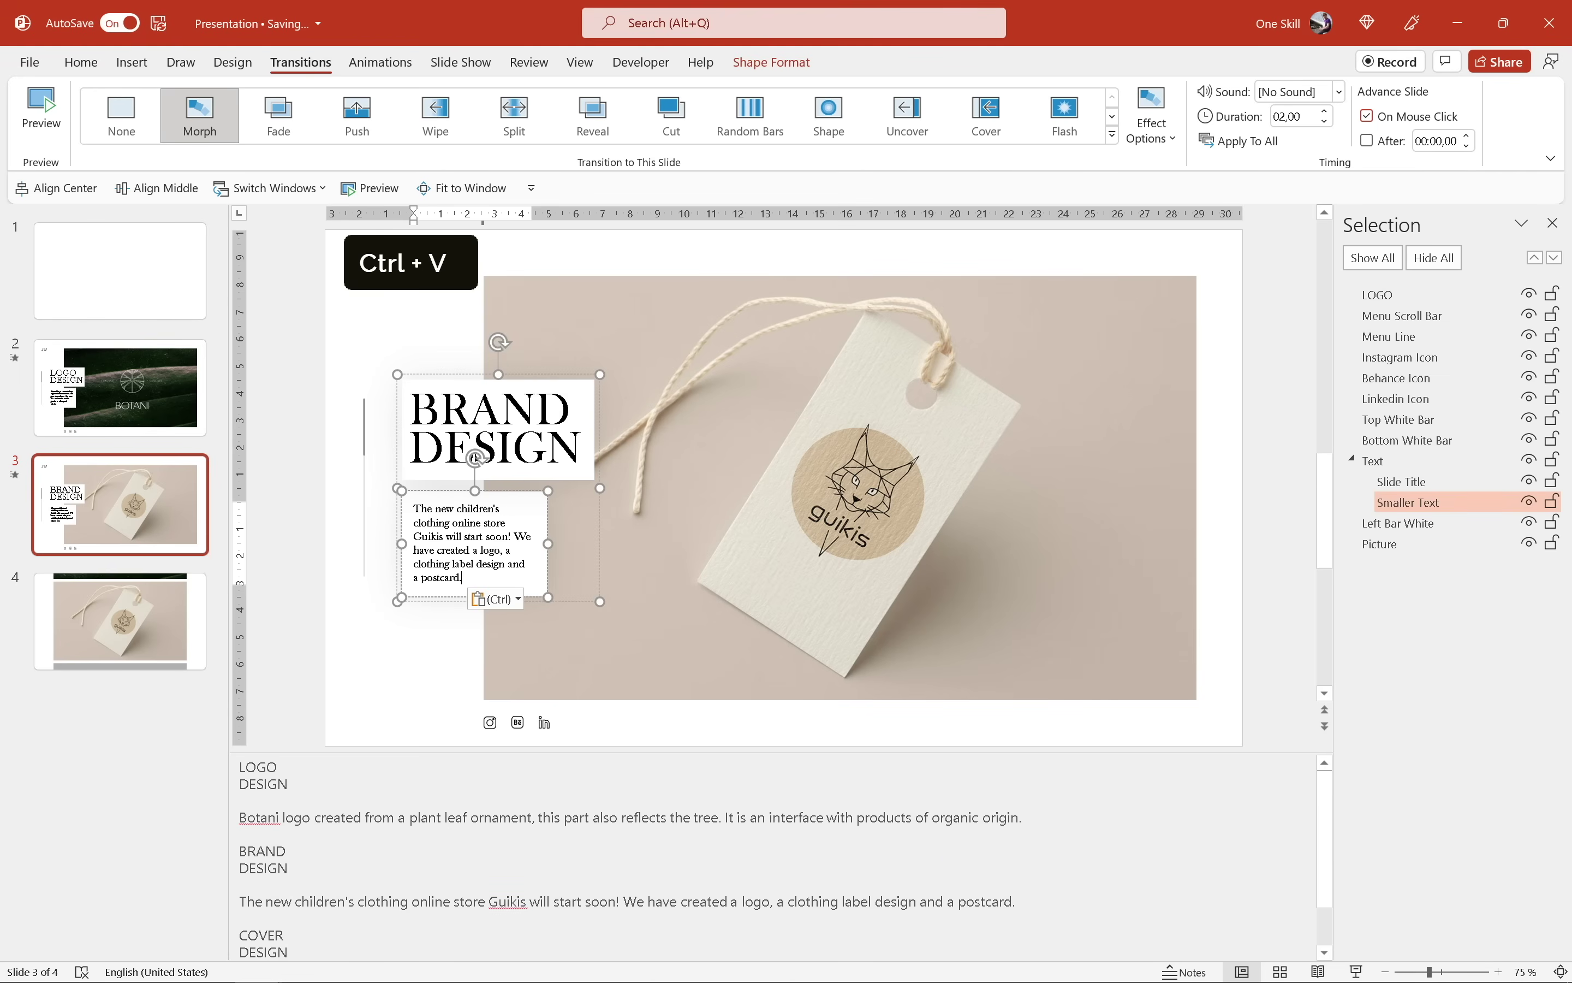
click(1202, 972)
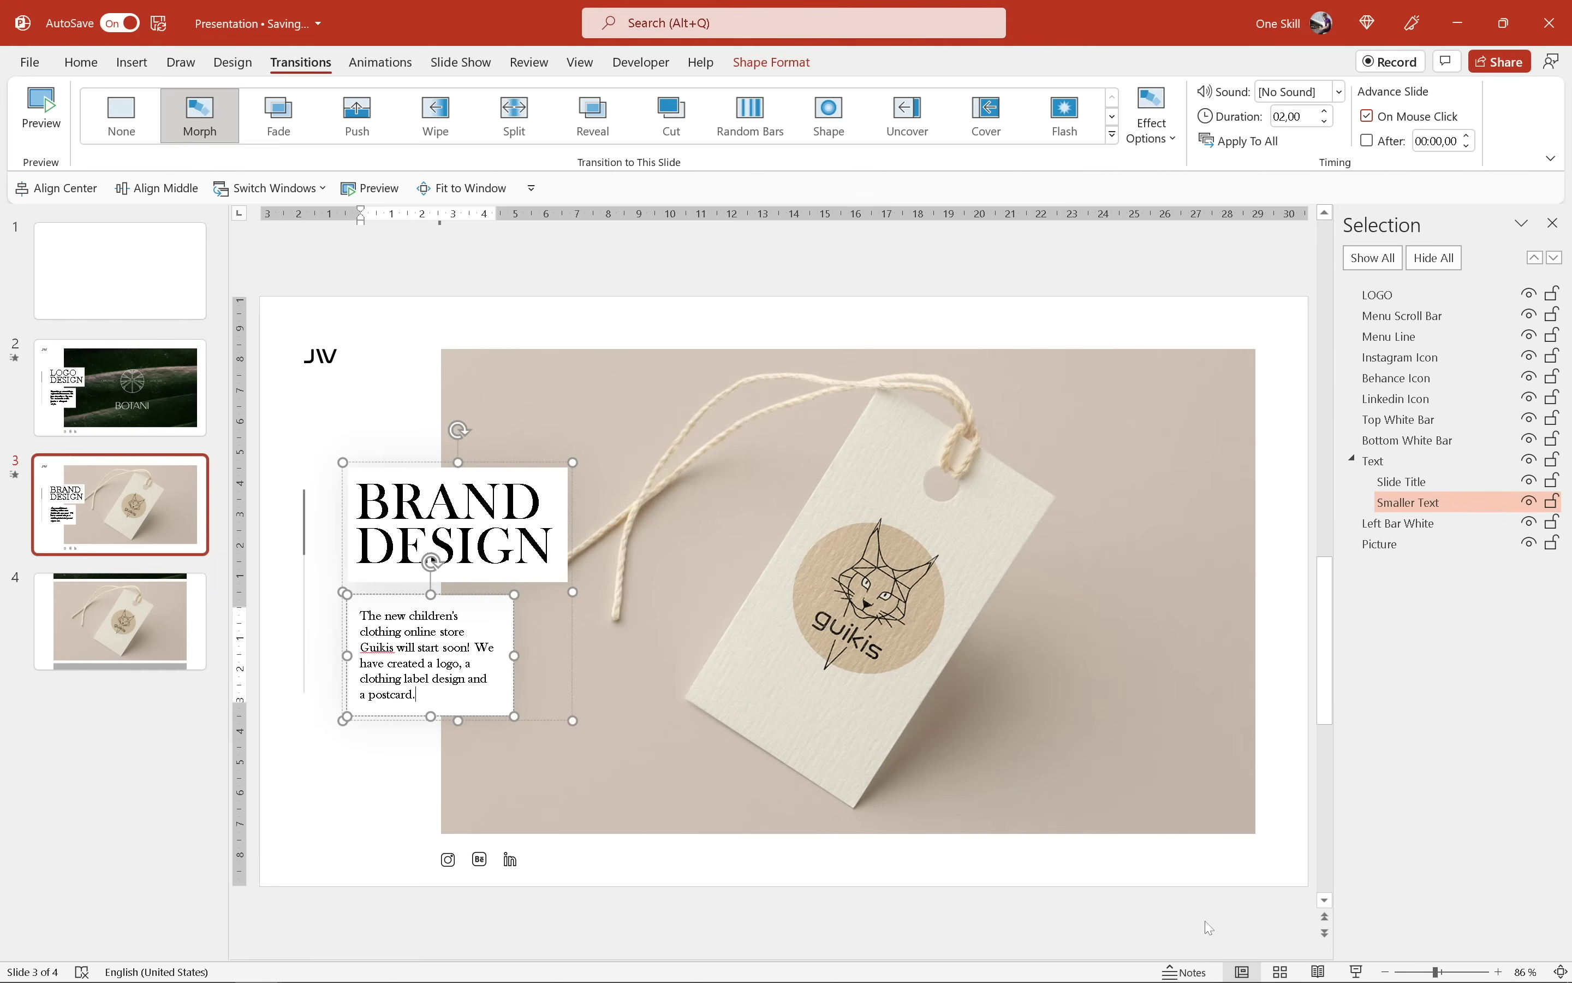
click(1205, 918)
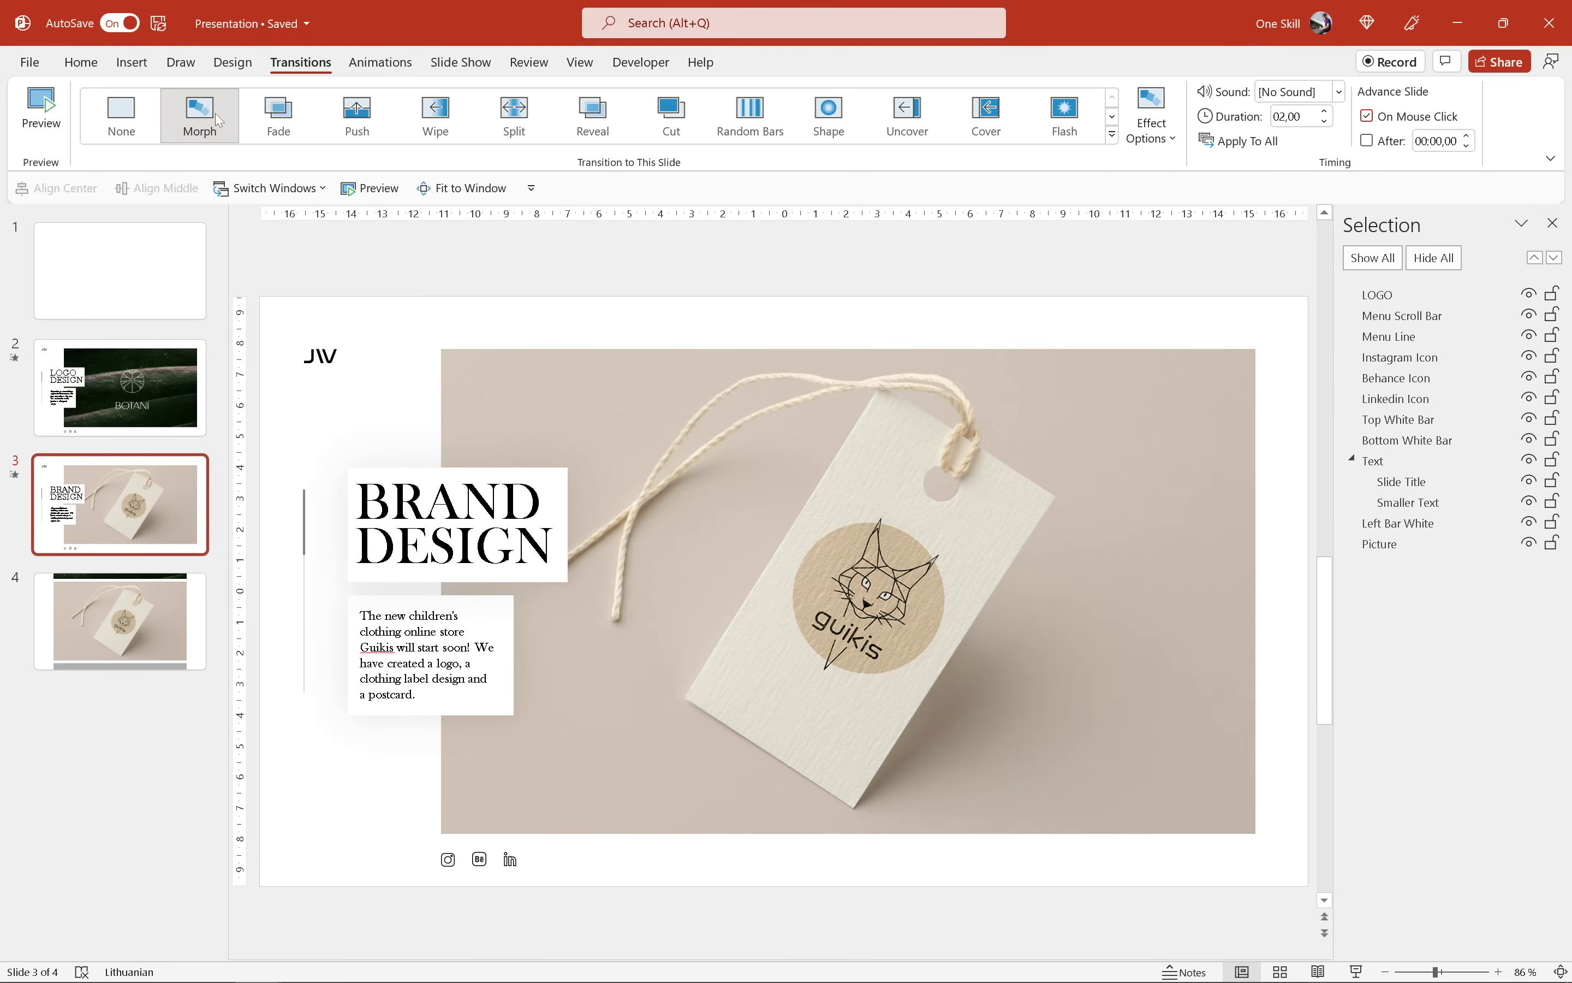
Step: Preview the Morph into slide 3 and rename its text group to 'Text 2'
click(389, 195)
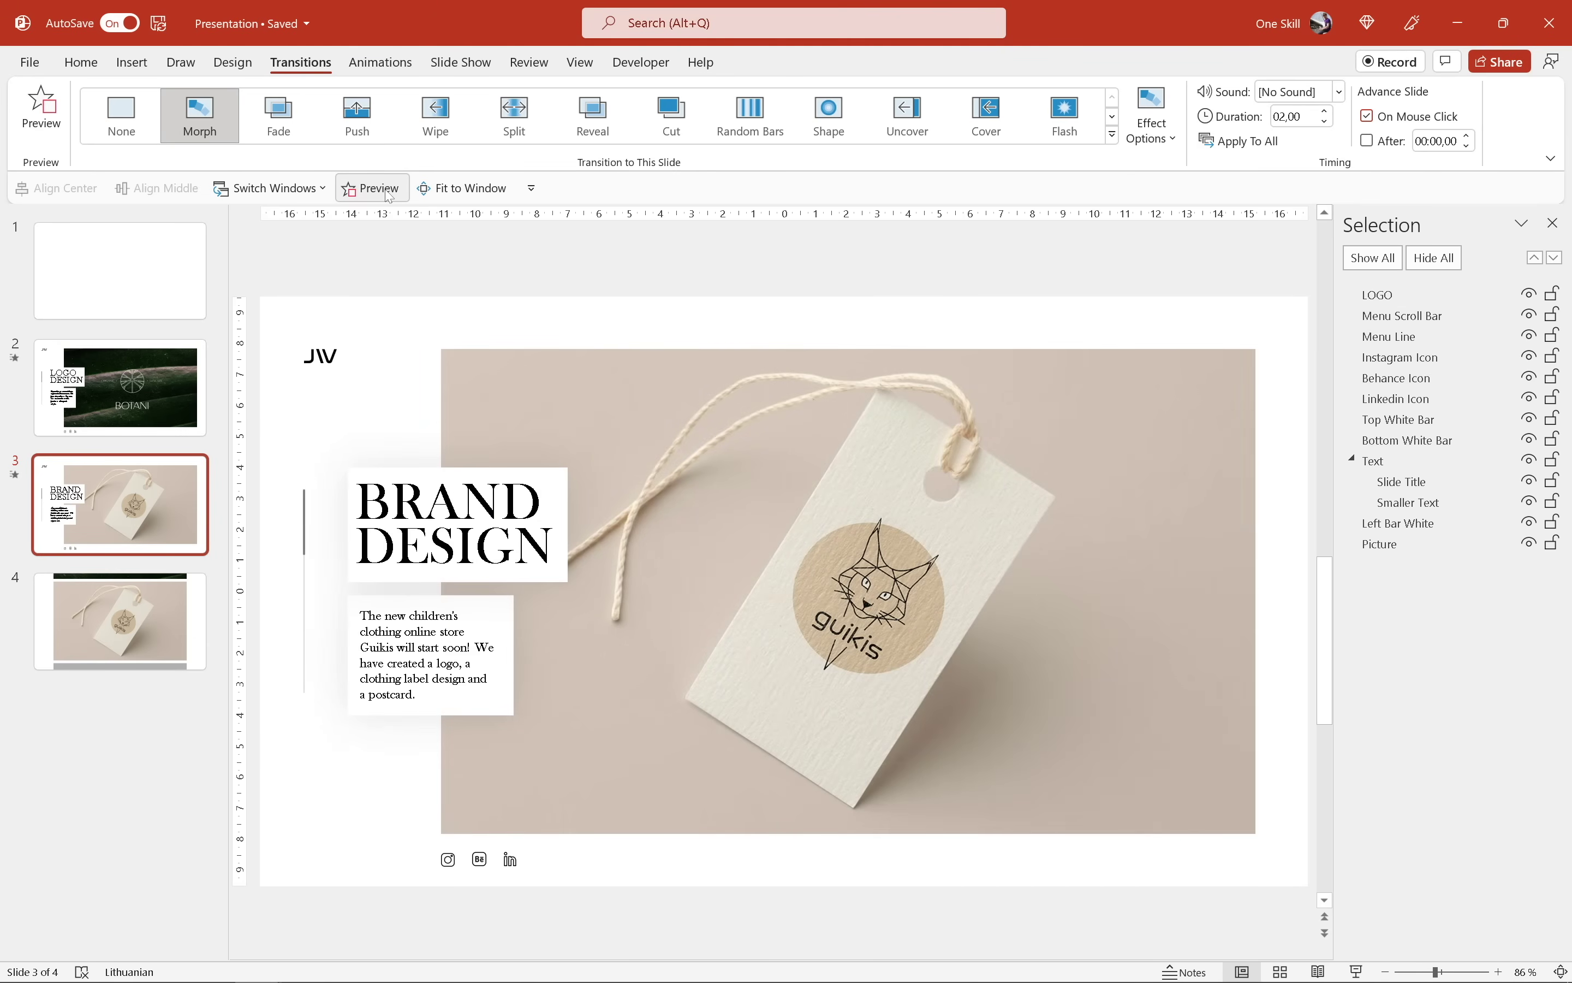
click(389, 195)
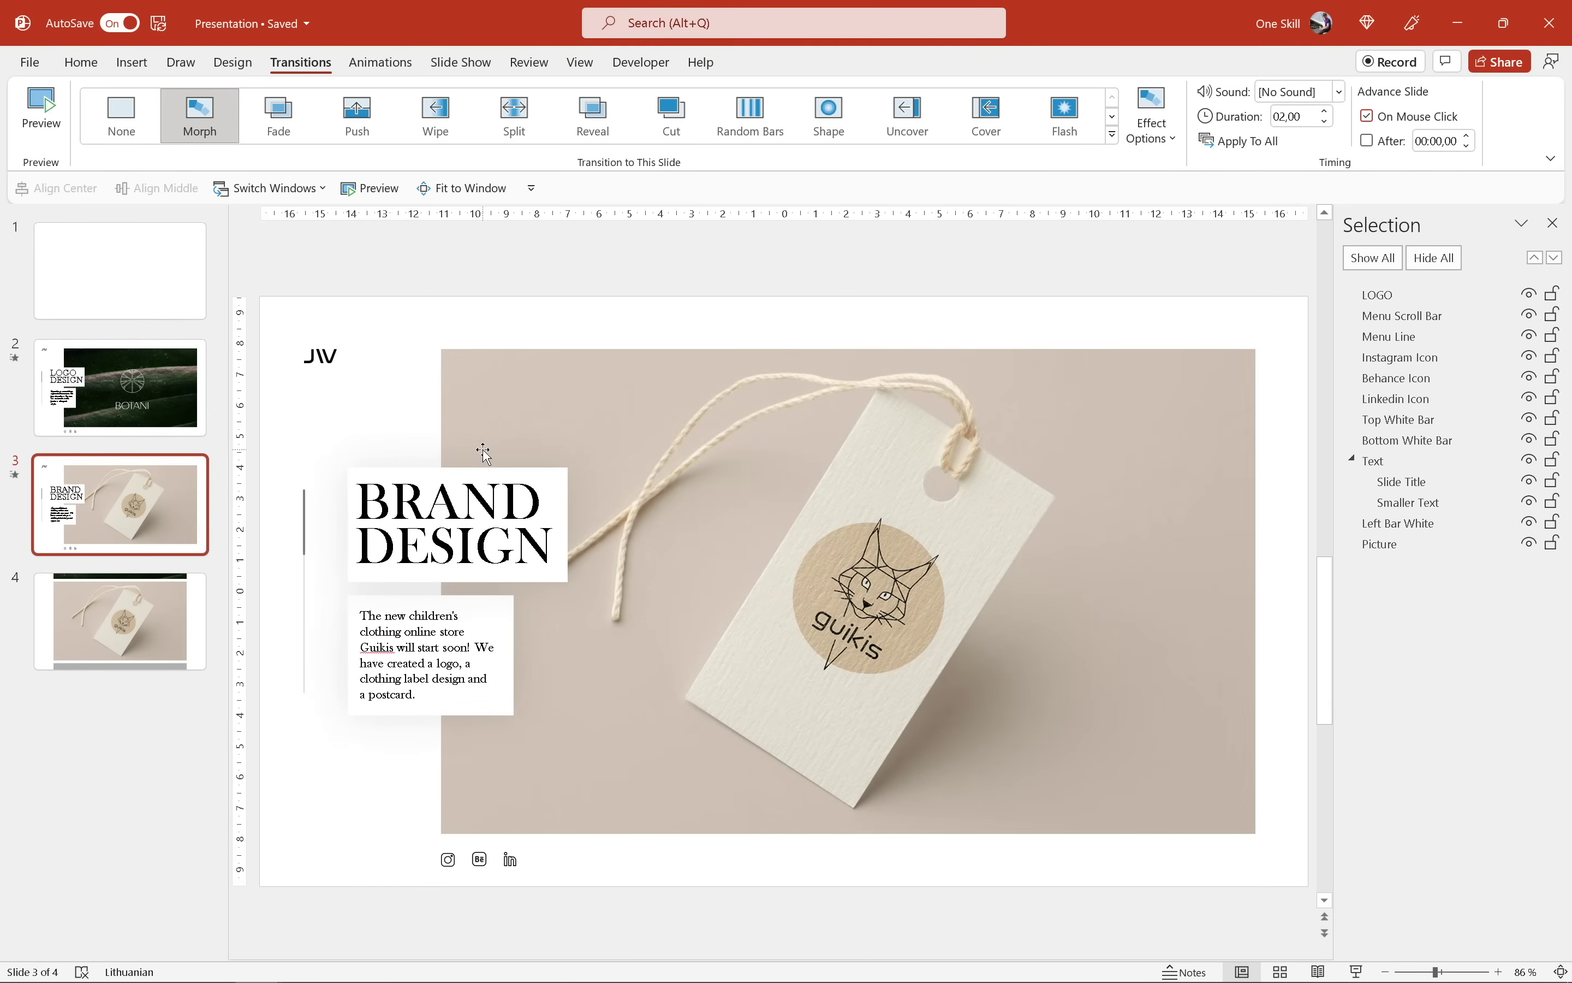
click(526, 478)
click(1371, 461)
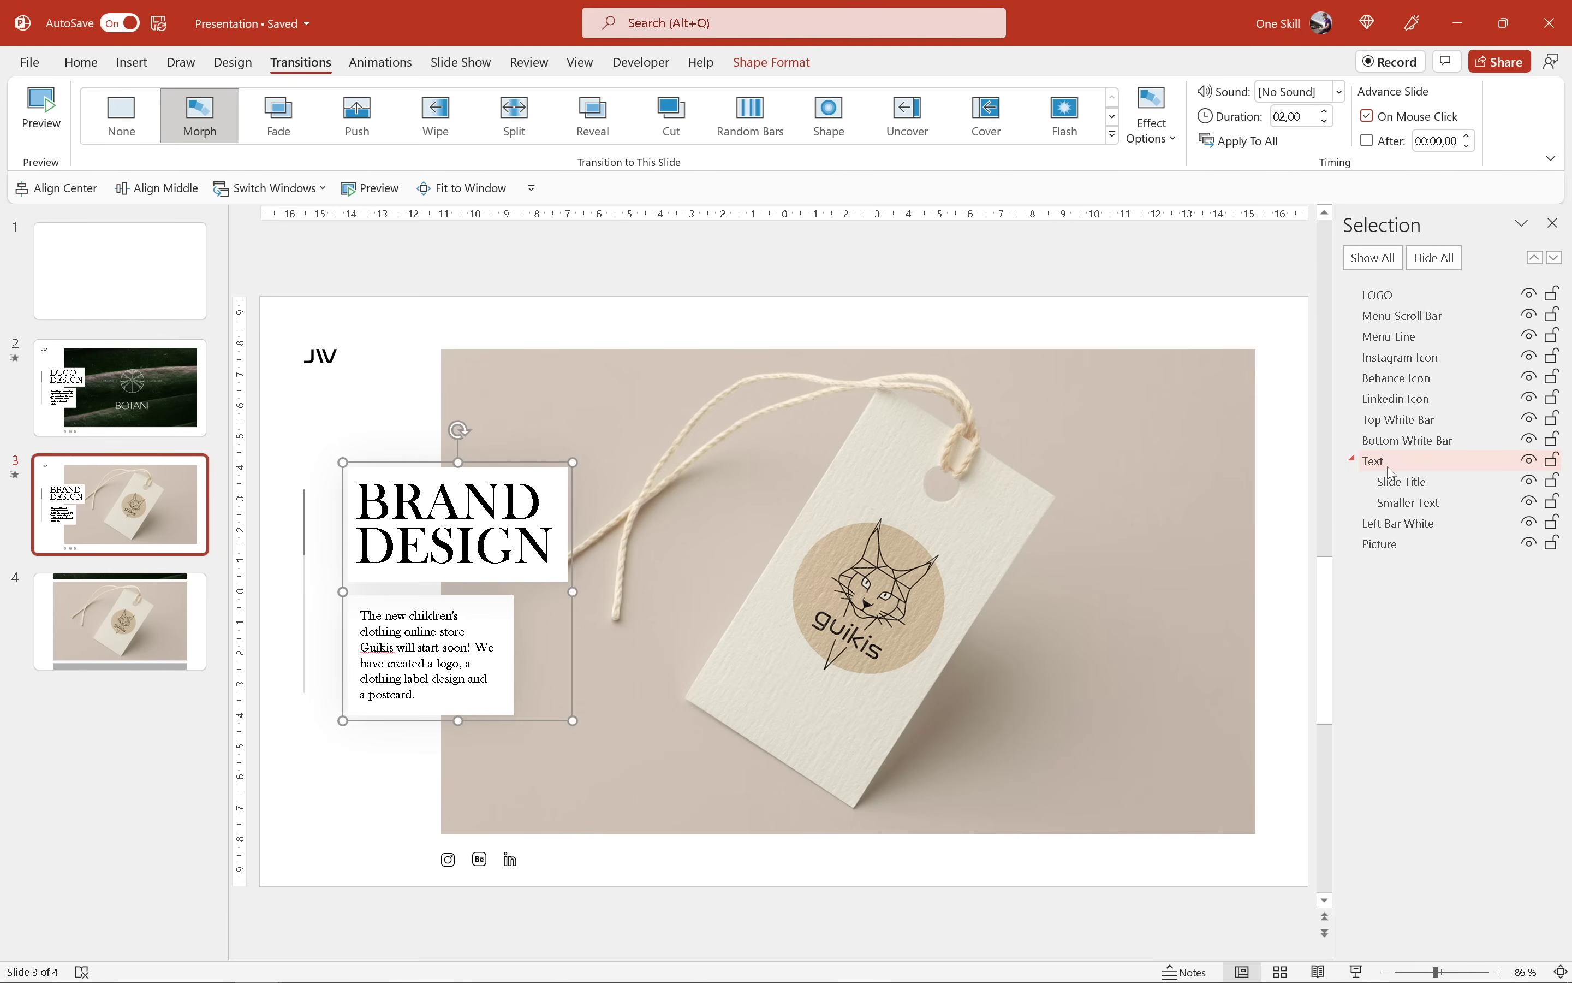
text(2)
key(Return)
click(1354, 460)
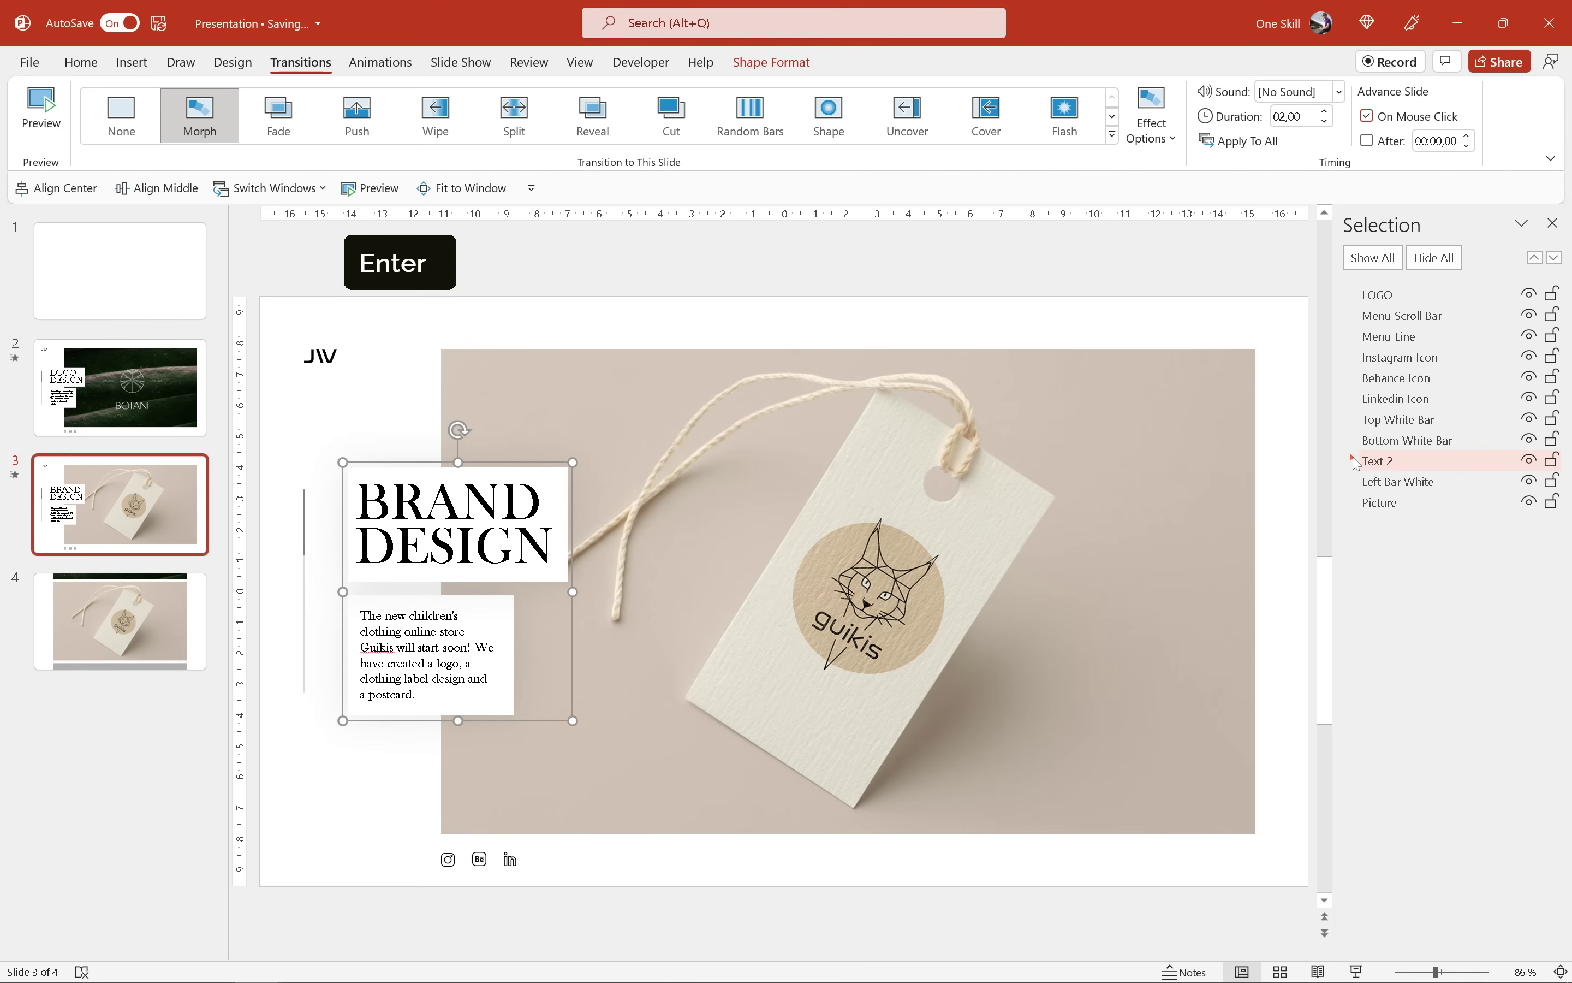
Step: Rename the Guikis tag photo to 'Picture 2' in the Selection pane
click(1230, 461)
double_click(1383, 503)
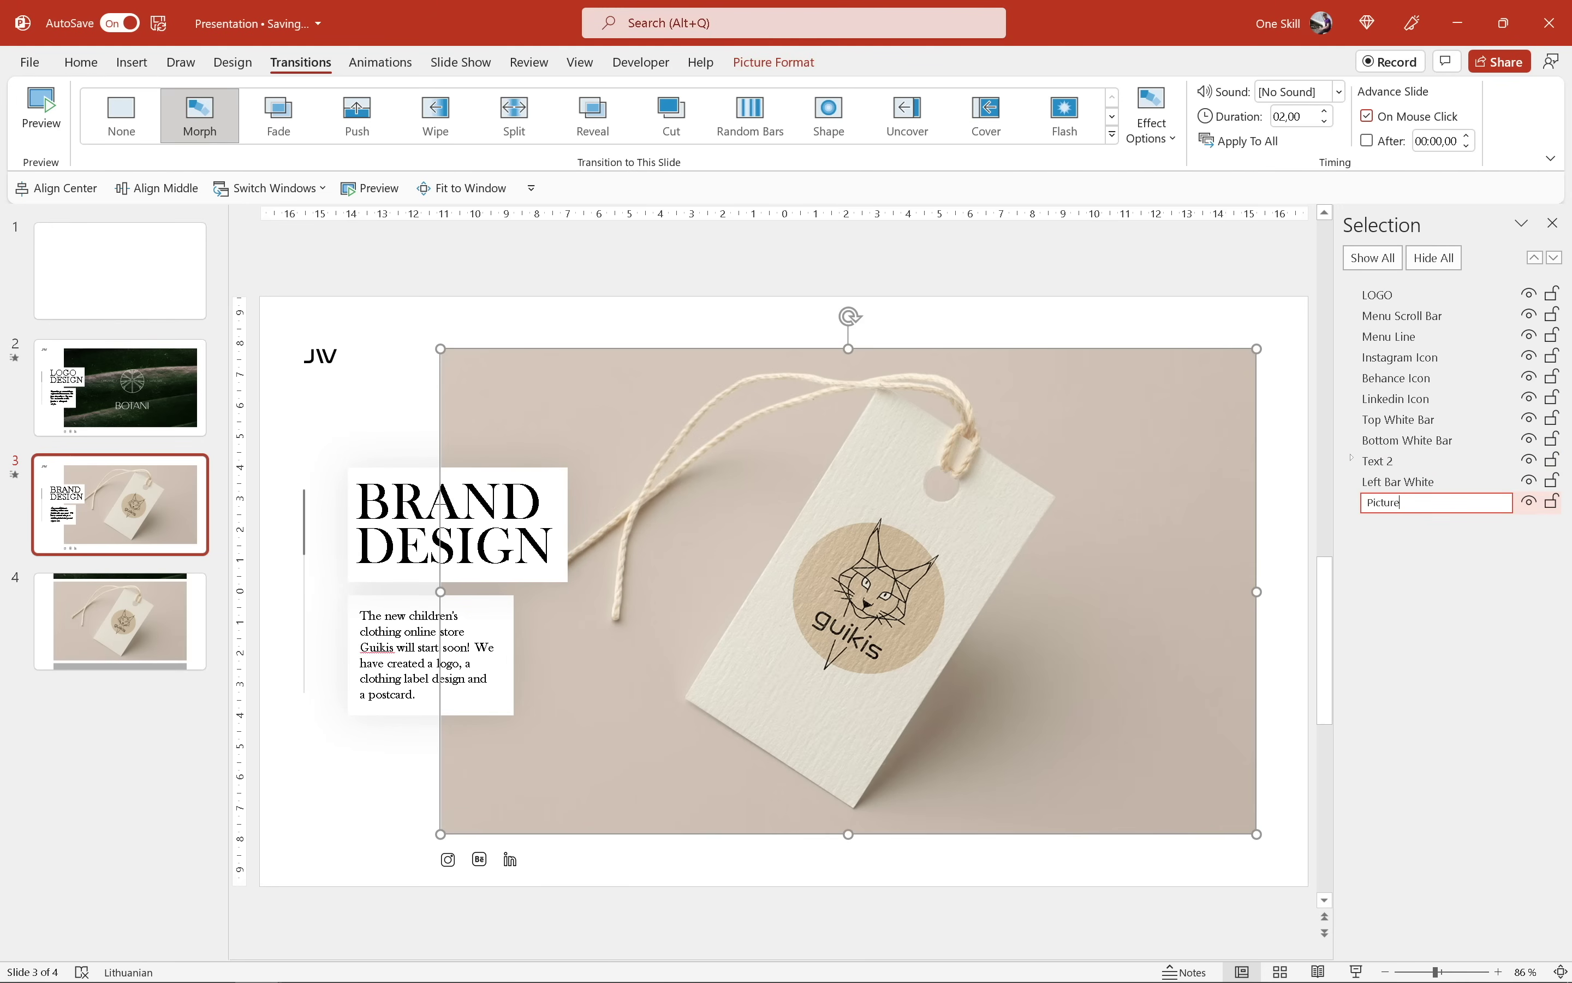
text(2)
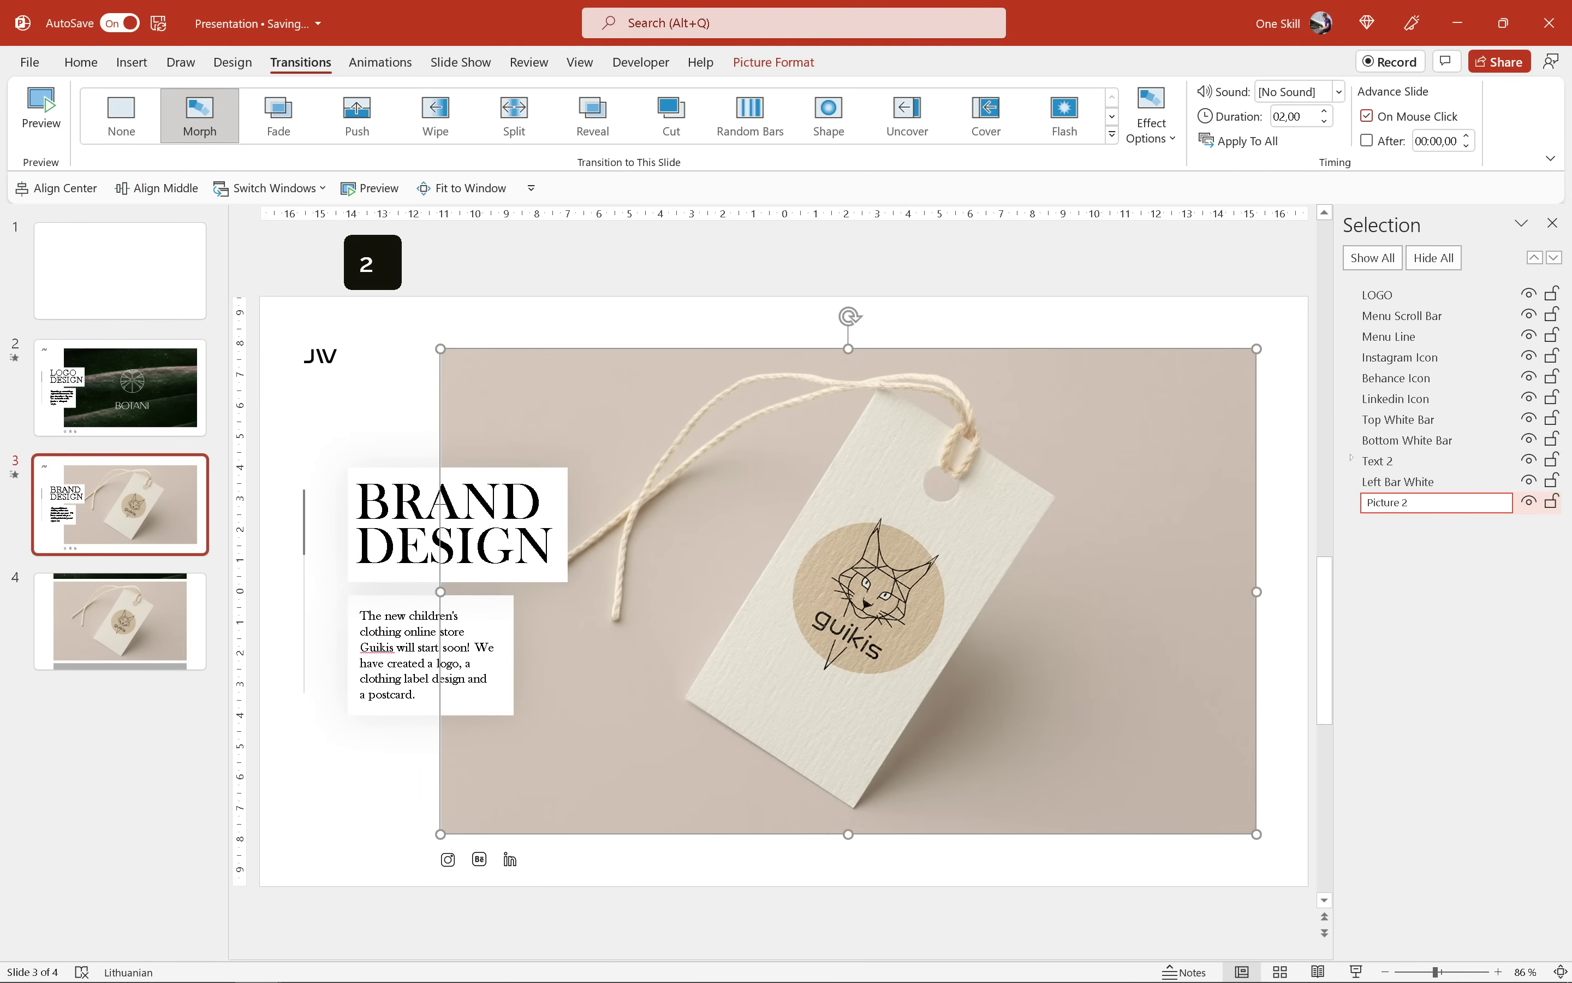
key(Return)
Step: Copy Text 2 and Picture 2 together and return to the Botani slide 2
click(538, 478)
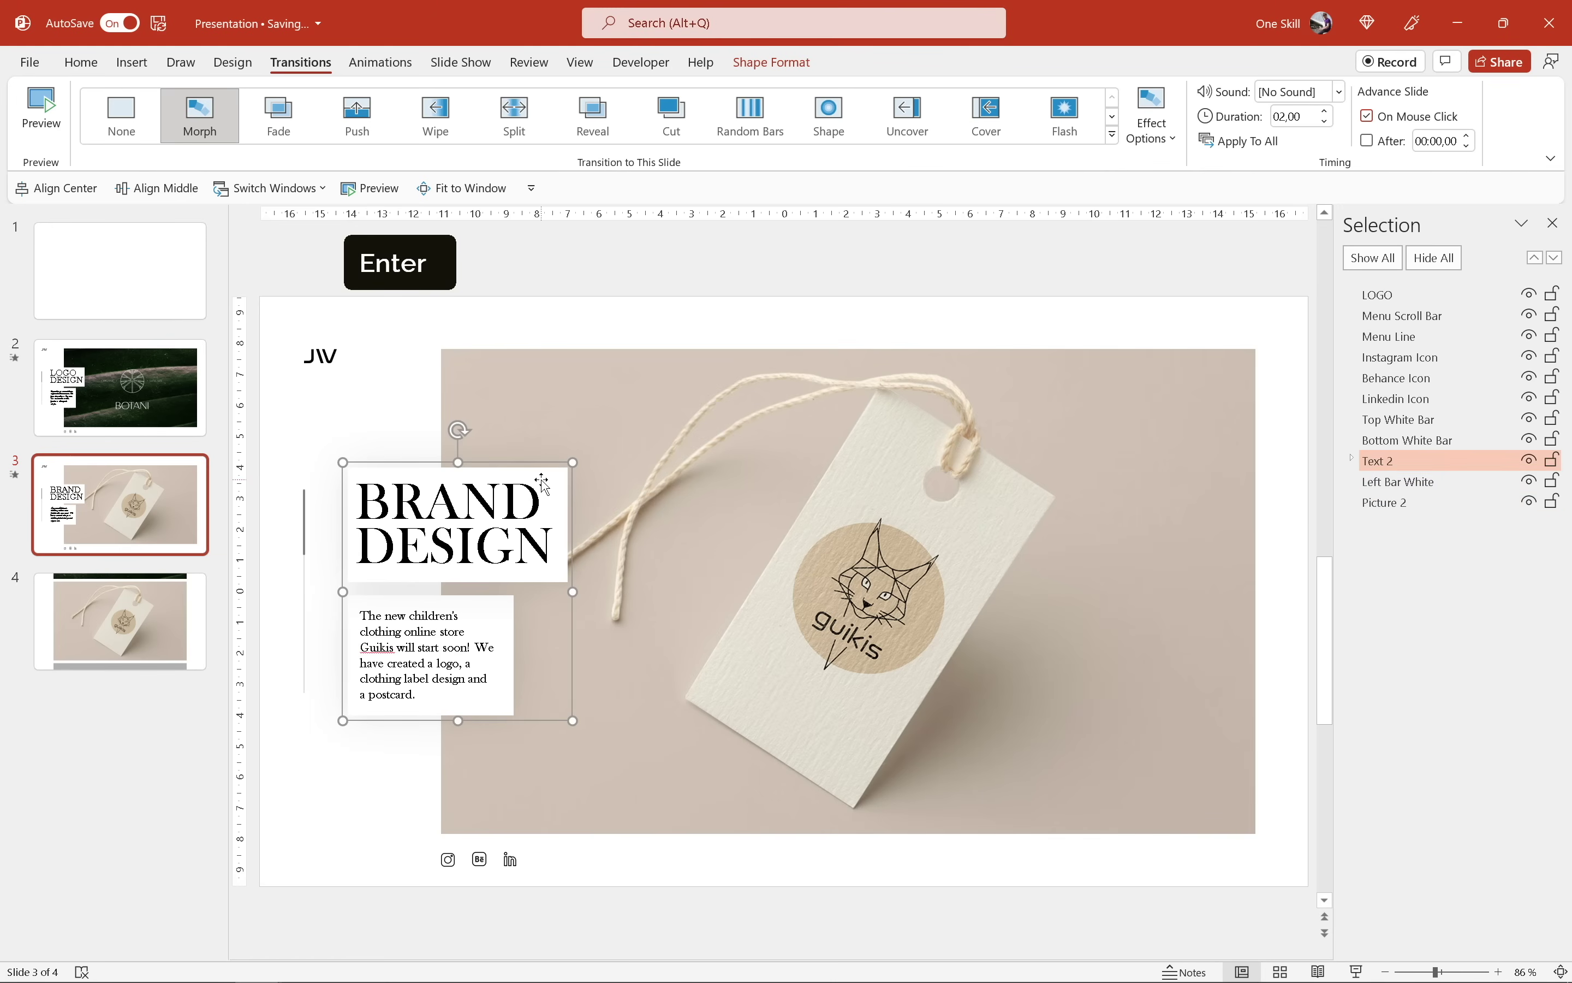
shift+click(680, 418)
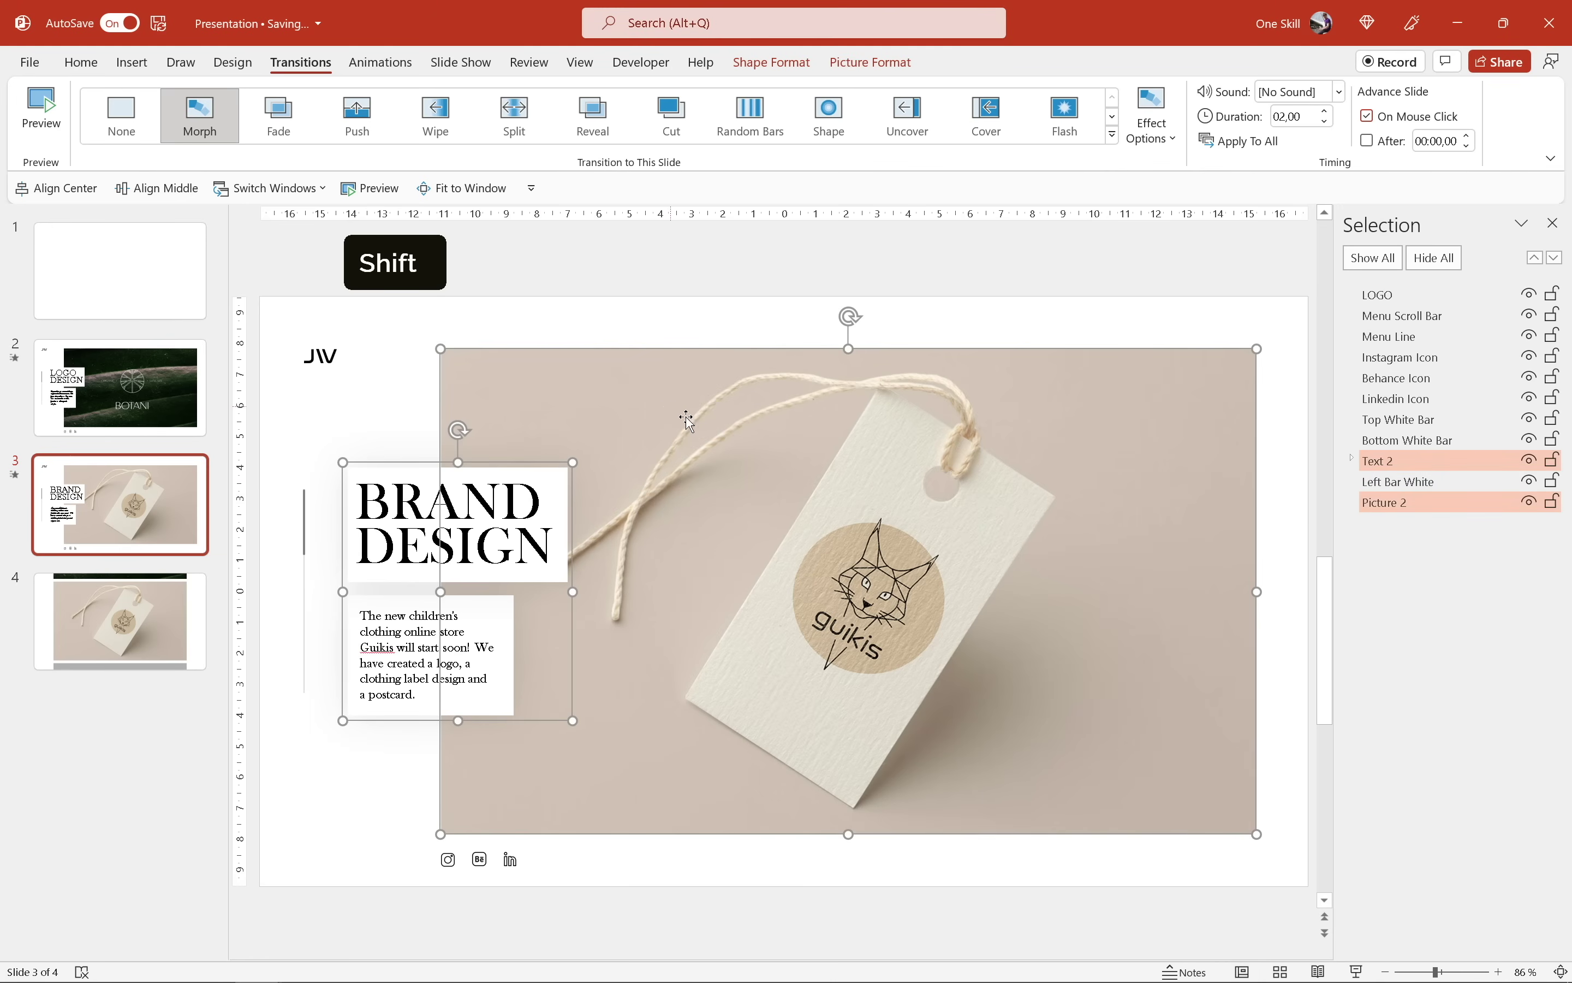
key(ctrl)
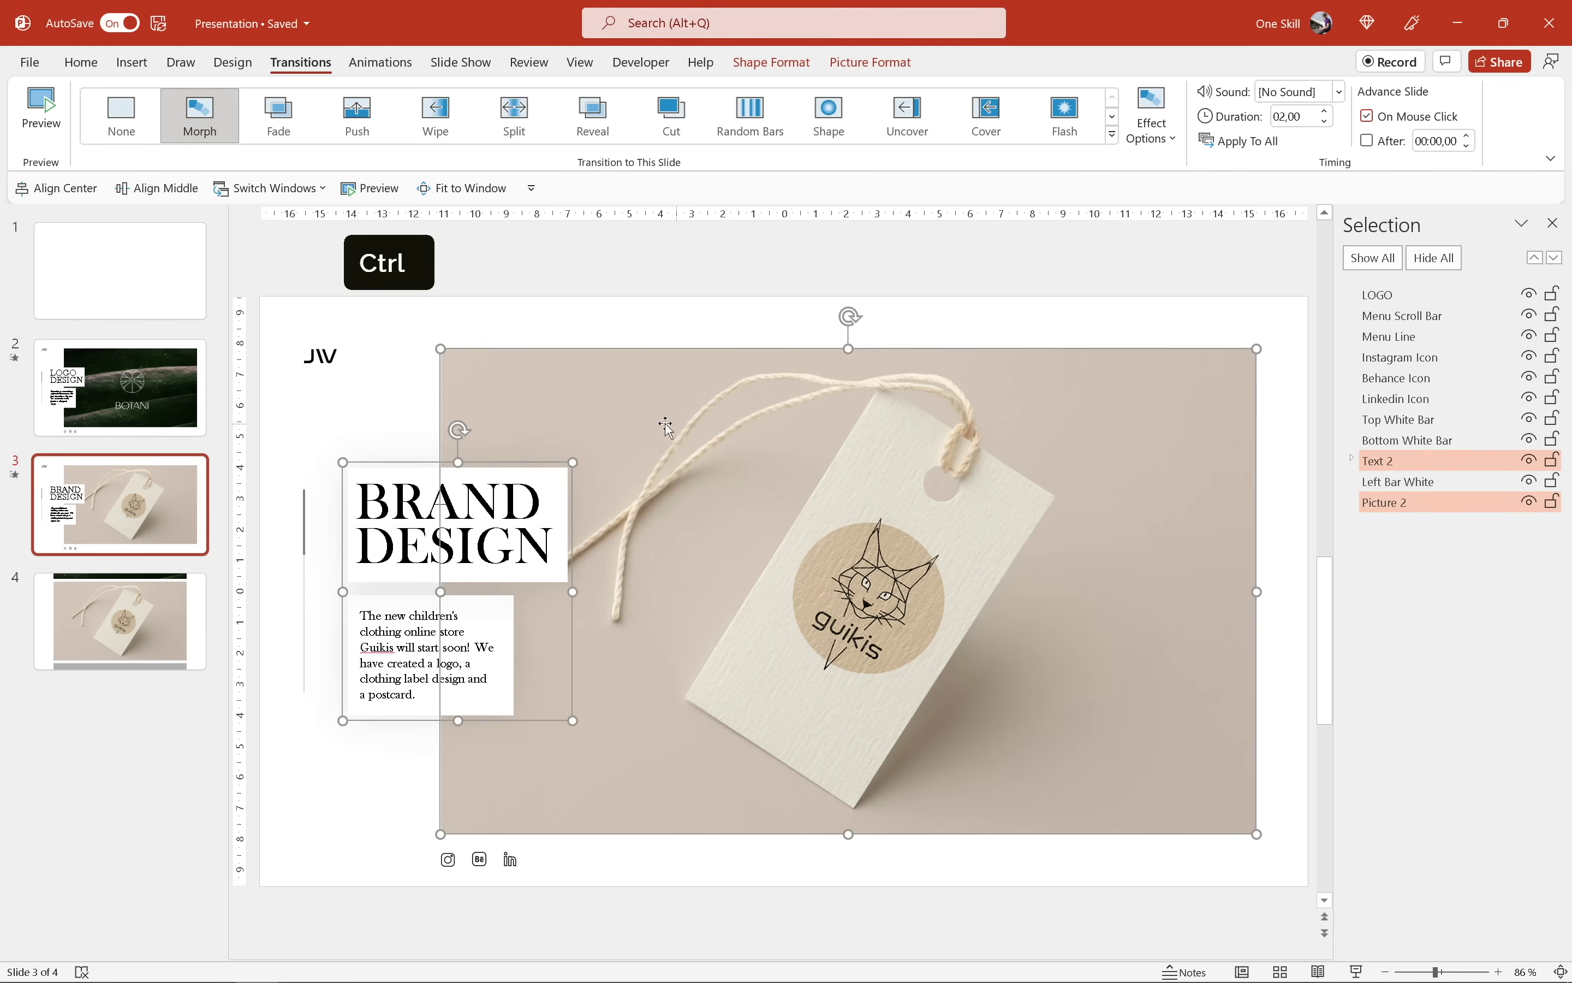
click(163, 385)
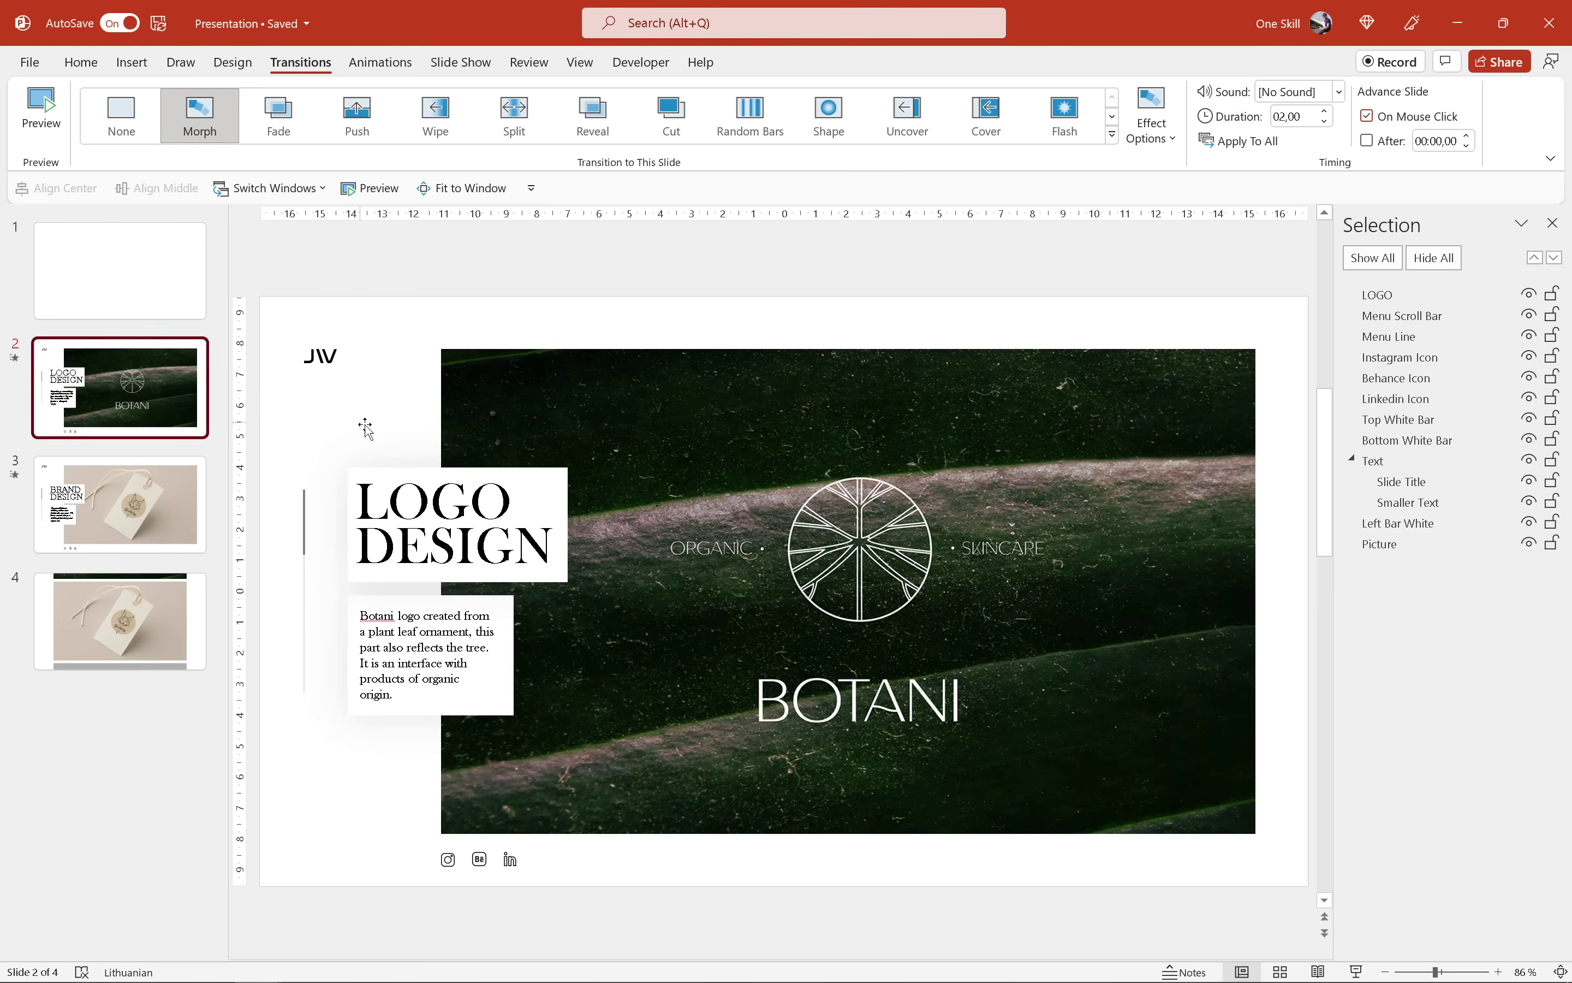
Step: Paste the Guikis text and photo onto slide 2, parked below its bottom edge
key(ctrl+v)
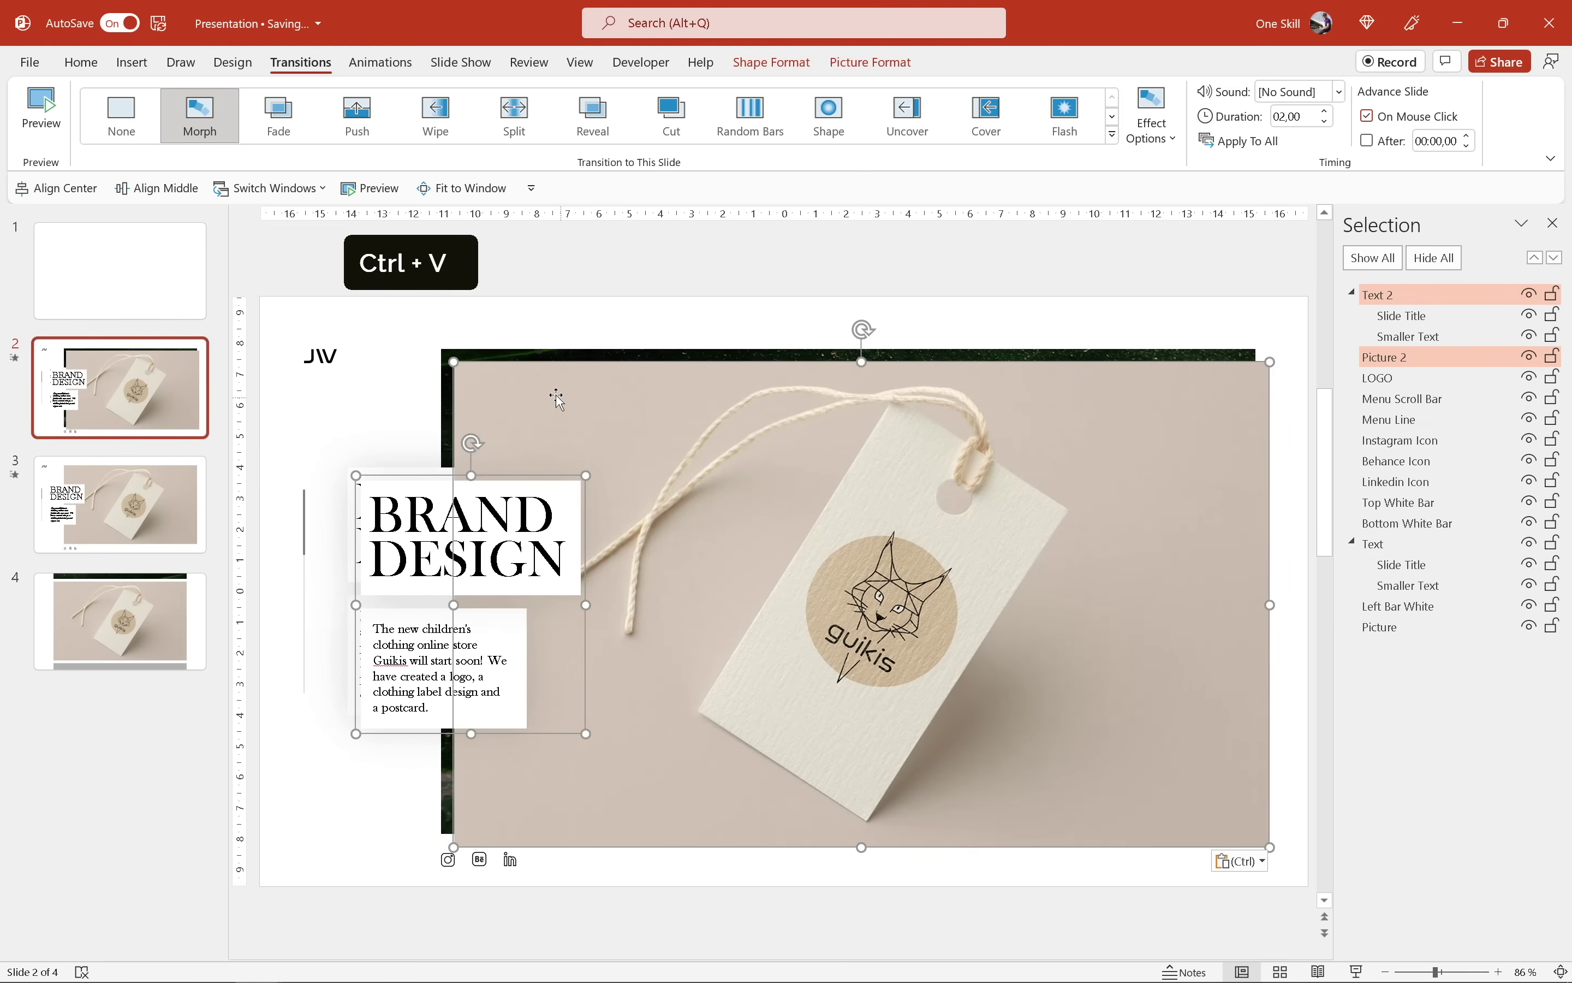
drag(551, 390, 544, 767)
scroll(544, 765, down, 1)
scroll(587, 608, down, 1)
drag(587, 608, 564, 659)
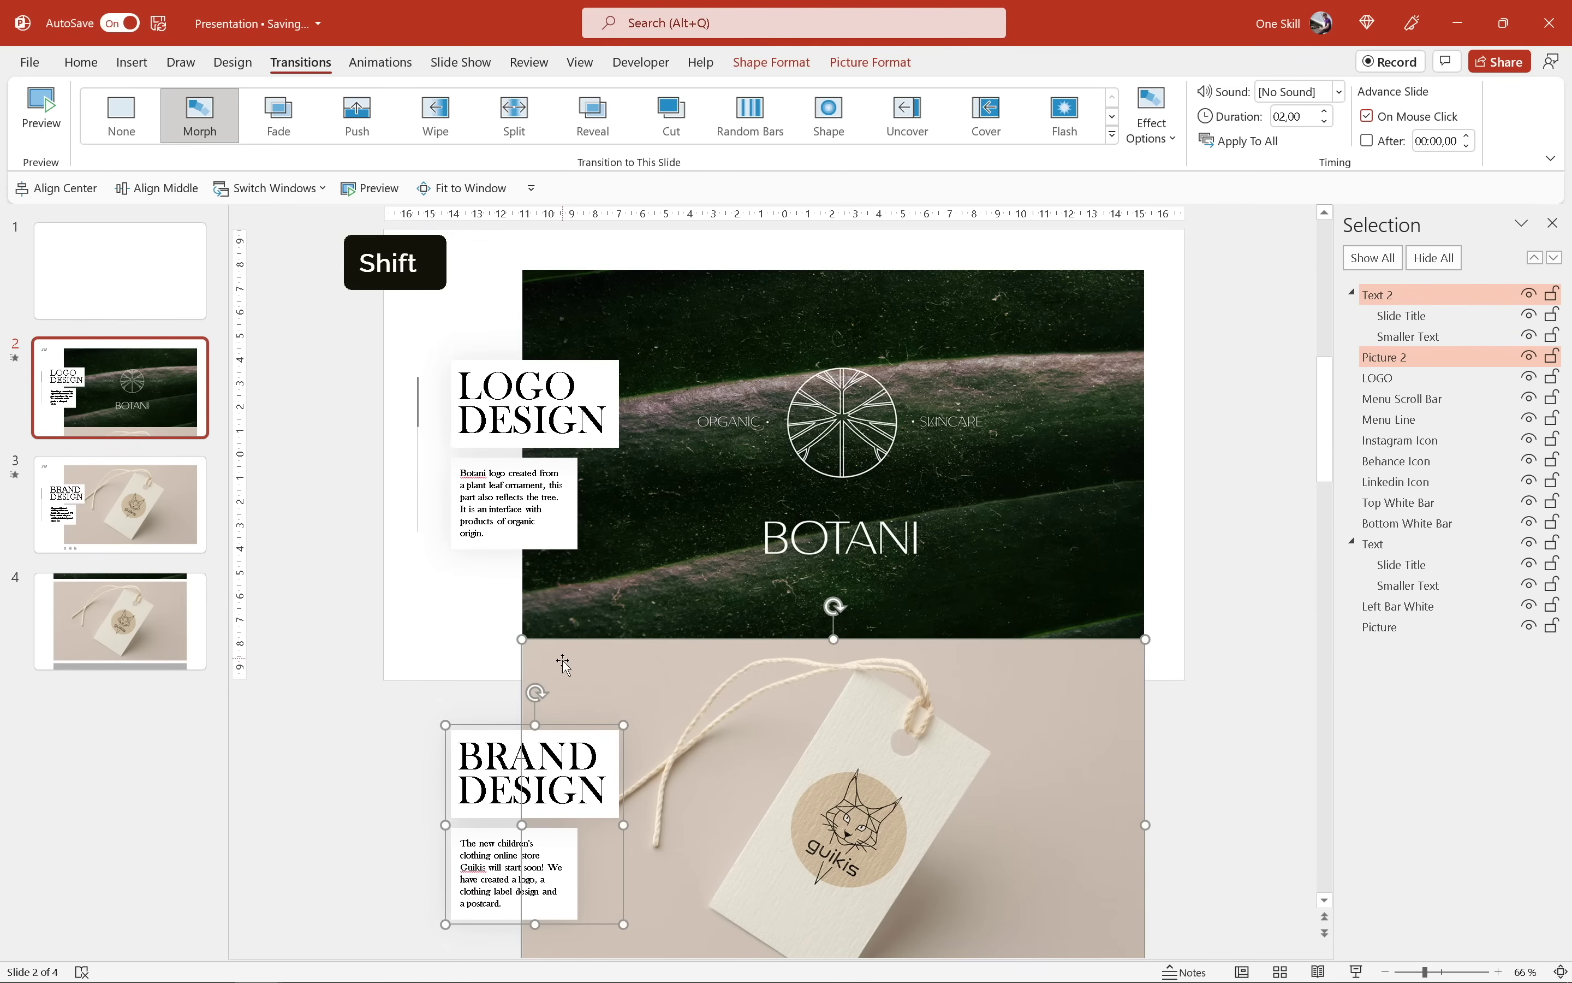
click(351, 749)
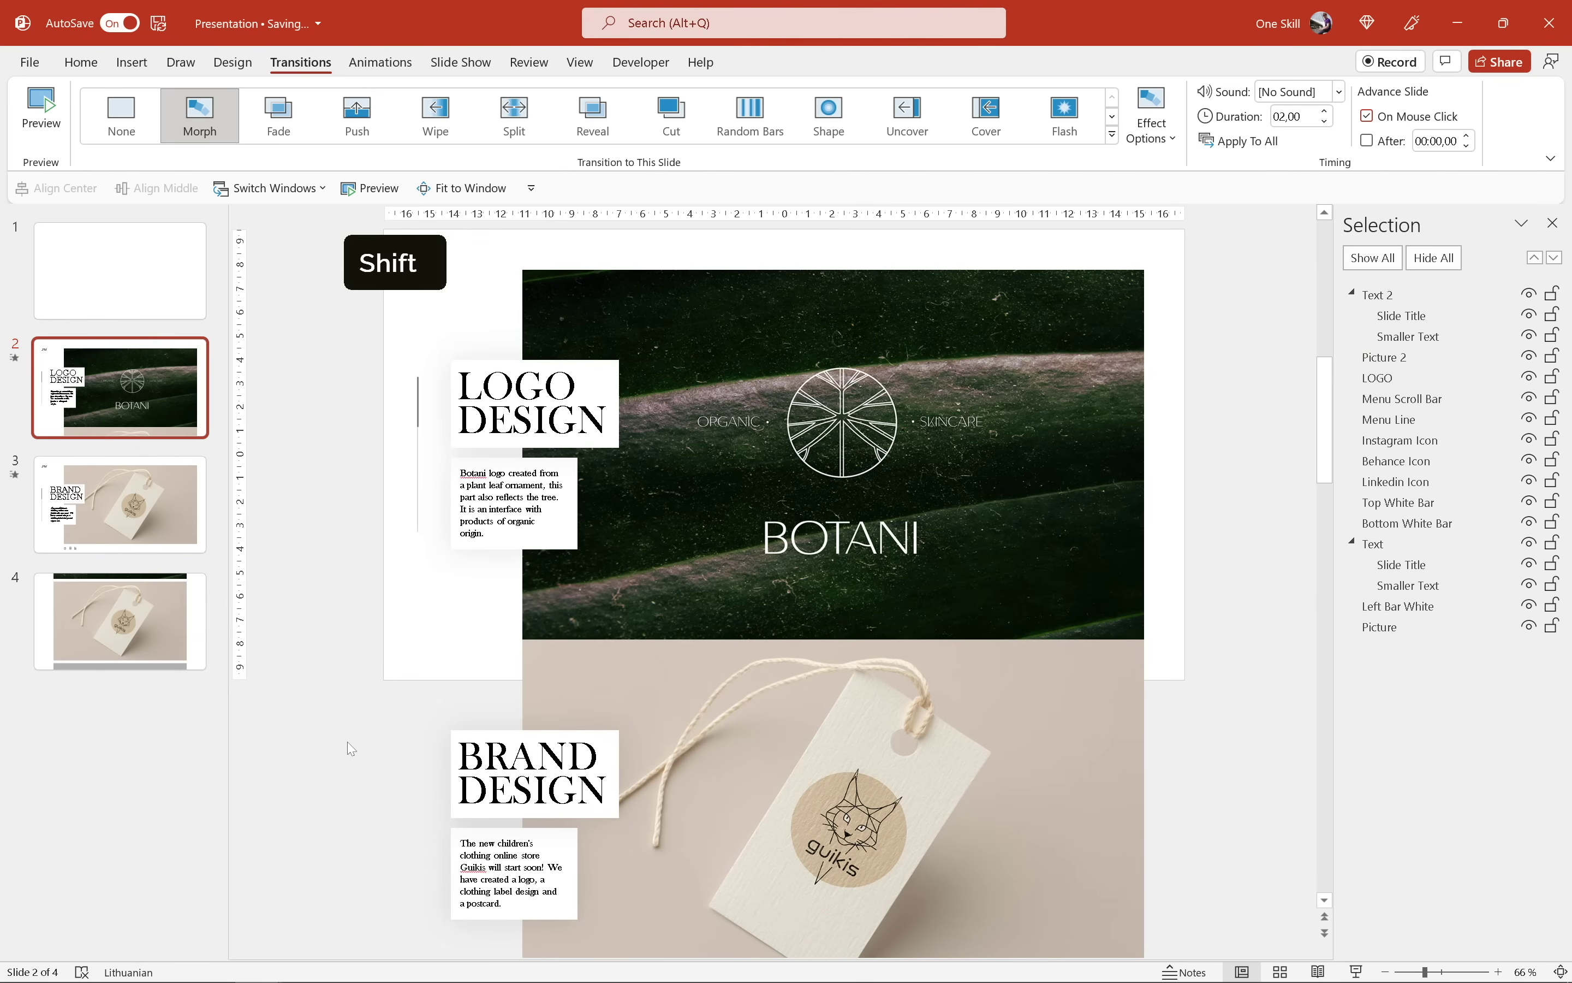
Step: Move Text 2 and Picture 2 down the Selection pane stacking order
click(1354, 293)
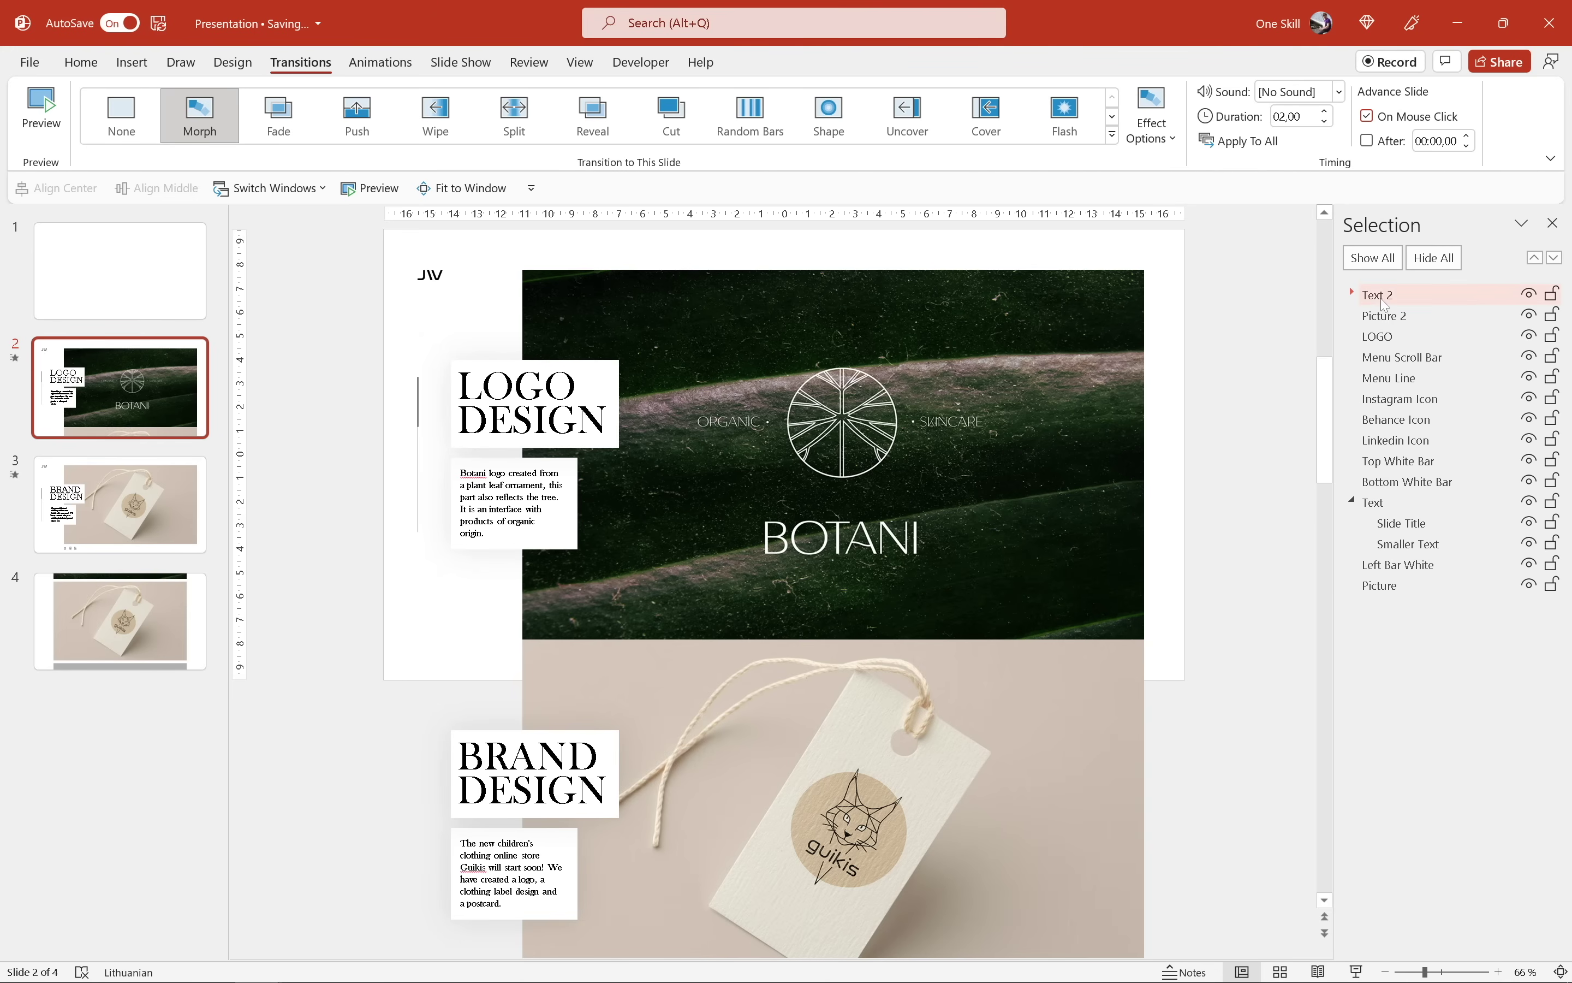
drag(1374, 298, 1363, 511)
click(1354, 501)
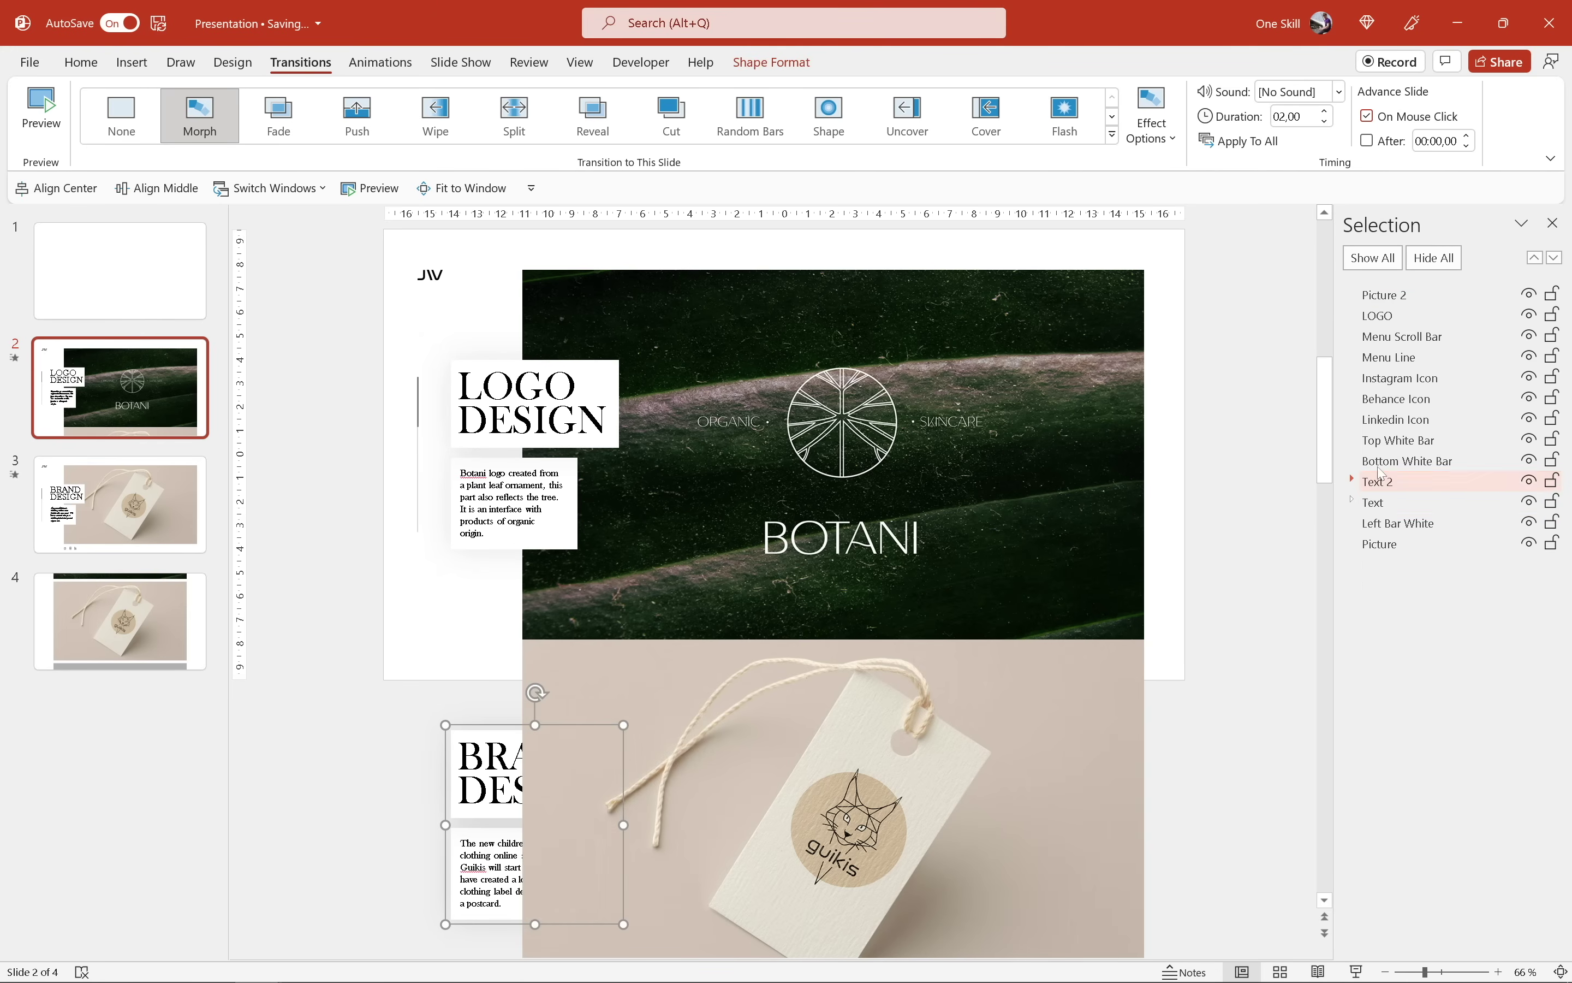
drag(1387, 299, 1387, 538)
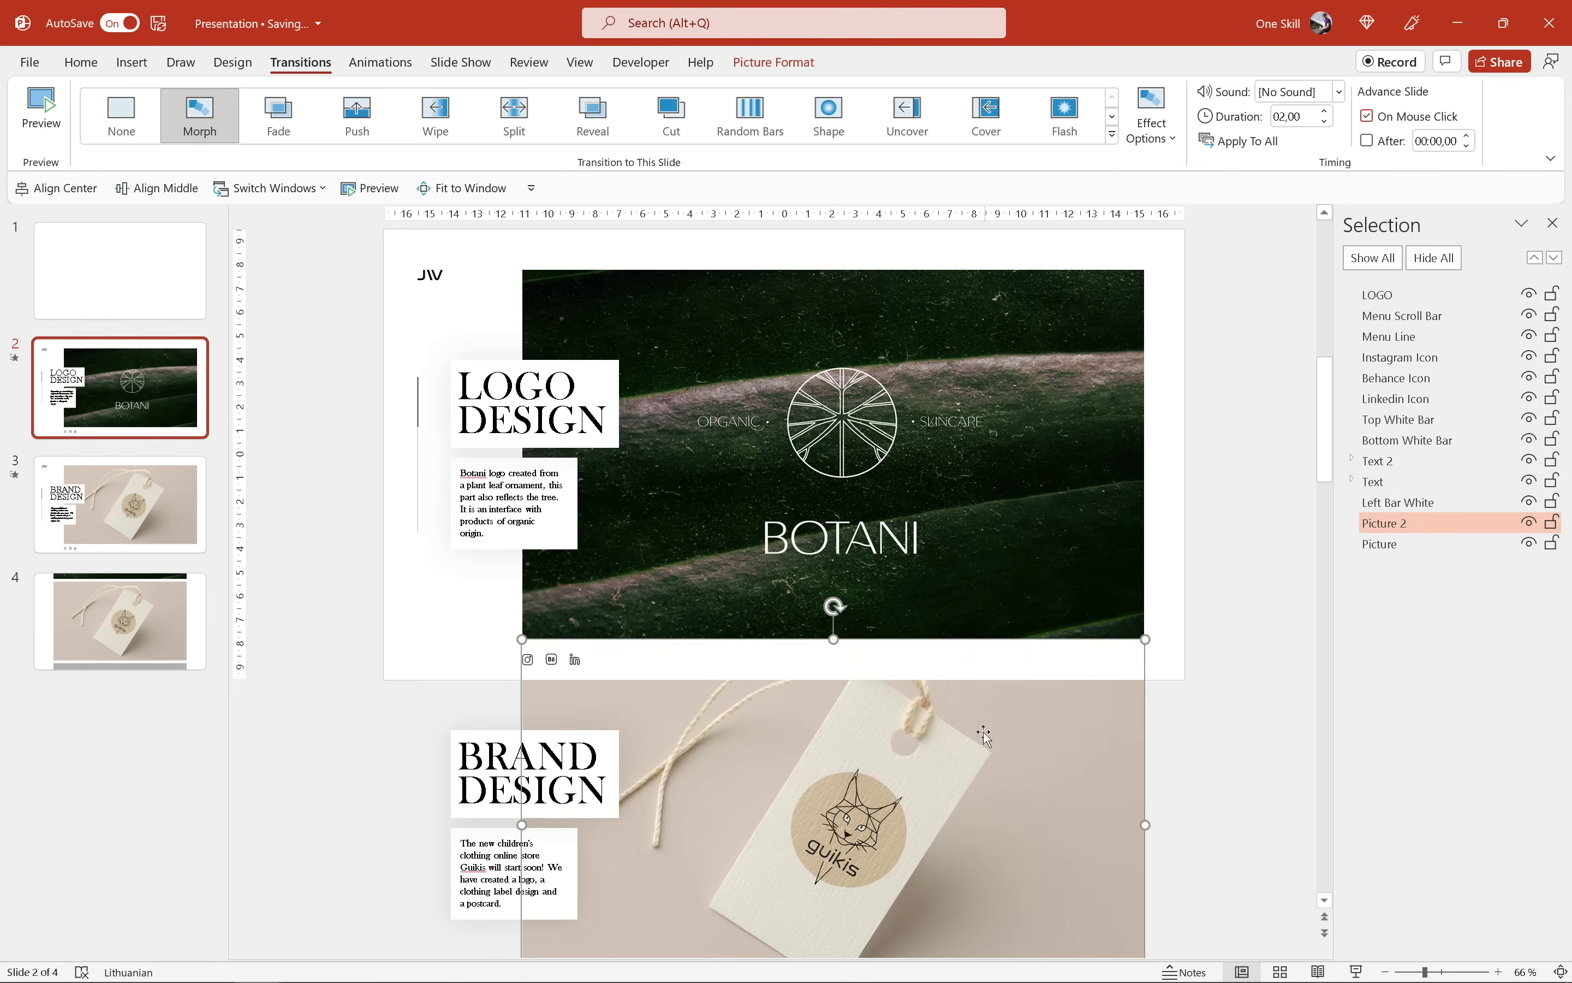
click(1231, 690)
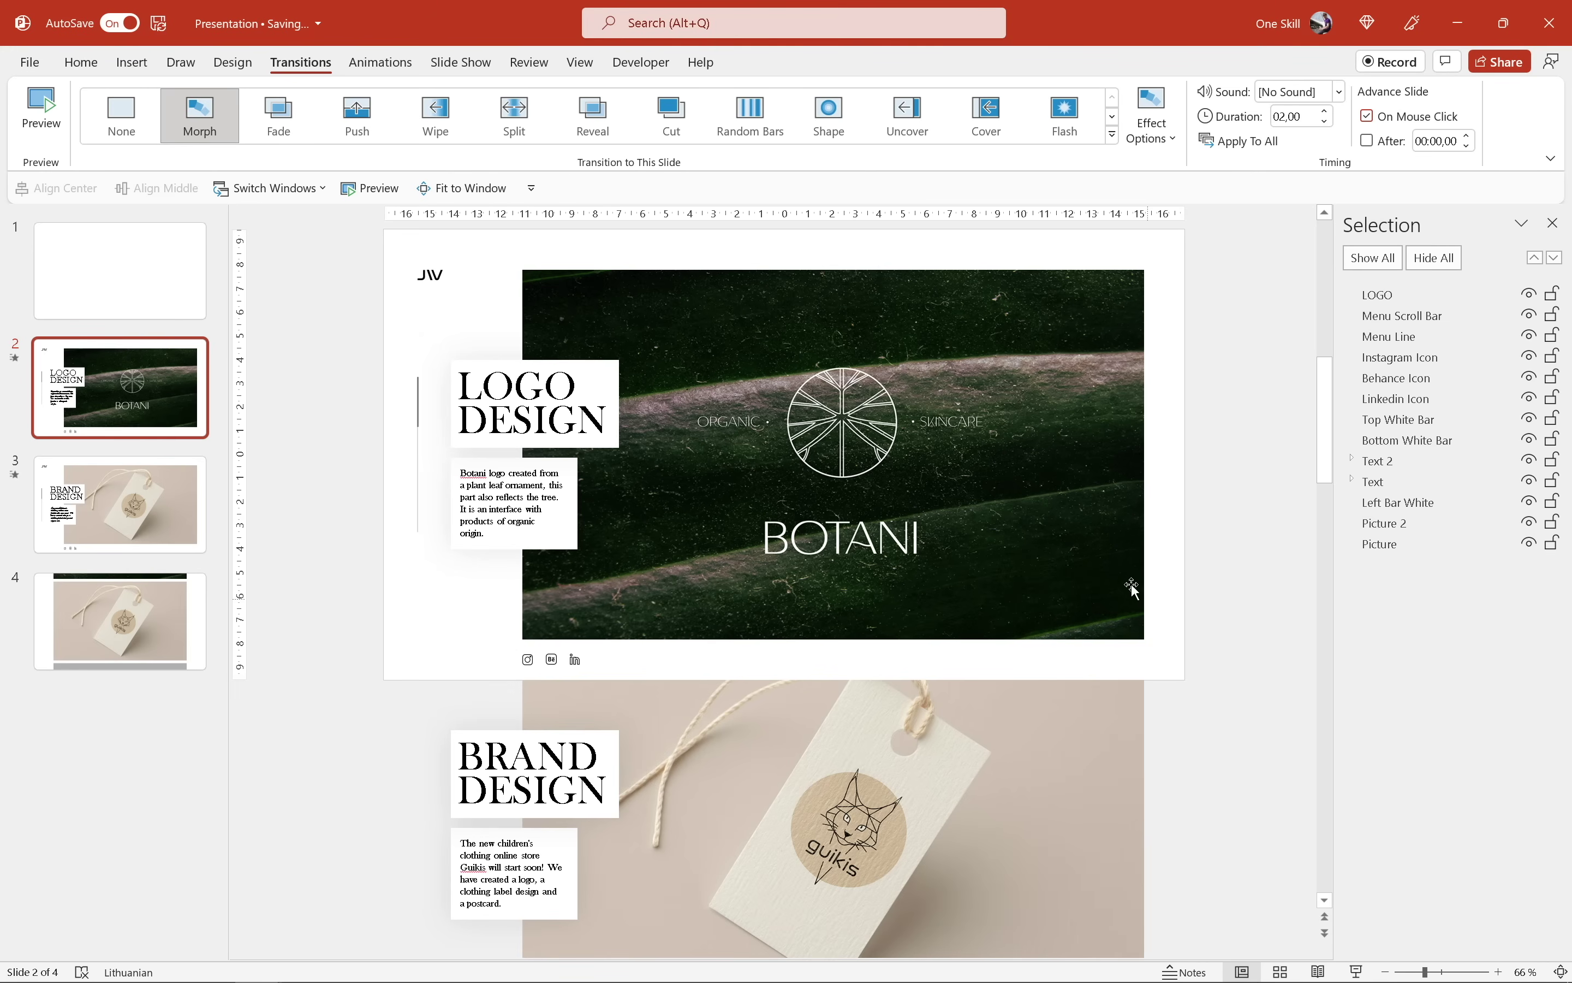
Step: Copy the dark Botani leaf picture and LOGO DESIGN text group for slide 3
click(858, 448)
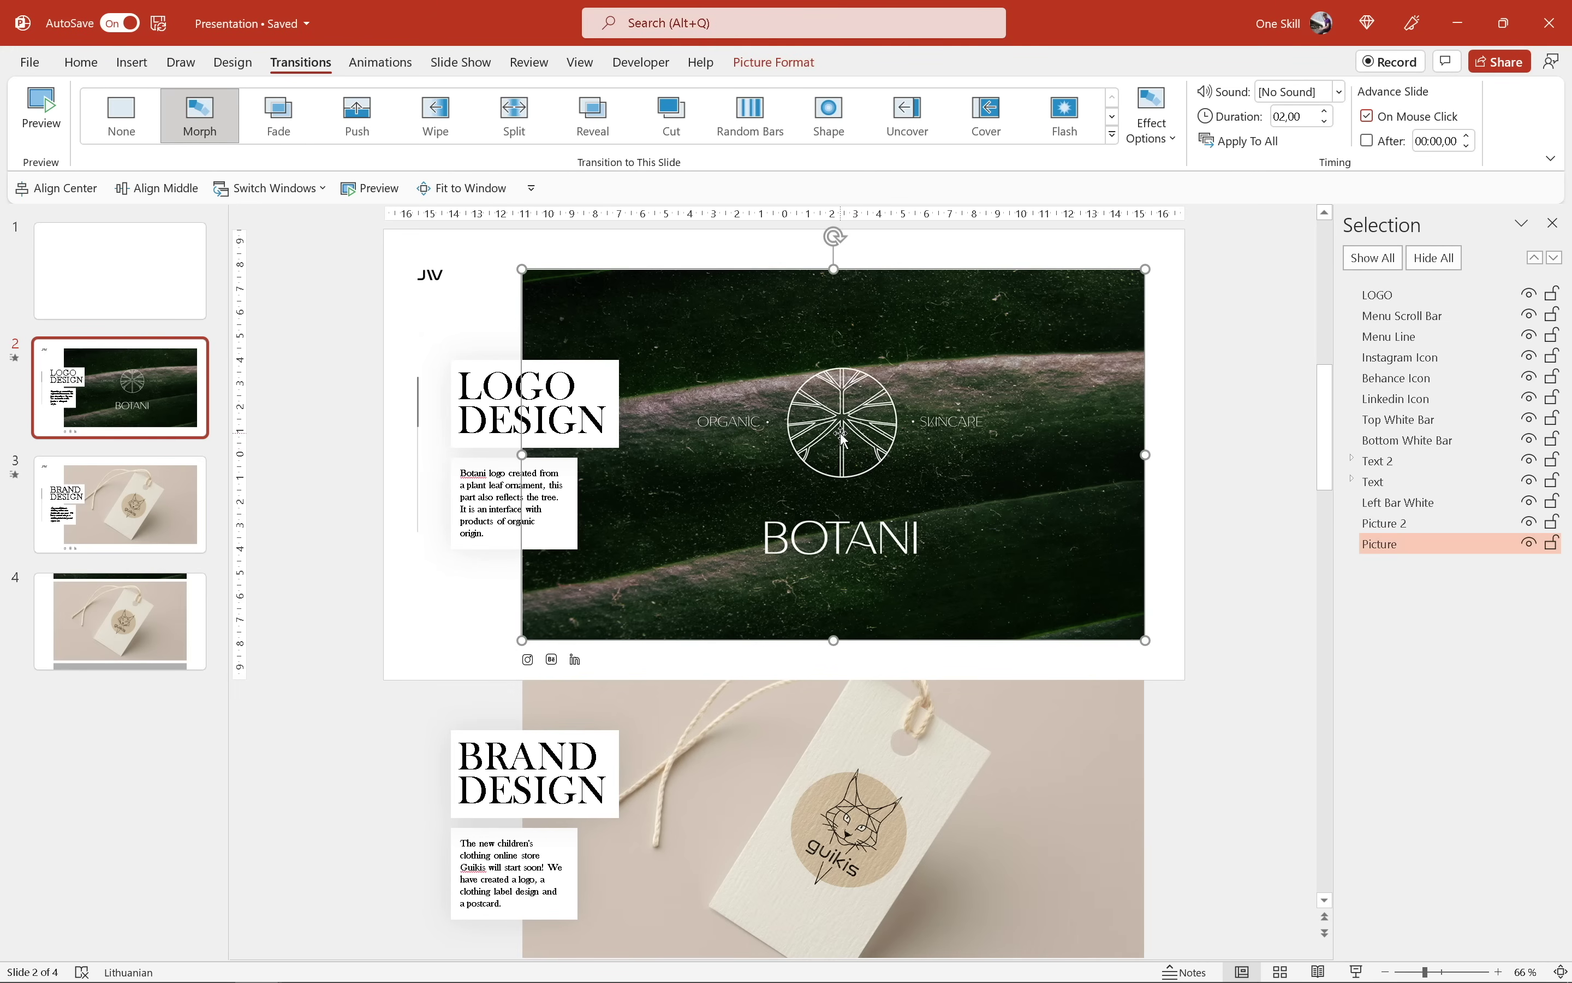
shift+click(603, 390)
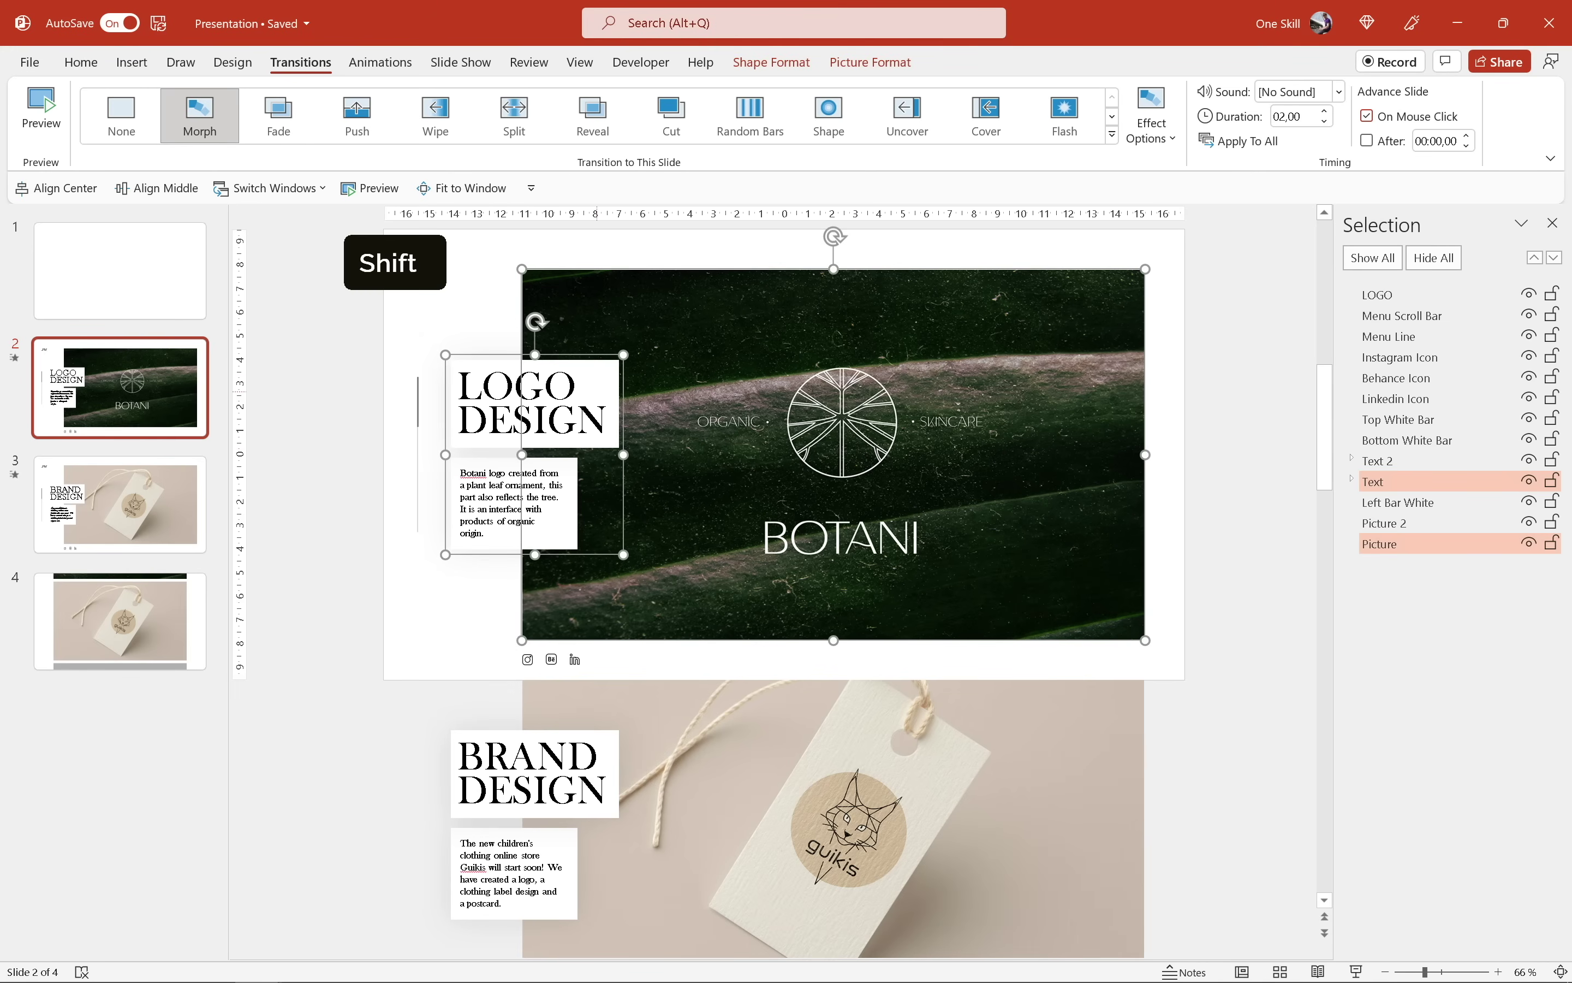
key(ctrl+c)
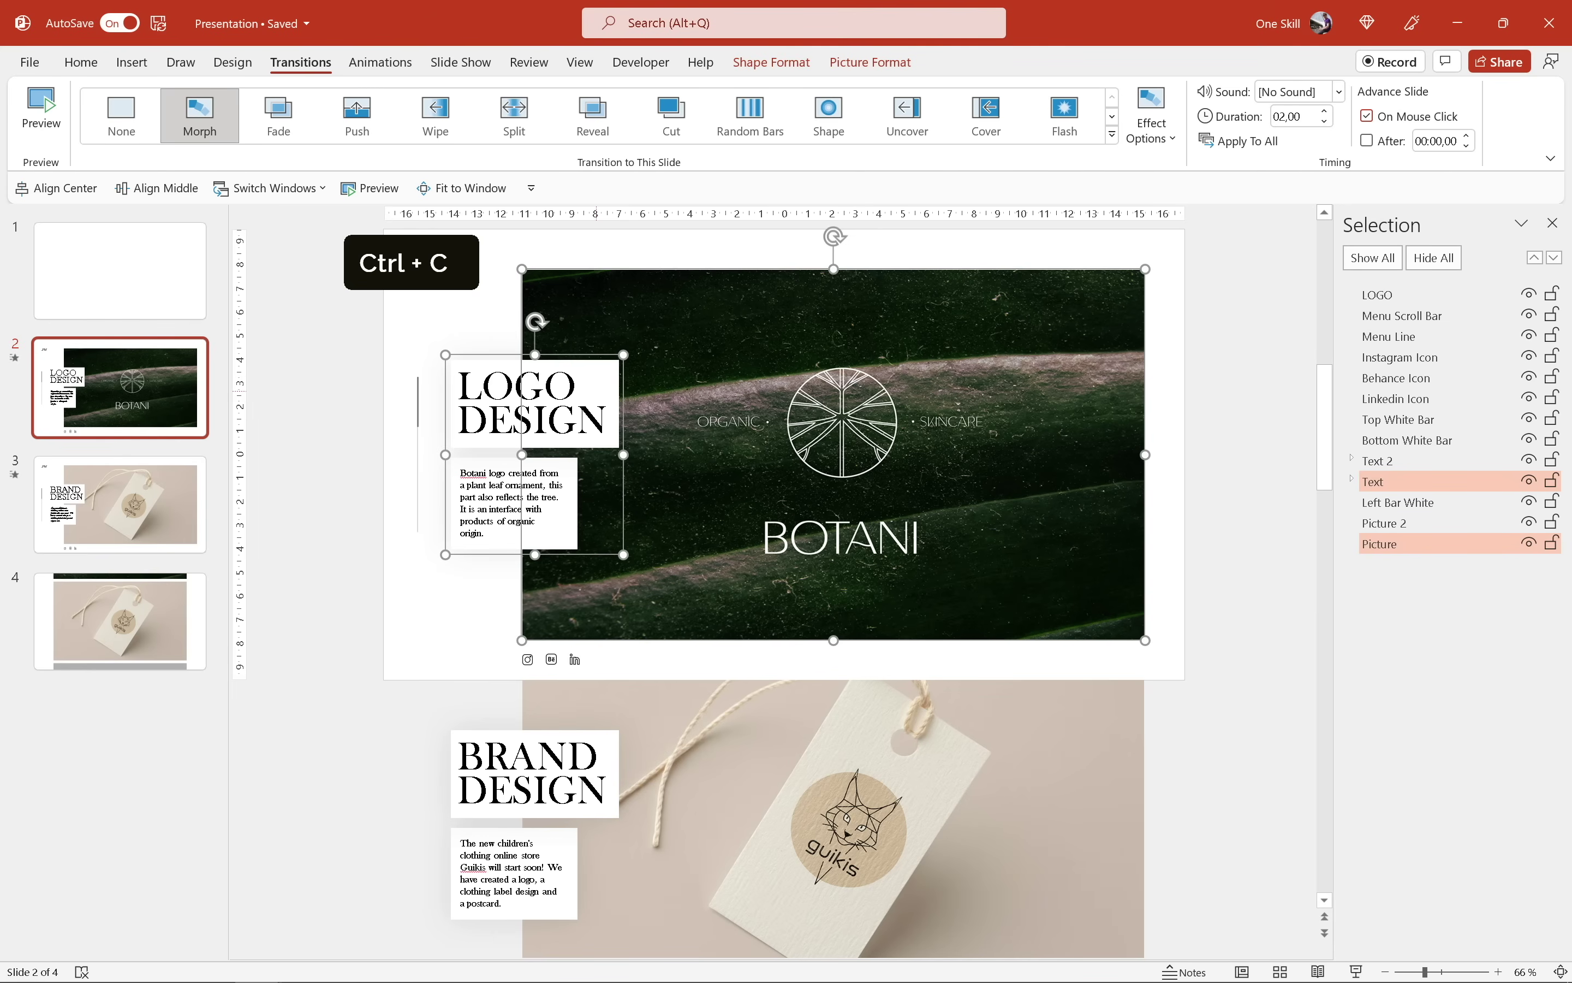
click(179, 494)
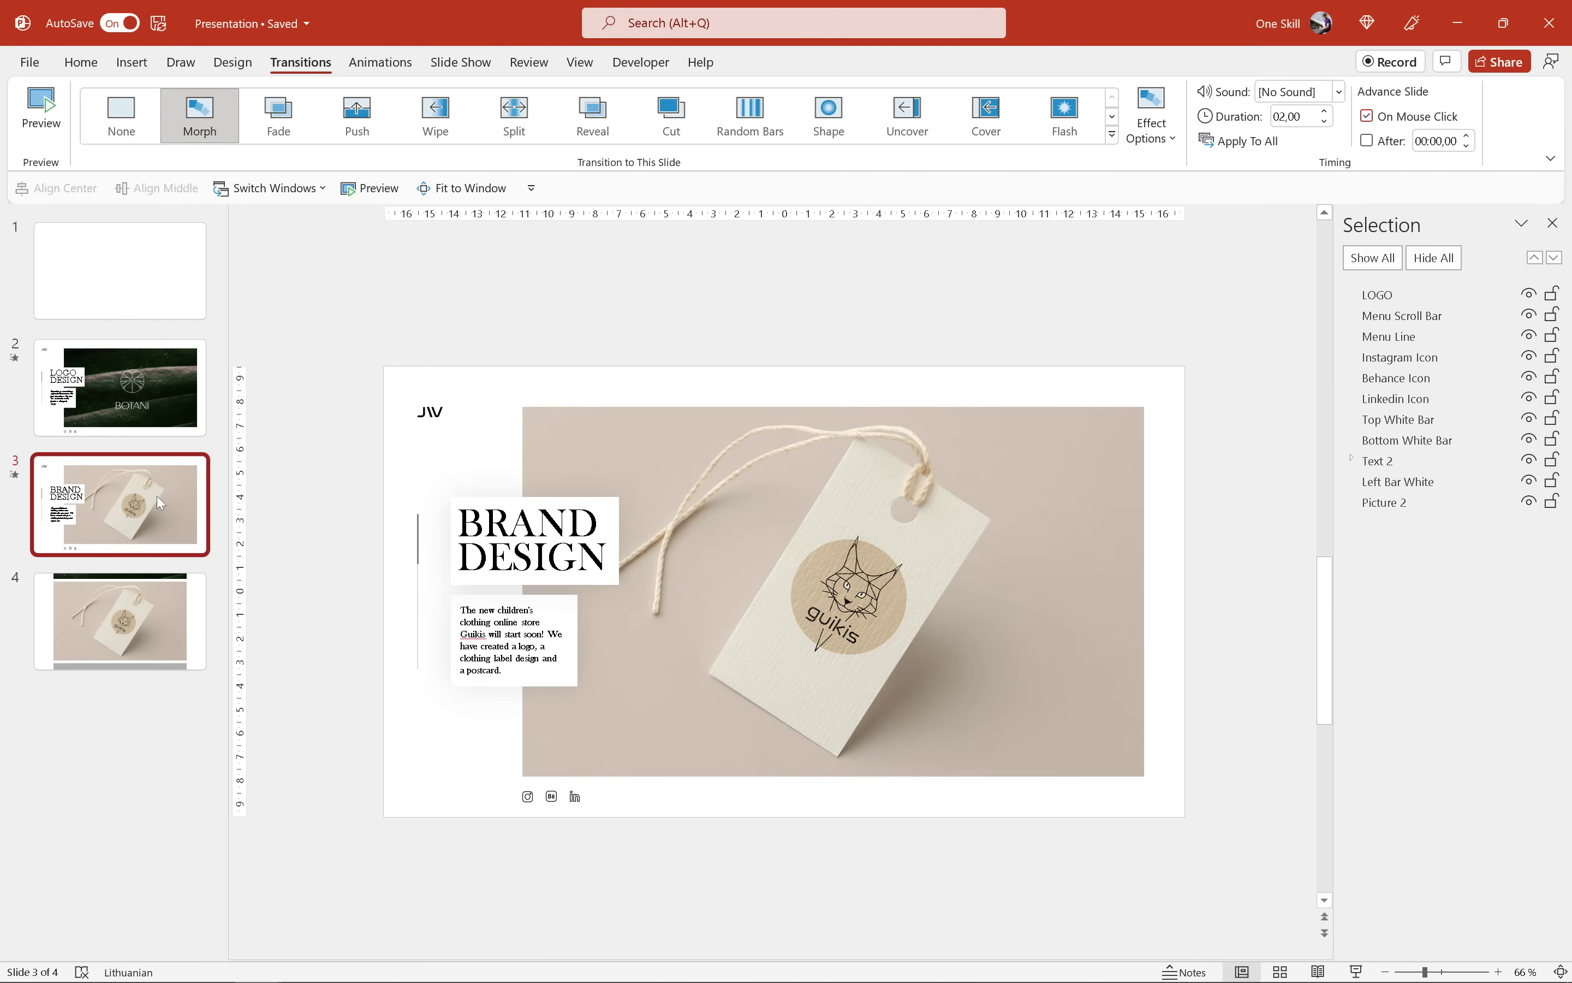
Step: Paste the Botani picture and LOGO DESIGN text onto slide 3, parked above its top edge
key(ctrl+v)
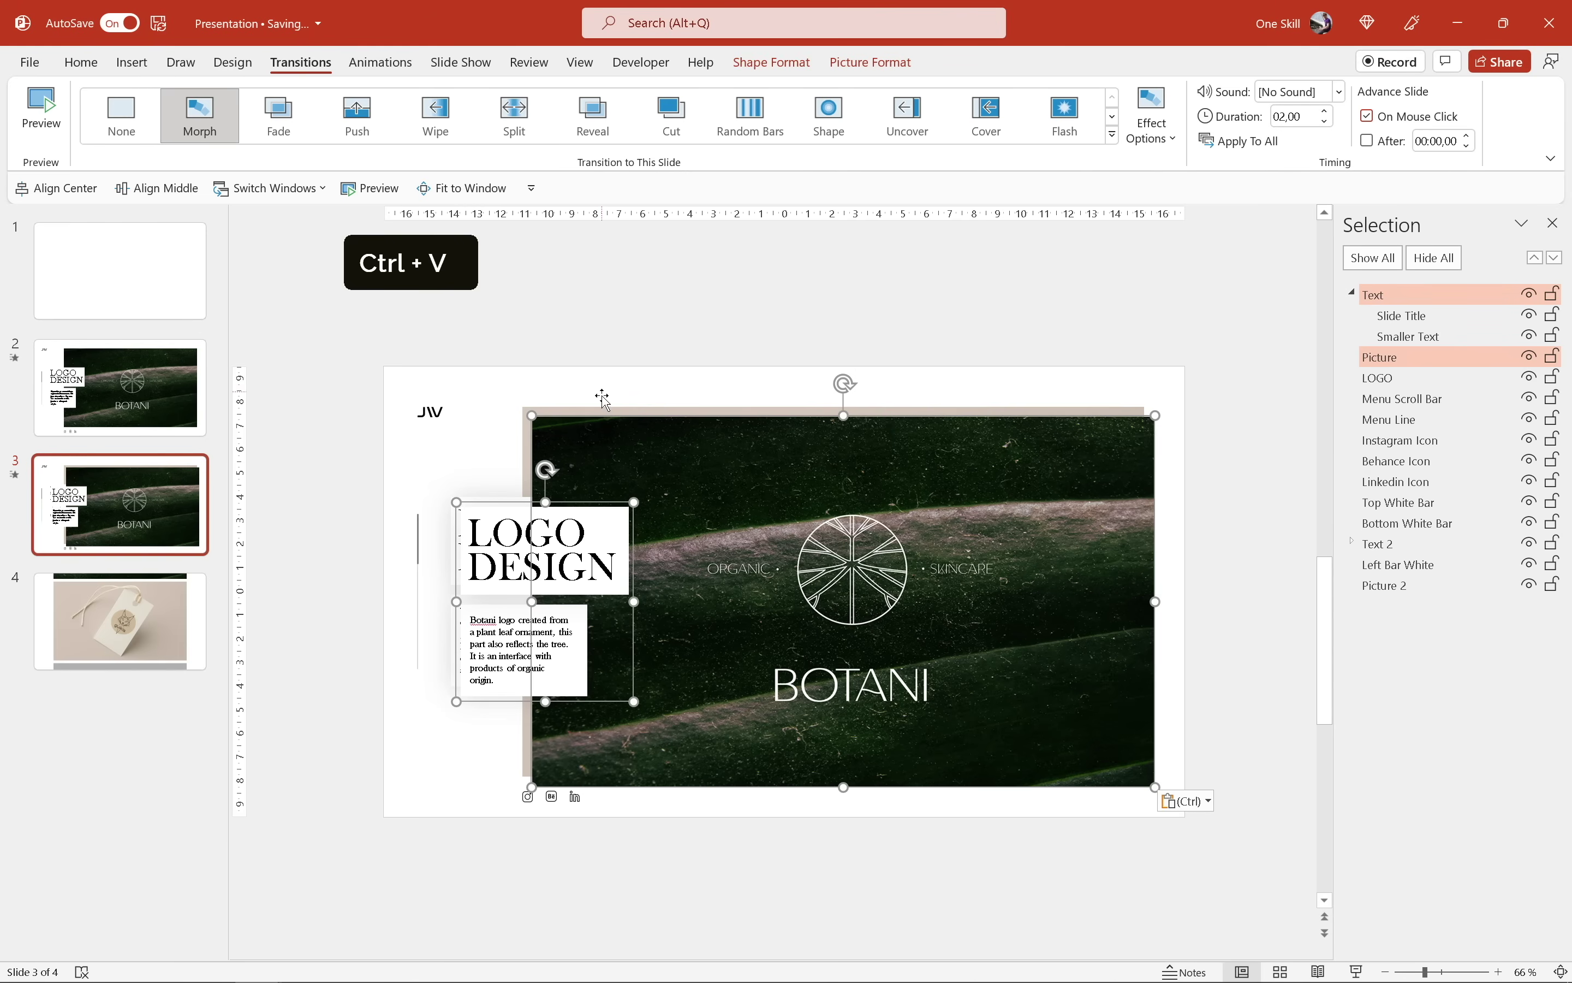
drag(686, 461, 693, 407)
drag(722, 300, 653, 515)
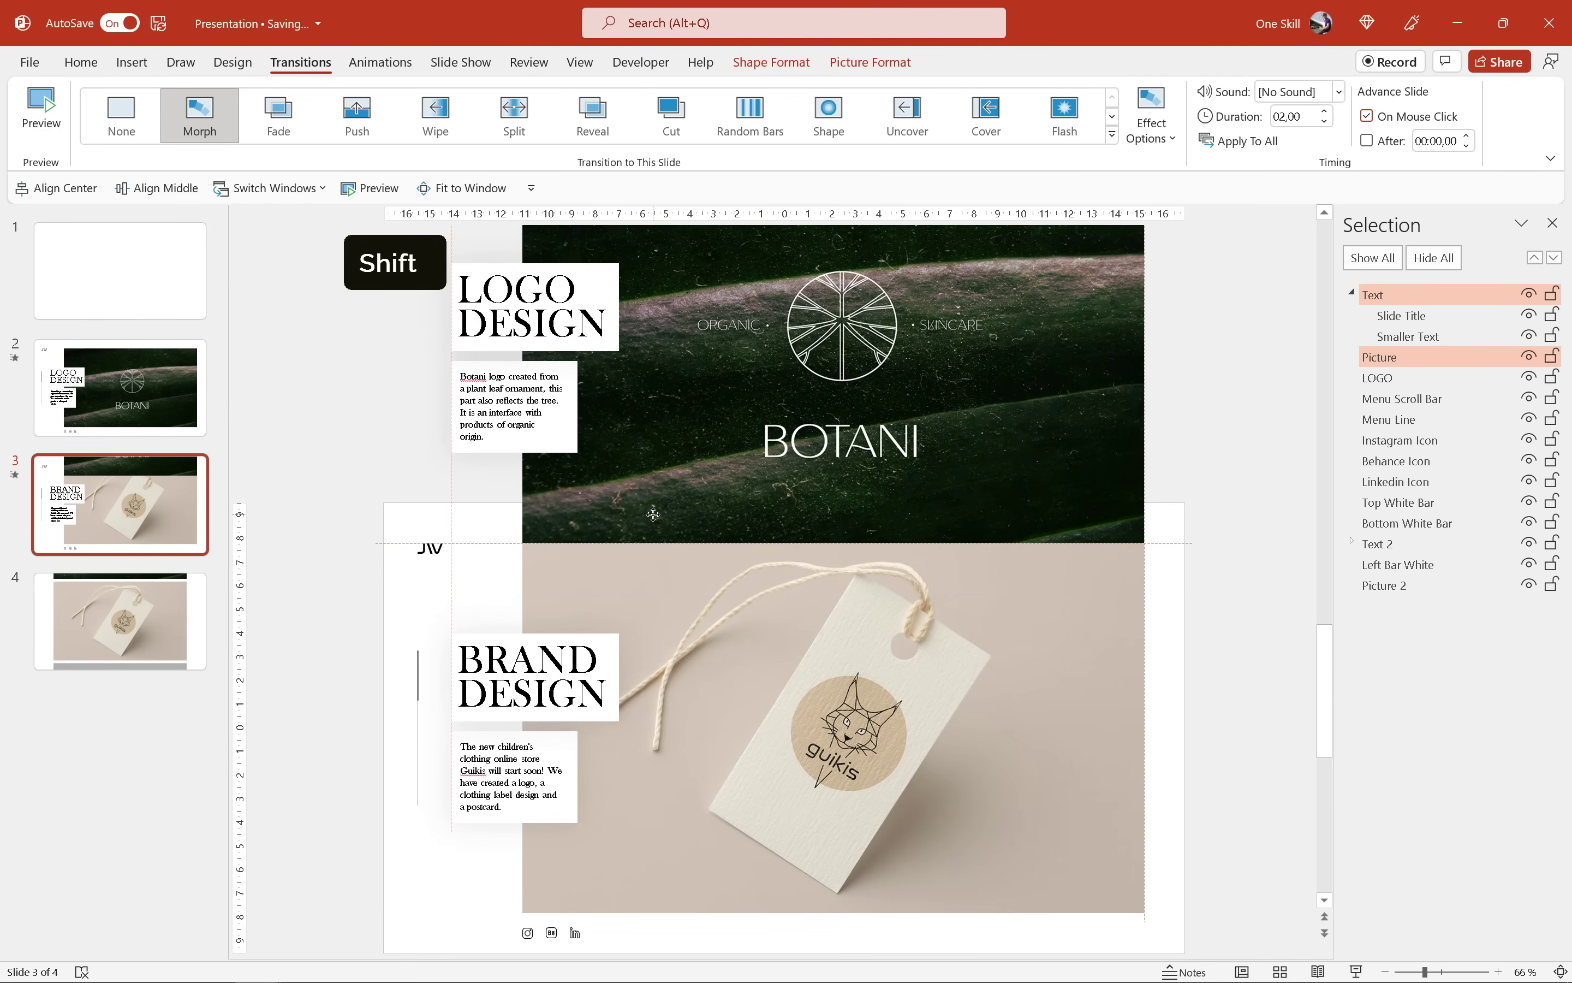
click(1233, 357)
Step: Send the LOGO text group and Botani picture to the back, then preview the Morph
click(1354, 294)
drag(1376, 302, 1391, 510)
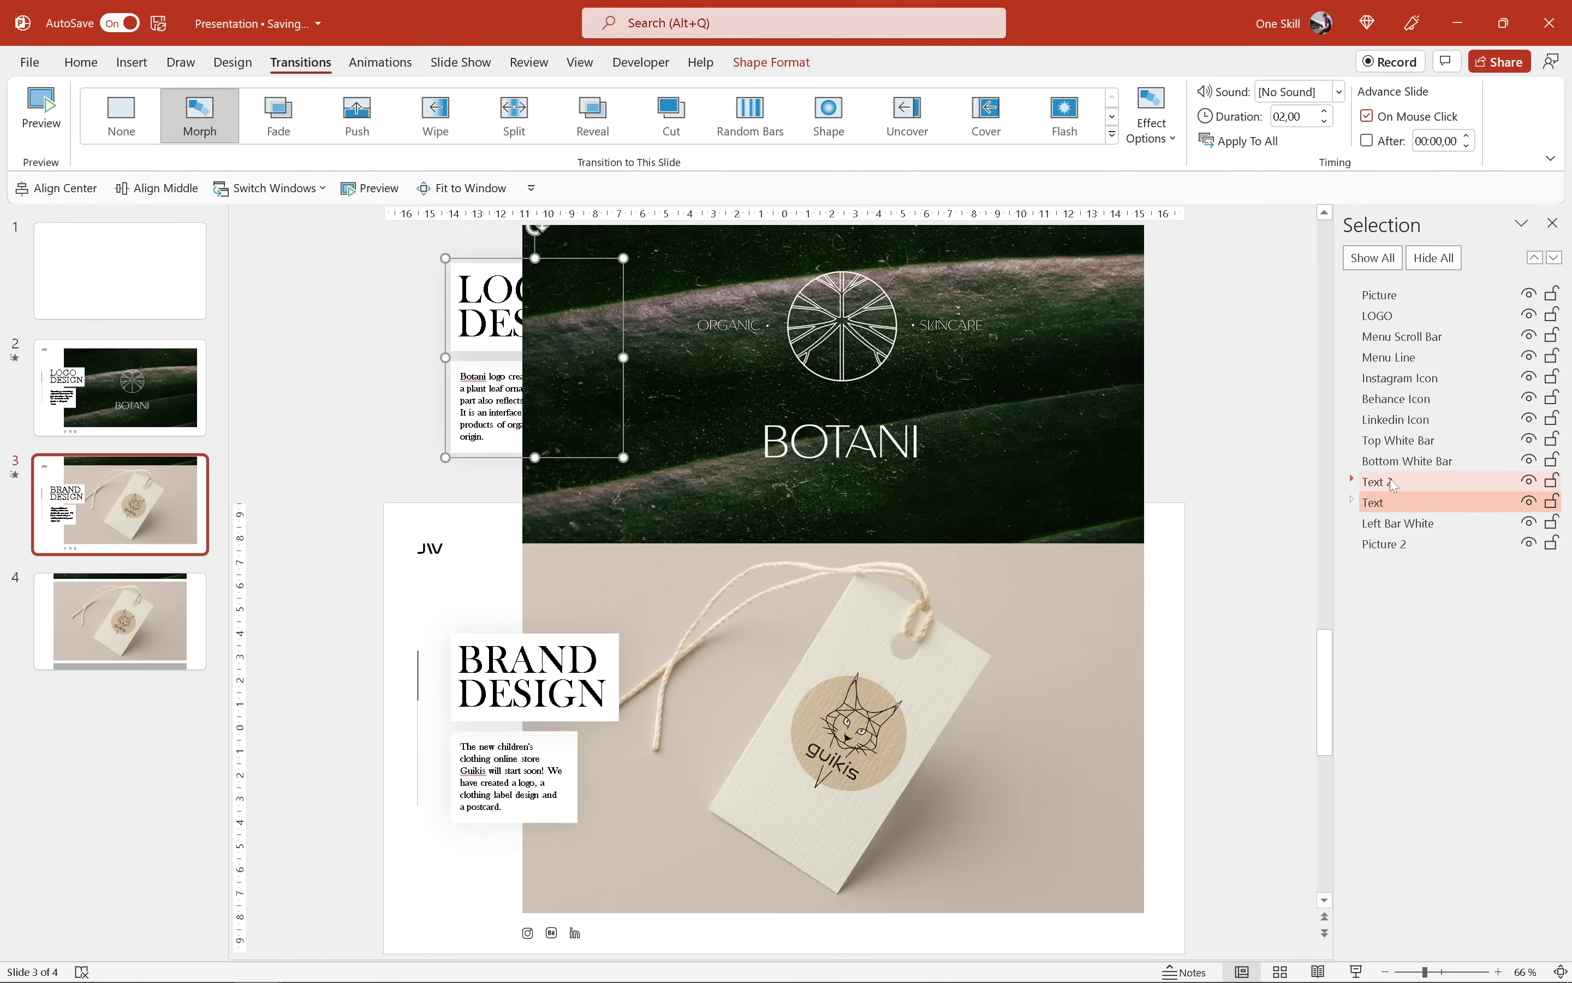
drag(1382, 302, 1404, 553)
click(1222, 389)
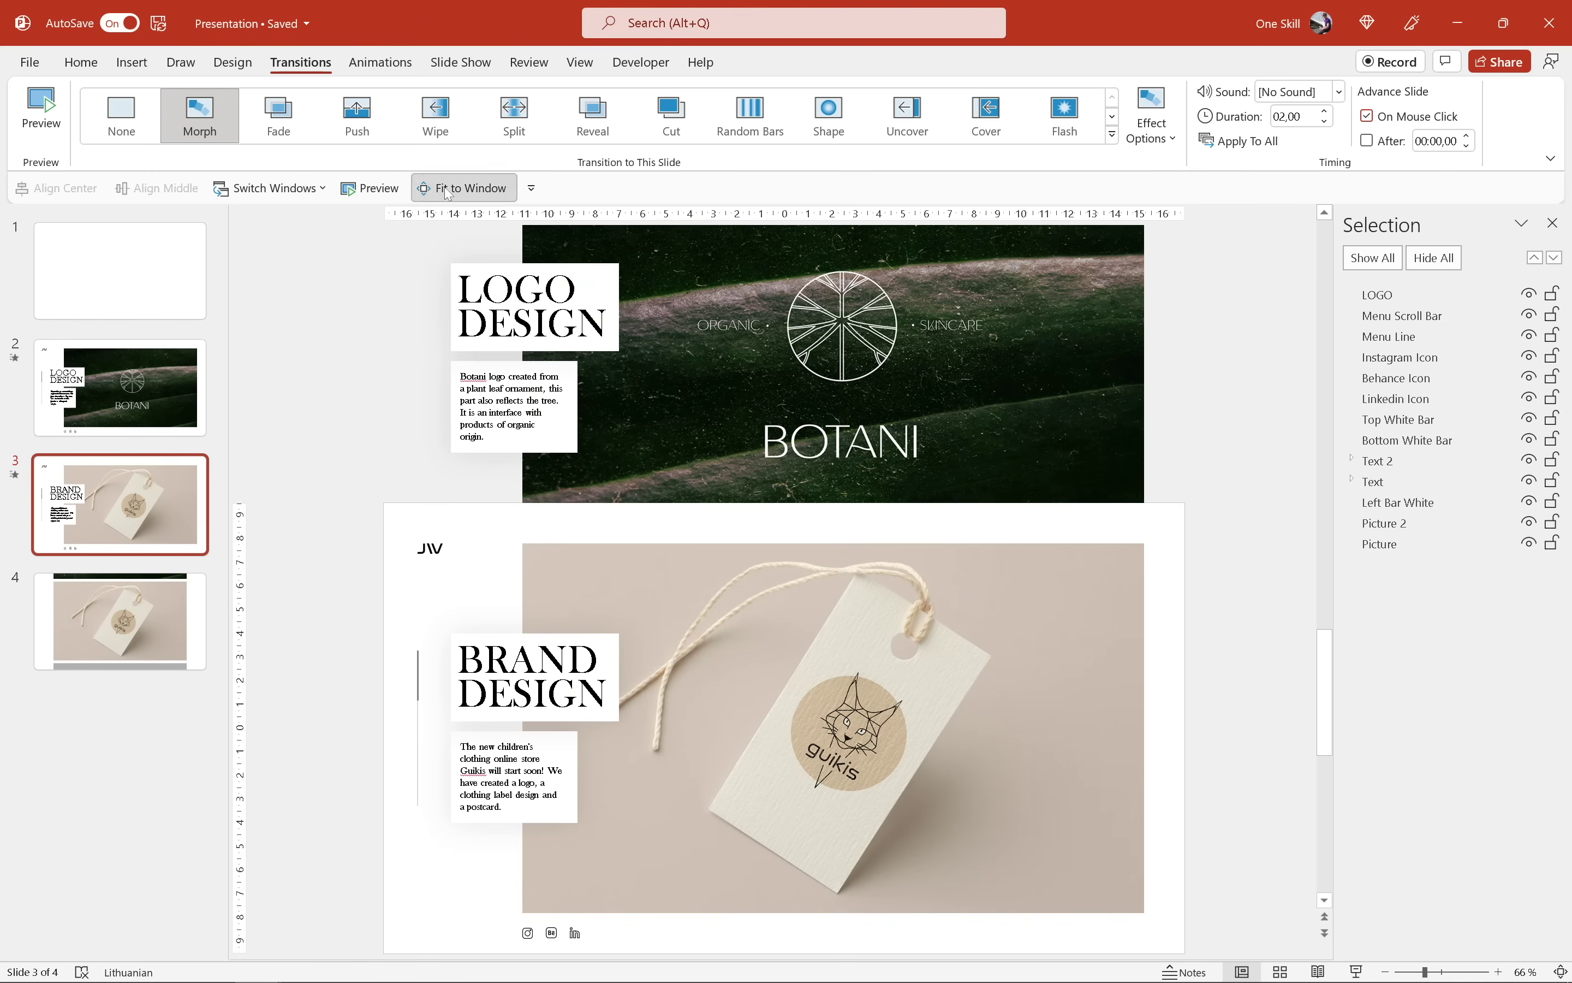
click(462, 188)
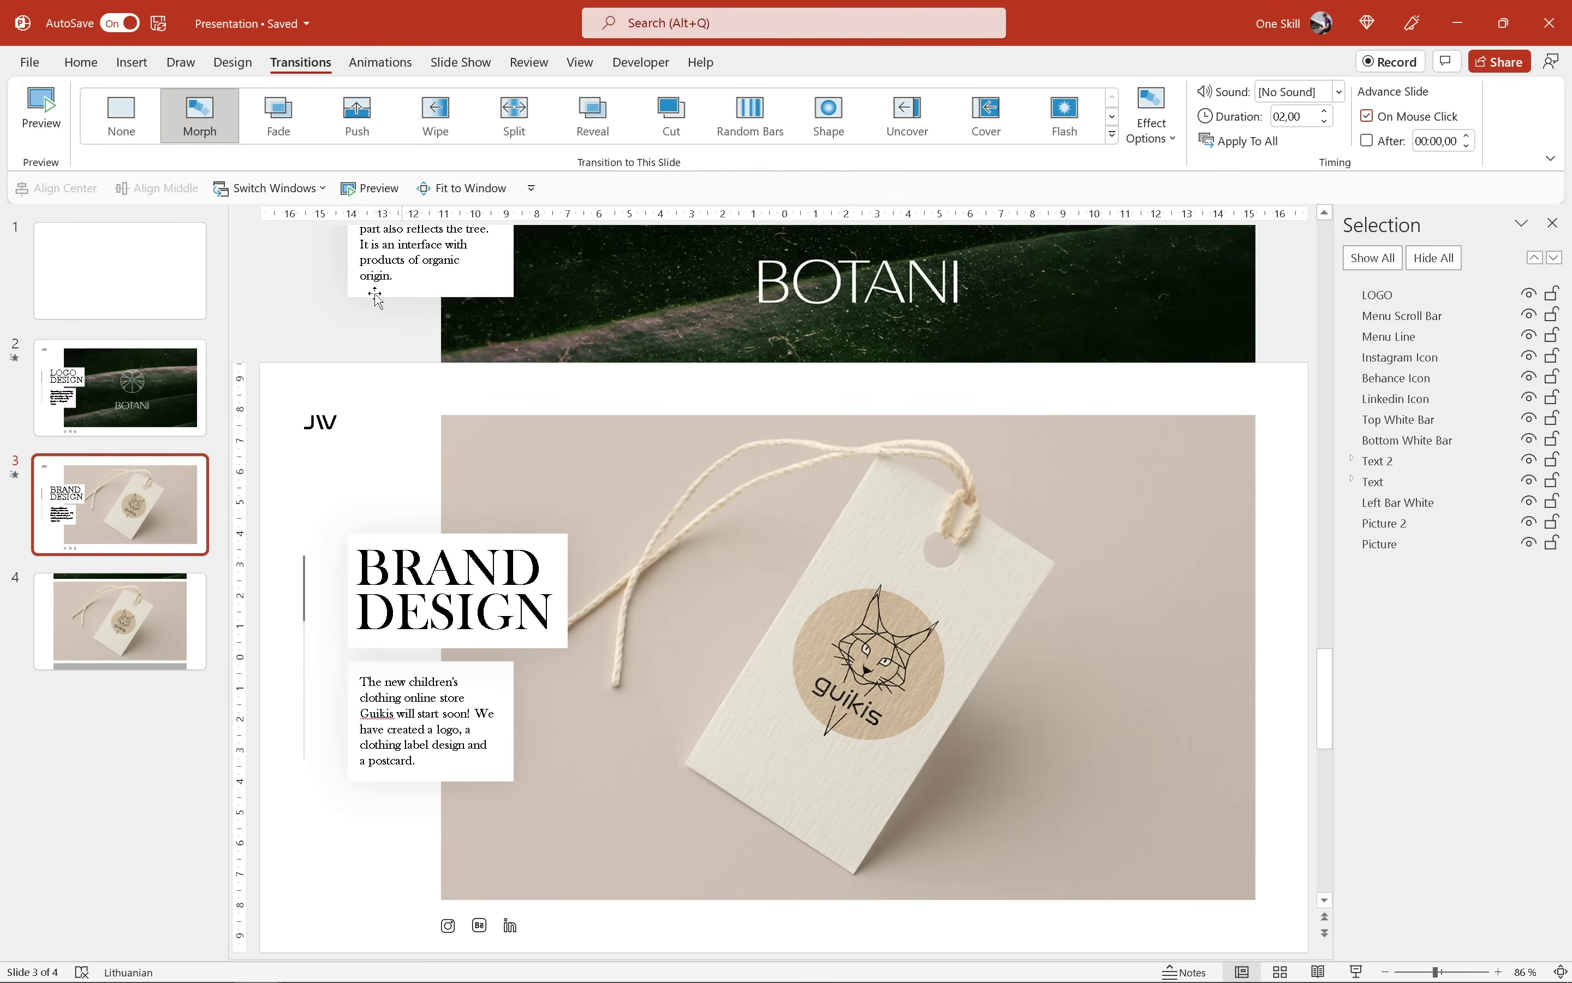
click(370, 188)
click(366, 194)
ctrl+scroll(741, 462, down, 4)
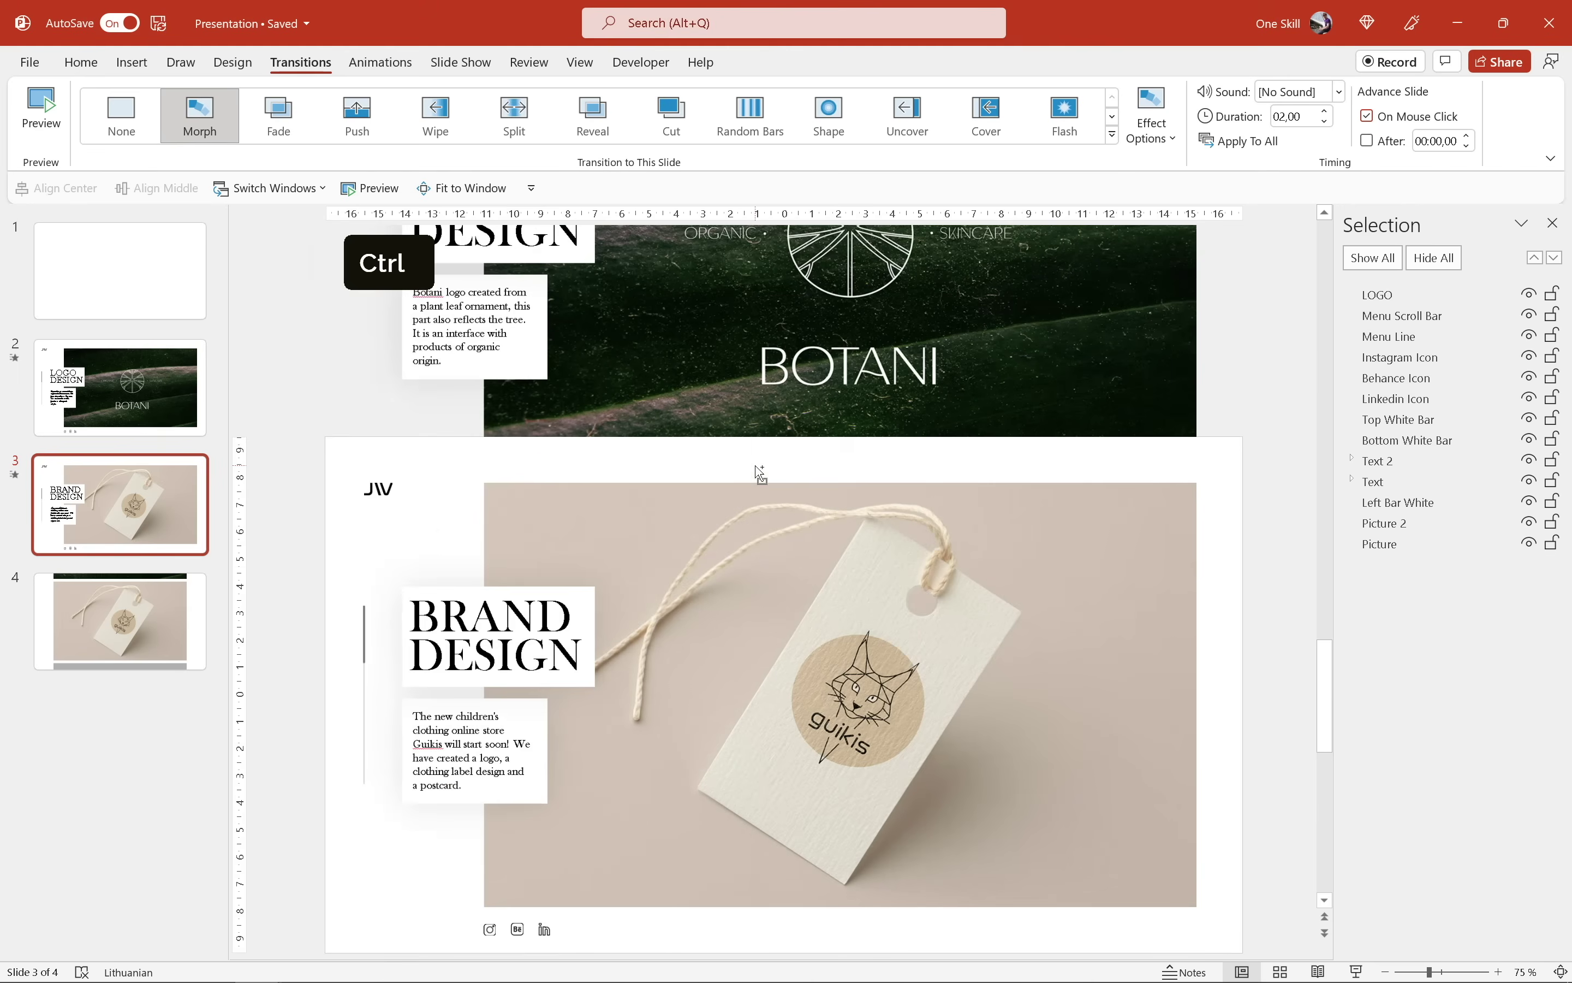
click(860, 356)
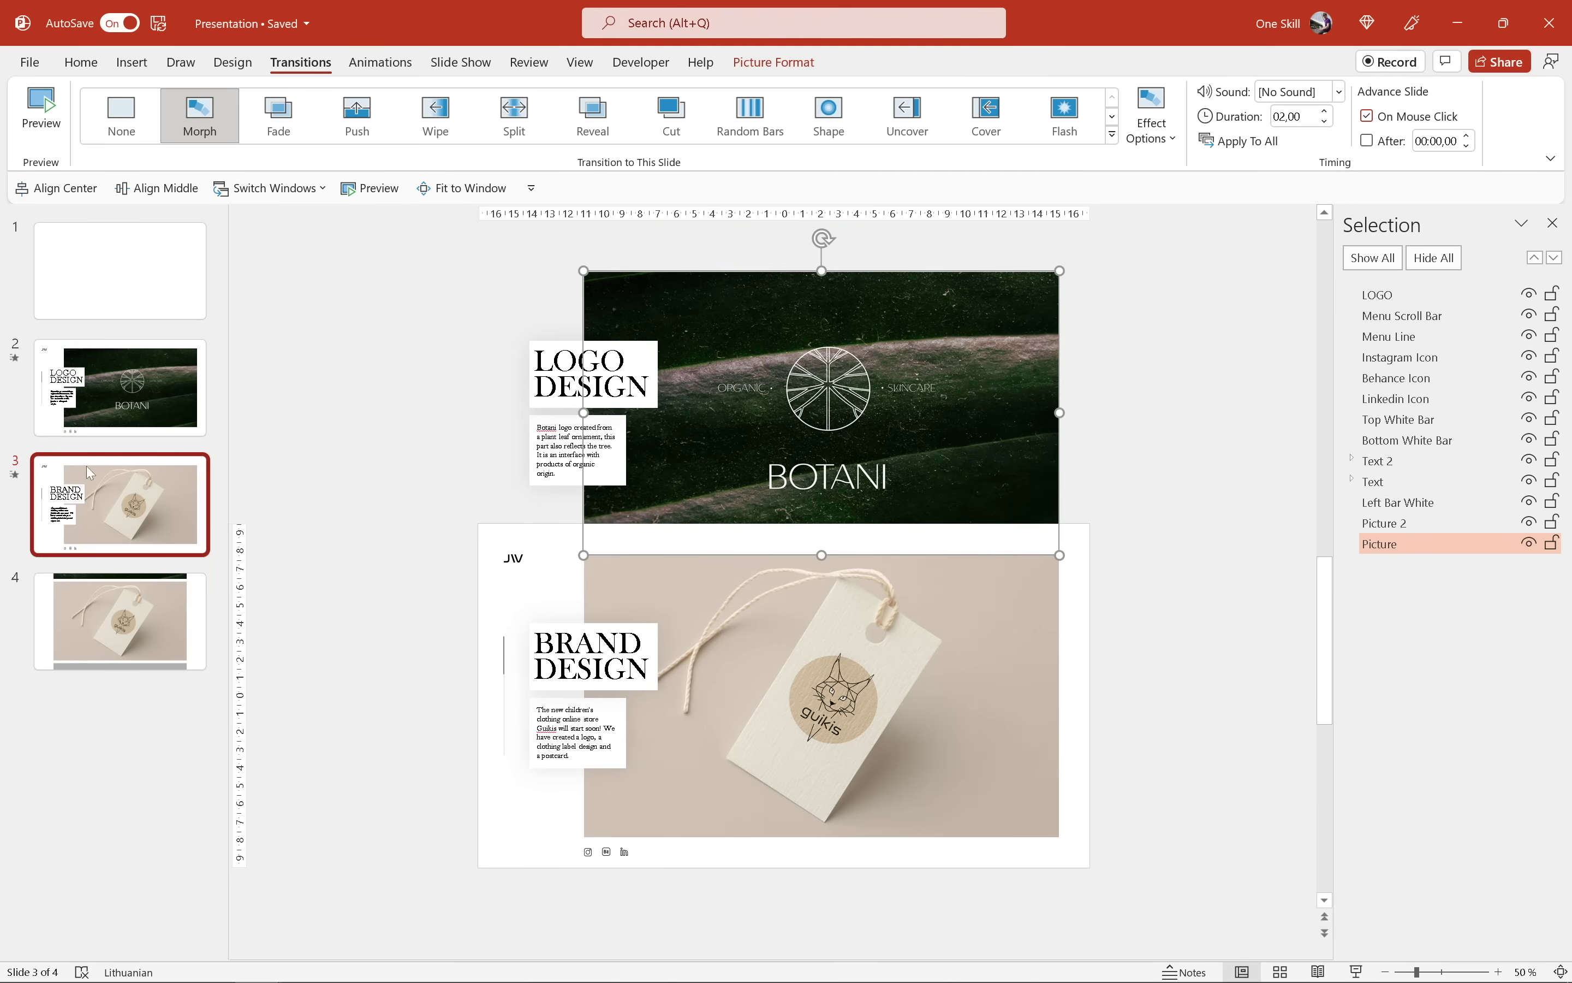
Step: Lower slide 3's Botani picture vertically to overlap the top edge and preview the Morph
key(shift)
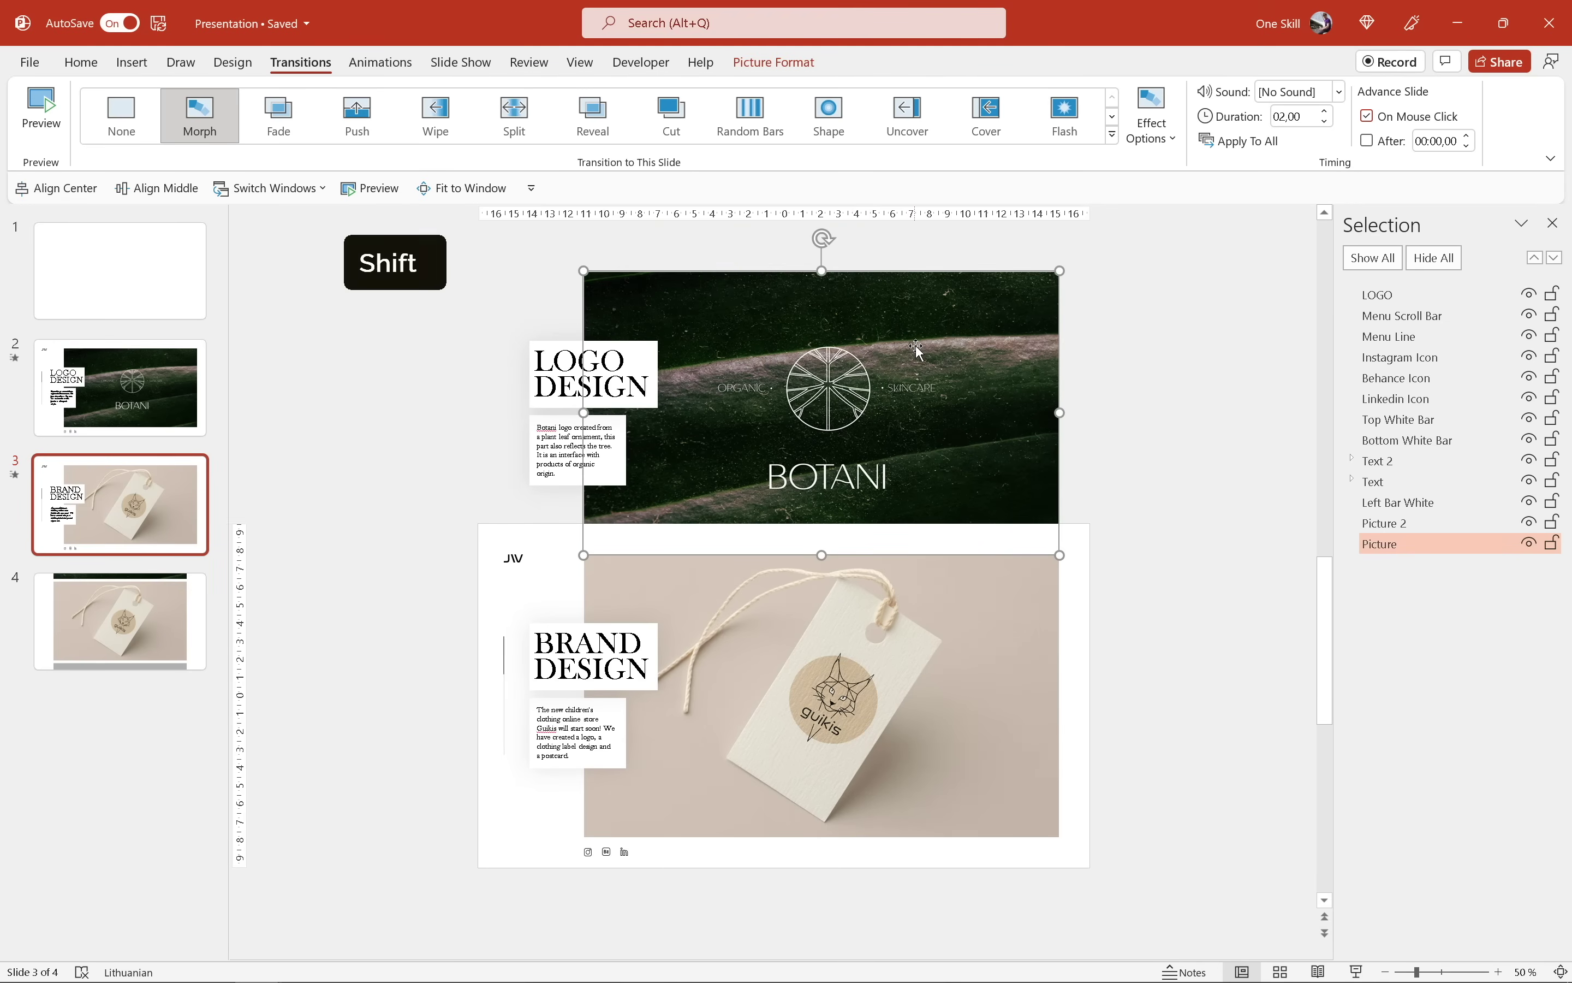
drag(916, 351, 981, 388)
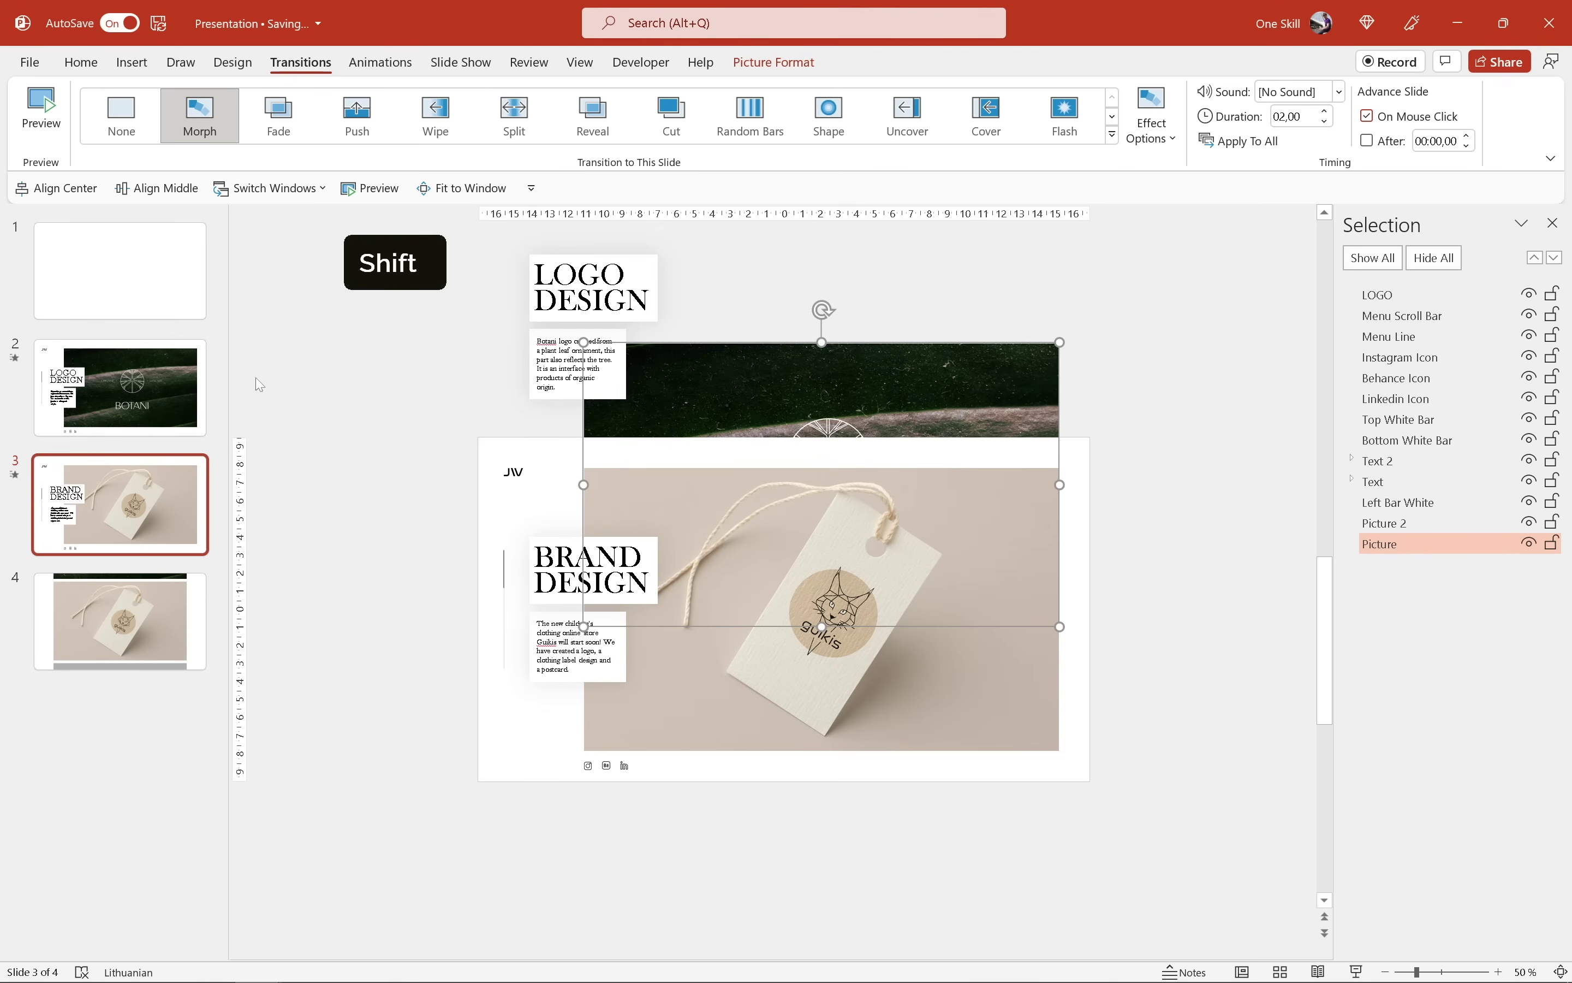
click(471, 188)
click(373, 189)
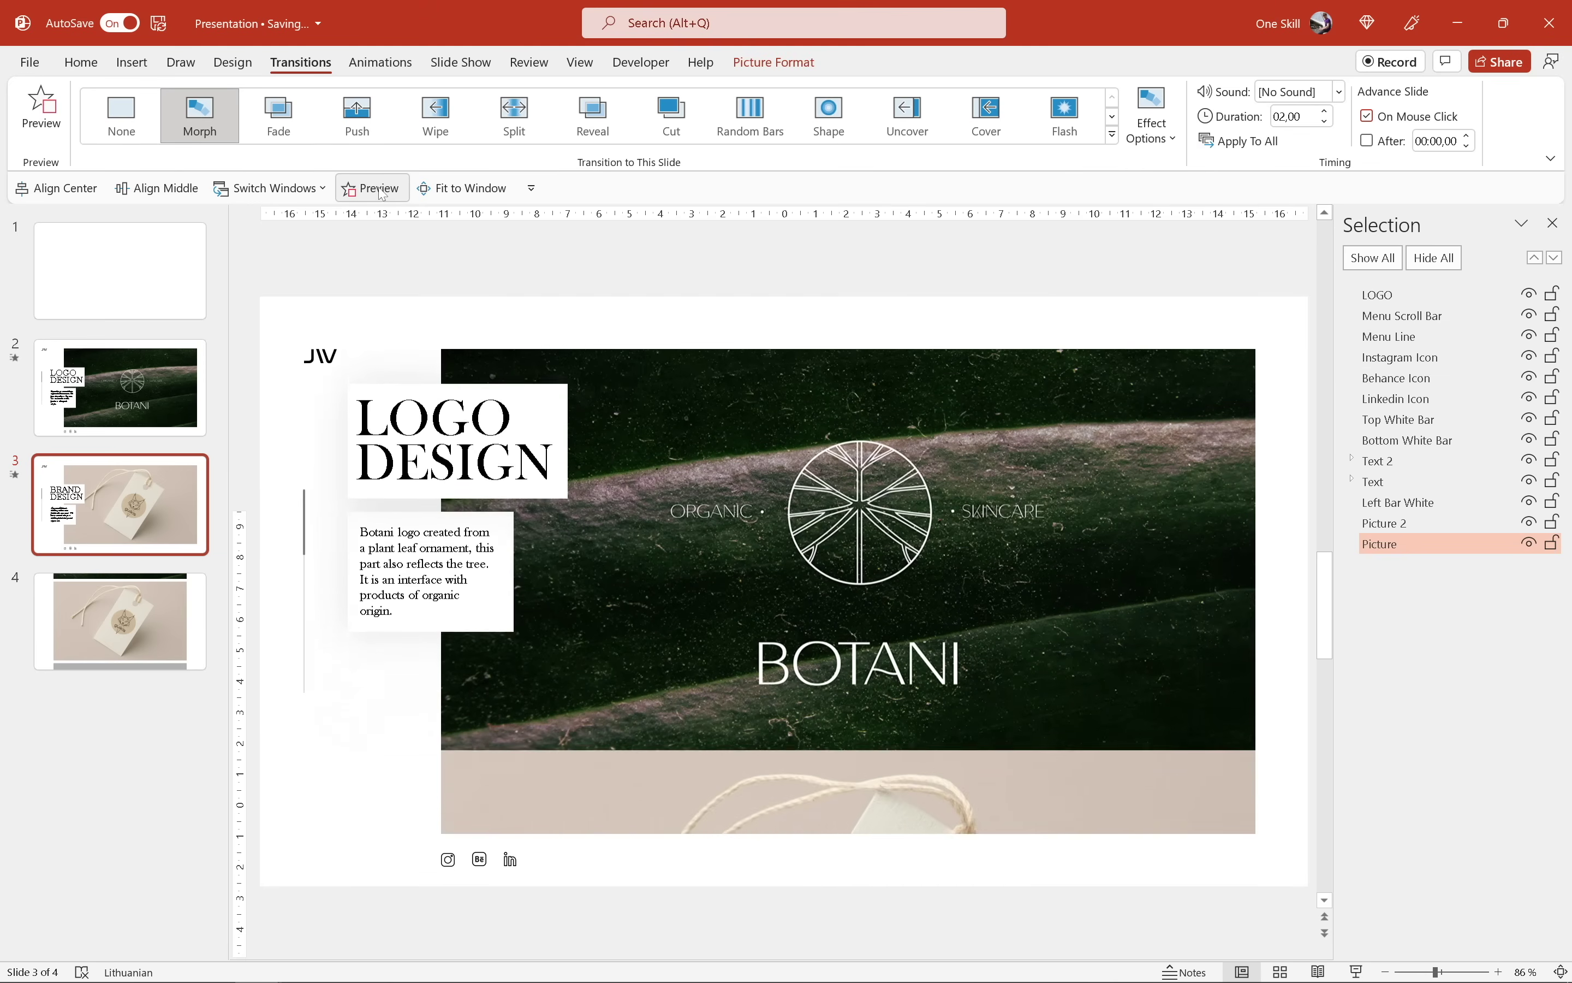
click(373, 189)
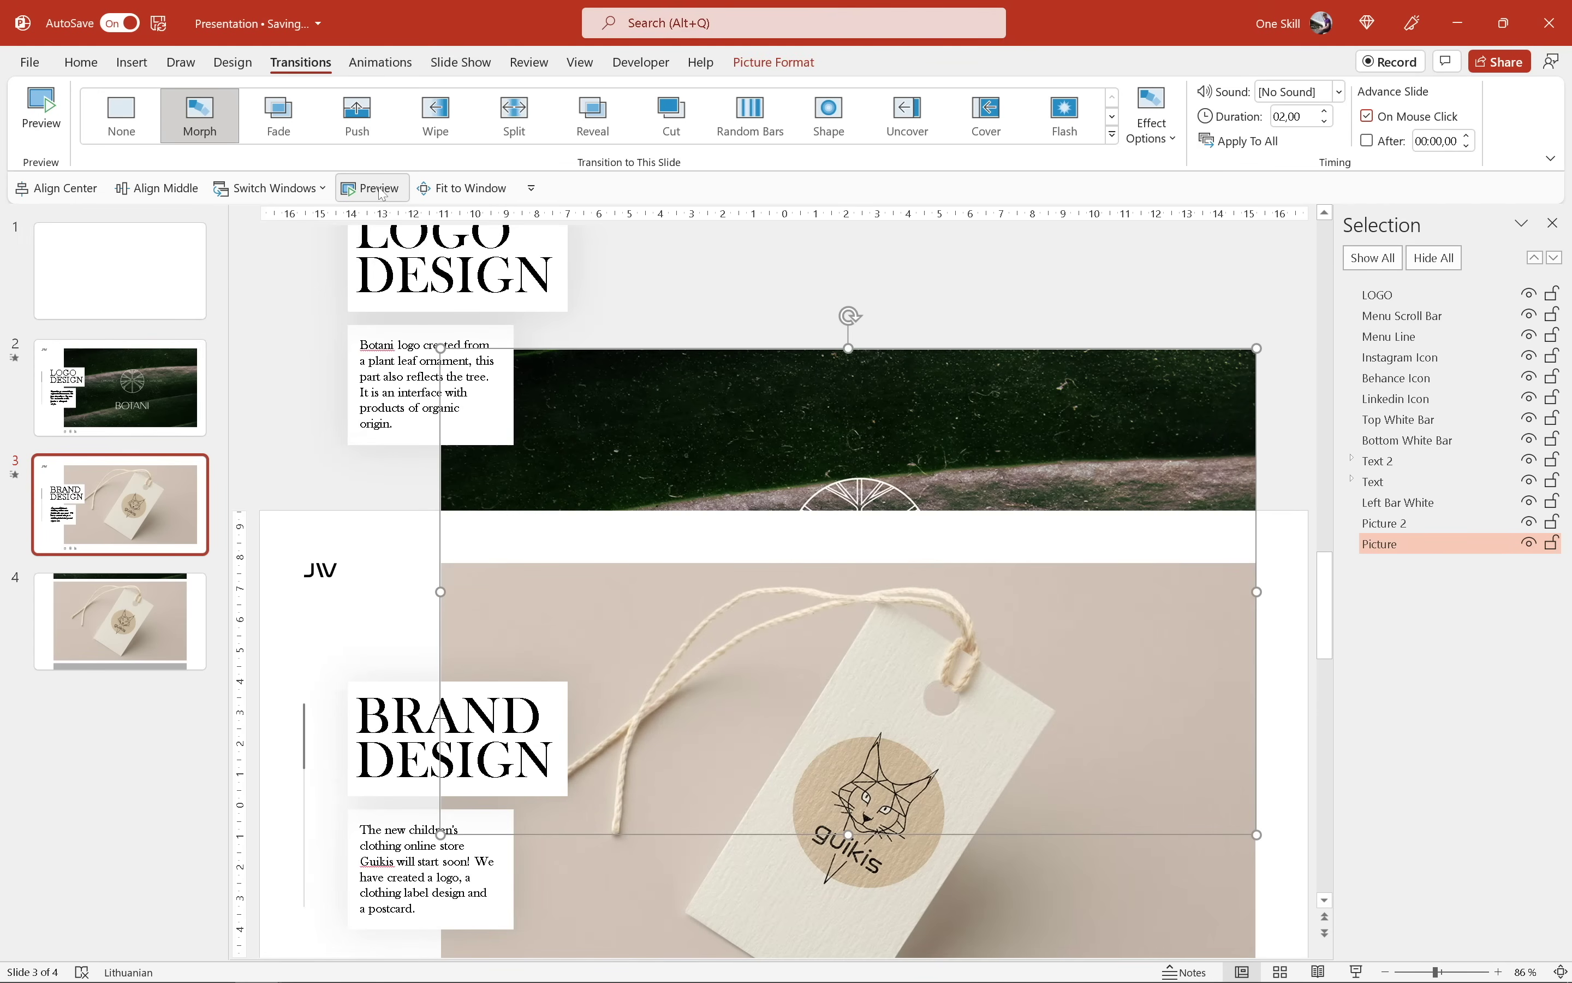
click(383, 192)
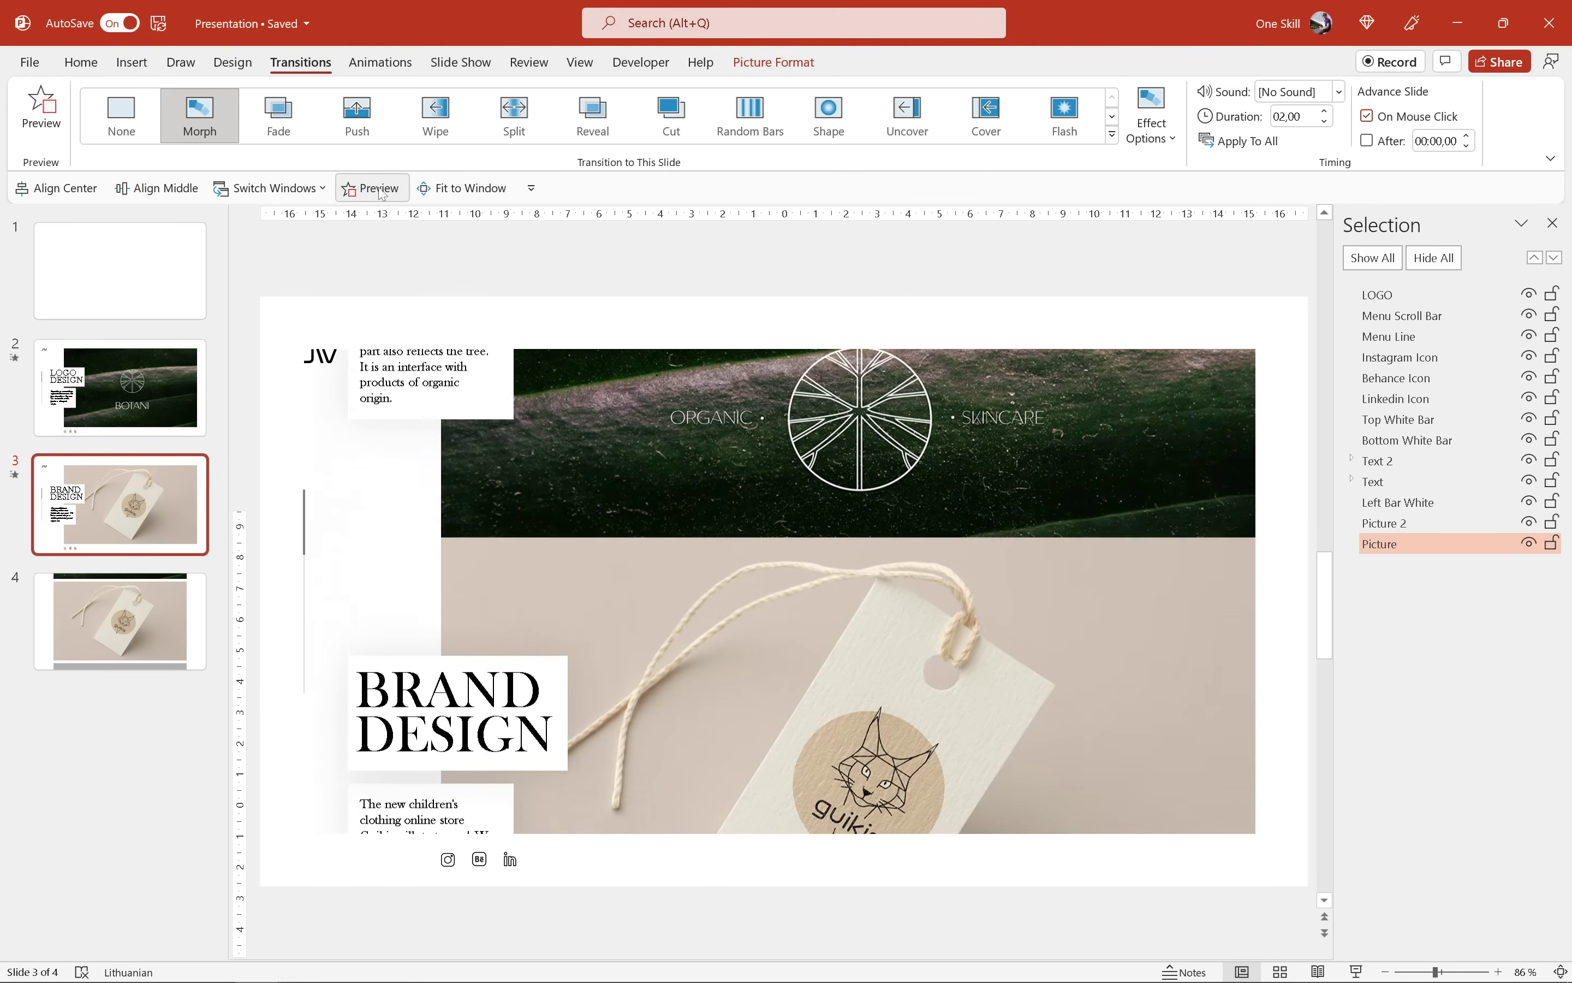
Step: Return to slide 2 and start the slide show from it
scroll(338, 278, up, 3)
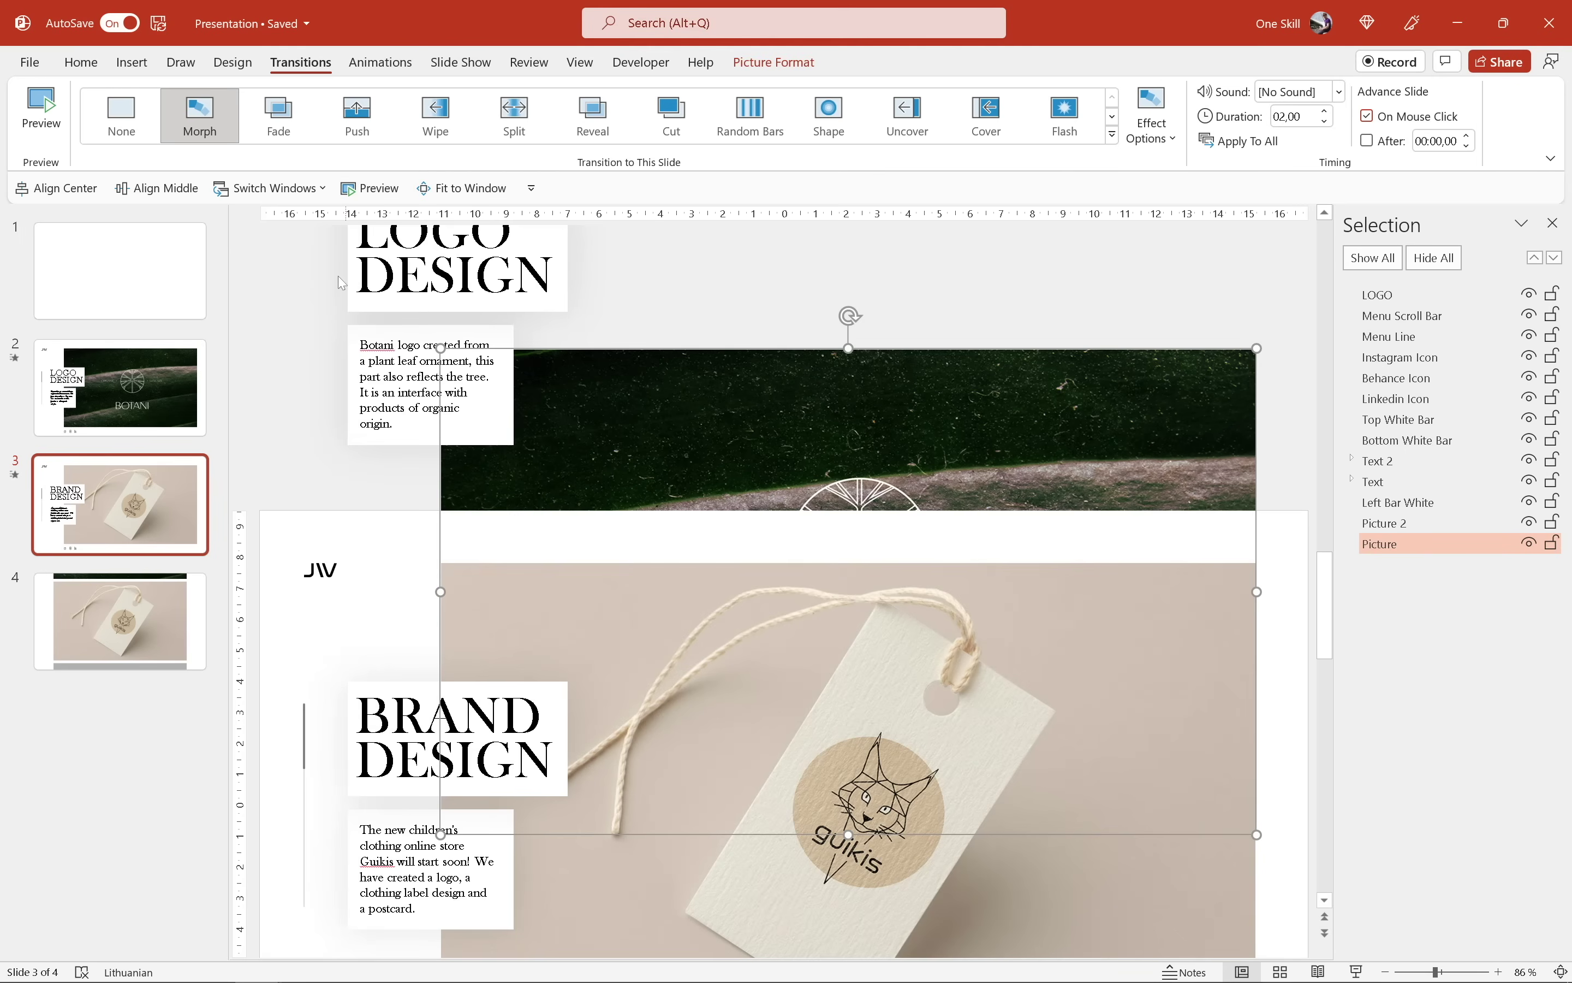
click(154, 388)
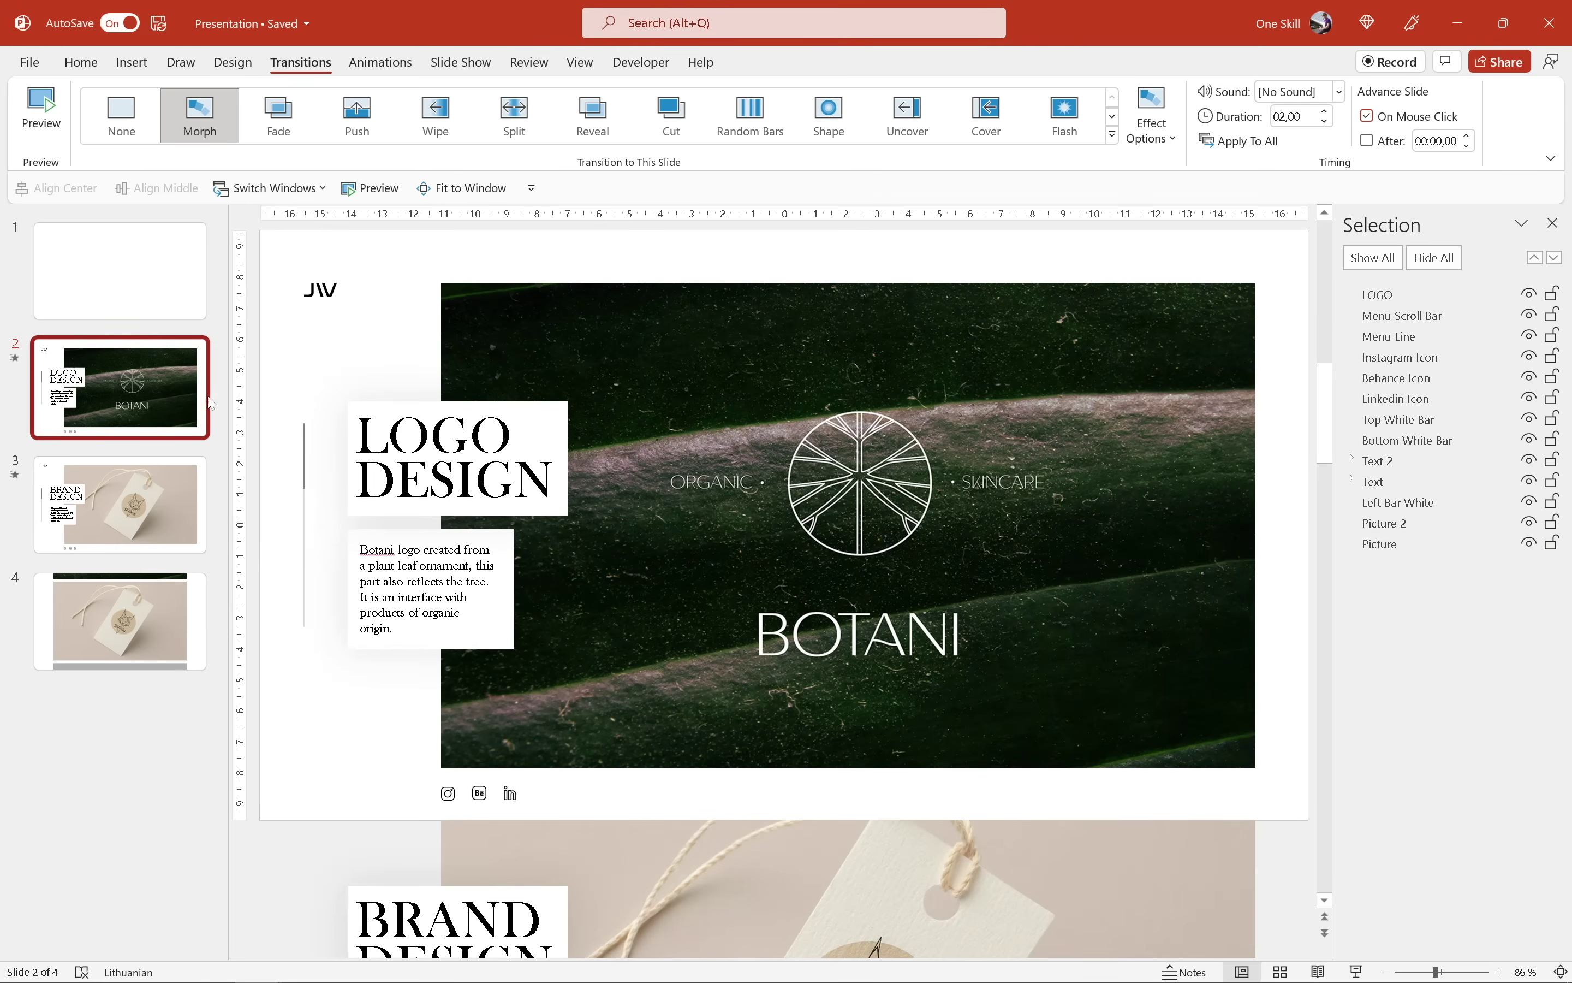
click(1358, 971)
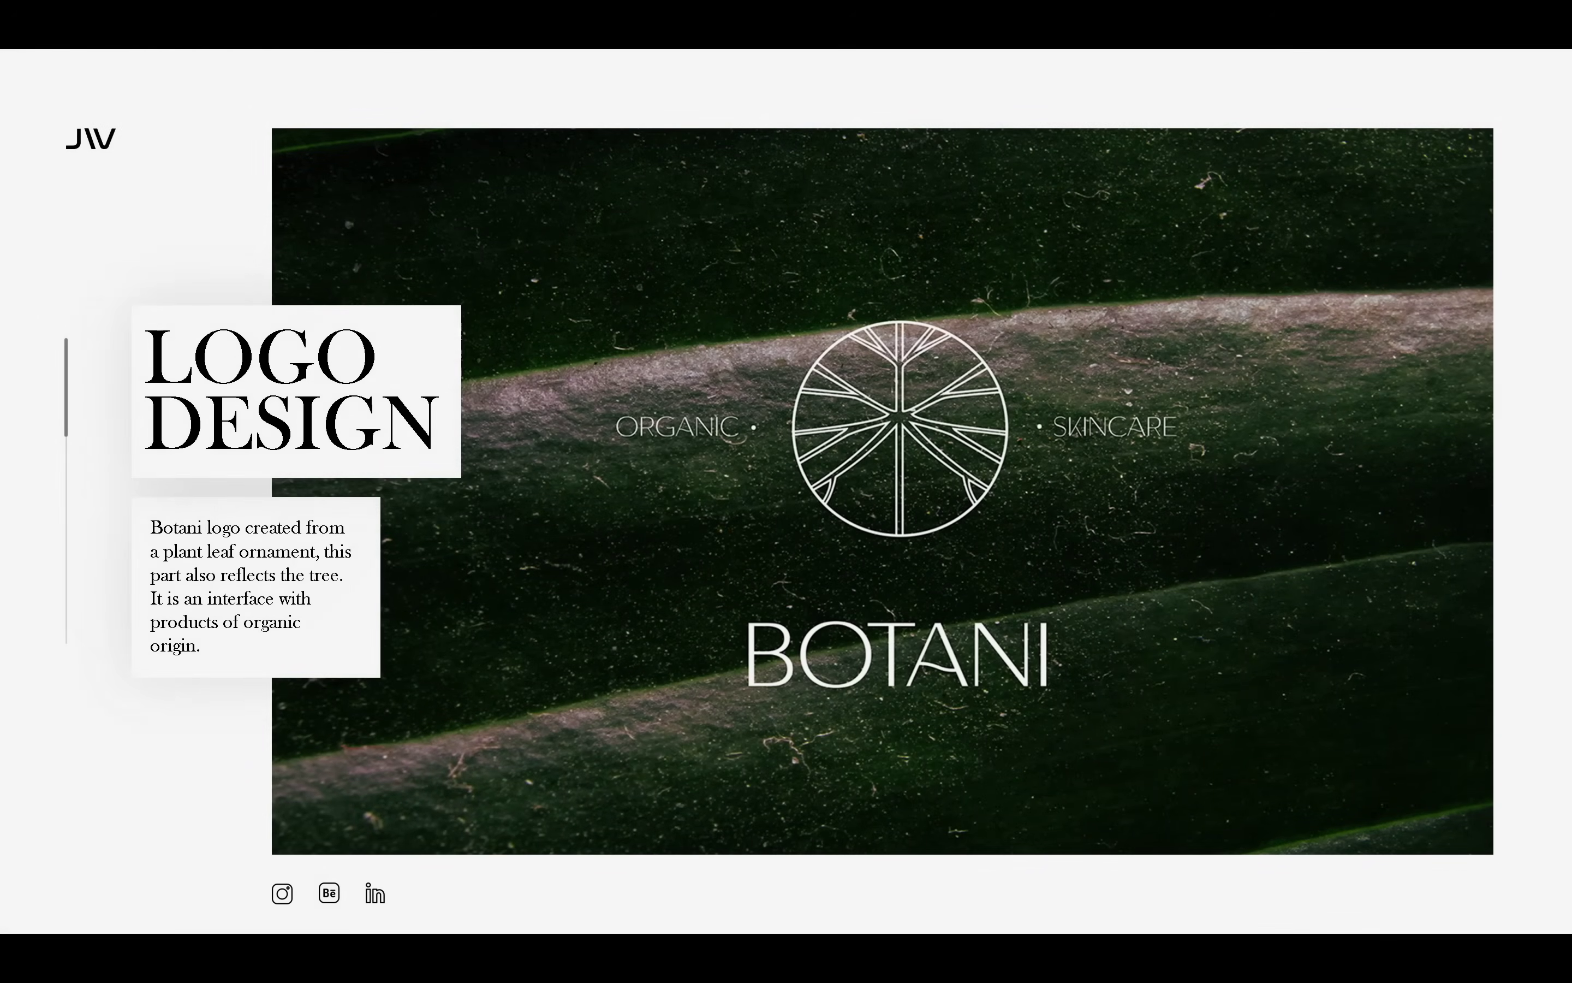
Step: Step forward to Brand Design, back to Logo Design, forward again, then exit the show
key(Right)
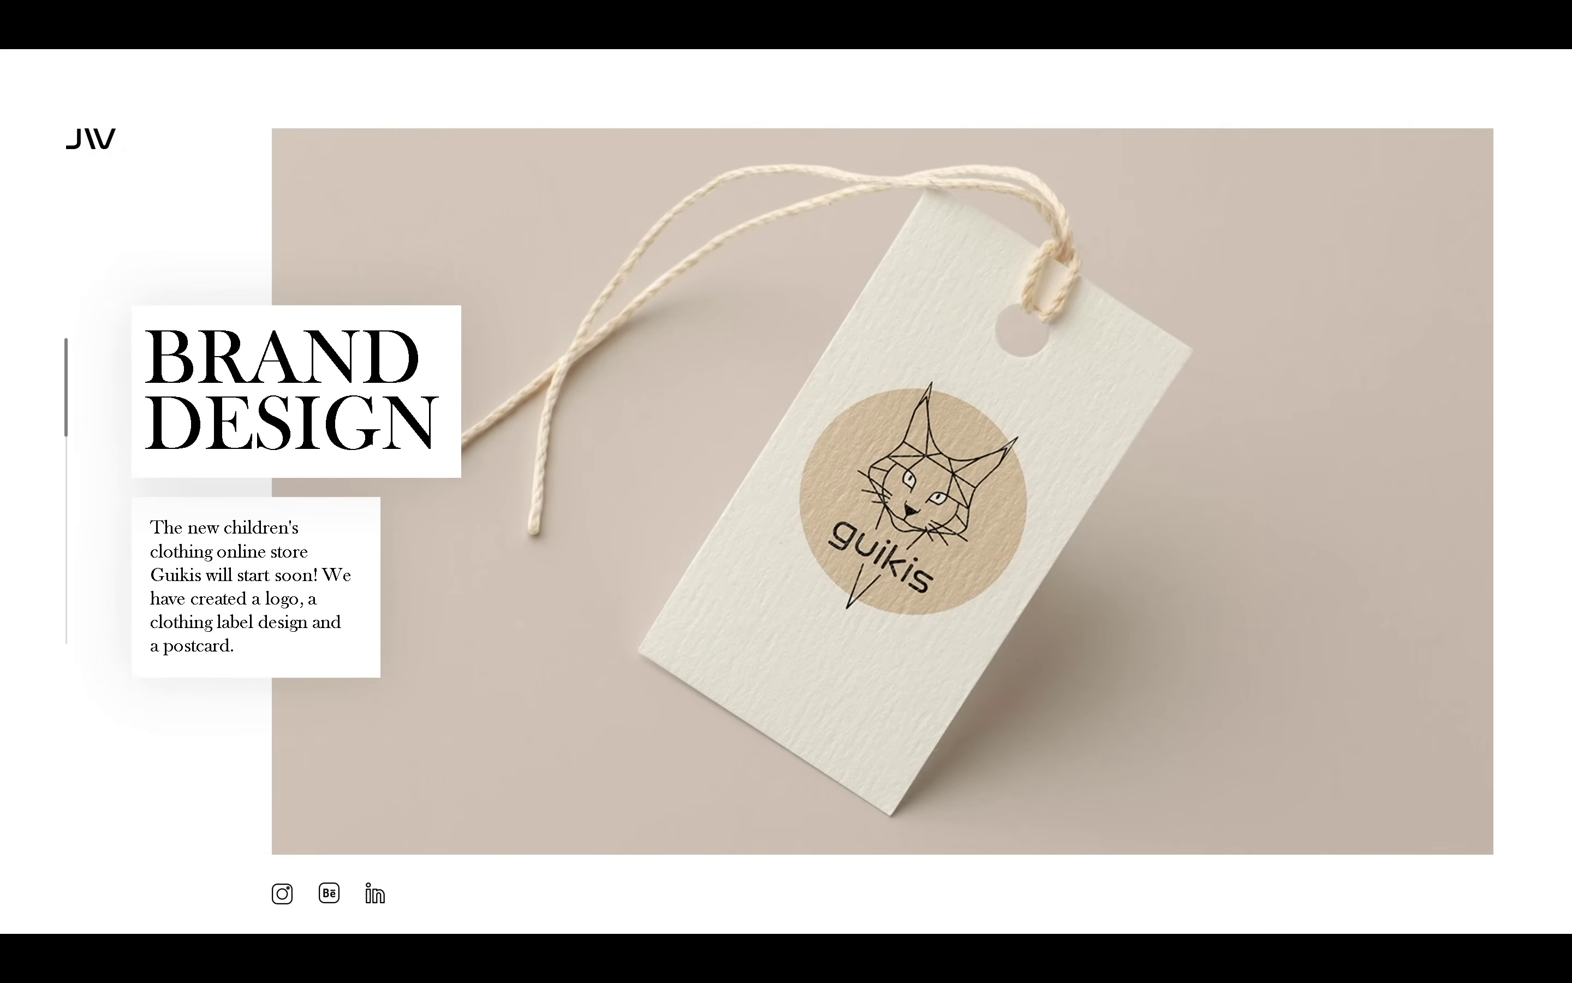
key(Left)
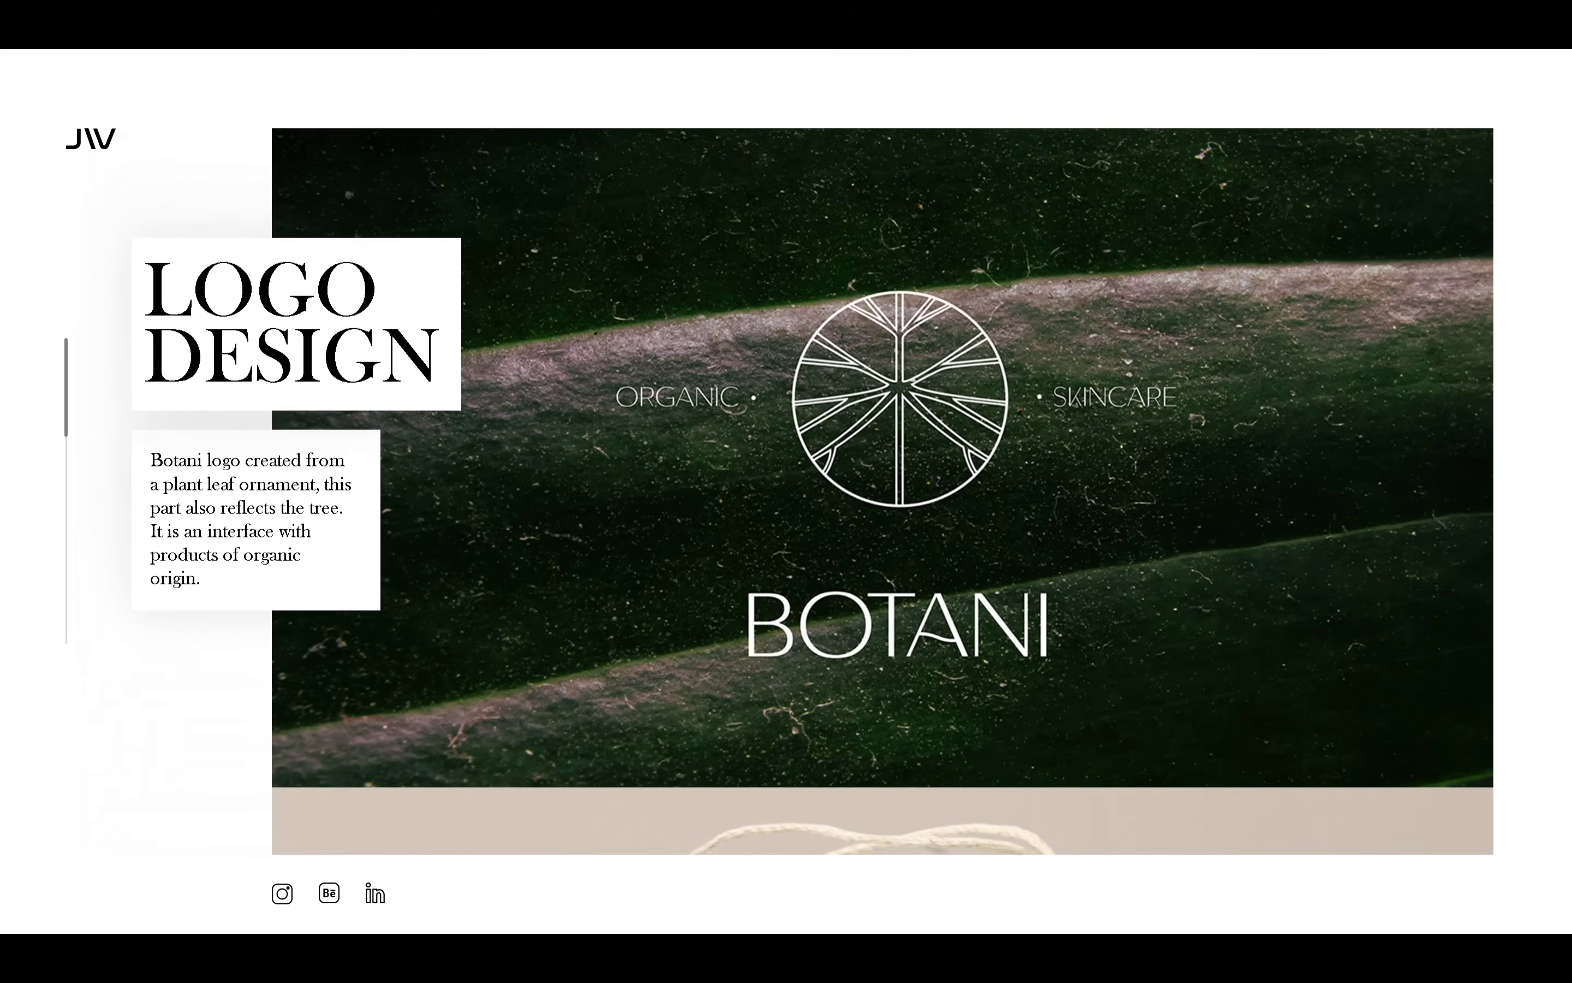
key(Right)
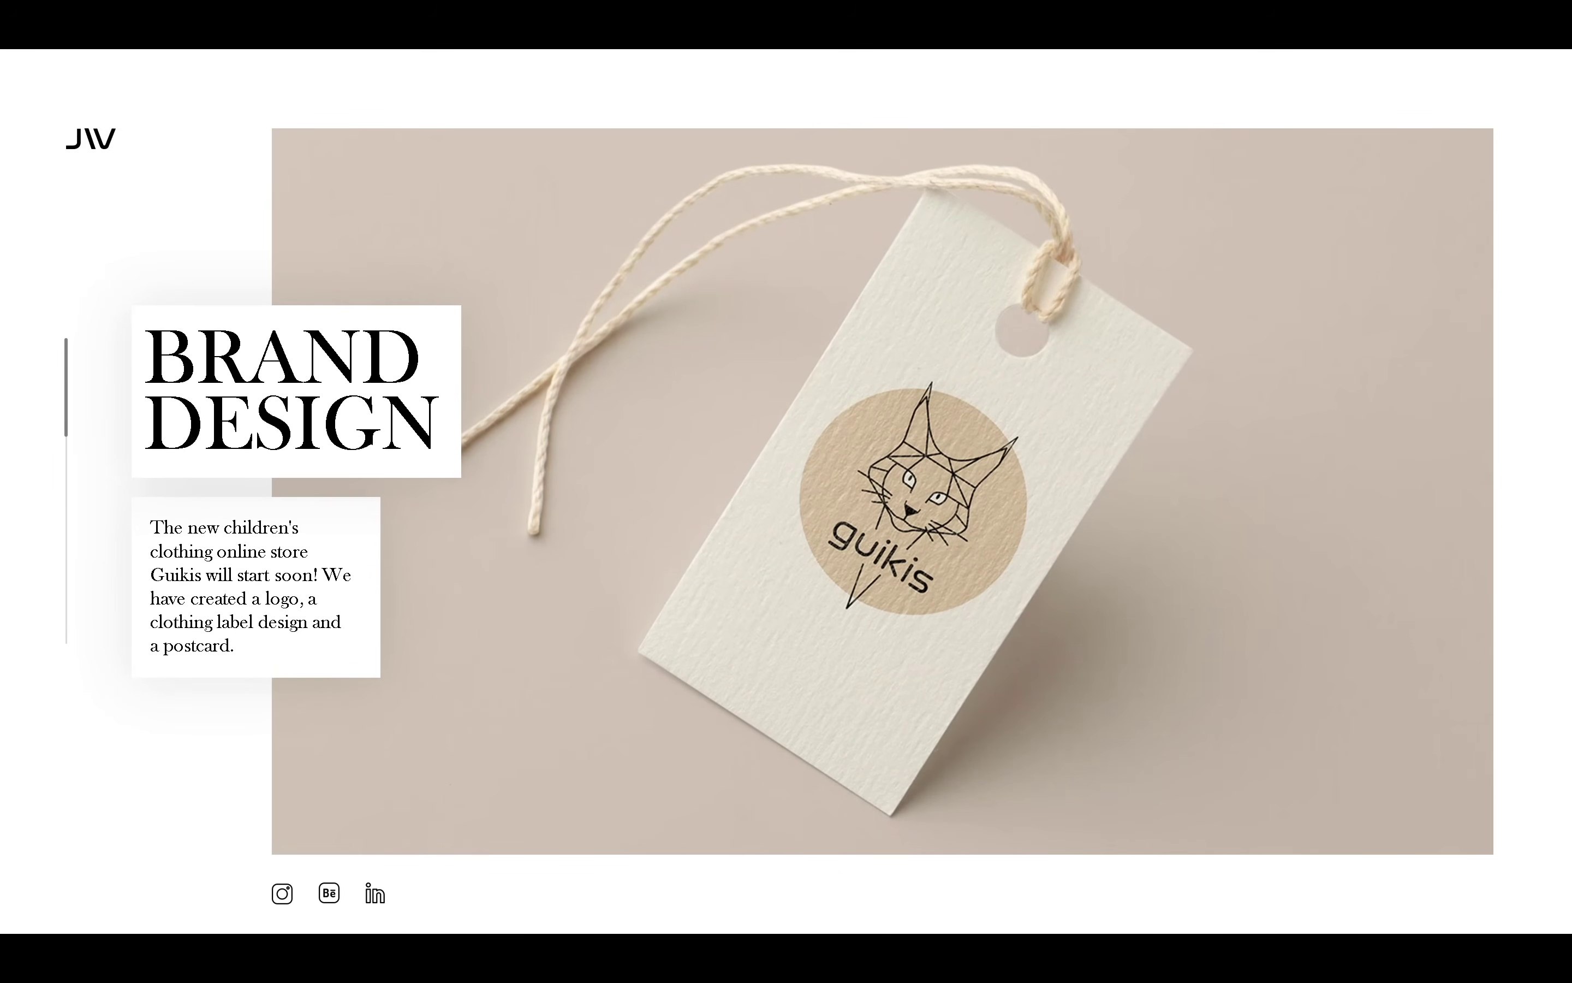
key(Escape)
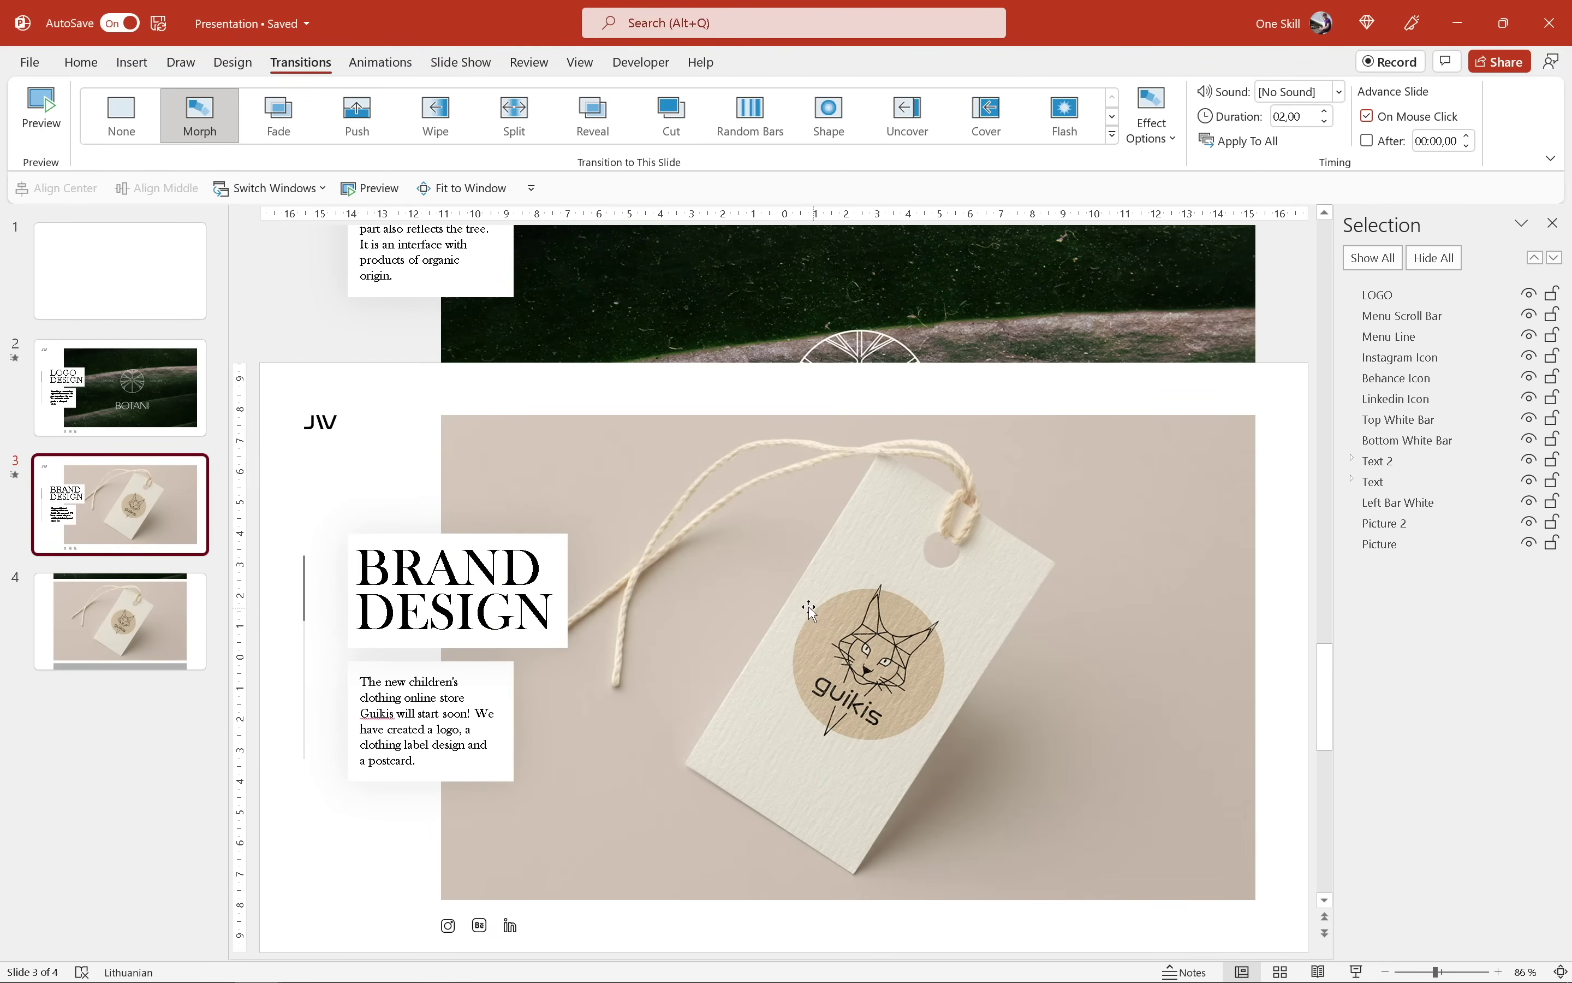
Step: Crop slide 2's parked Picture 2 into an enlarged close-up of the guikis cat logo
click(178, 402)
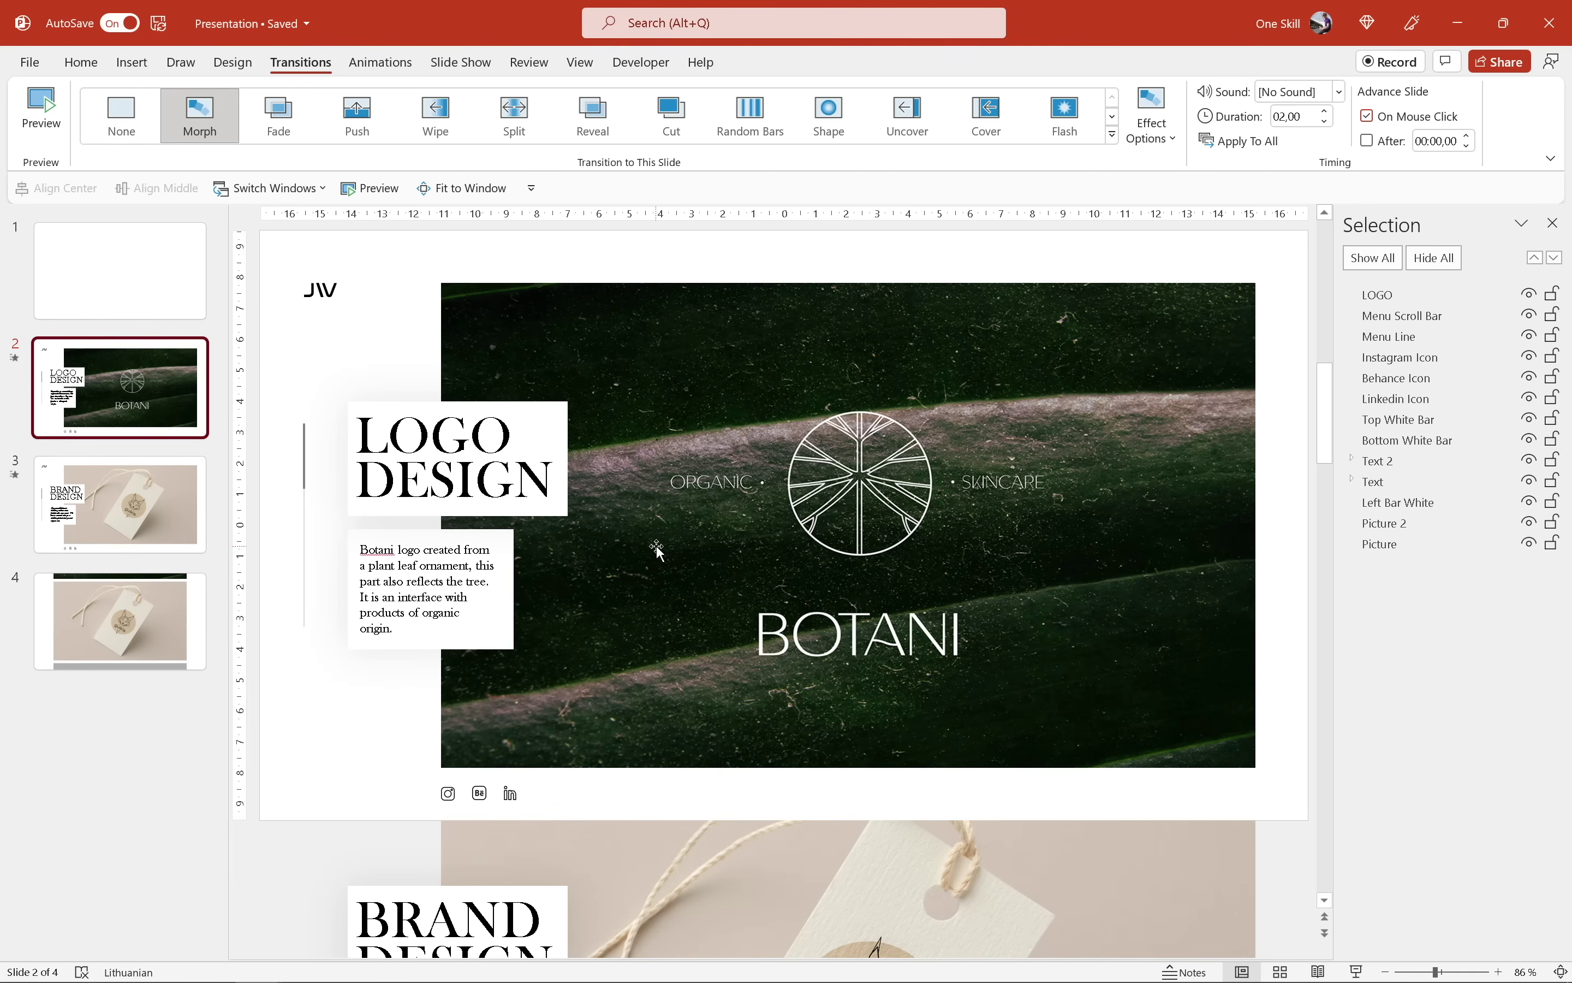
ctrl+scroll(657, 546, down, 1)
ctrl+scroll(657, 545, down, 2)
click(800, 765)
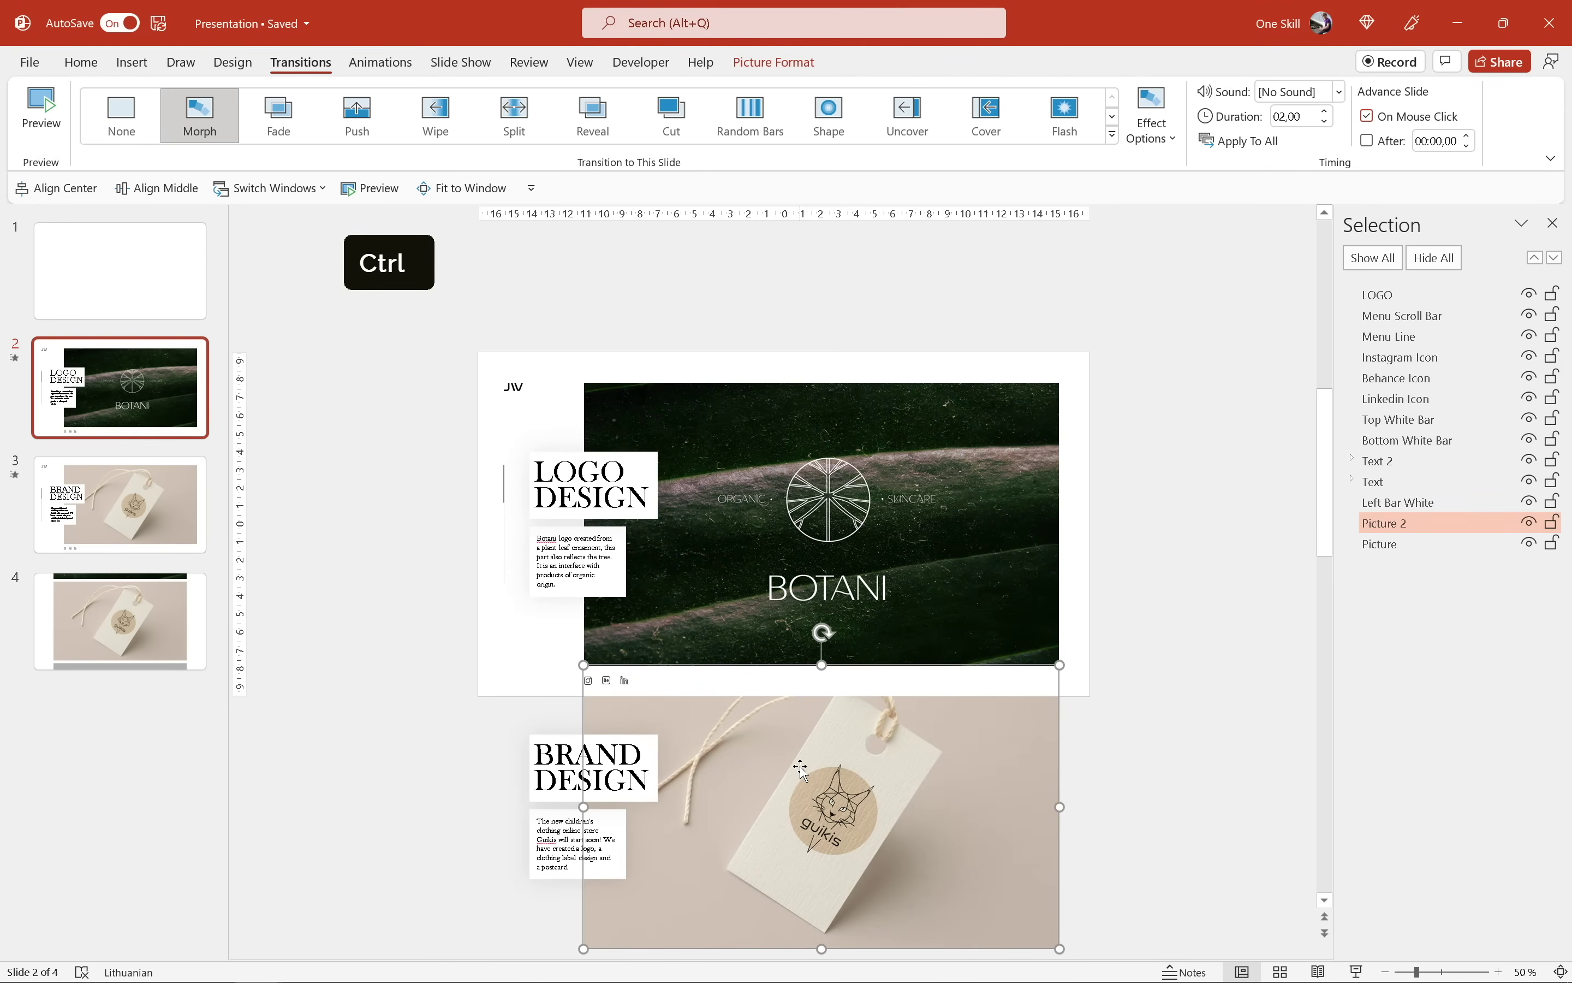
click(783, 76)
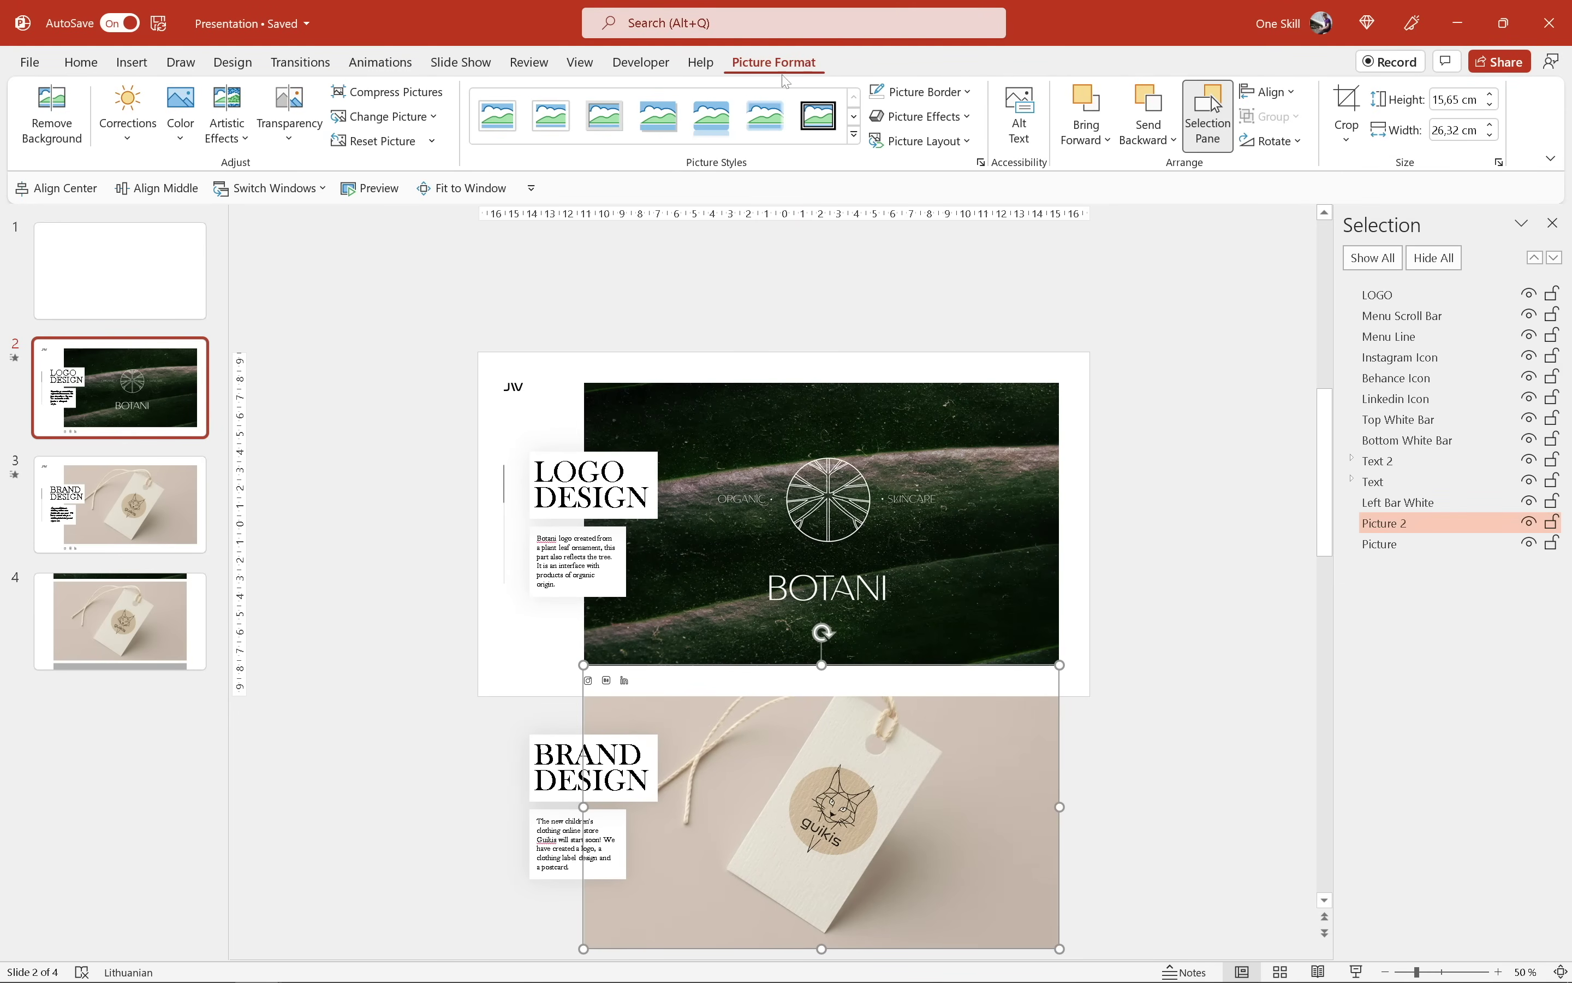
click(1347, 111)
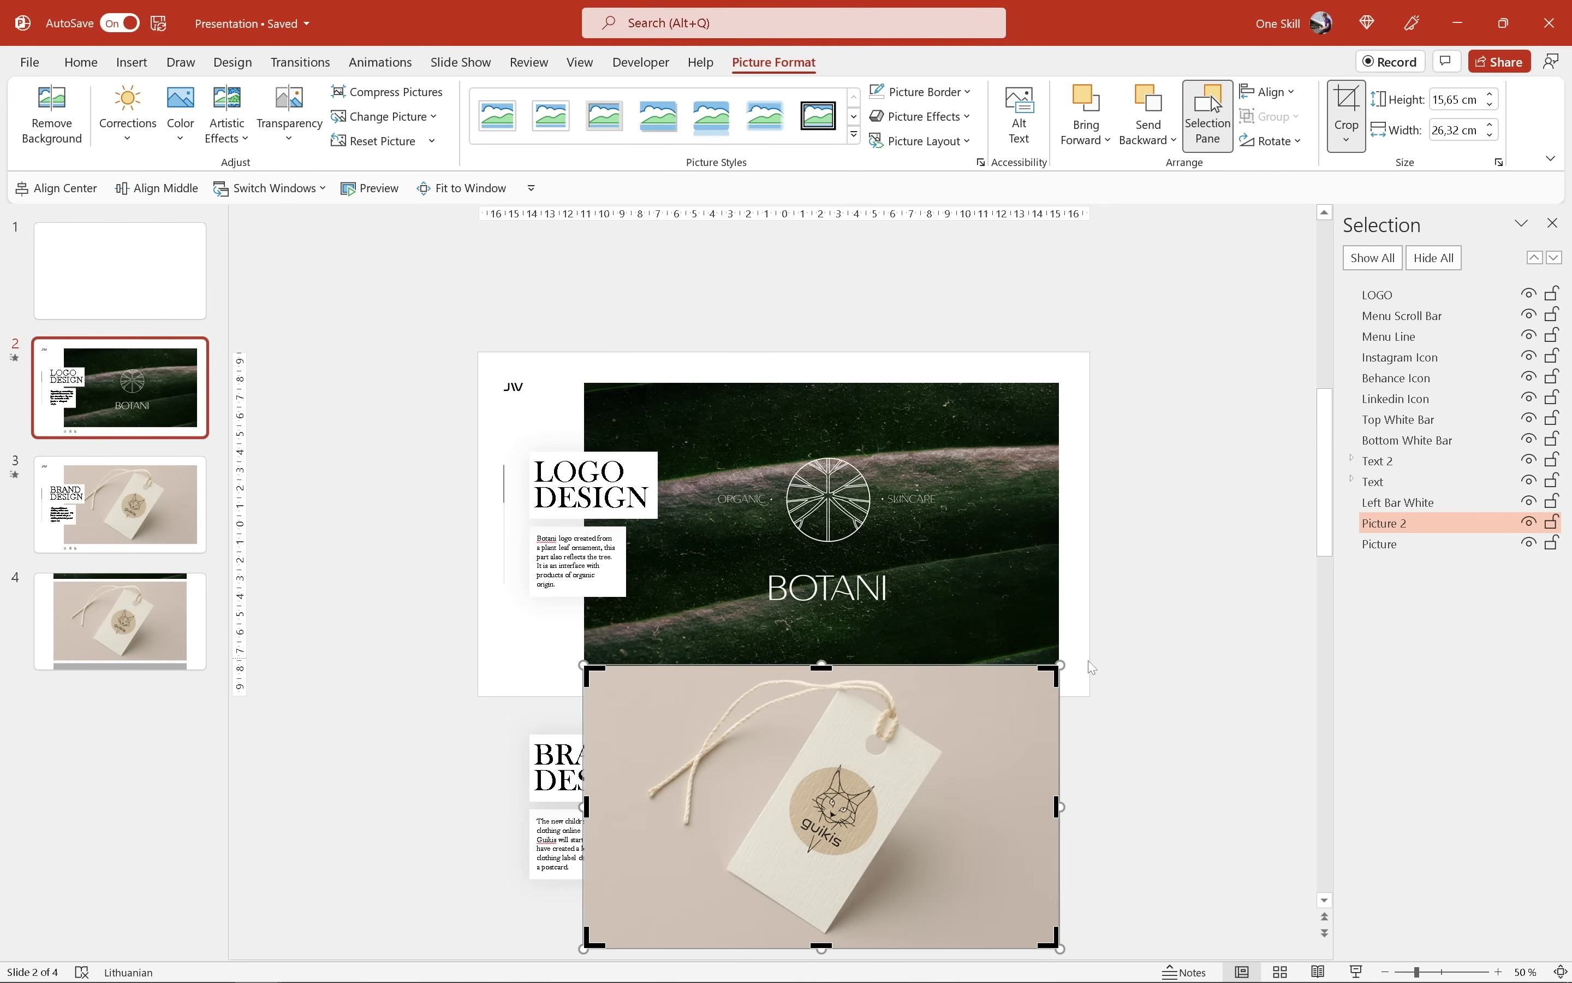
drag(1063, 663, 1306, 510)
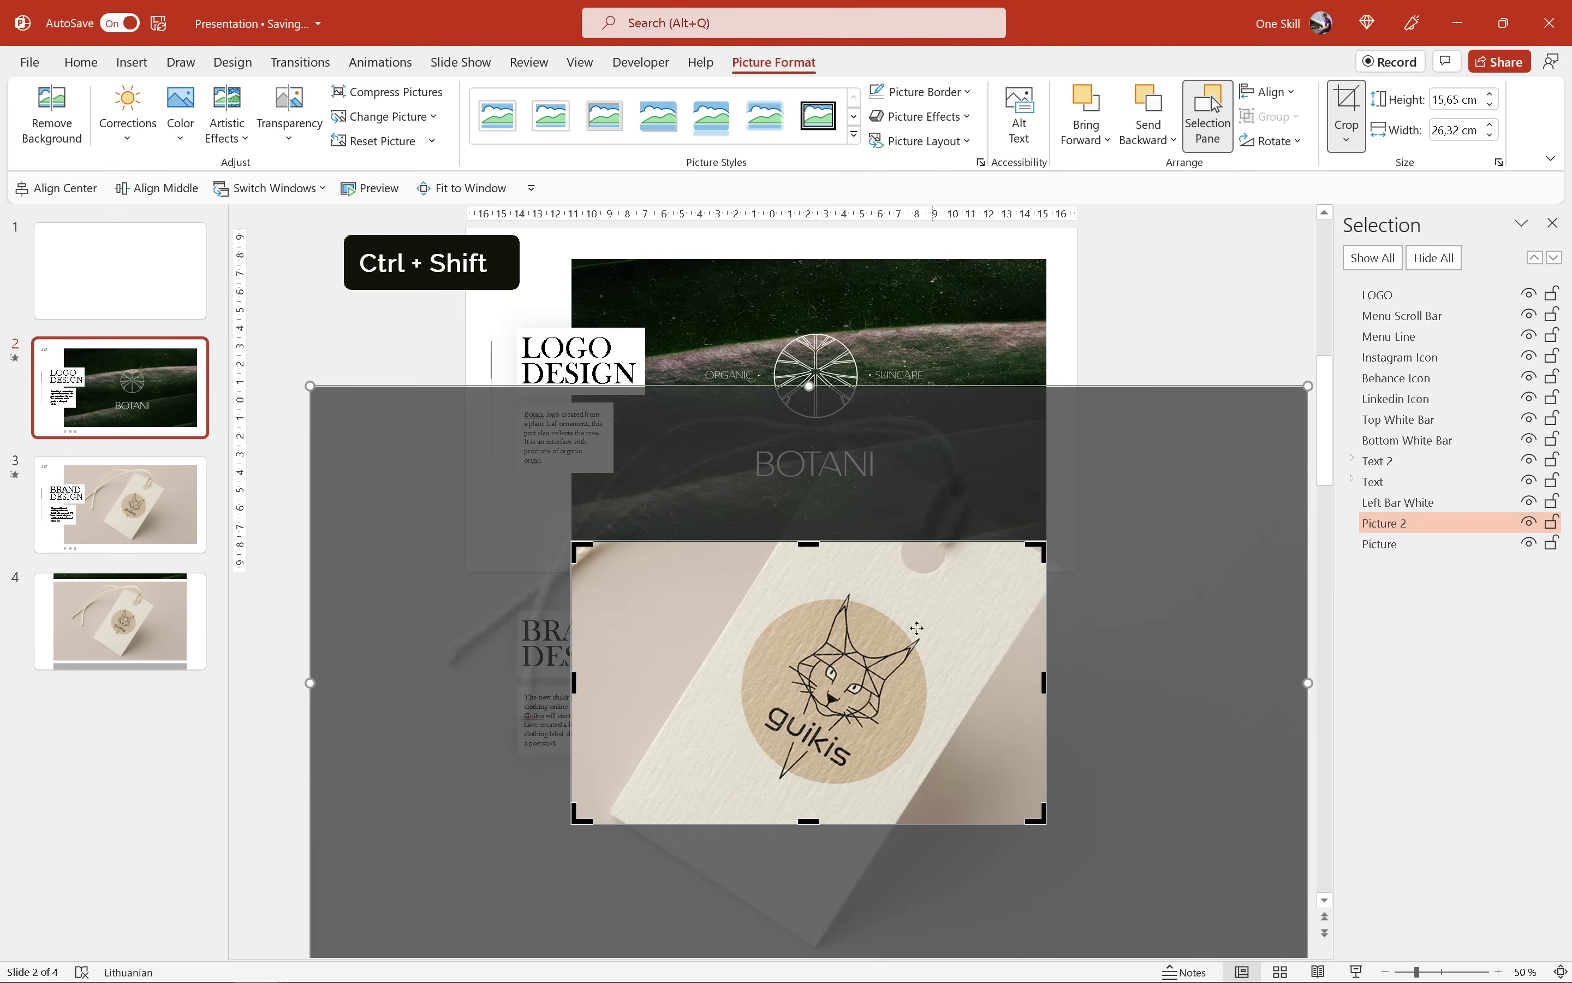
click(1344, 108)
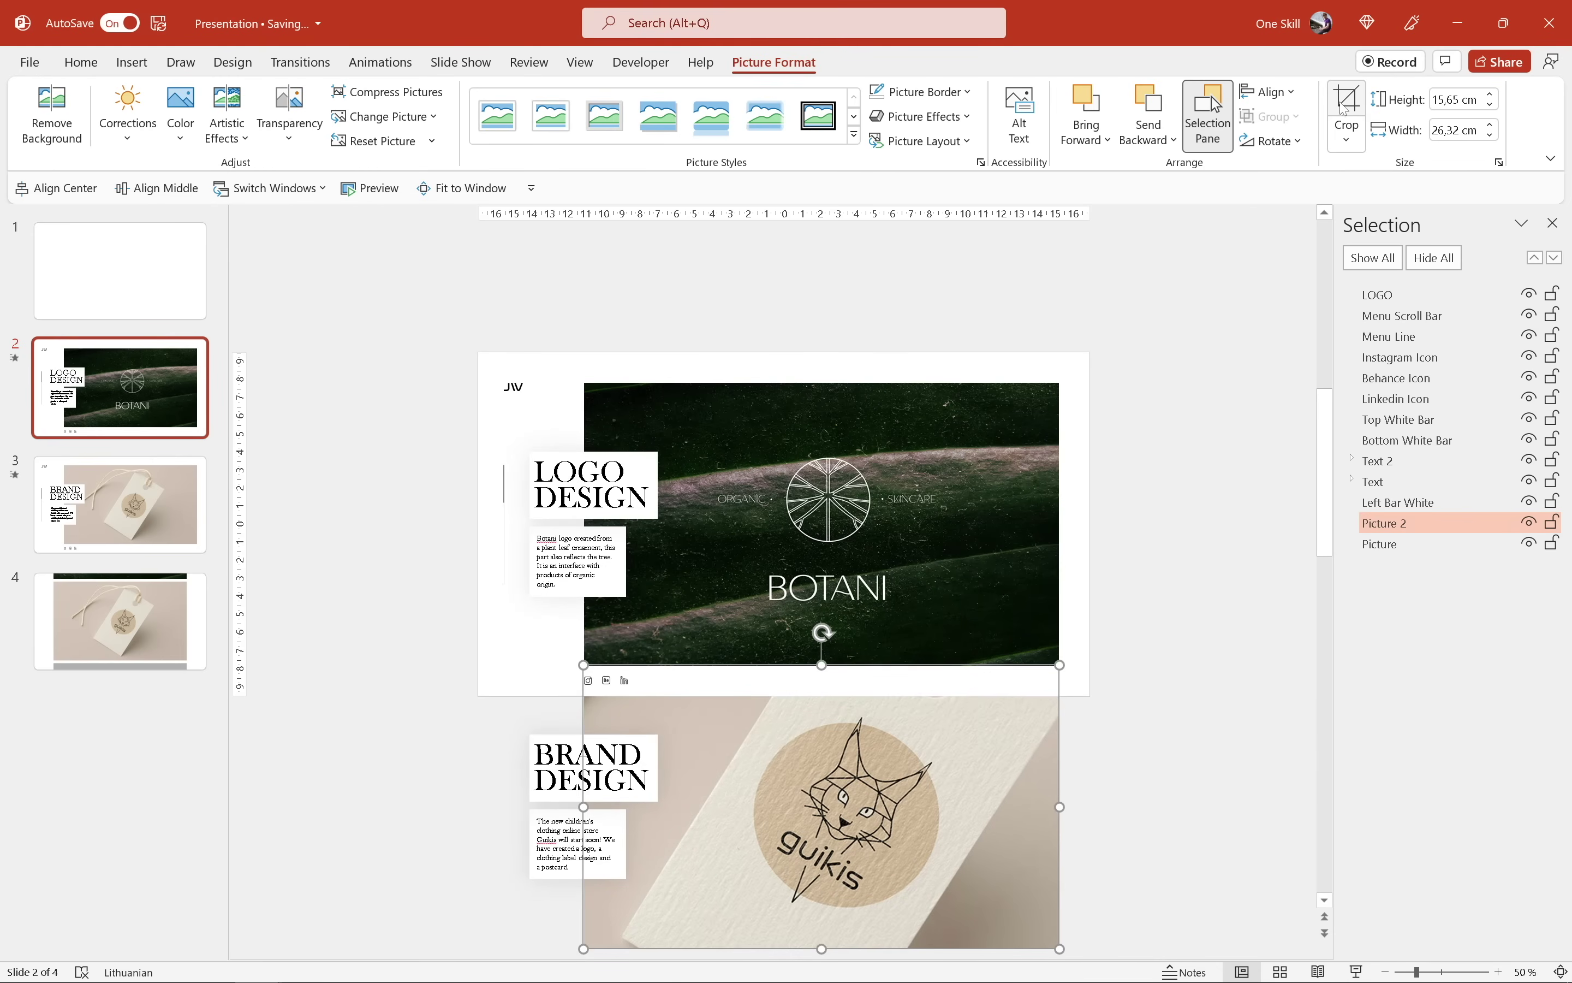
Step: Run the slide show, morphing from Logo Design to Brand Design and back, then exit
click(1357, 972)
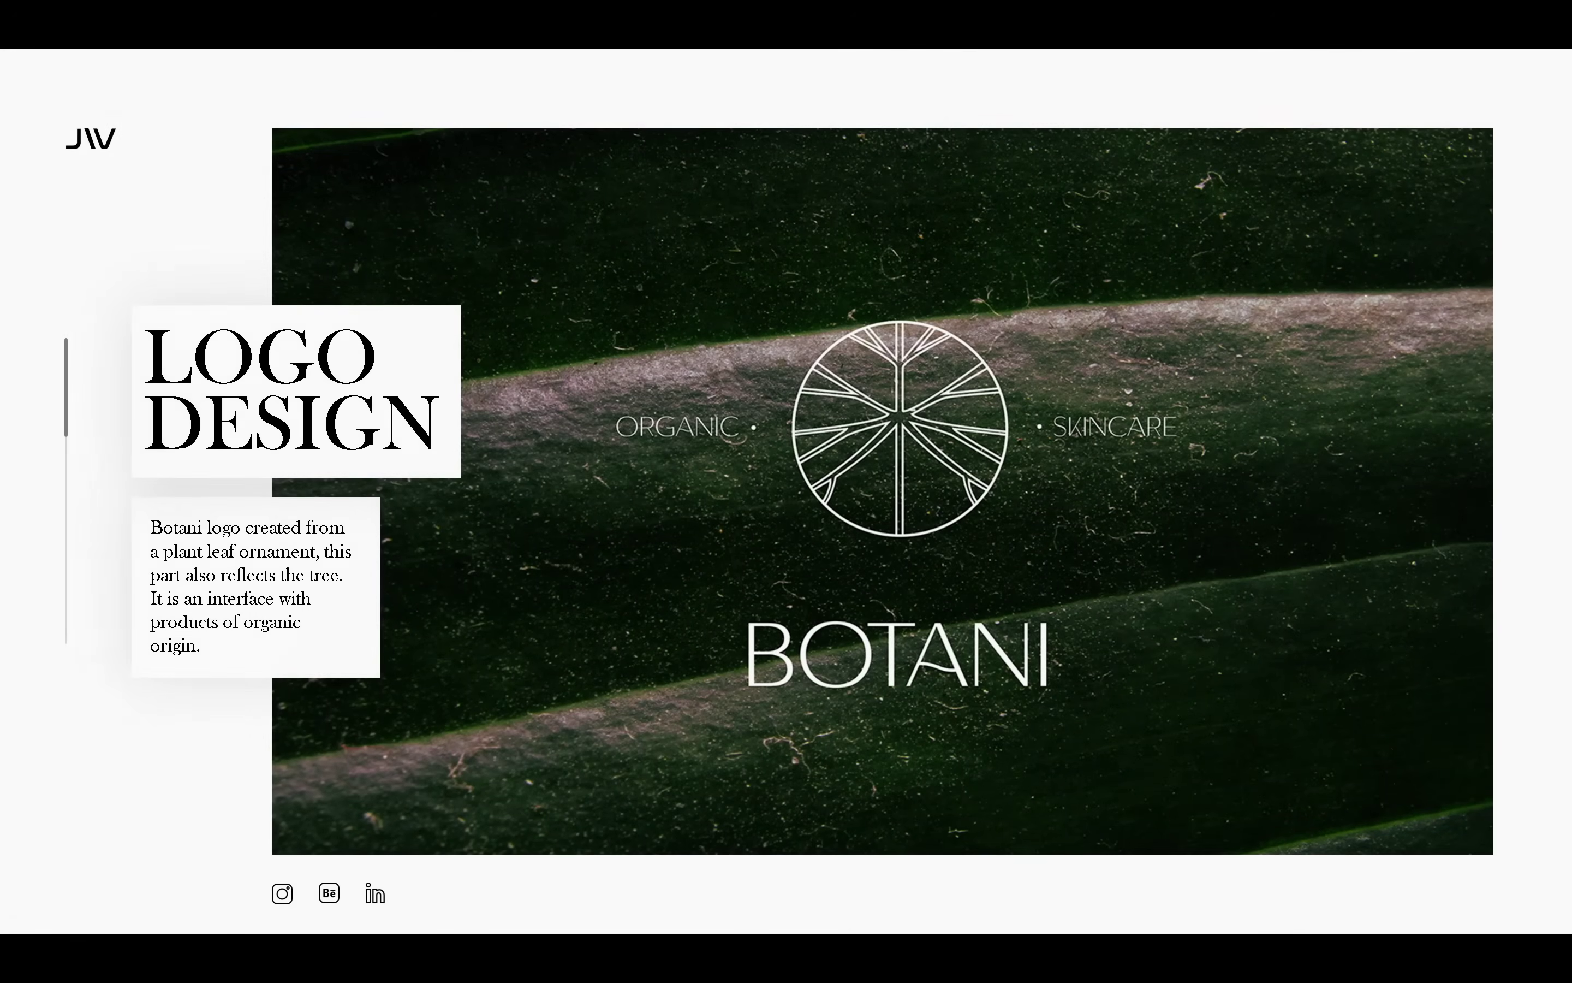
key(Right)
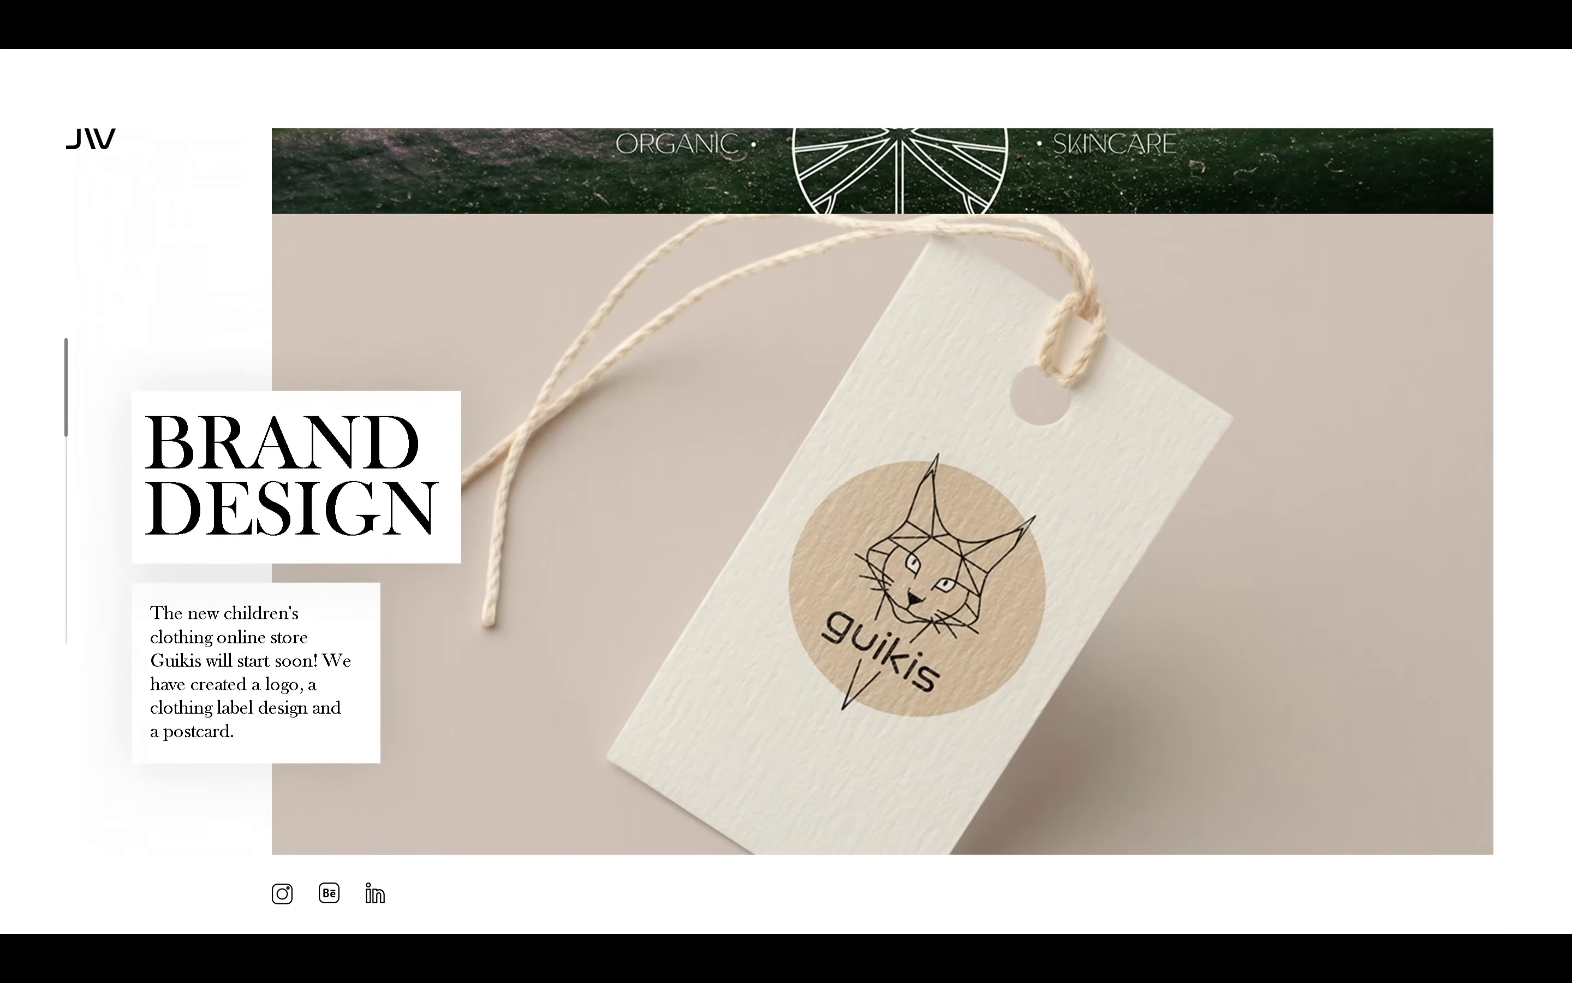
key(Left)
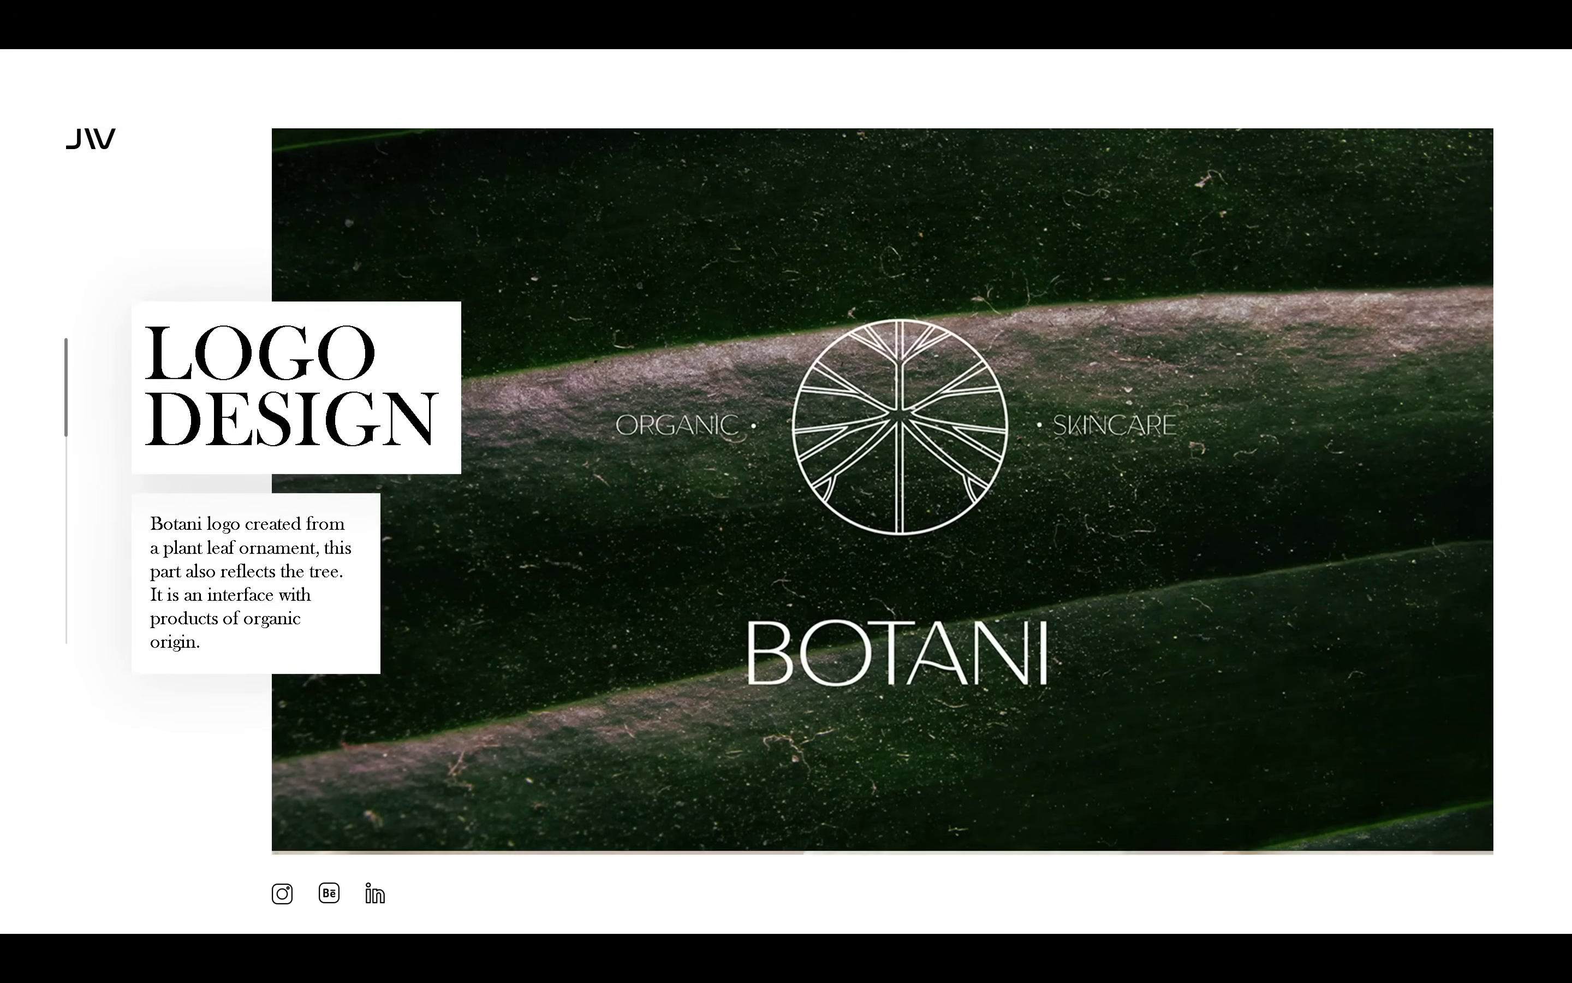
key(Right)
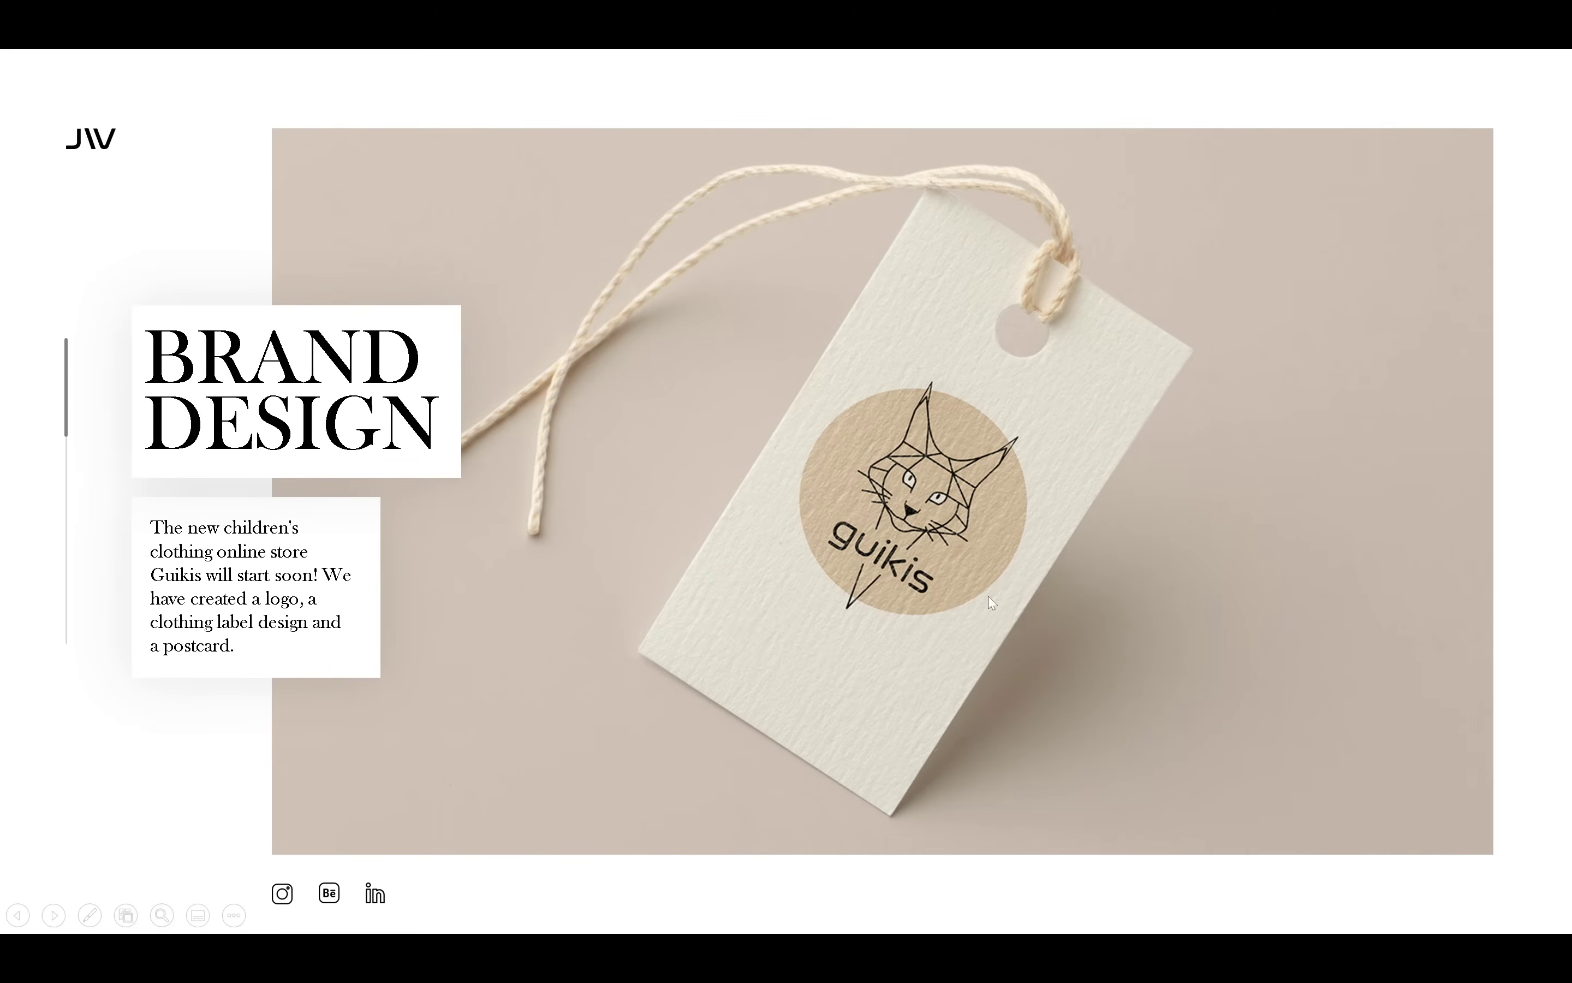
key(Escape)
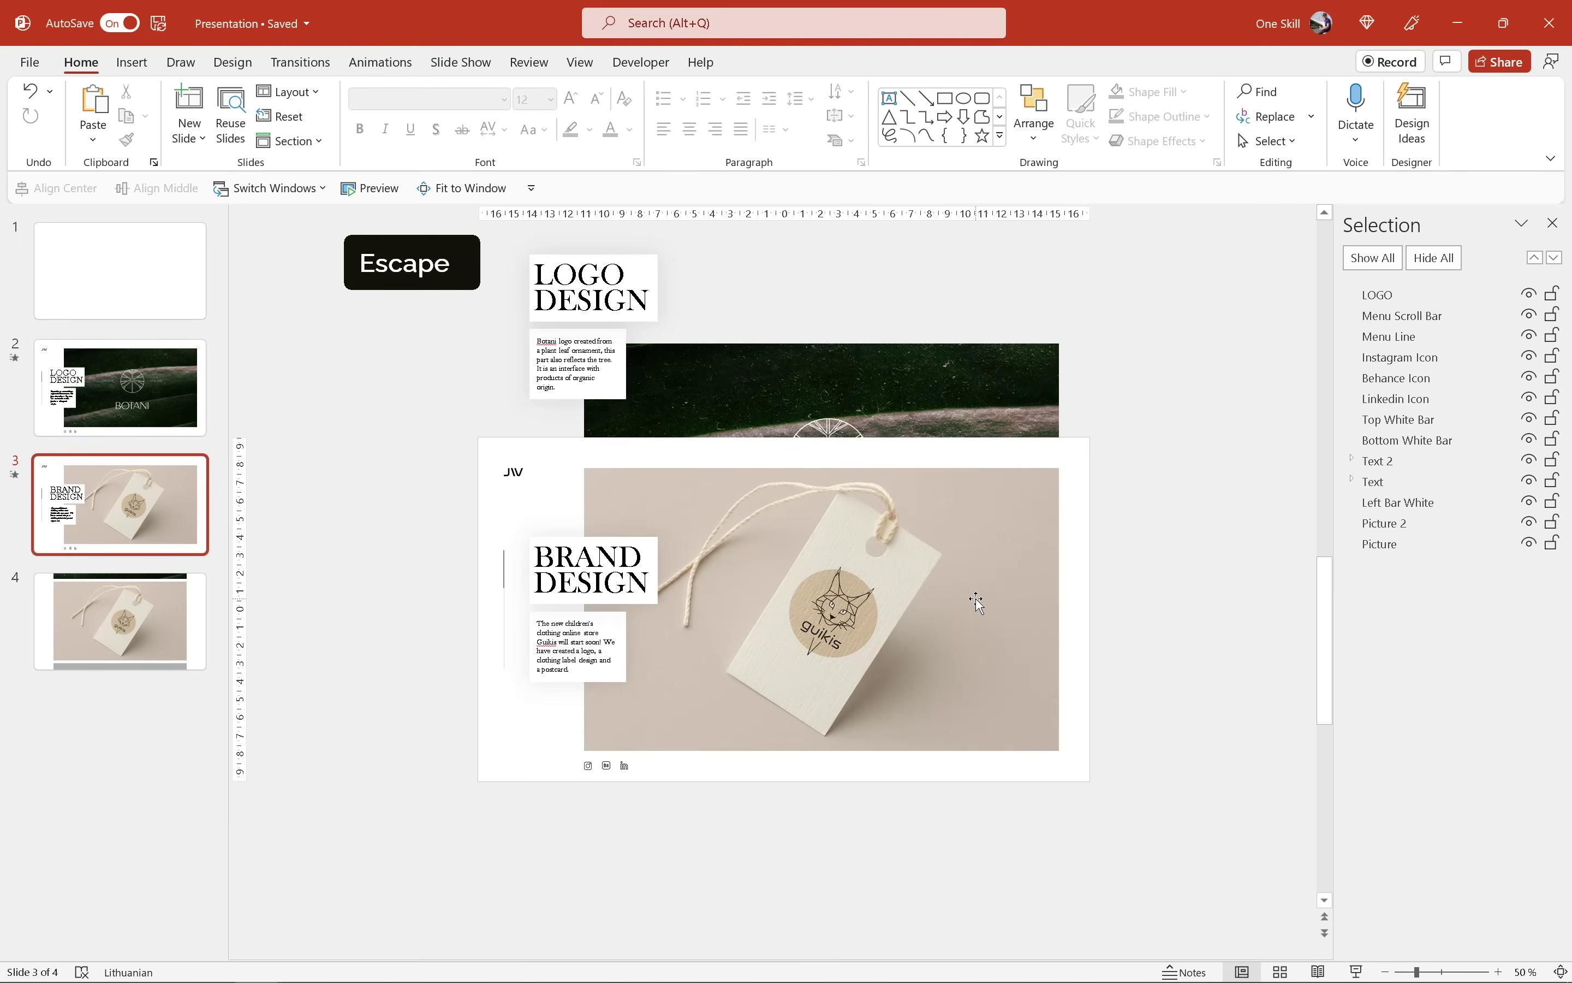
Step: Duplicate the tag photo and BRAND DESIGN text together to below the slide 3 edge
click(859, 570)
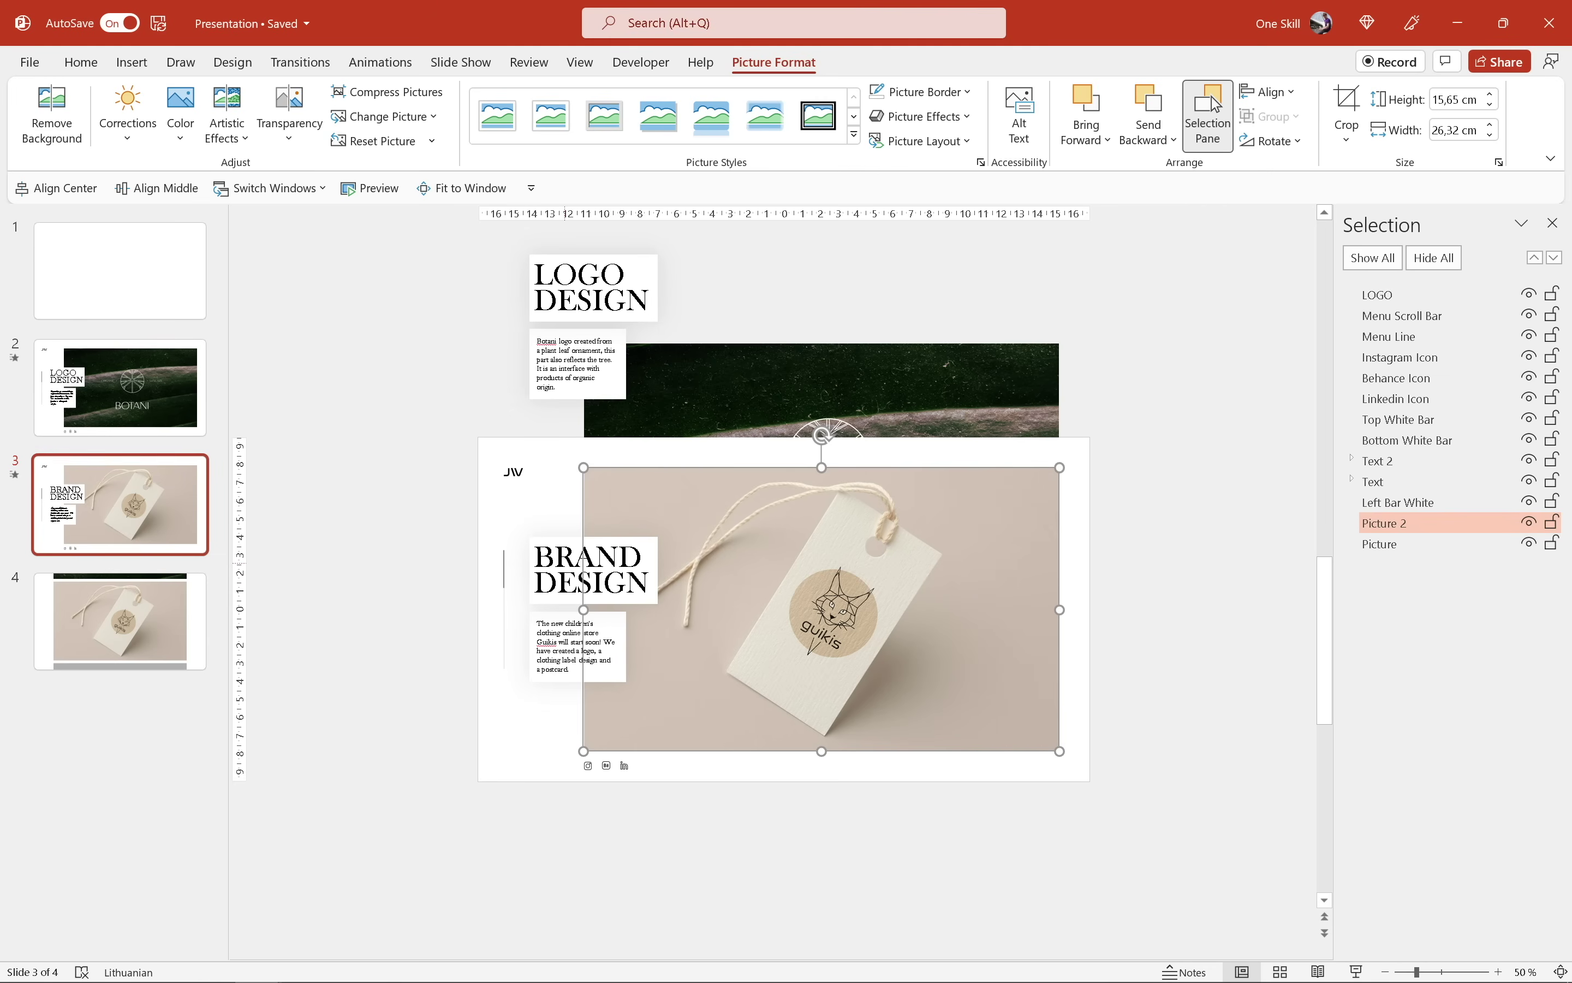
shift+click(560, 572)
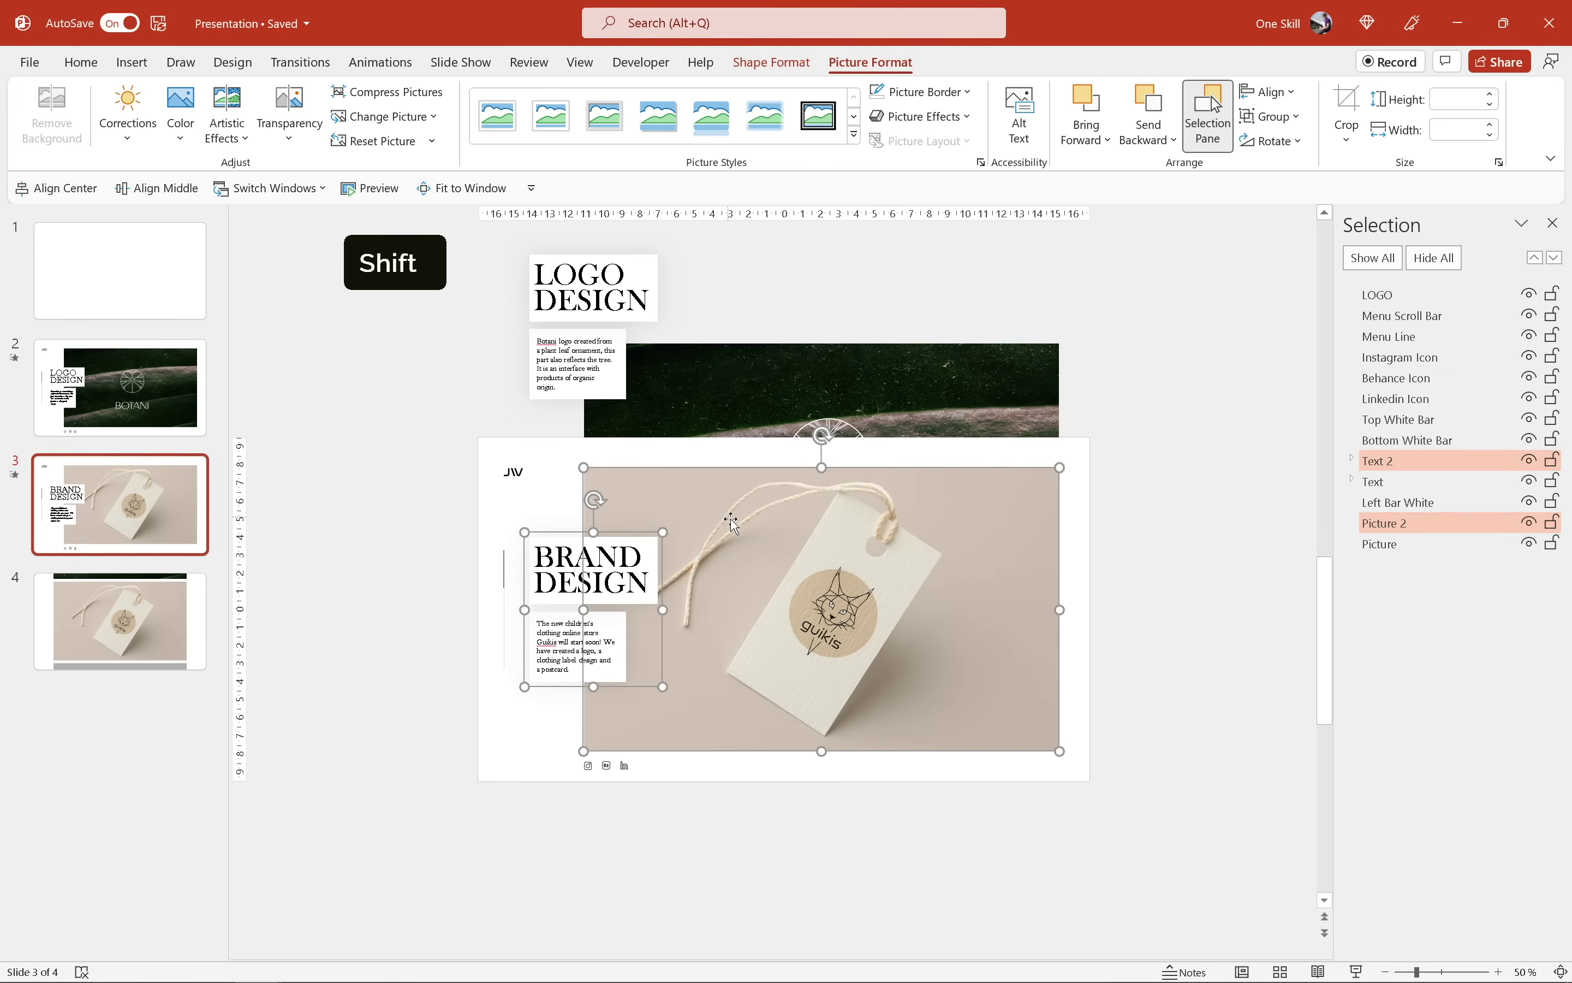
drag(741, 512, 737, 778)
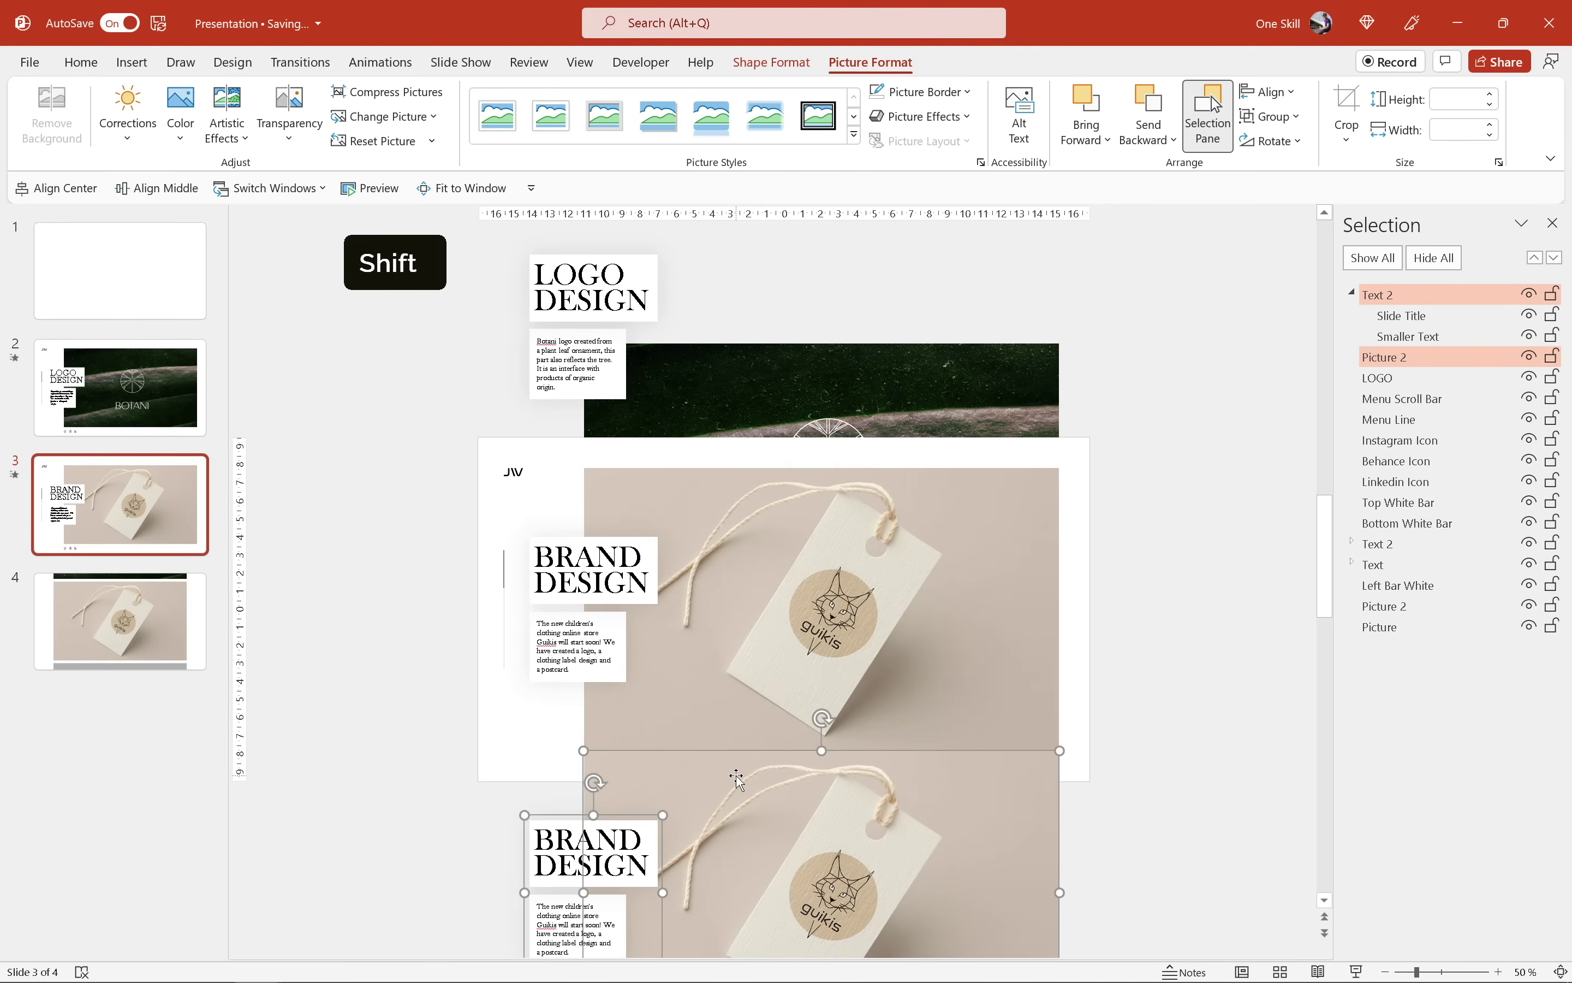
Step: Rename the copies to Picture 3 and Text 3 in the Selection pane
click(1397, 357)
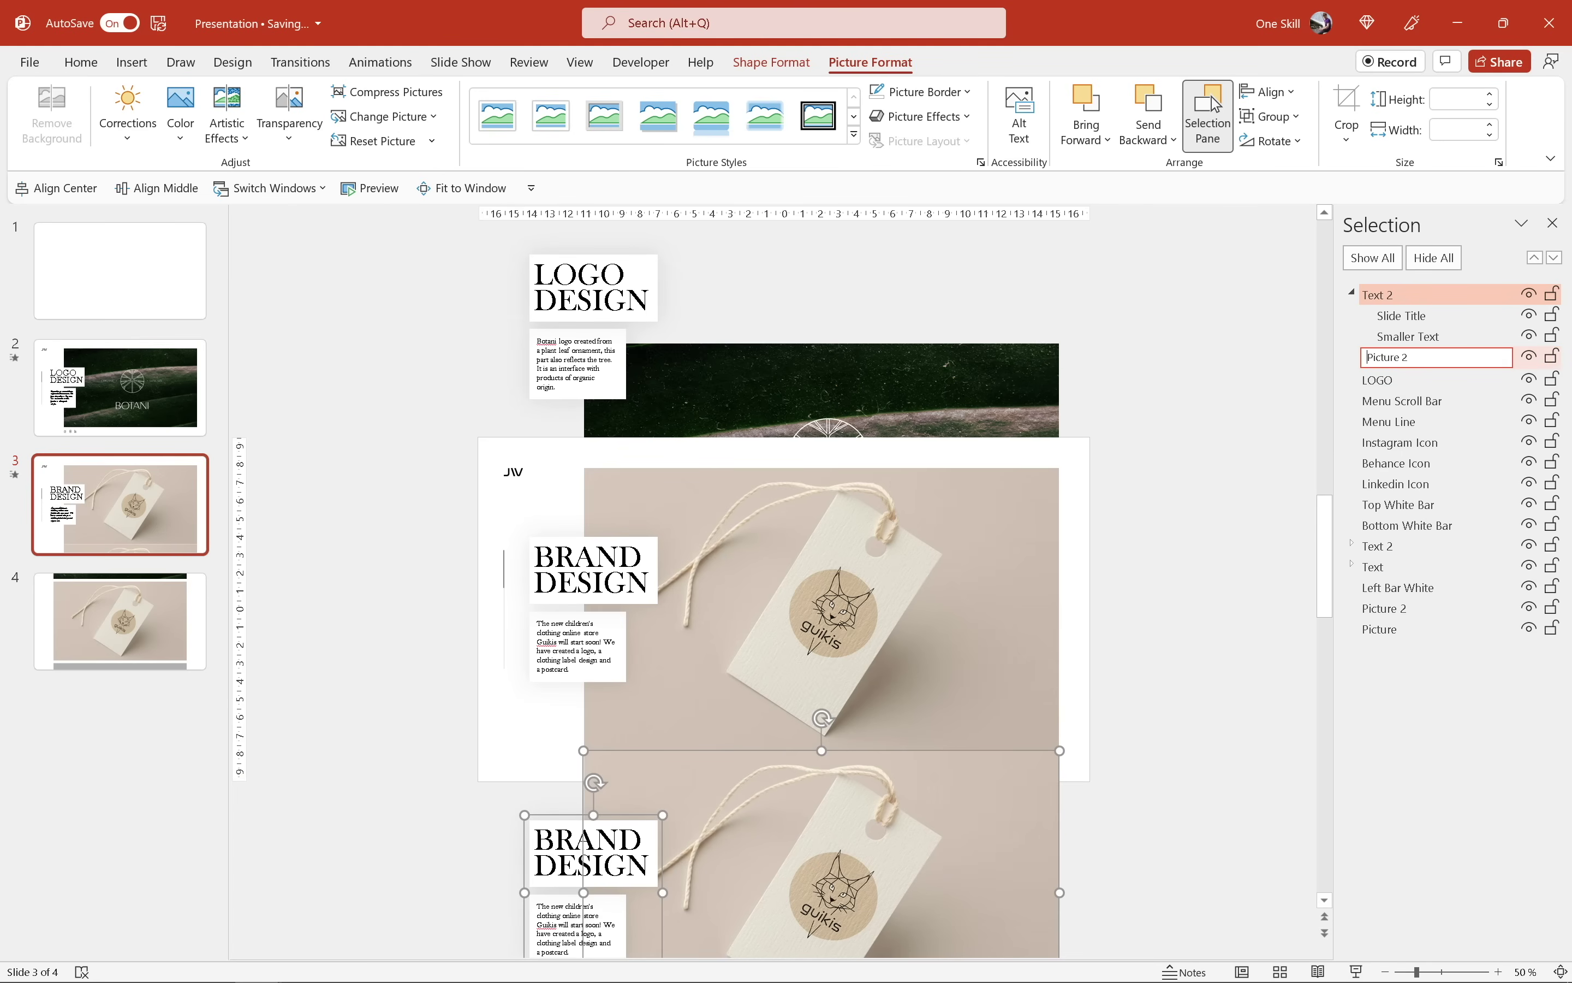
key(BackSpace)
text(3)
key(Return)
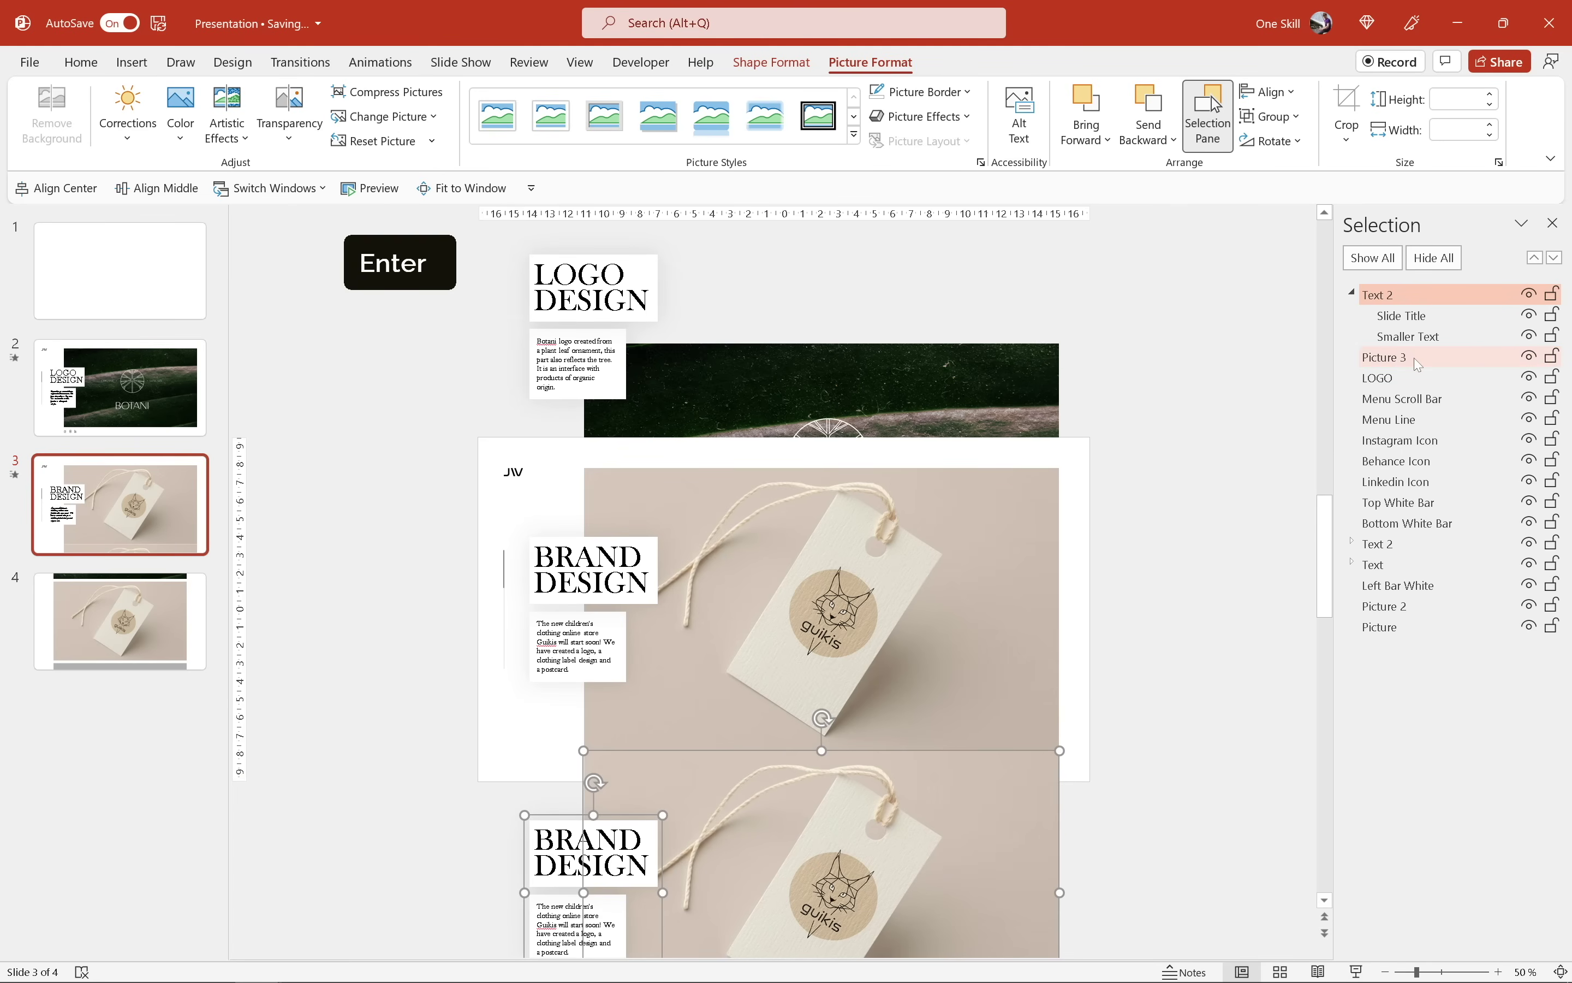
click(1390, 294)
key(BackSpace)
text(3)
click(1261, 351)
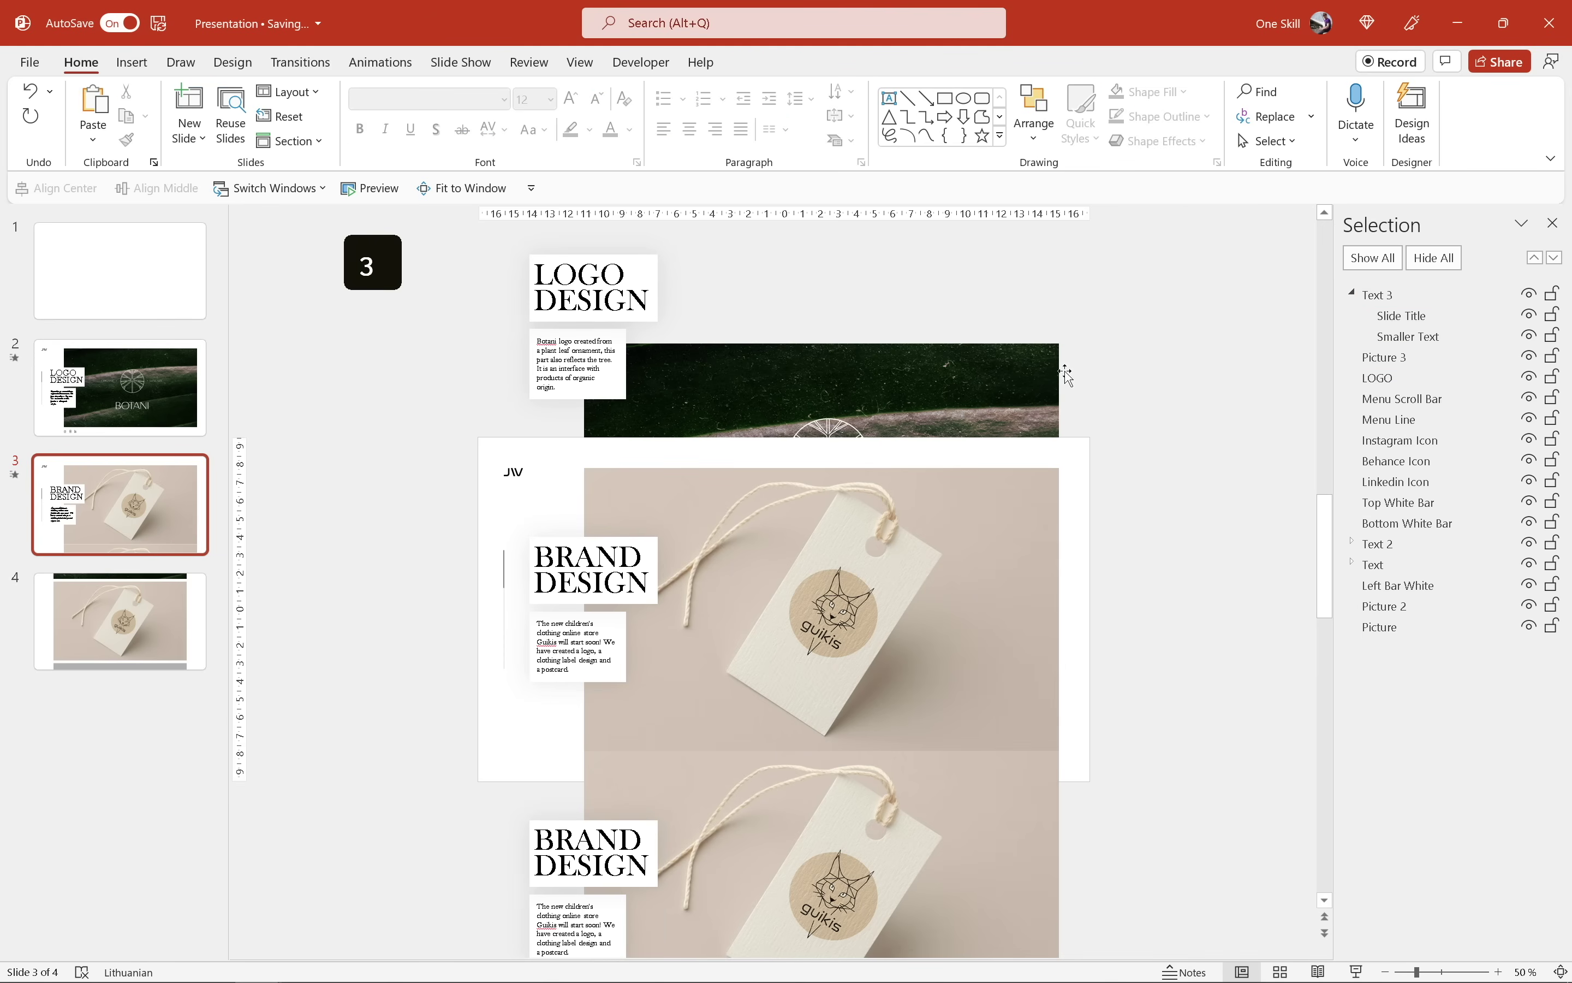
Step: Copy the book cover picture from slide 4
key(Page_Down)
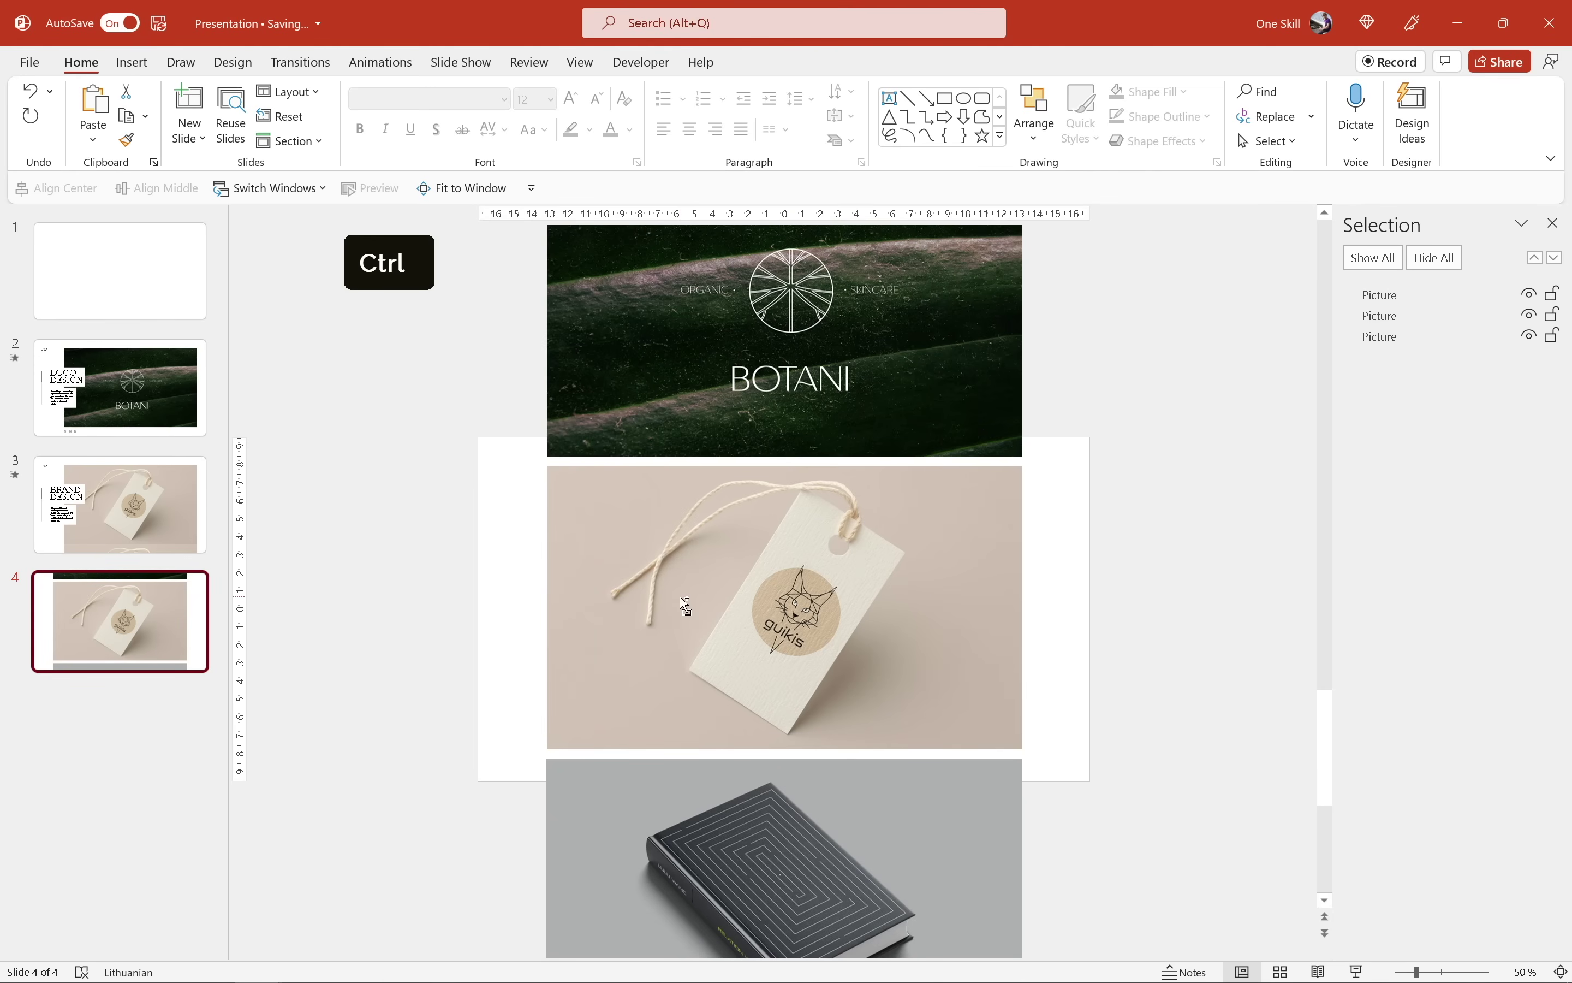
scroll(686, 604, down, 2)
click(748, 743)
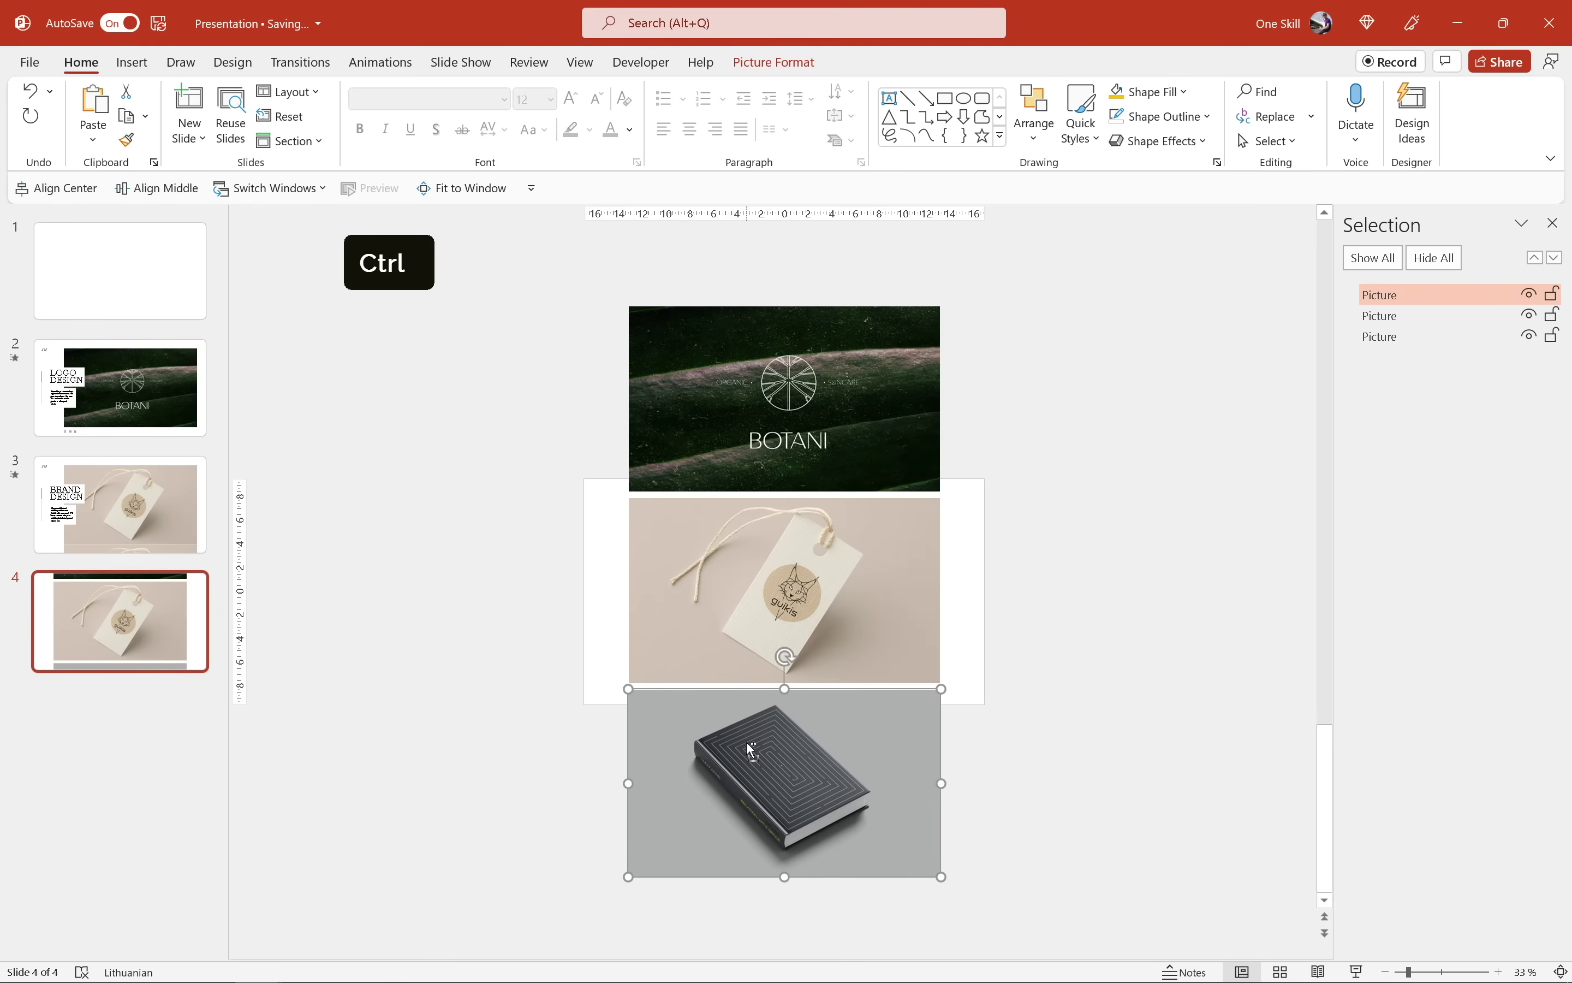
key(ctrl+c)
Step: On slide 3, change Picture 3 to the book cover image from the clipboard
click(188, 528)
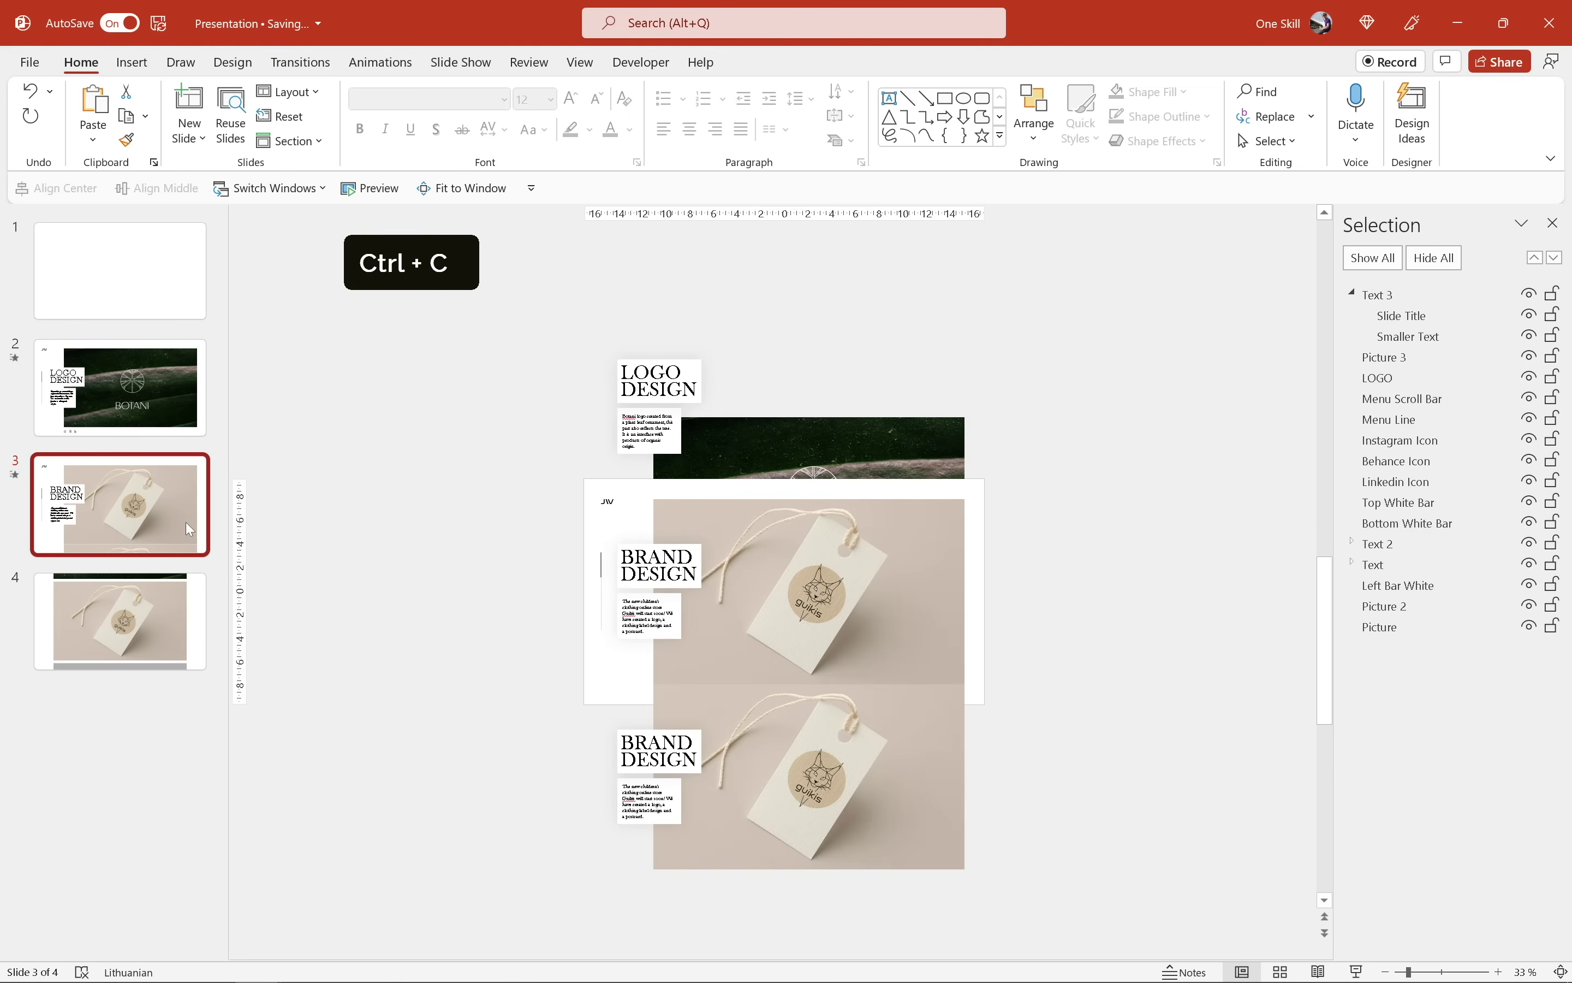
right_click(799, 756)
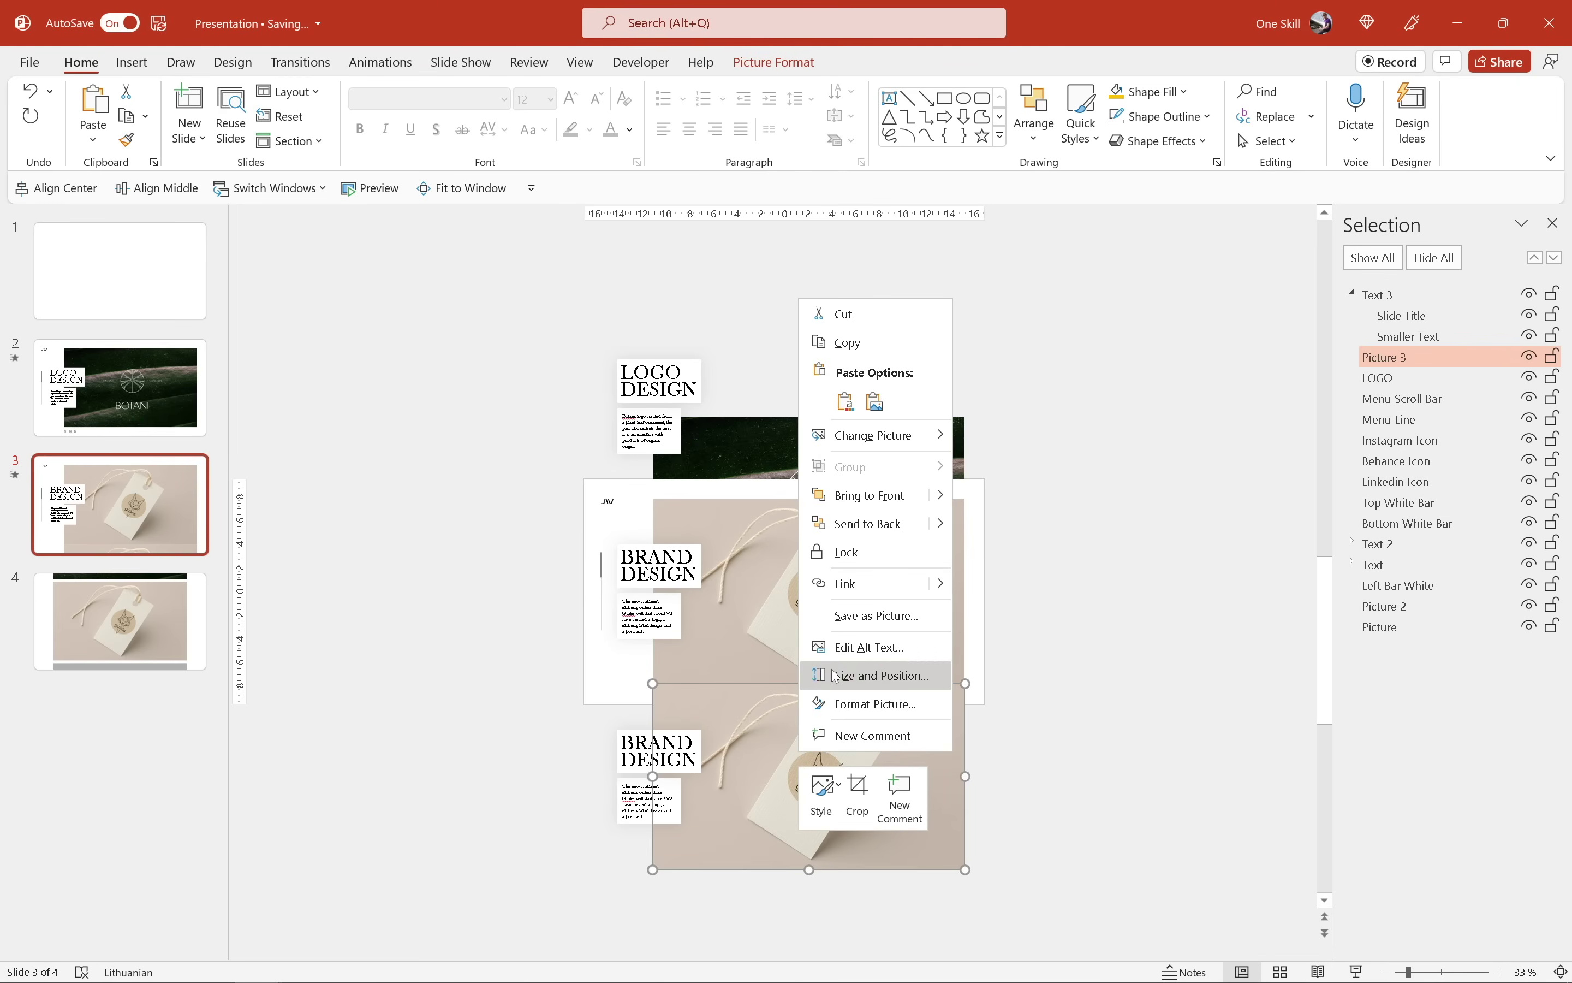
mouse_move(908, 439)
click(1029, 552)
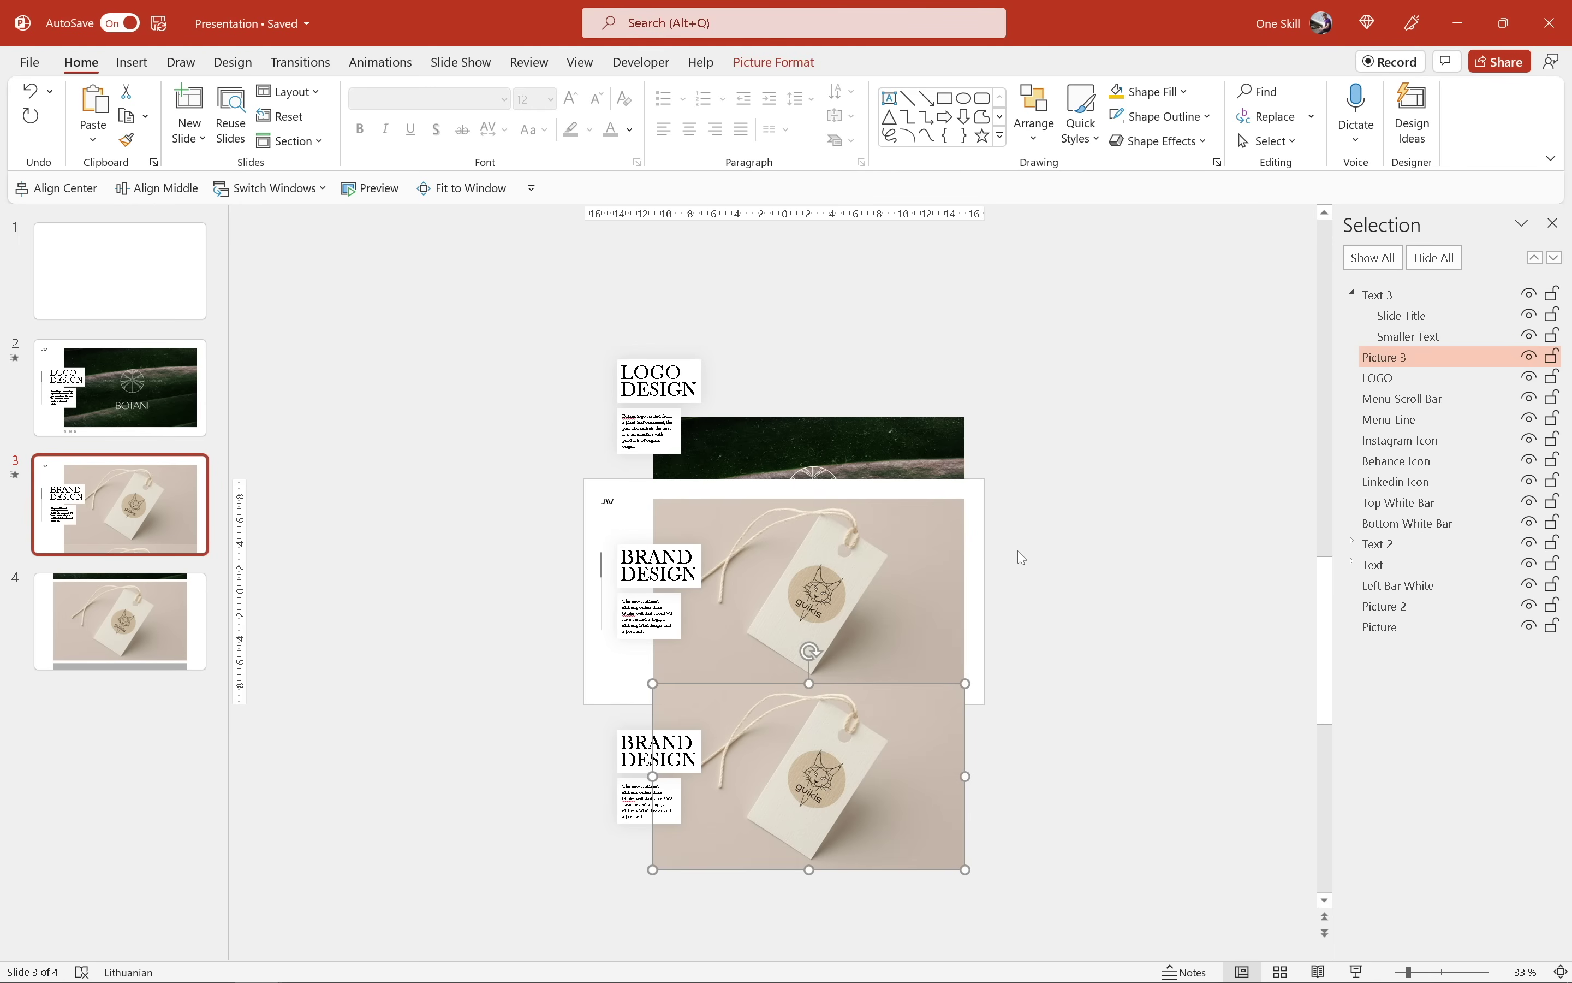
click(1076, 552)
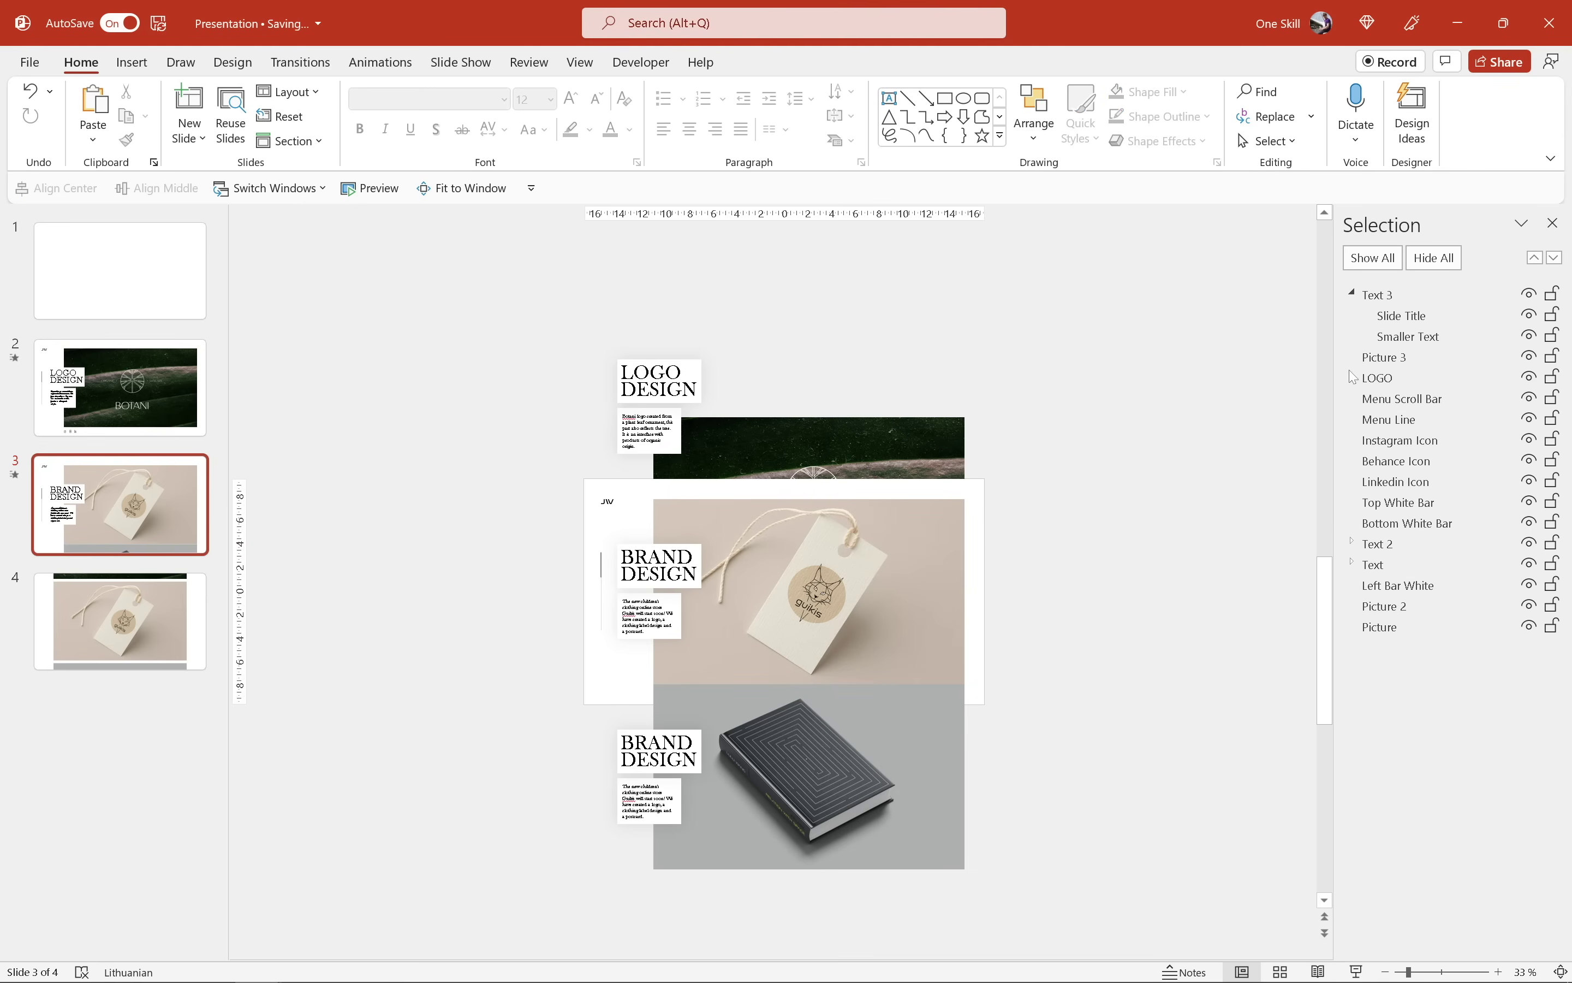
click(1351, 295)
Step: Reorder the Selection pane so Text 3 sits in front of the book image
drag(1384, 297, 1395, 514)
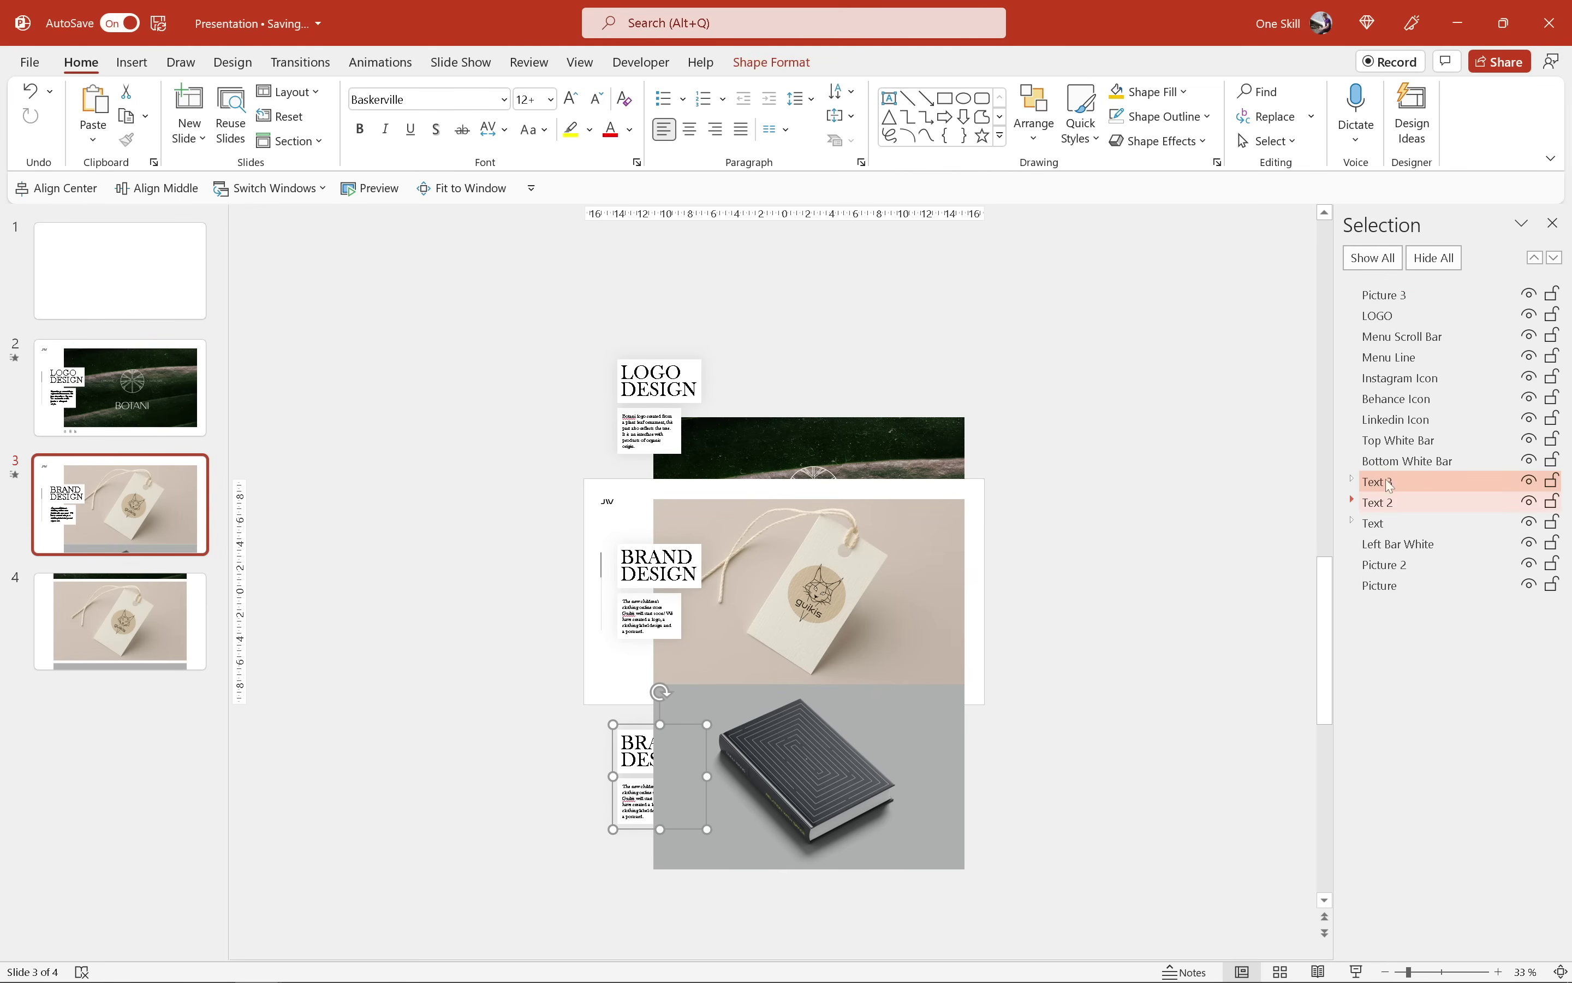
drag(1385, 297, 1400, 551)
click(1227, 502)
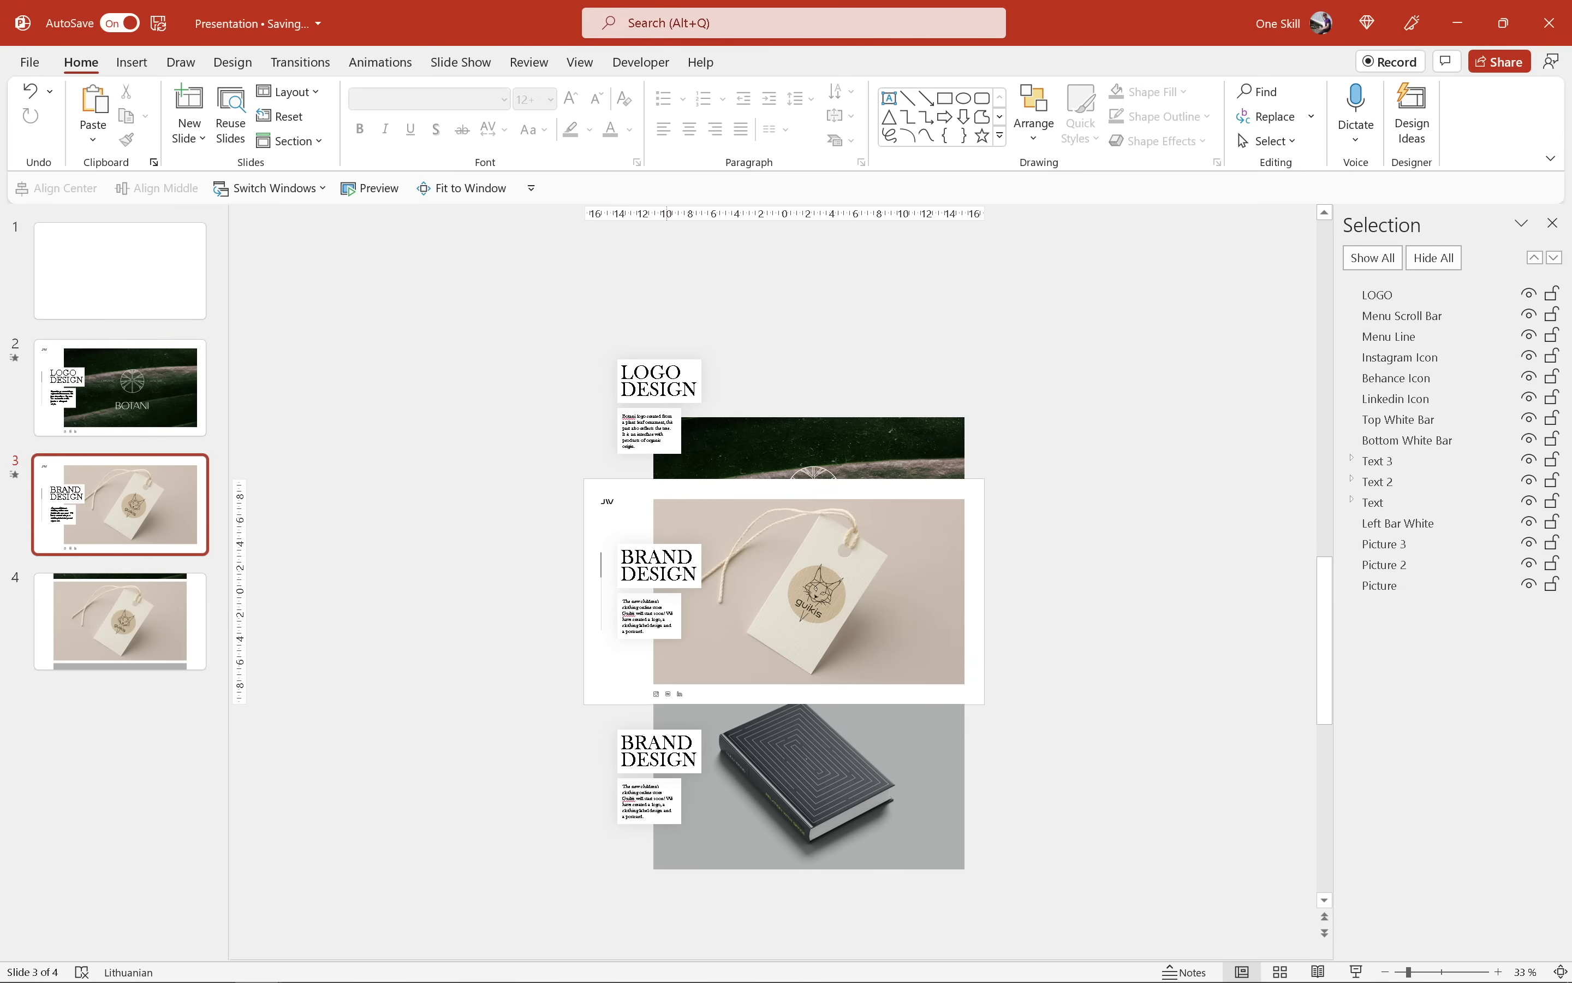
Step: Replace the lower text with the COVER DESIGN heading and cover description from the notes
click(666, 758)
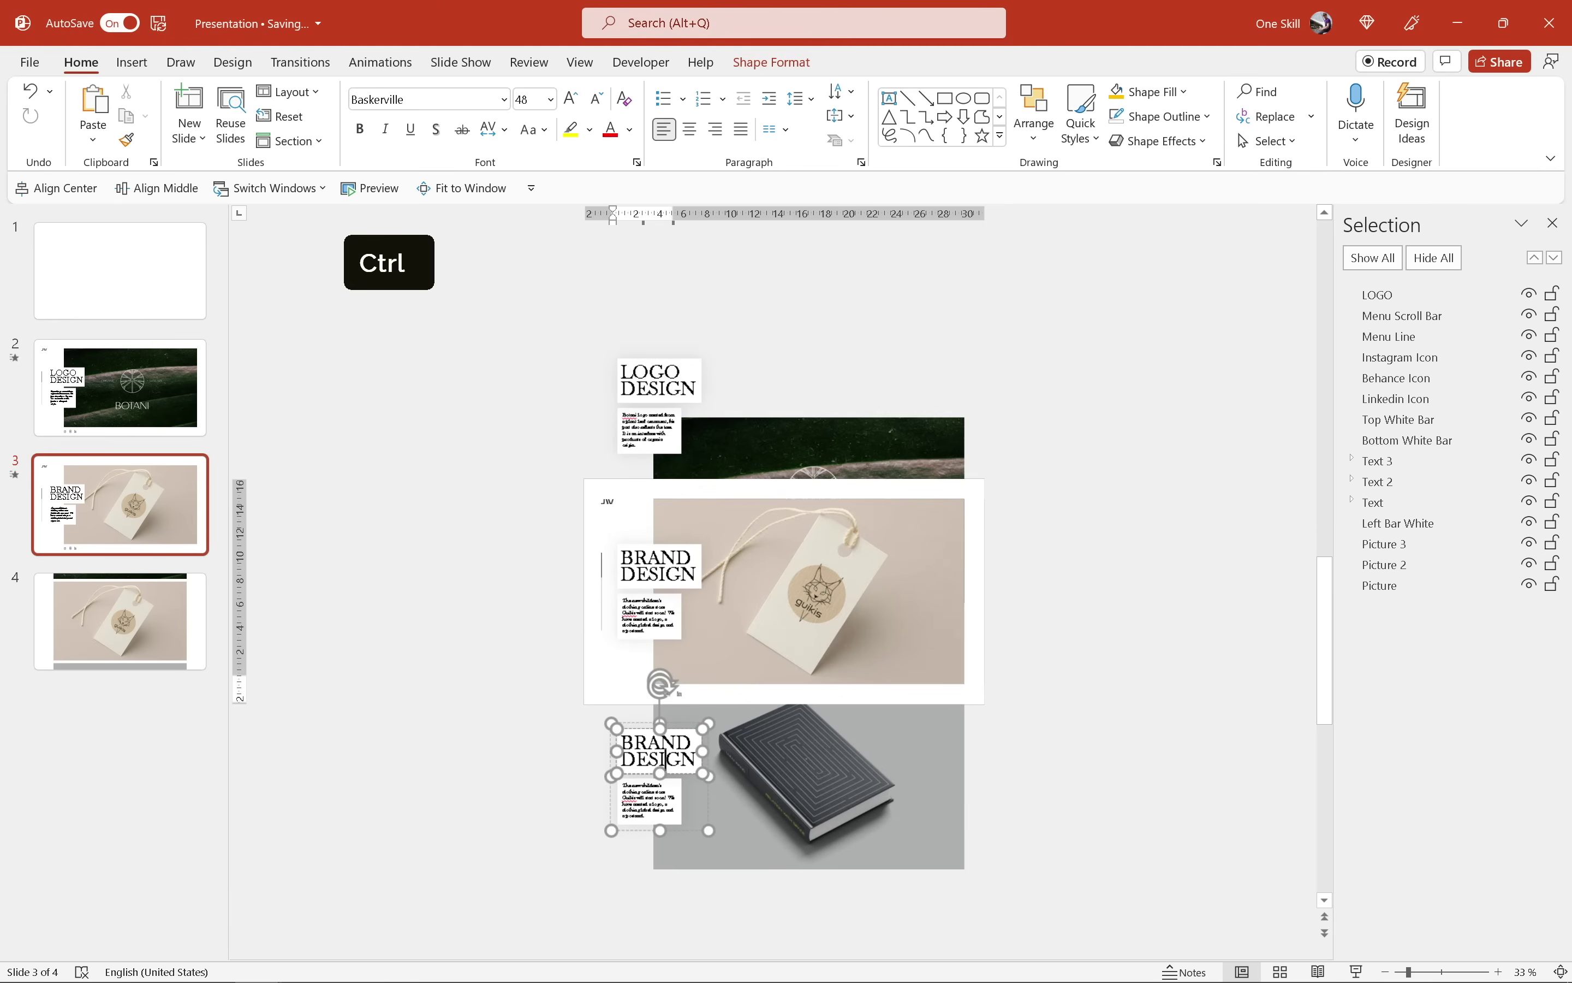
scroll(677, 747, up, 3)
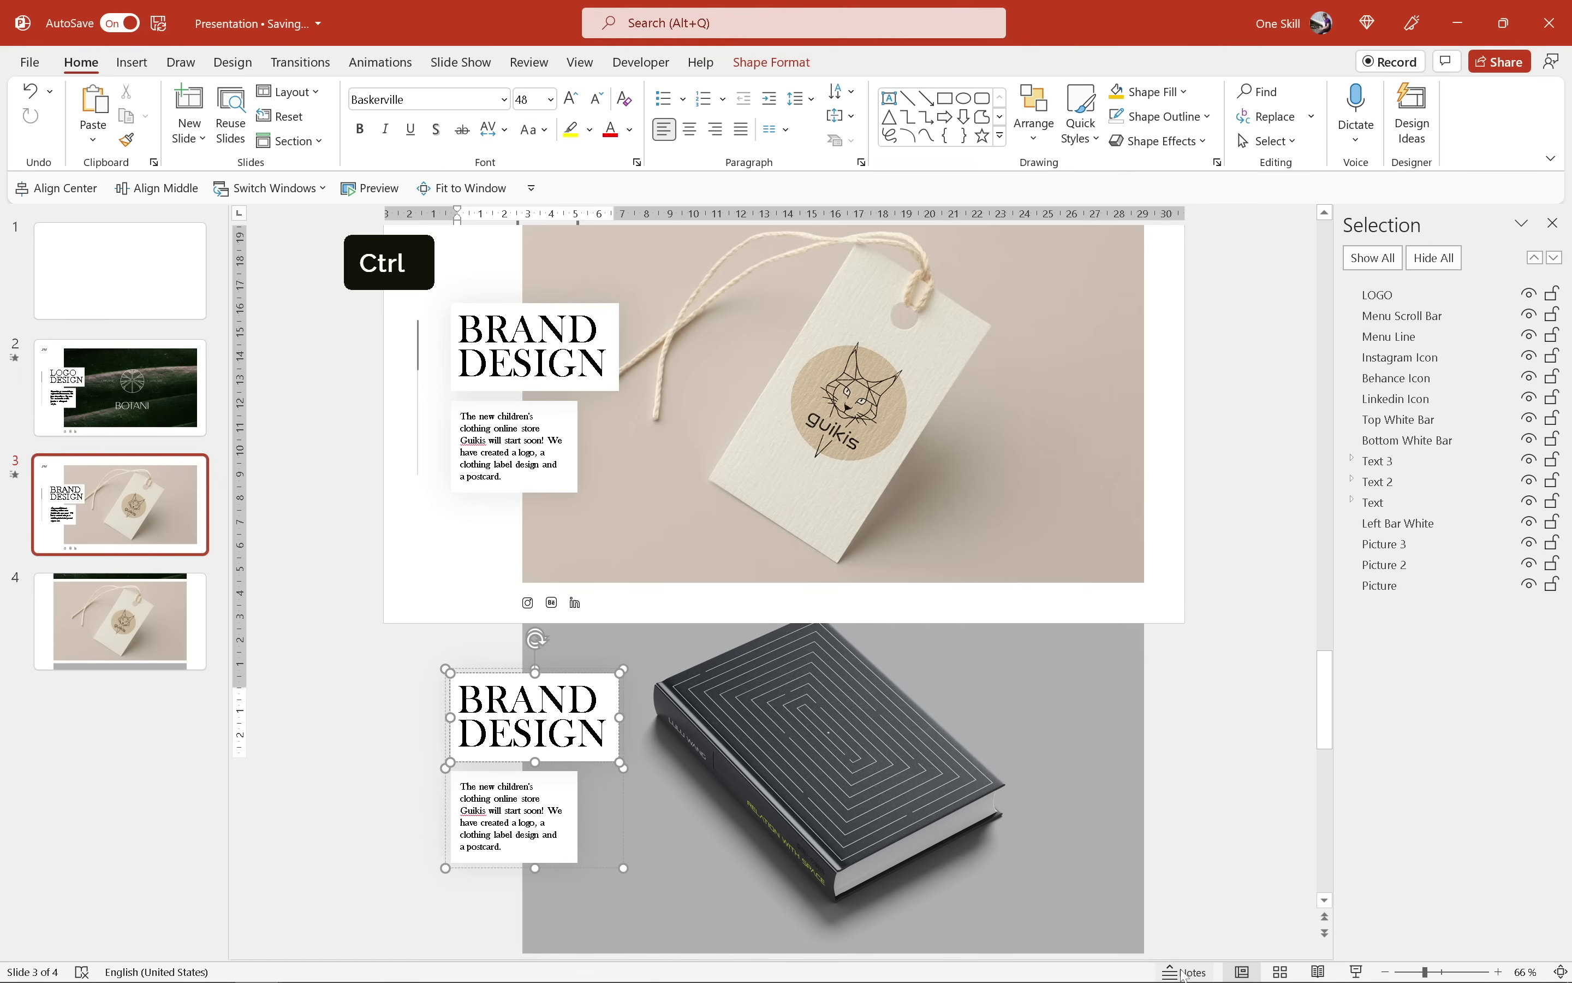
click(1183, 972)
key(ctrl+c)
key(ctrl+v)
key(ctrl+c)
key(ctrl+v)
click(1183, 972)
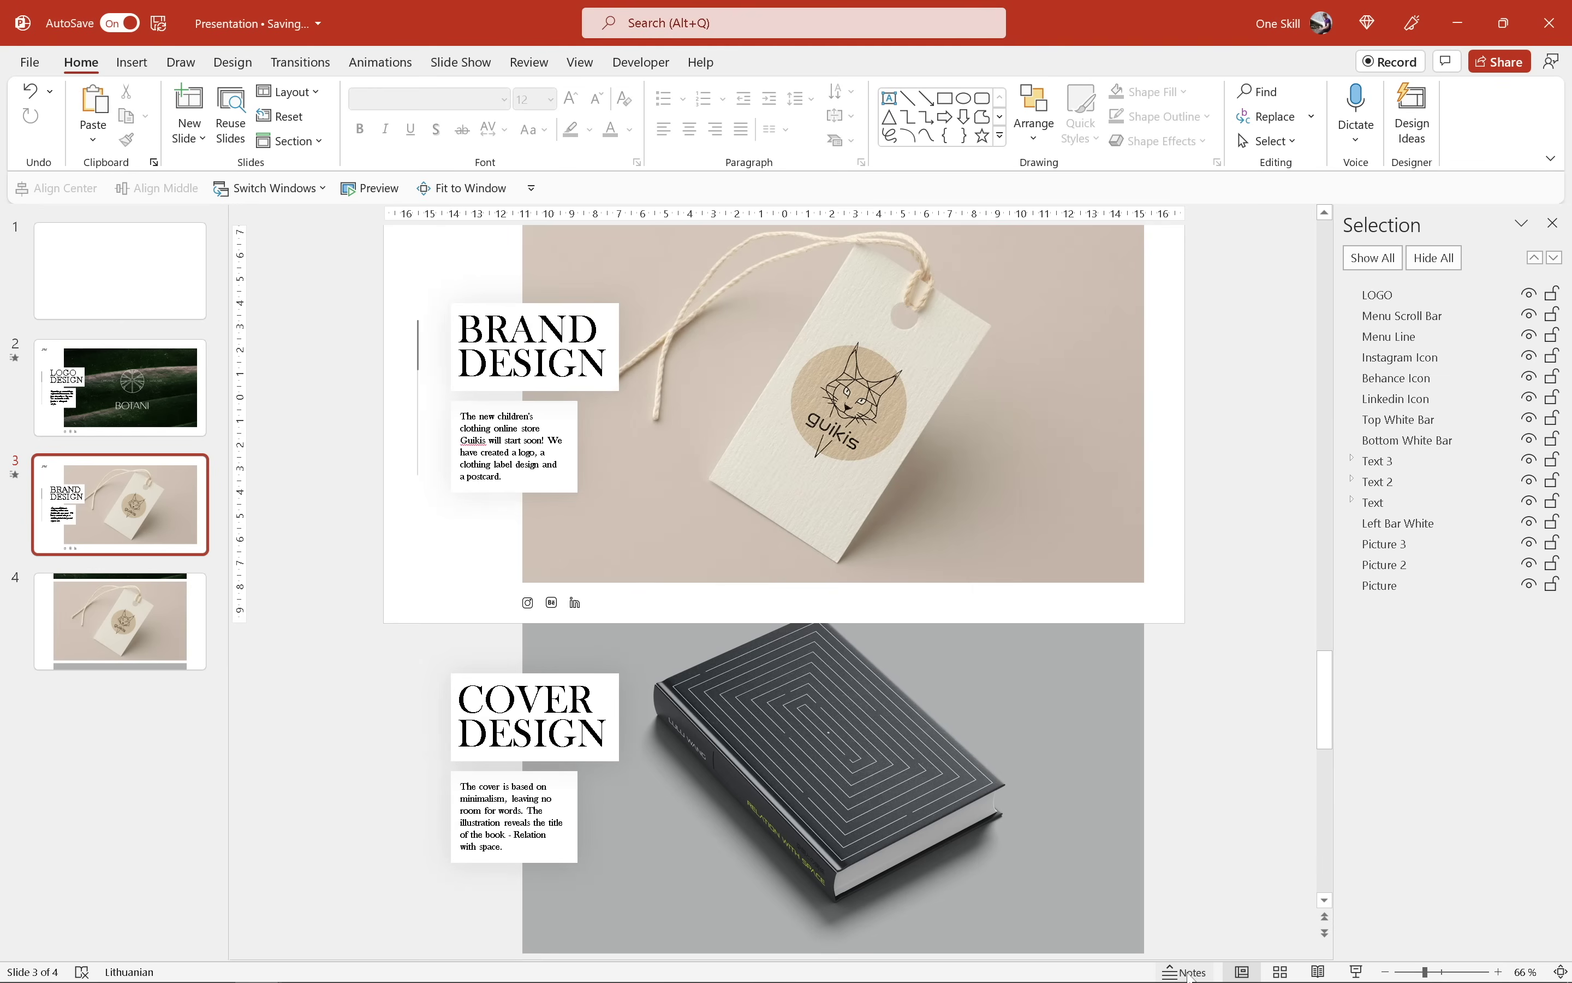